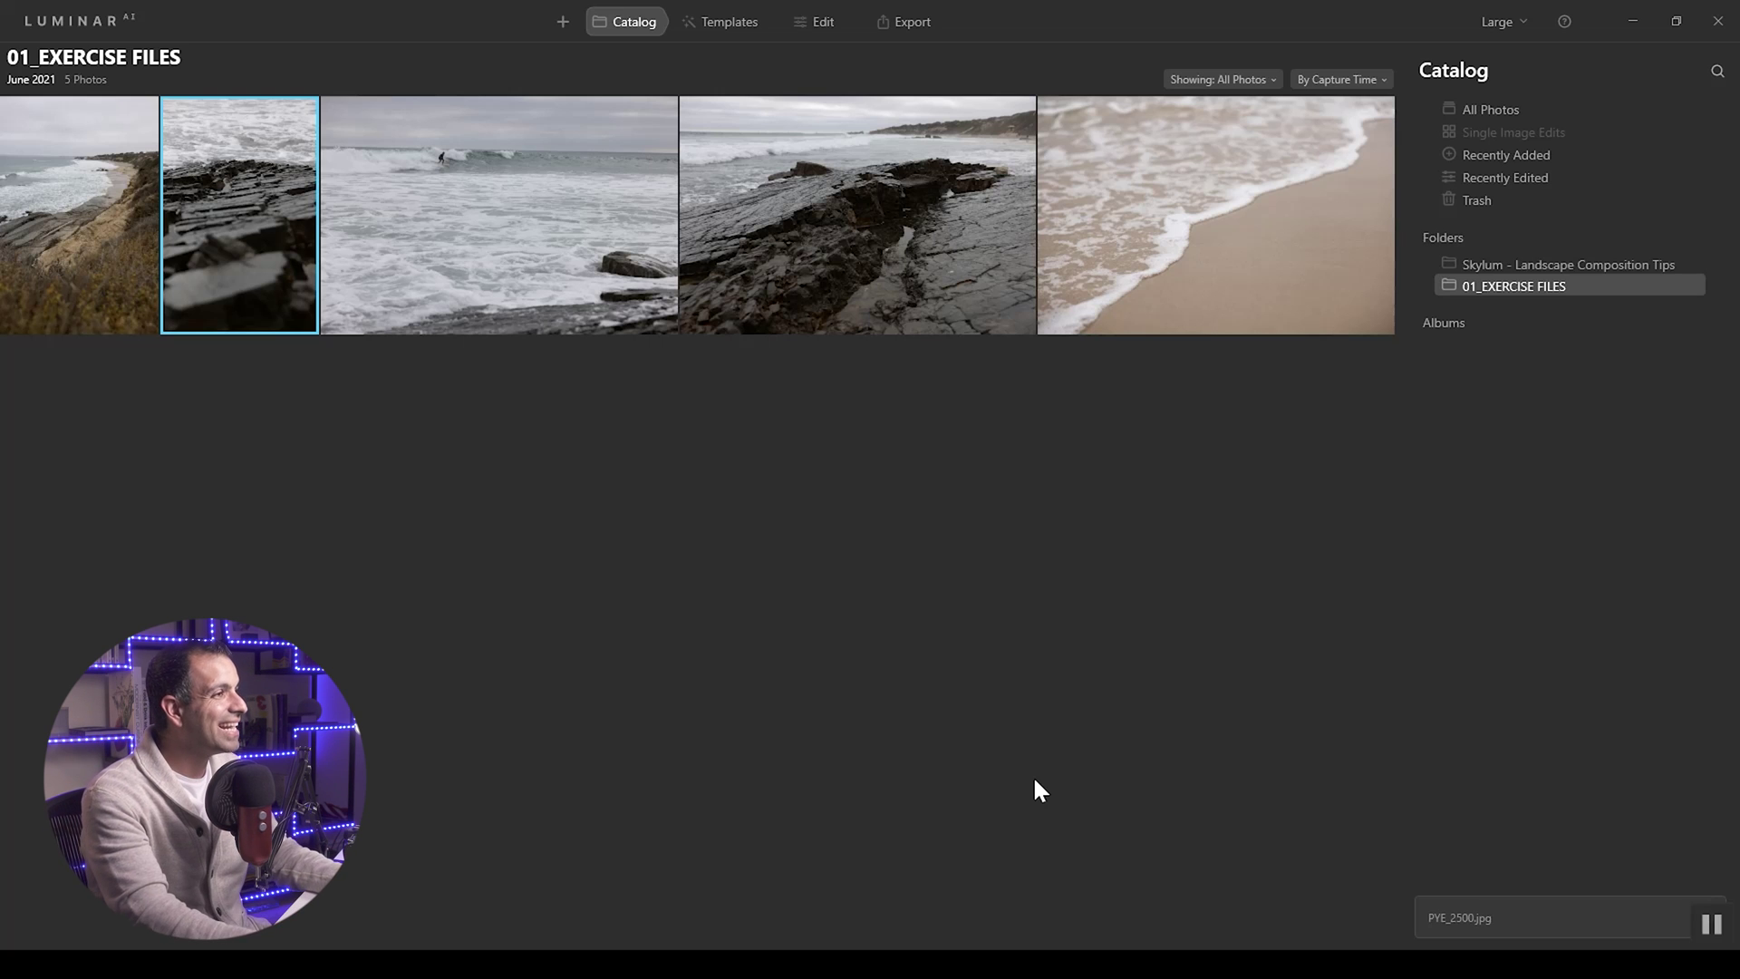
Select the rocky shoreline photo PYE_2519.jpg and open it as a single large preview.
click(861, 311)
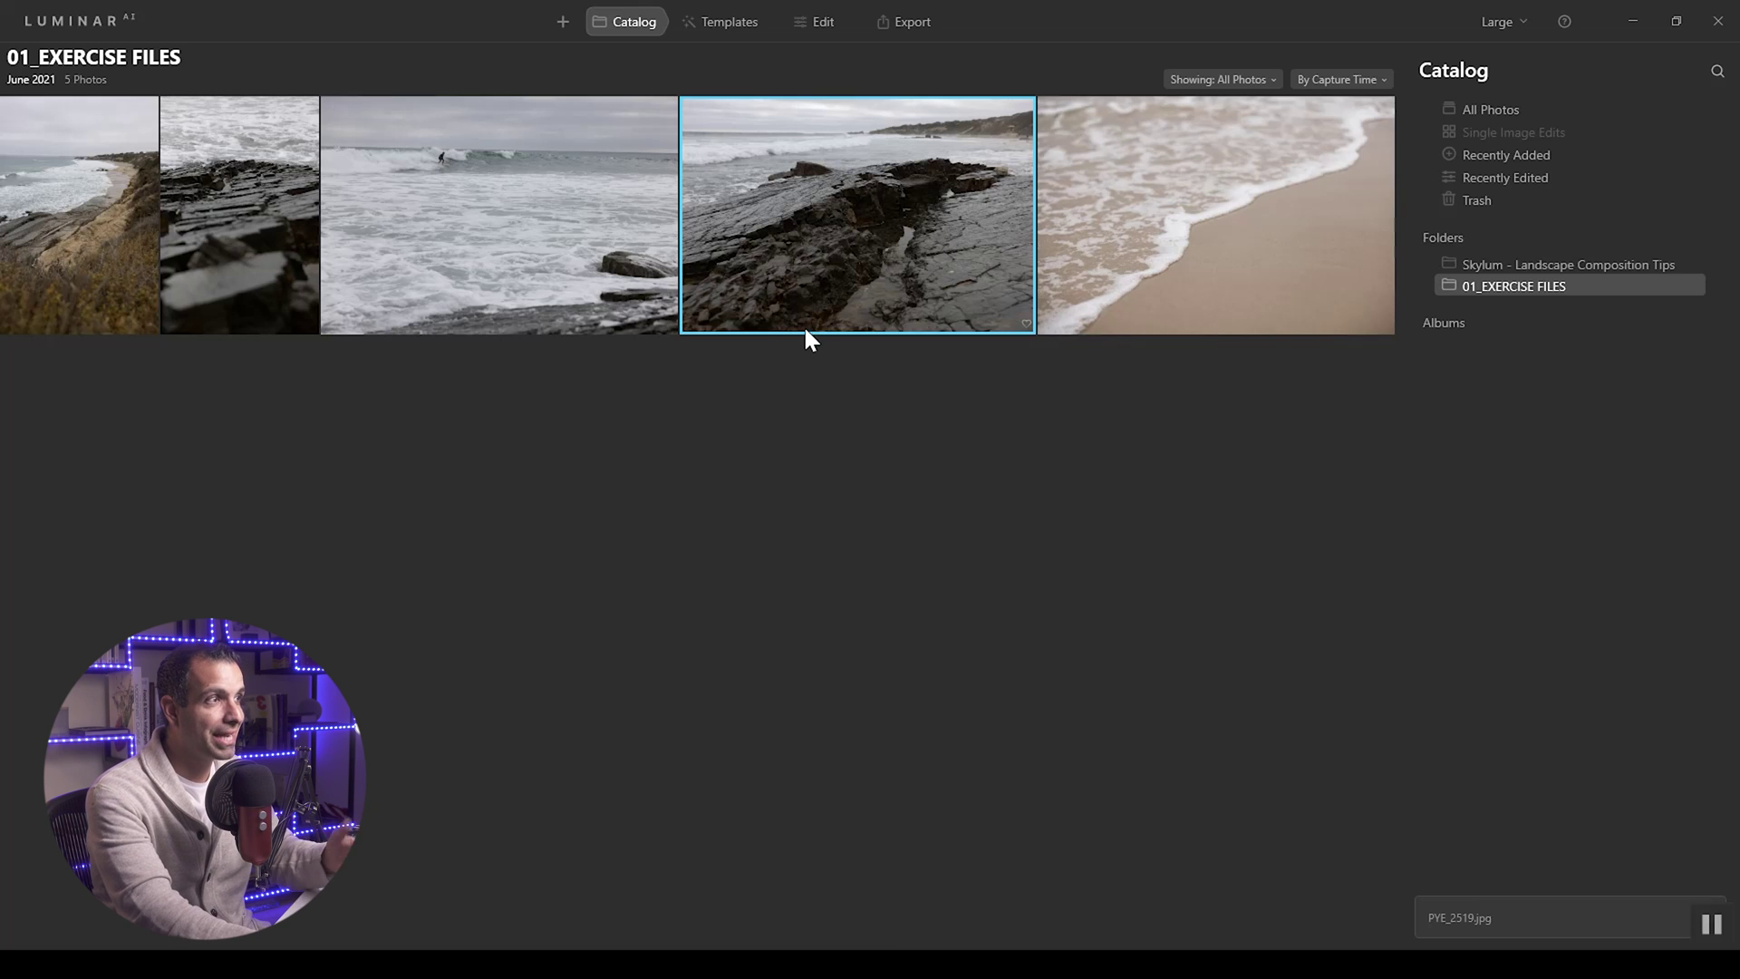
click(93, 263)
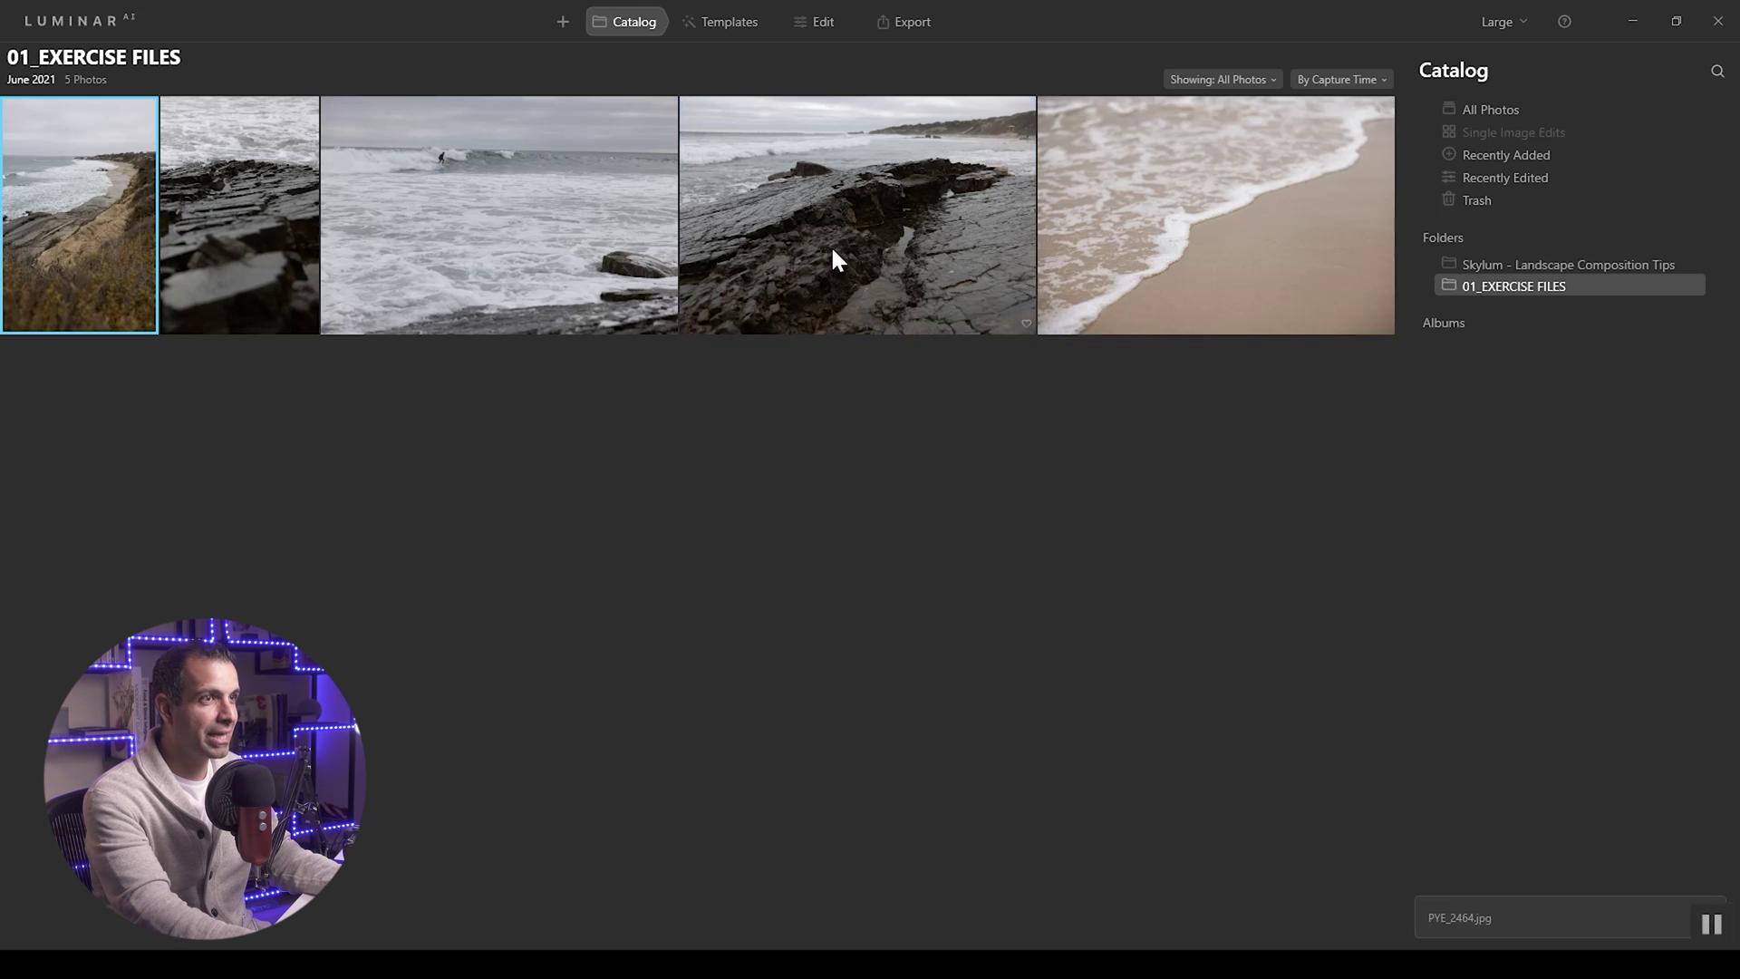
click(900, 242)
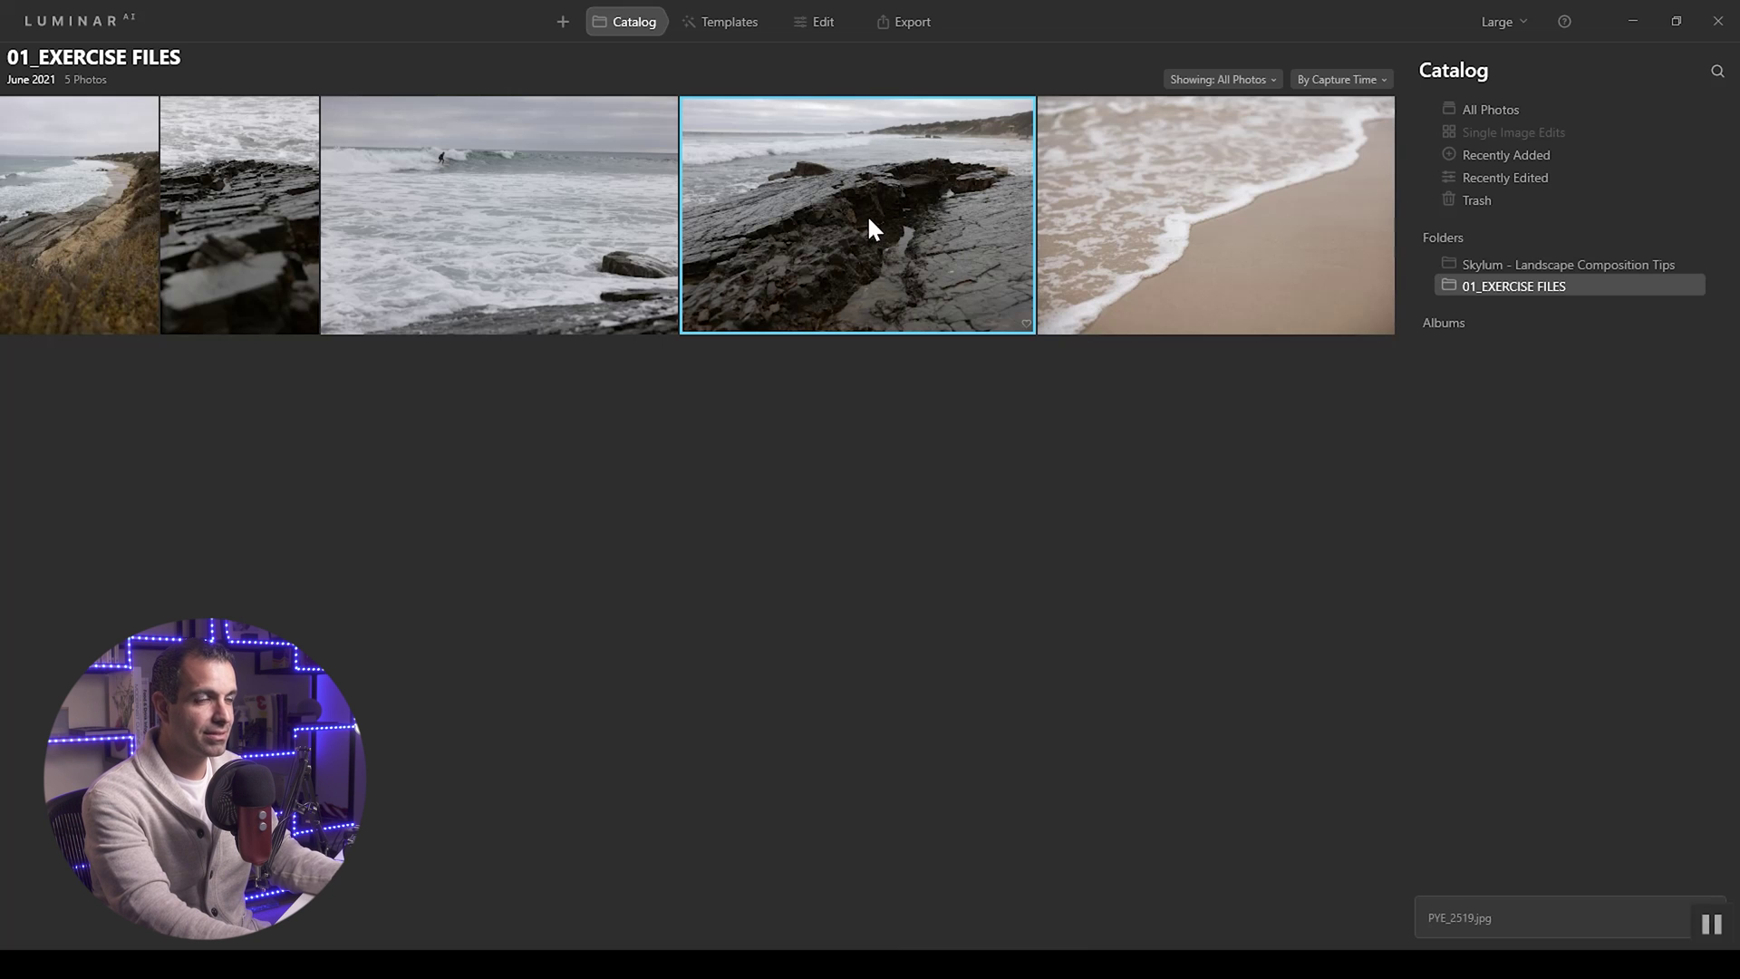
click(58, 204)
click(874, 305)
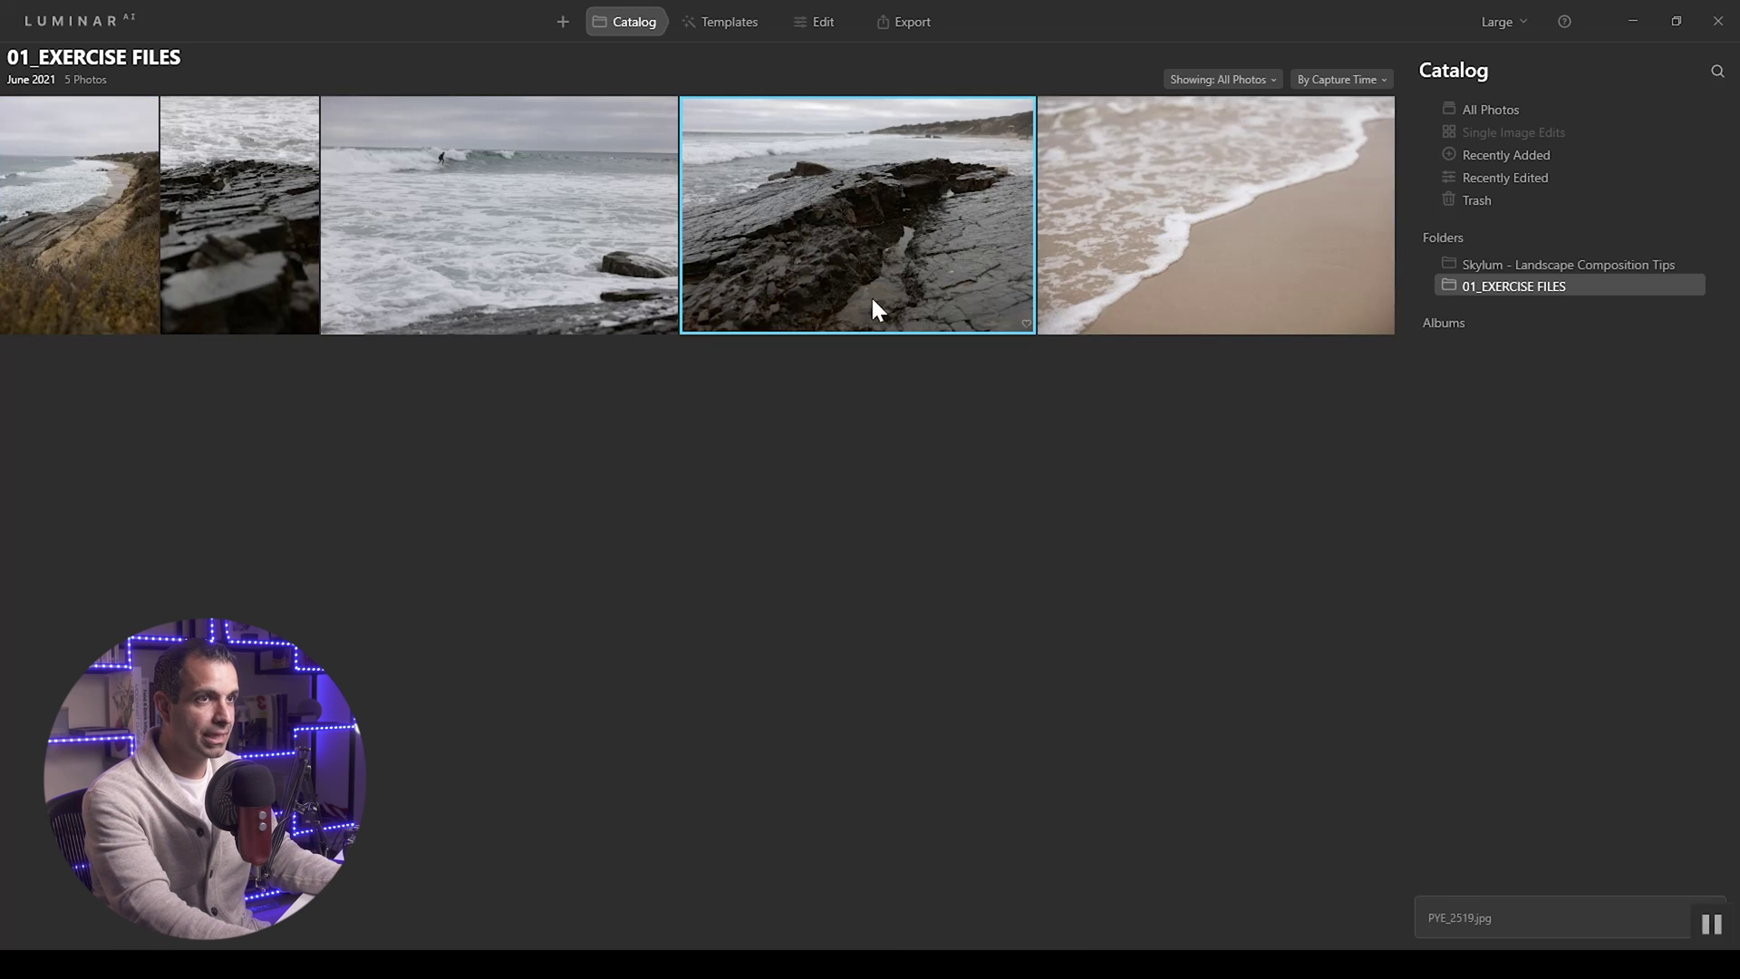
double_click(875, 215)
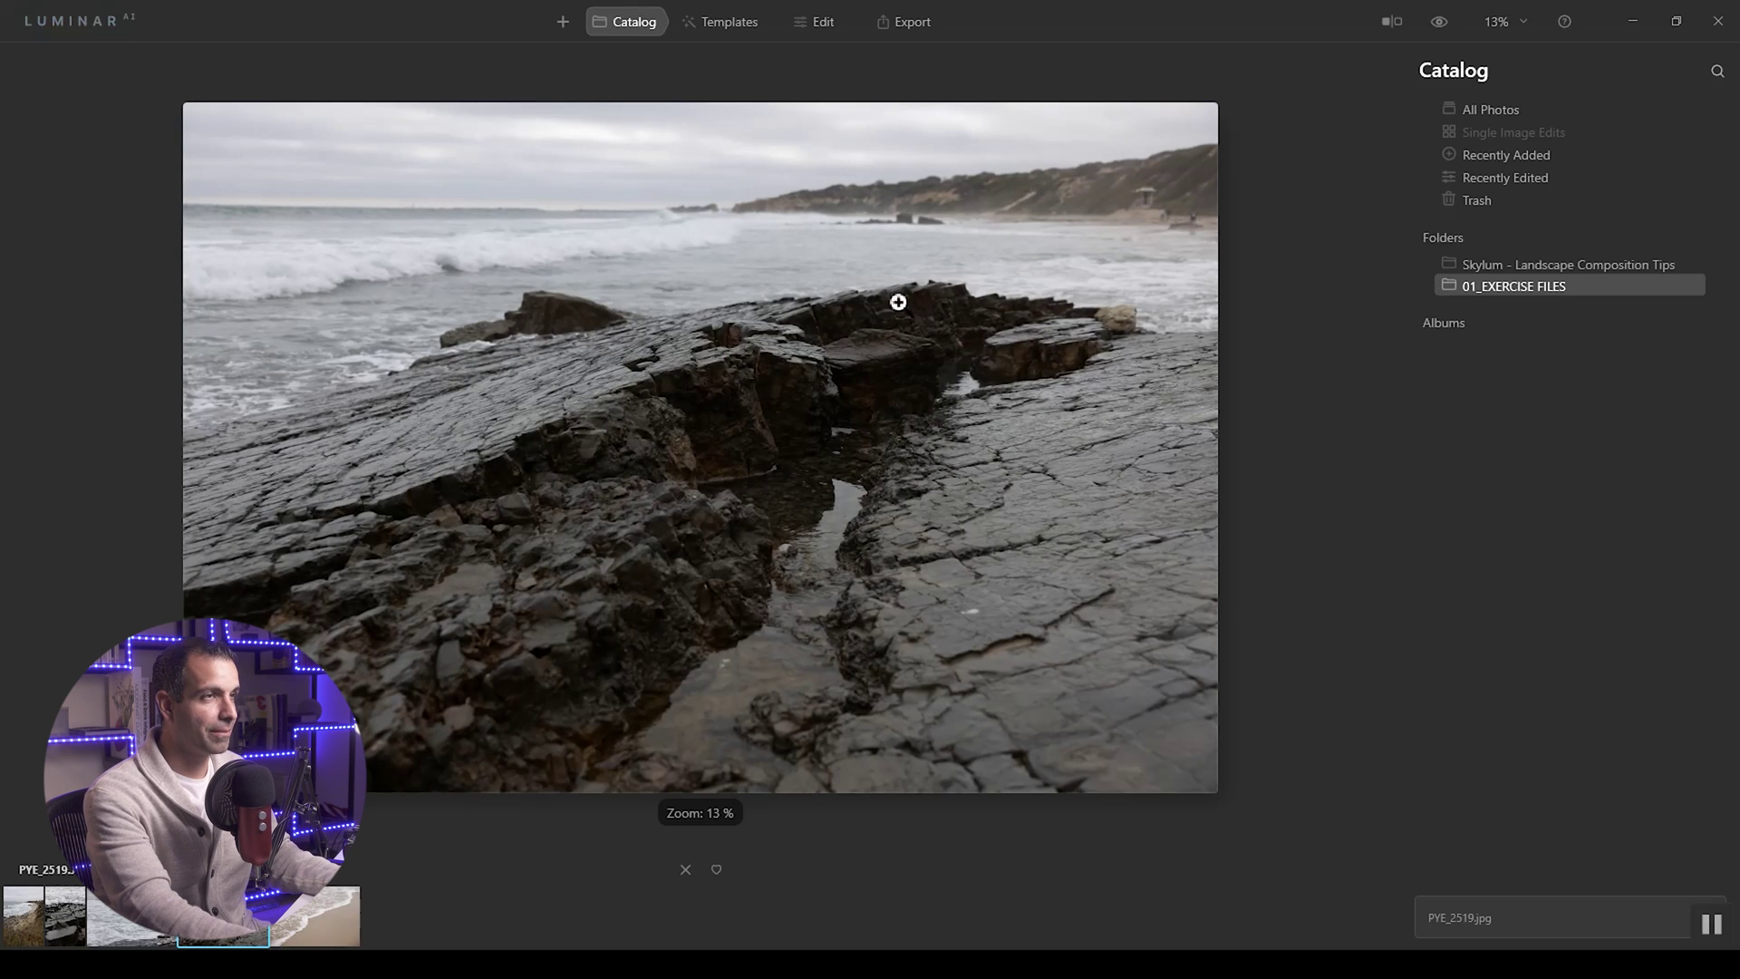
Apply the Easy Landscapes Noirscape template to make the rocky photo black and white, then go to Edit.
click(729, 25)
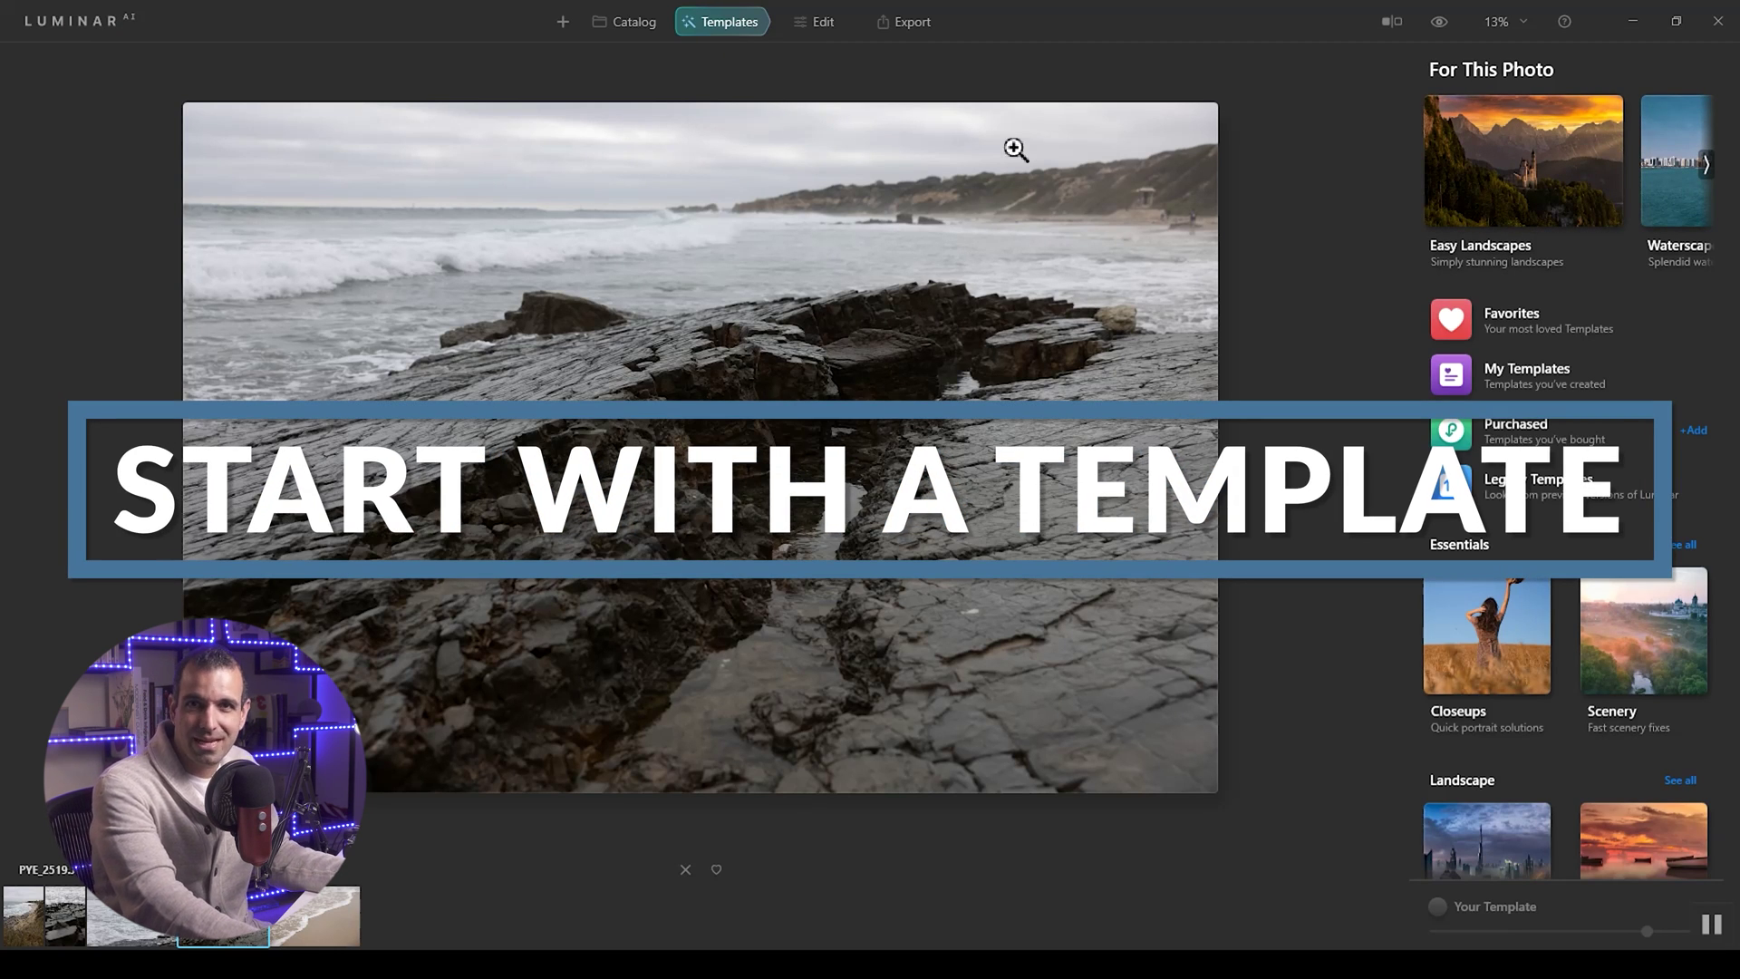
click(1539, 172)
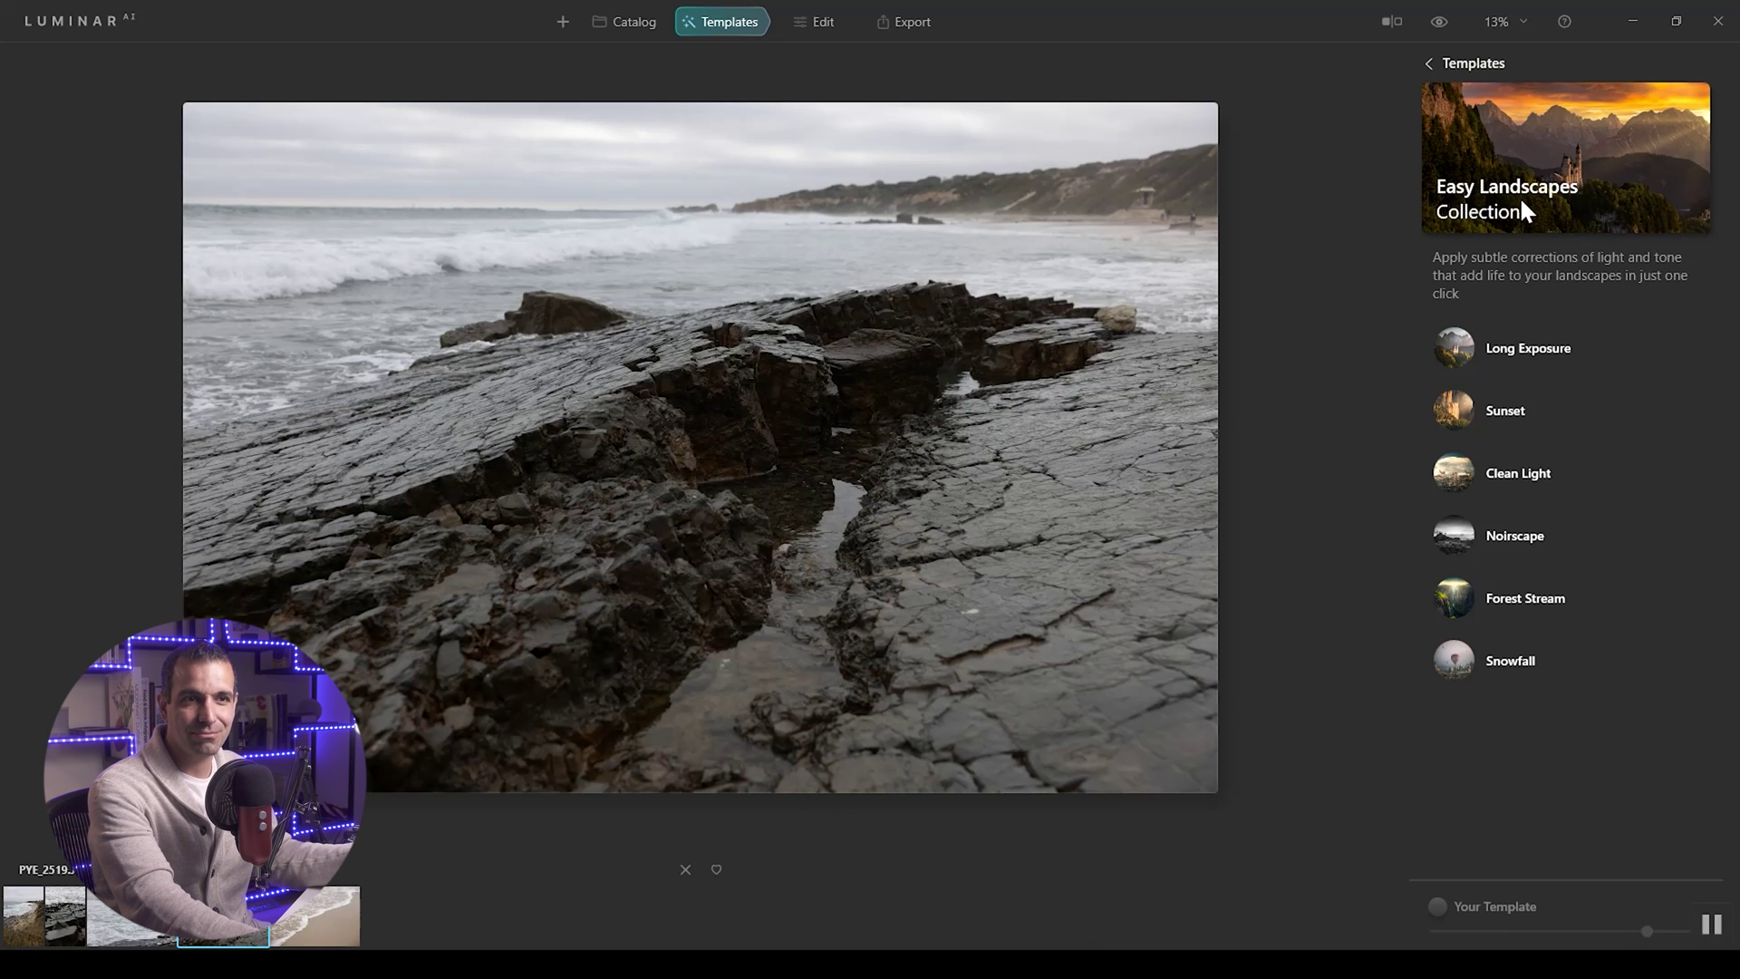
click(1455, 540)
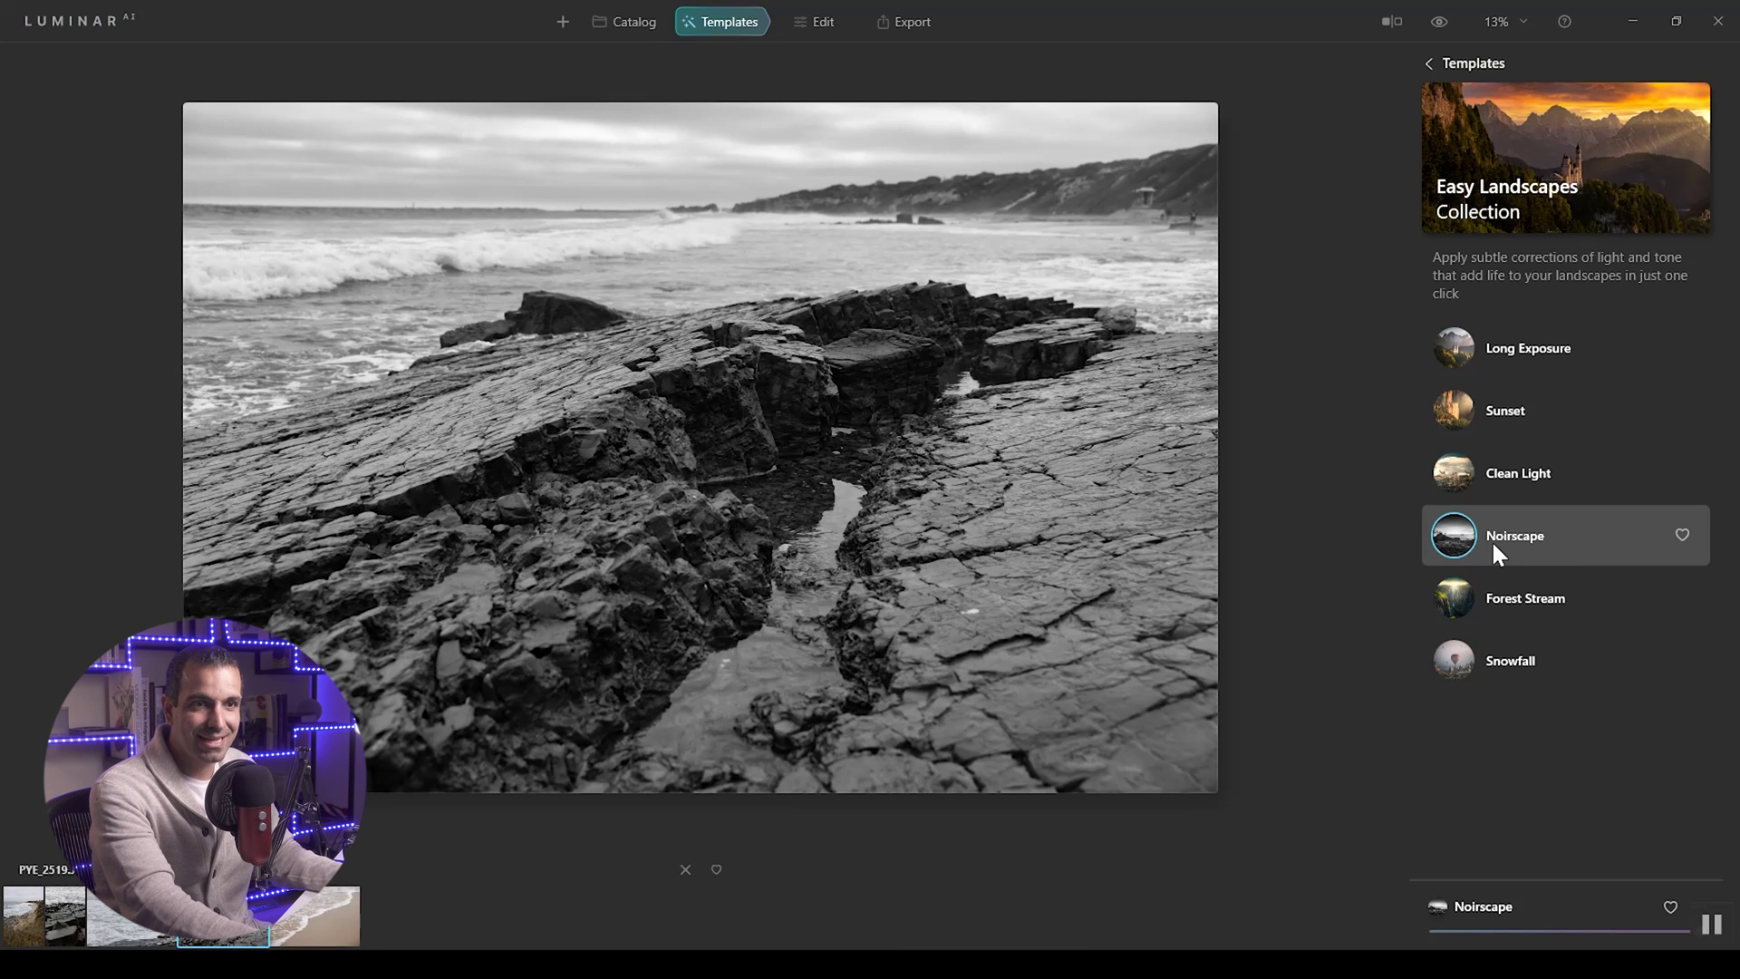
click(1429, 65)
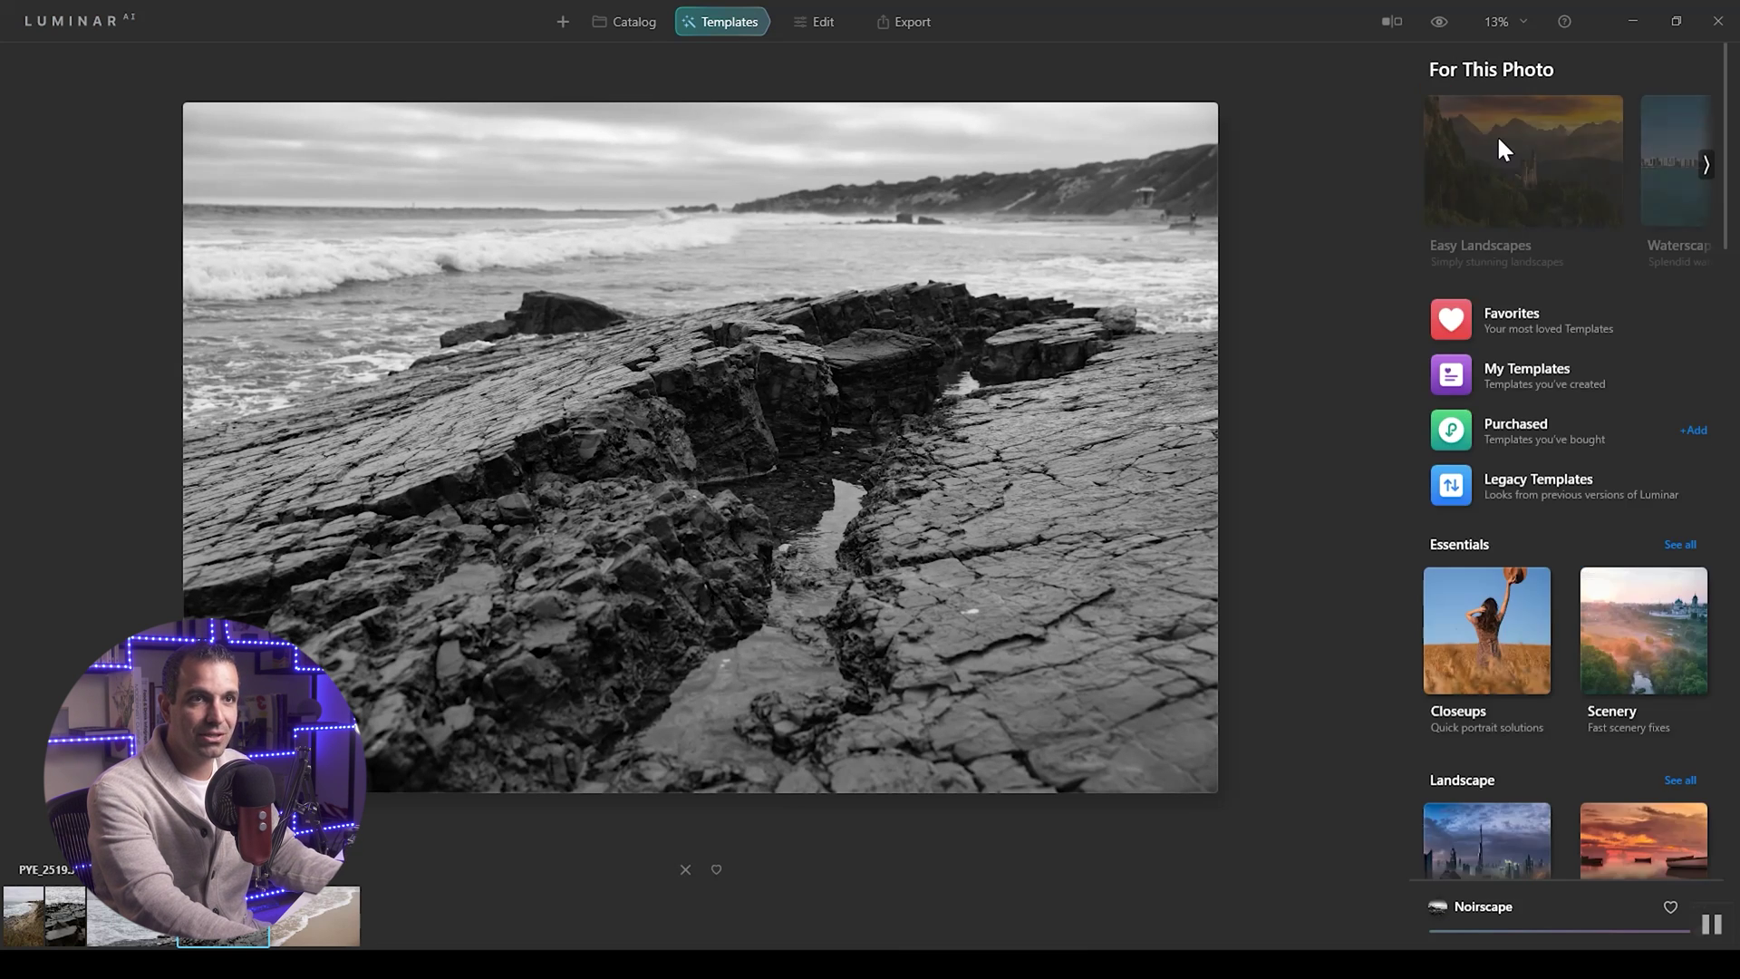
click(1541, 186)
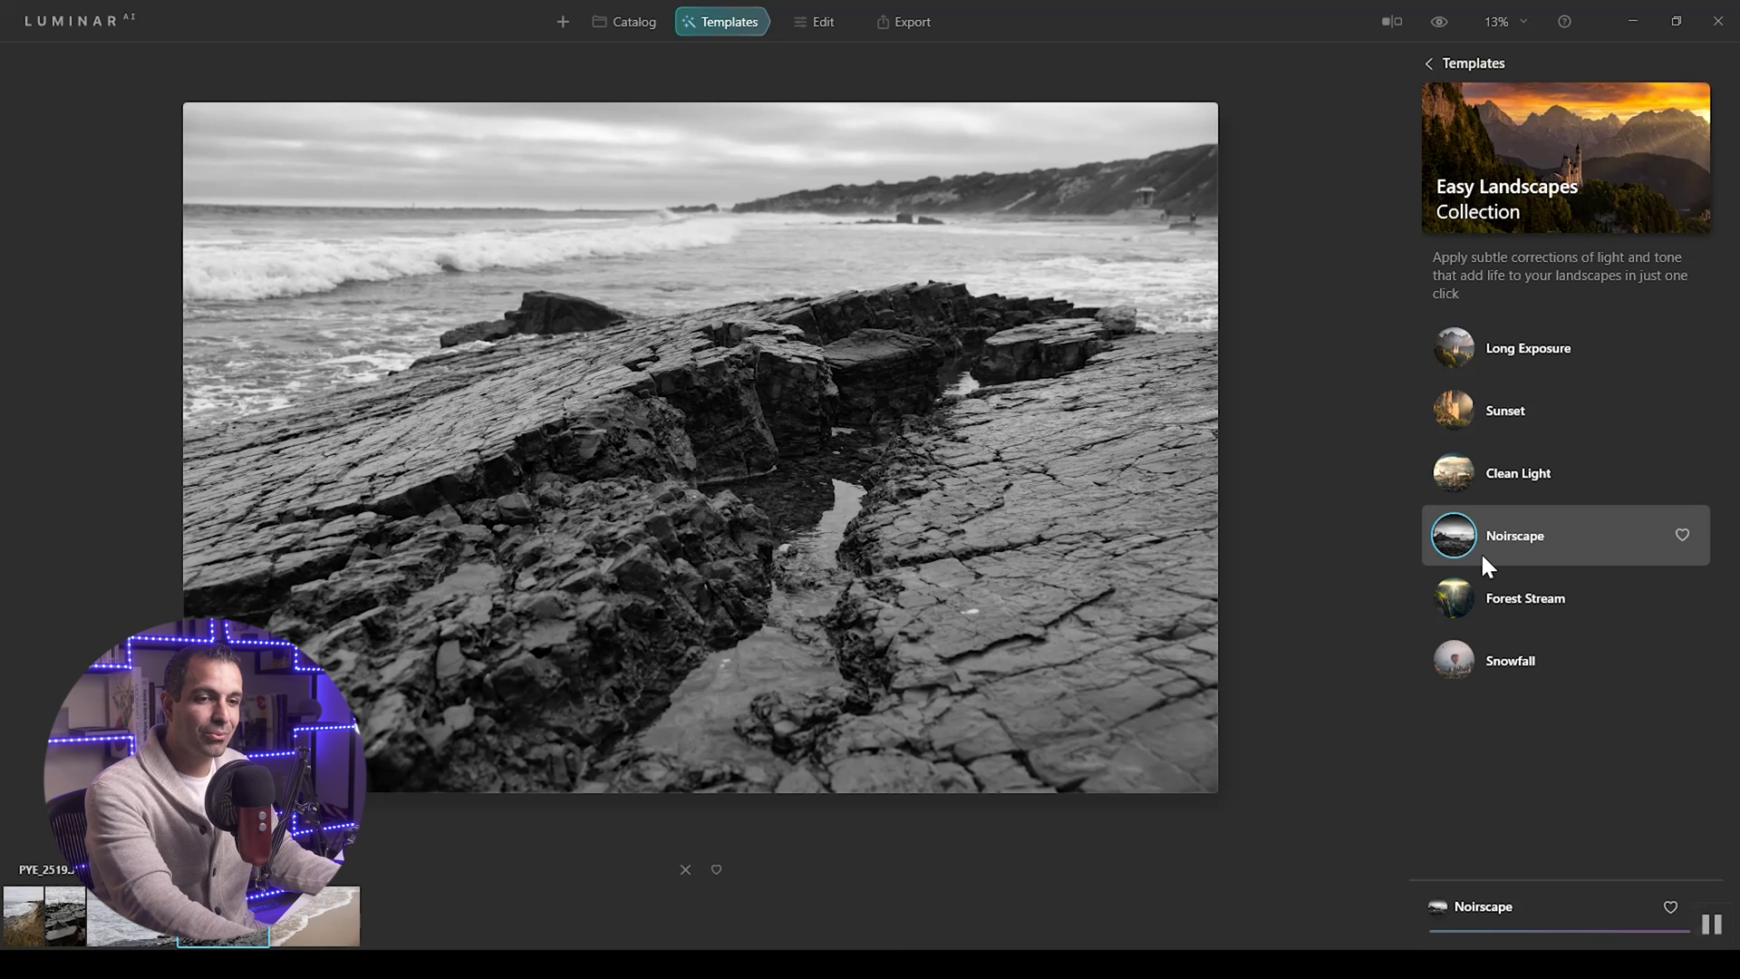
click(823, 26)
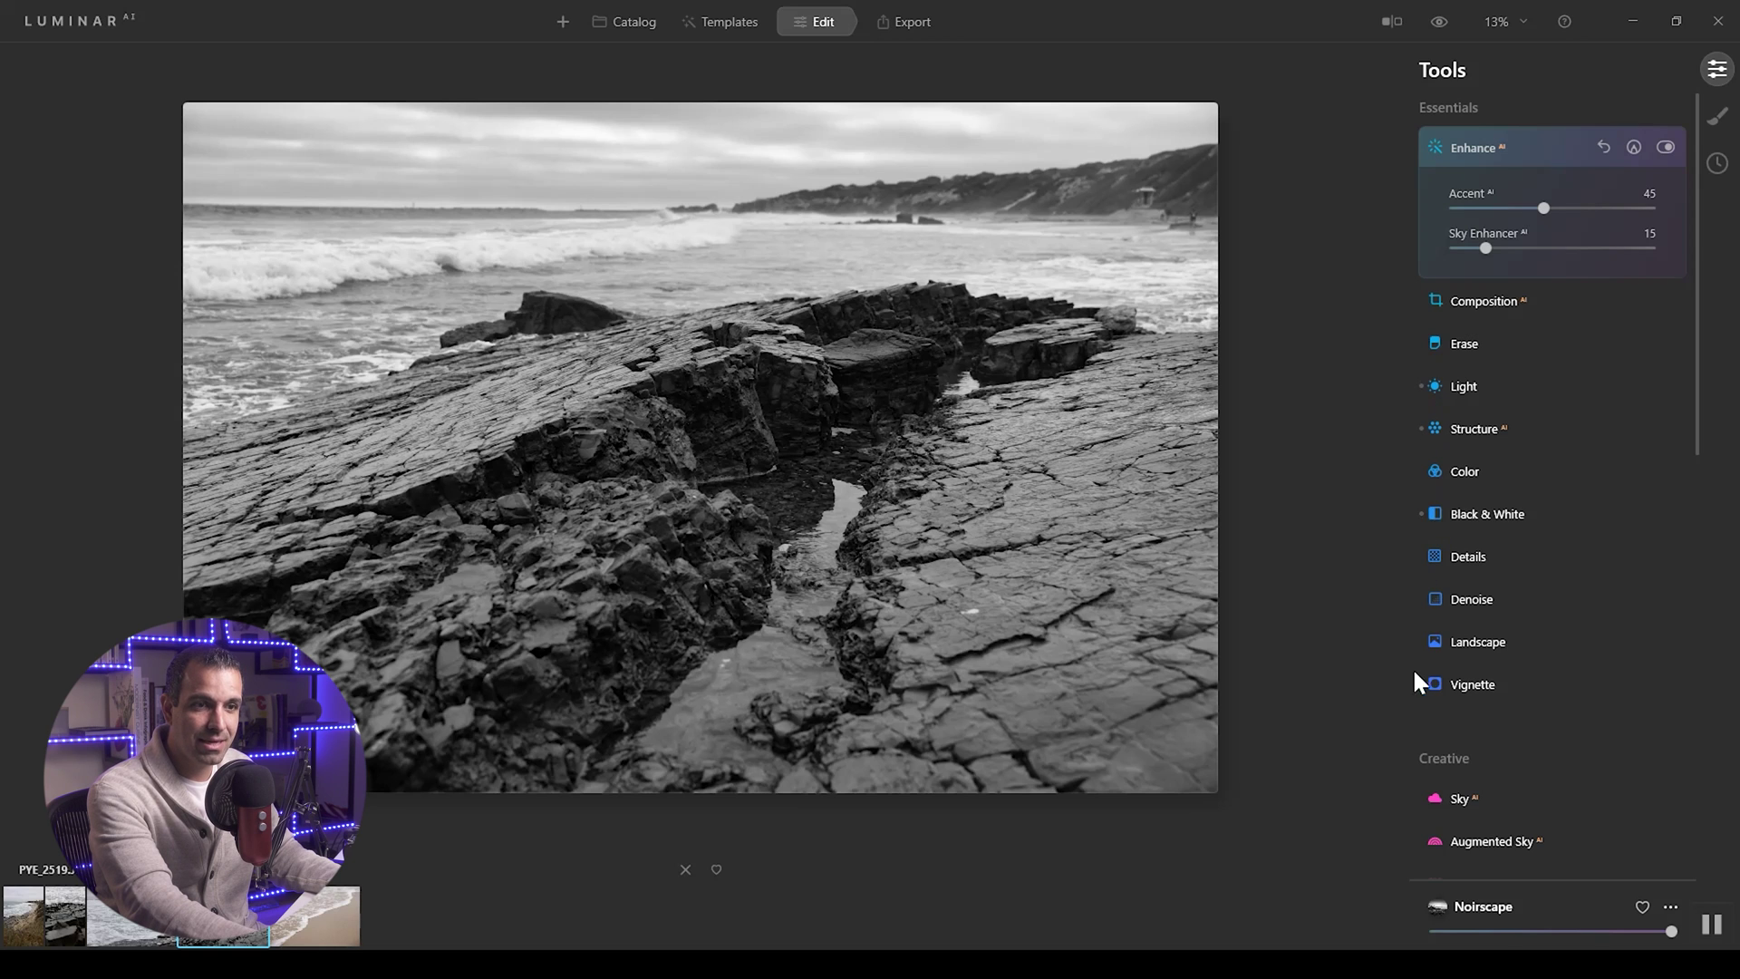
click(1476, 145)
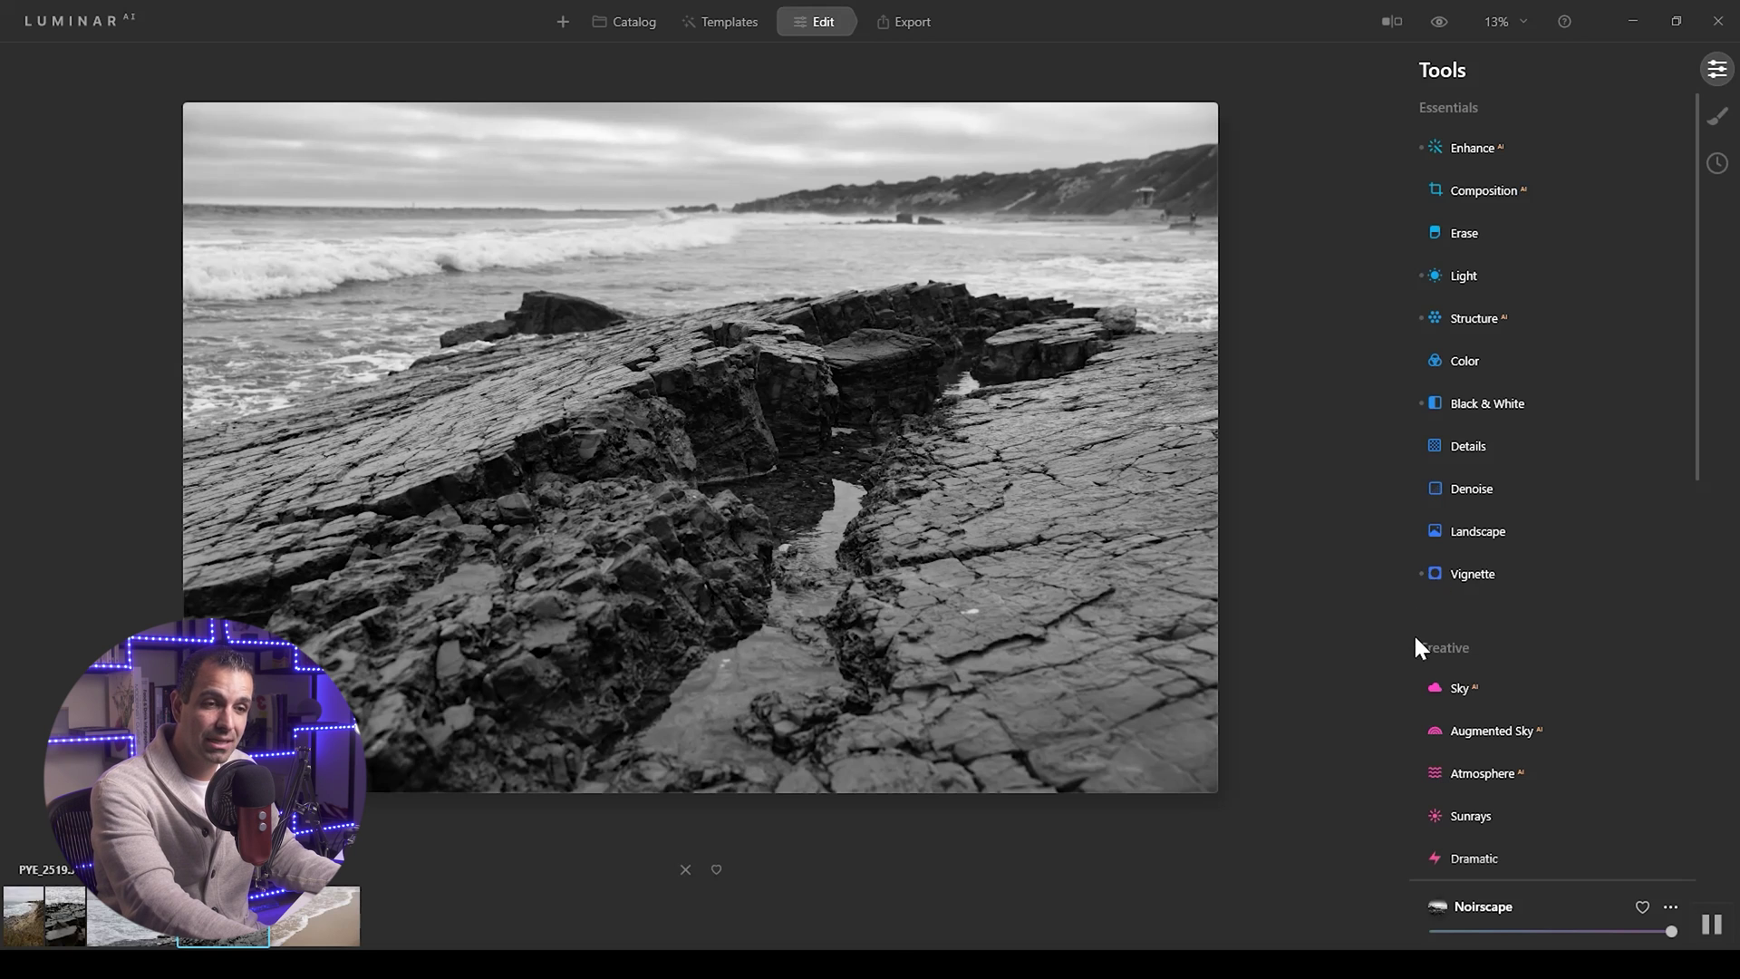
click(1471, 145)
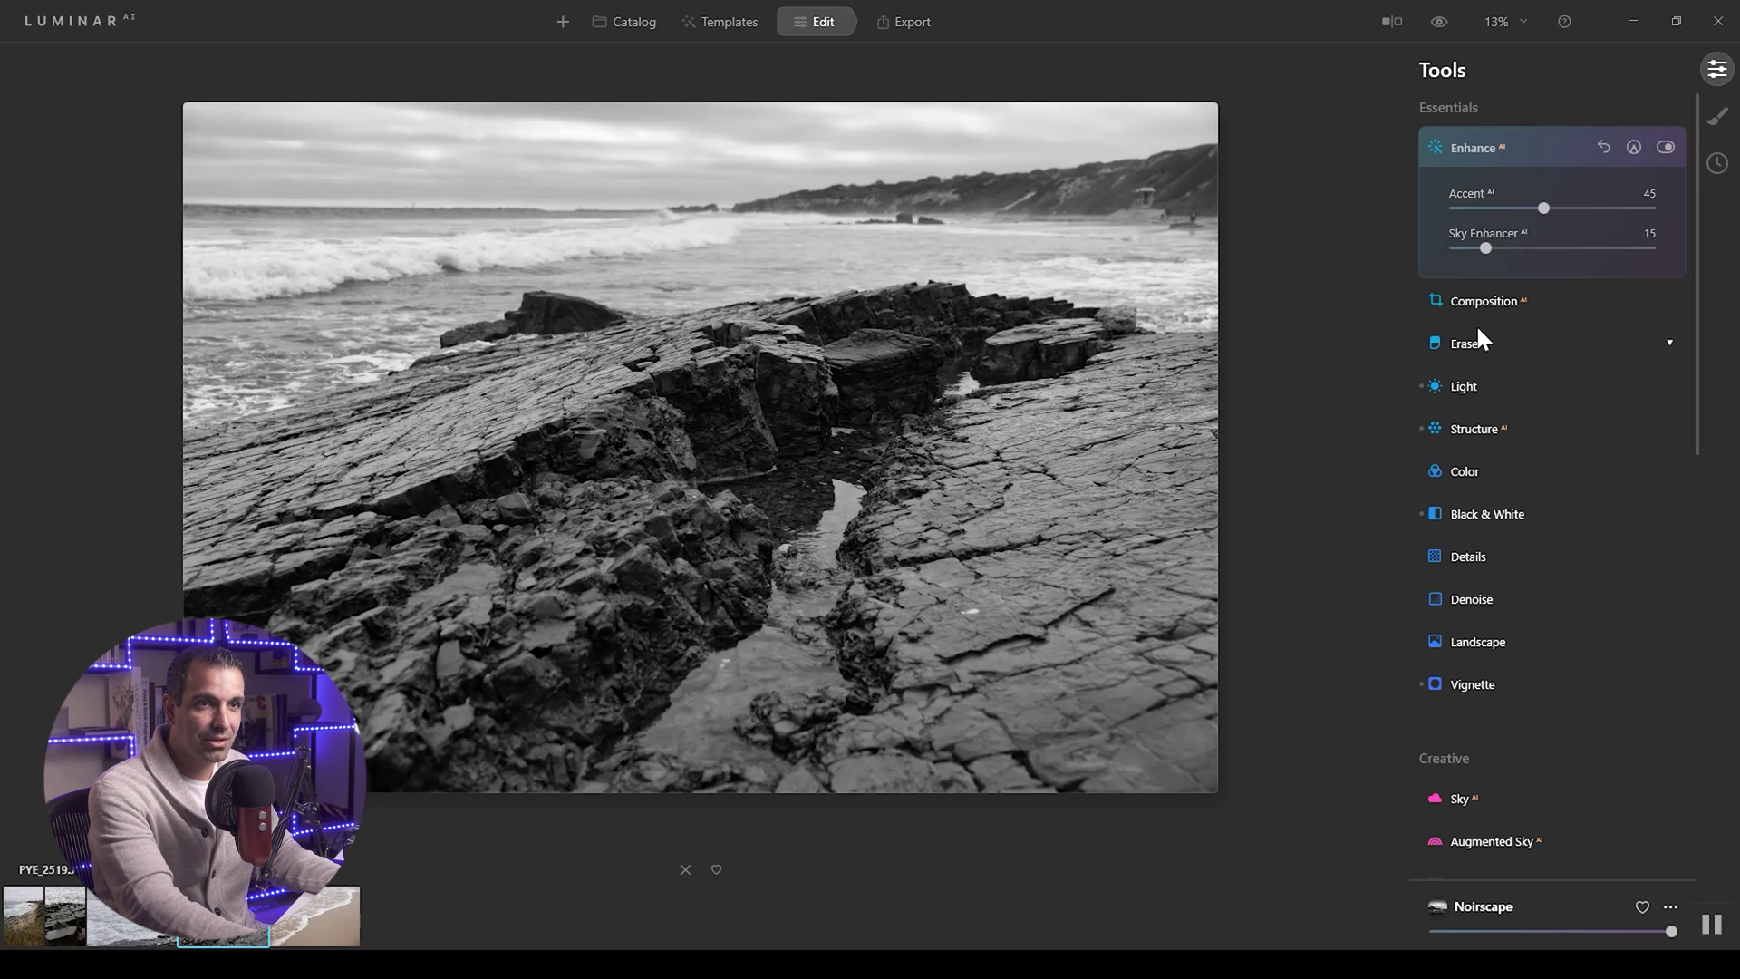
Set Light to Exposure -1.53, Highlights 14, Shadows -11, Whites 37 and Blacks -22.
click(1464, 378)
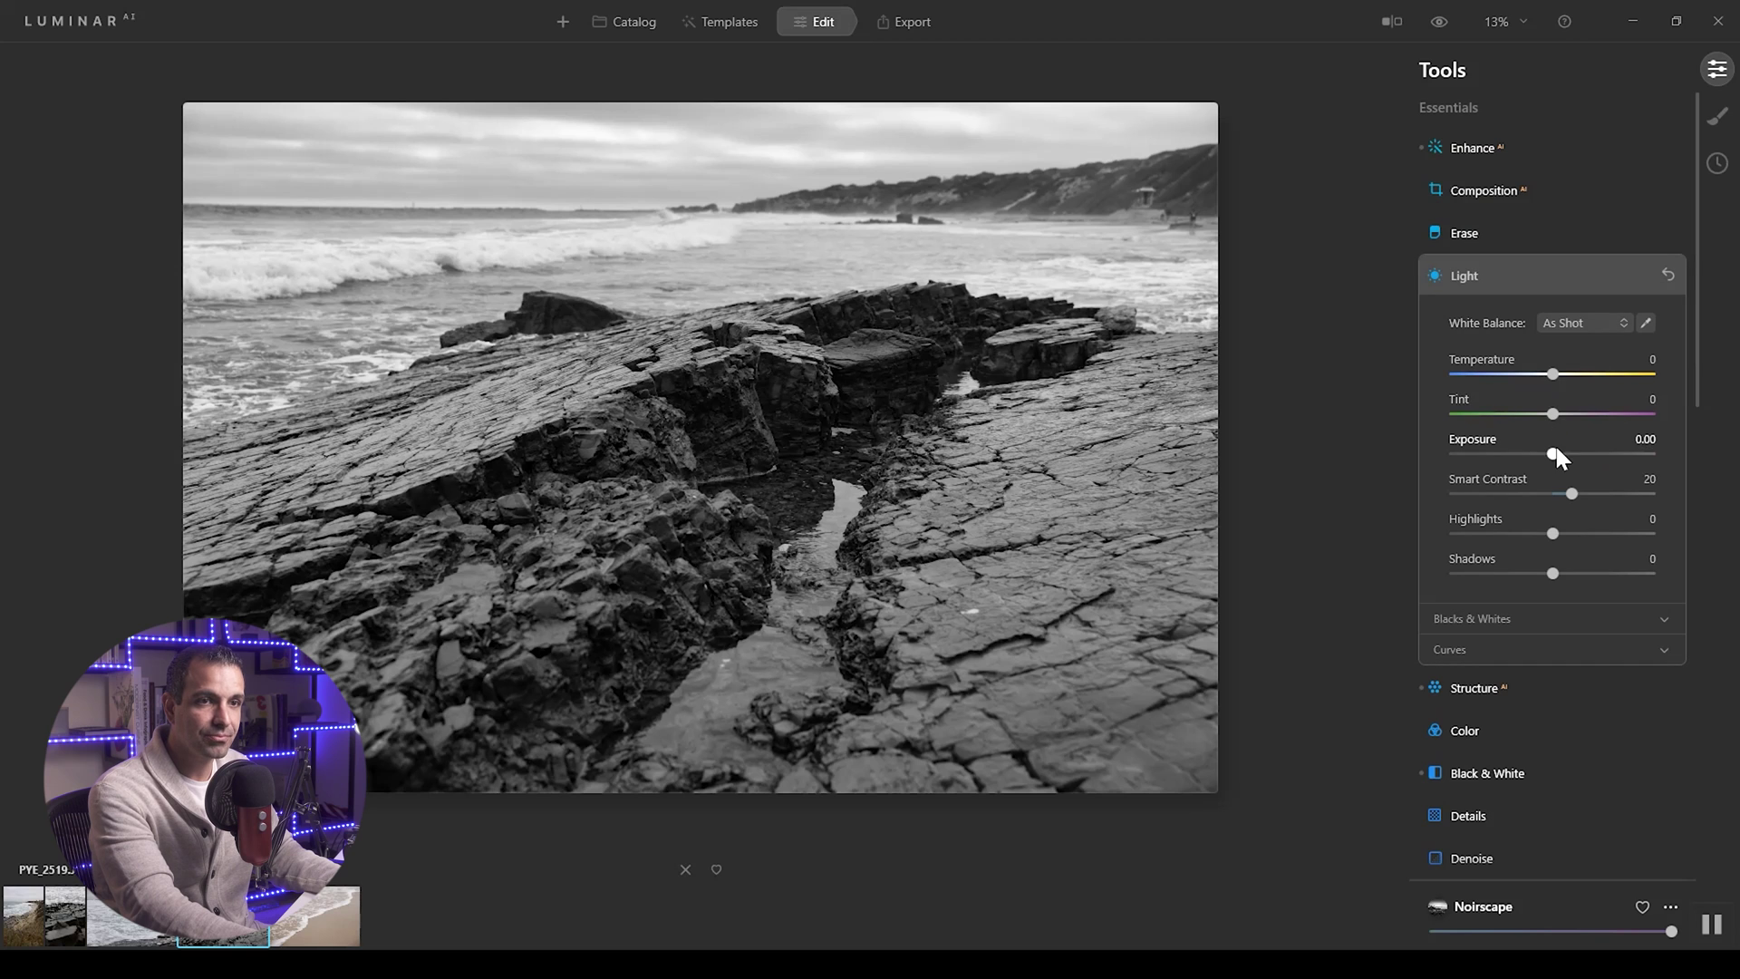
drag(1558, 450, 1543, 456)
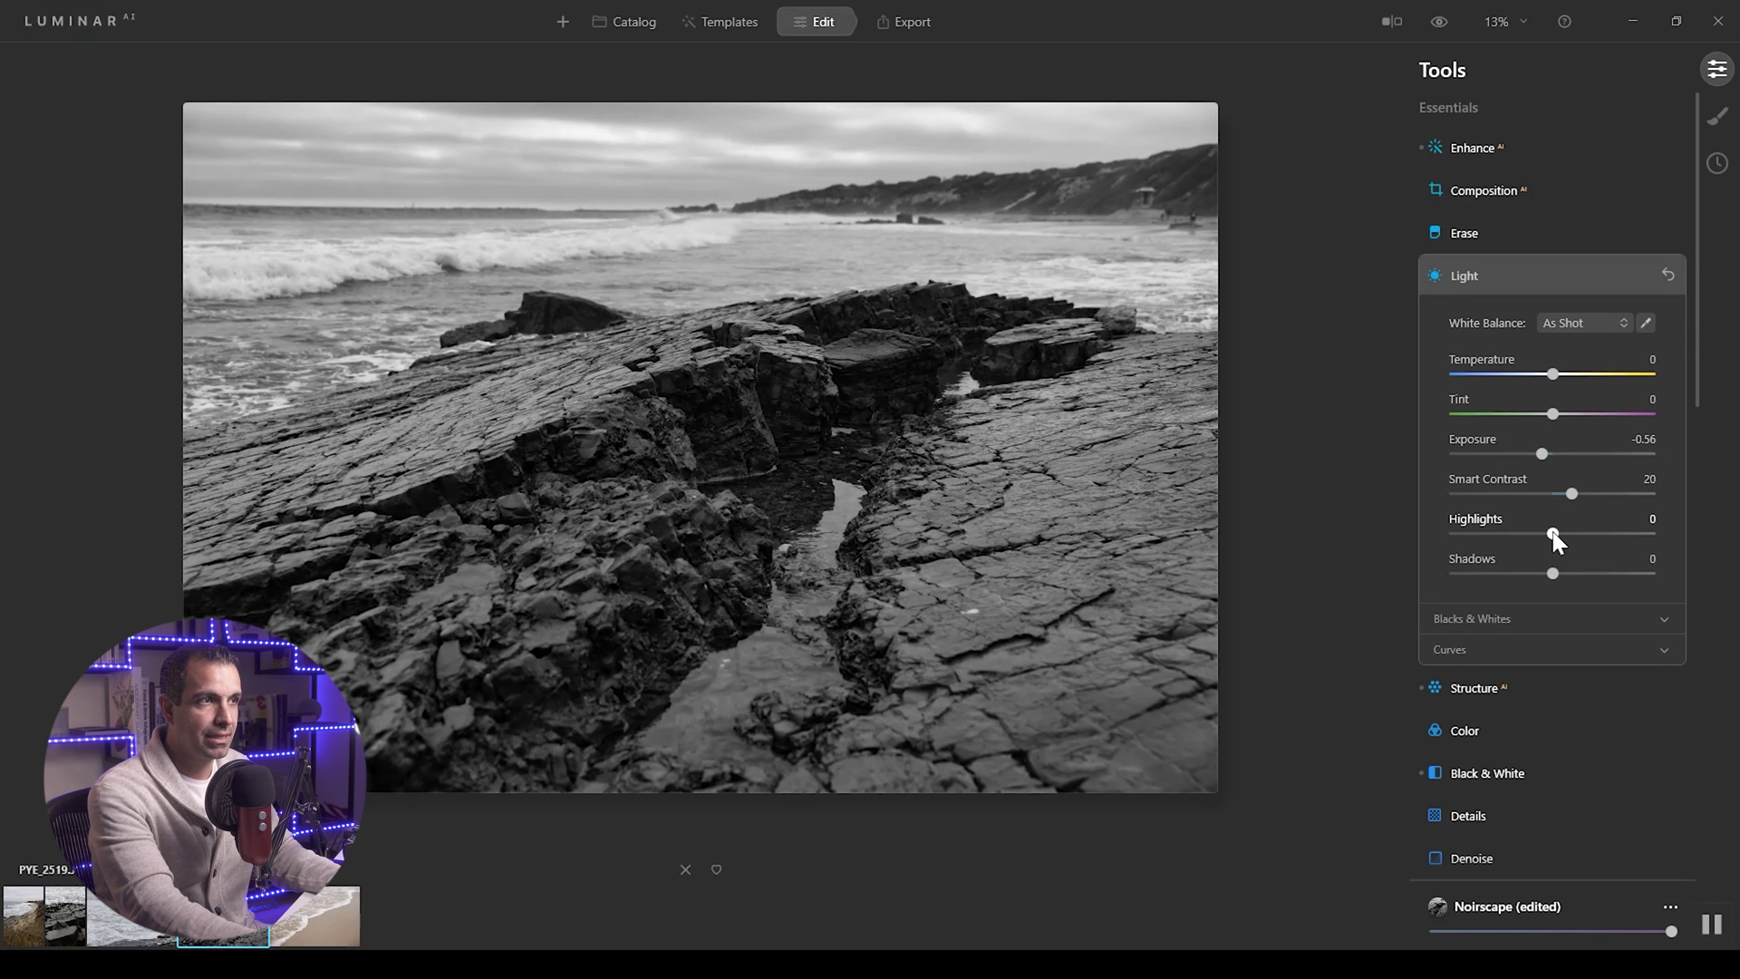
drag(1554, 535, 1541, 575)
click(1536, 618)
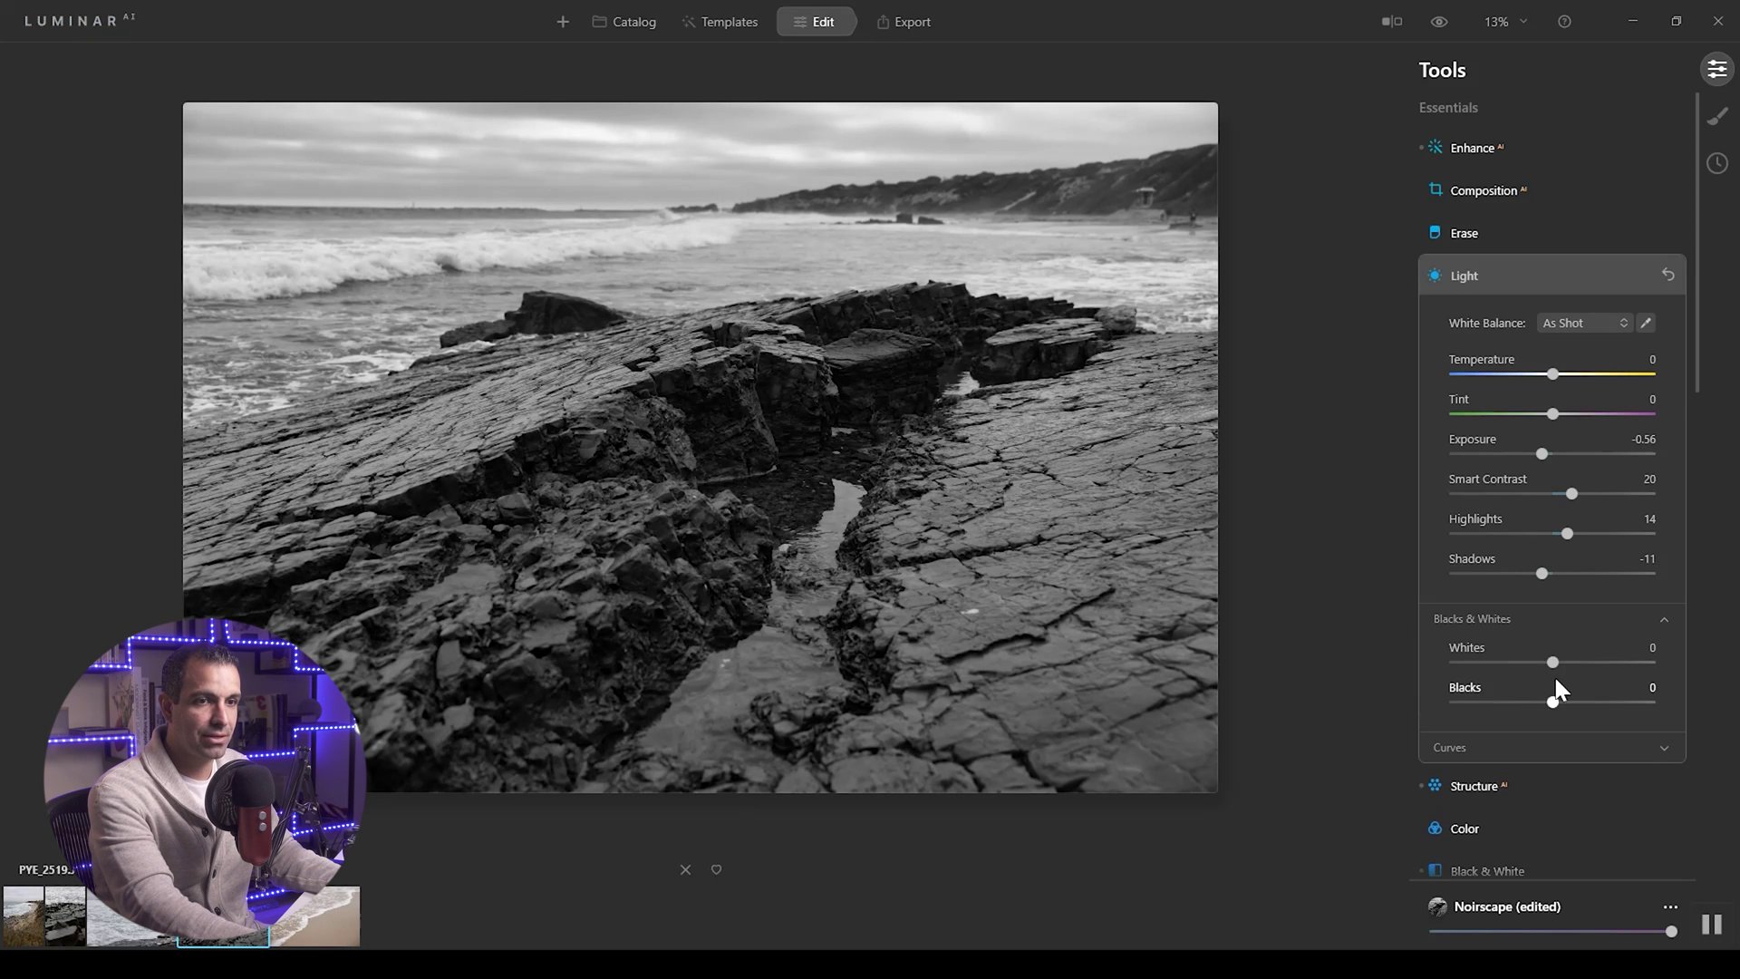
drag(1554, 662, 1574, 662)
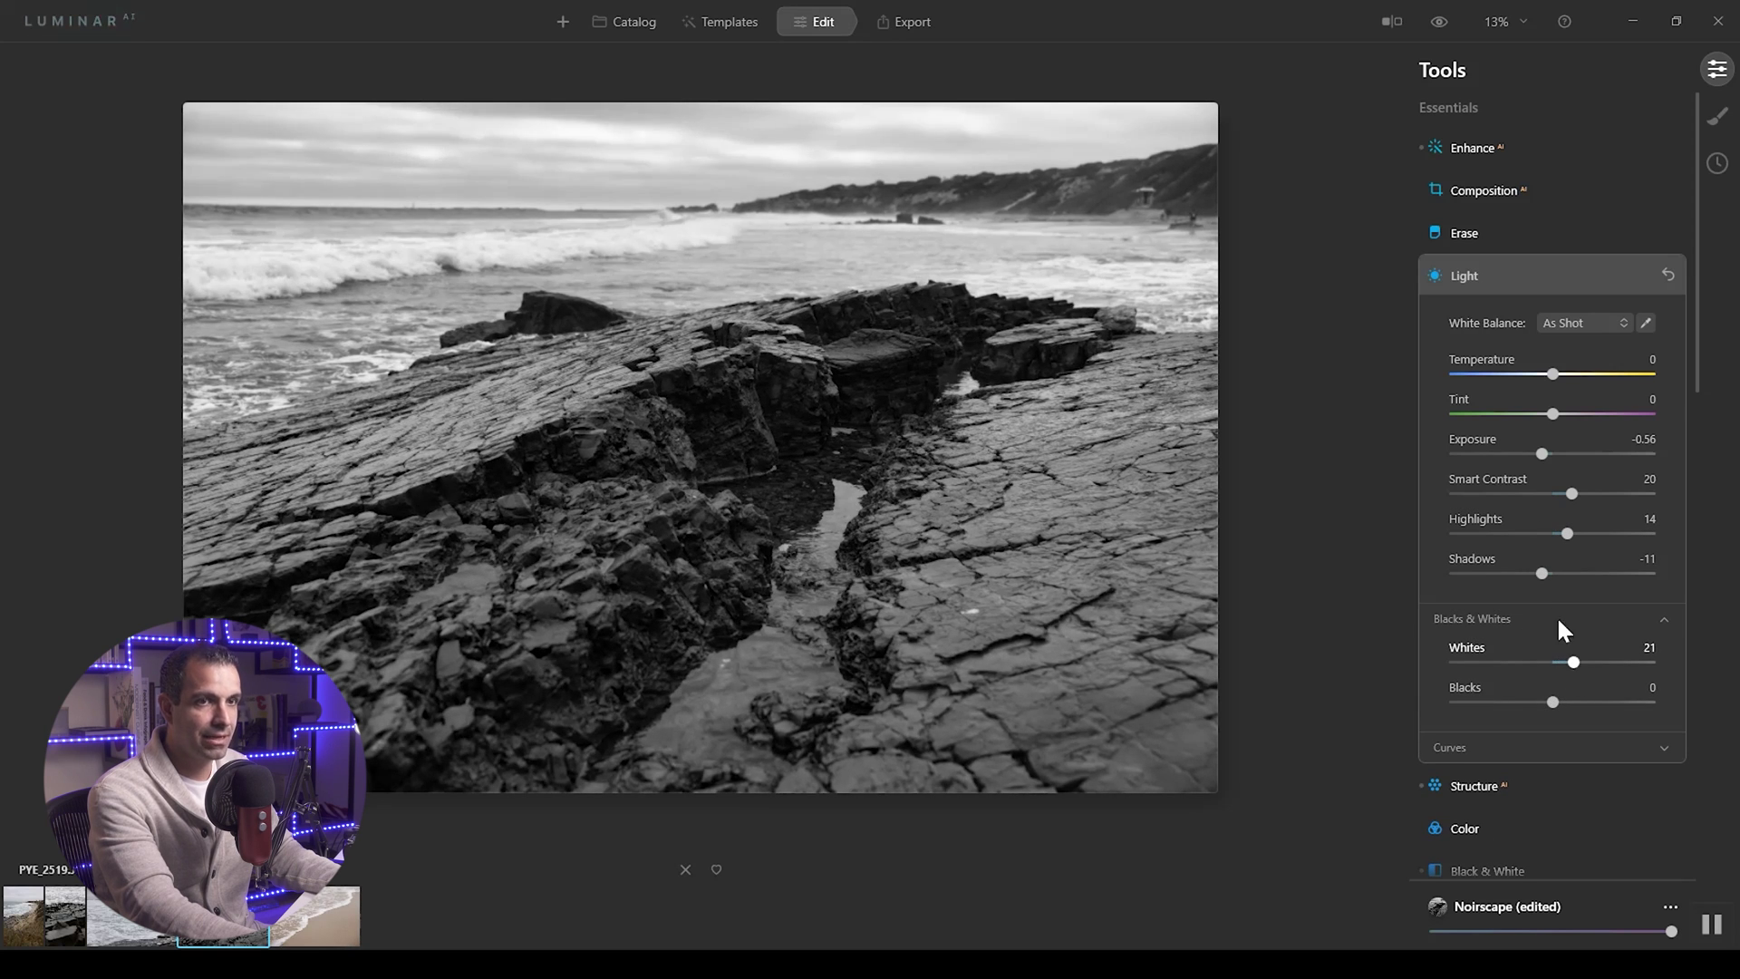
drag(1542, 454, 1526, 454)
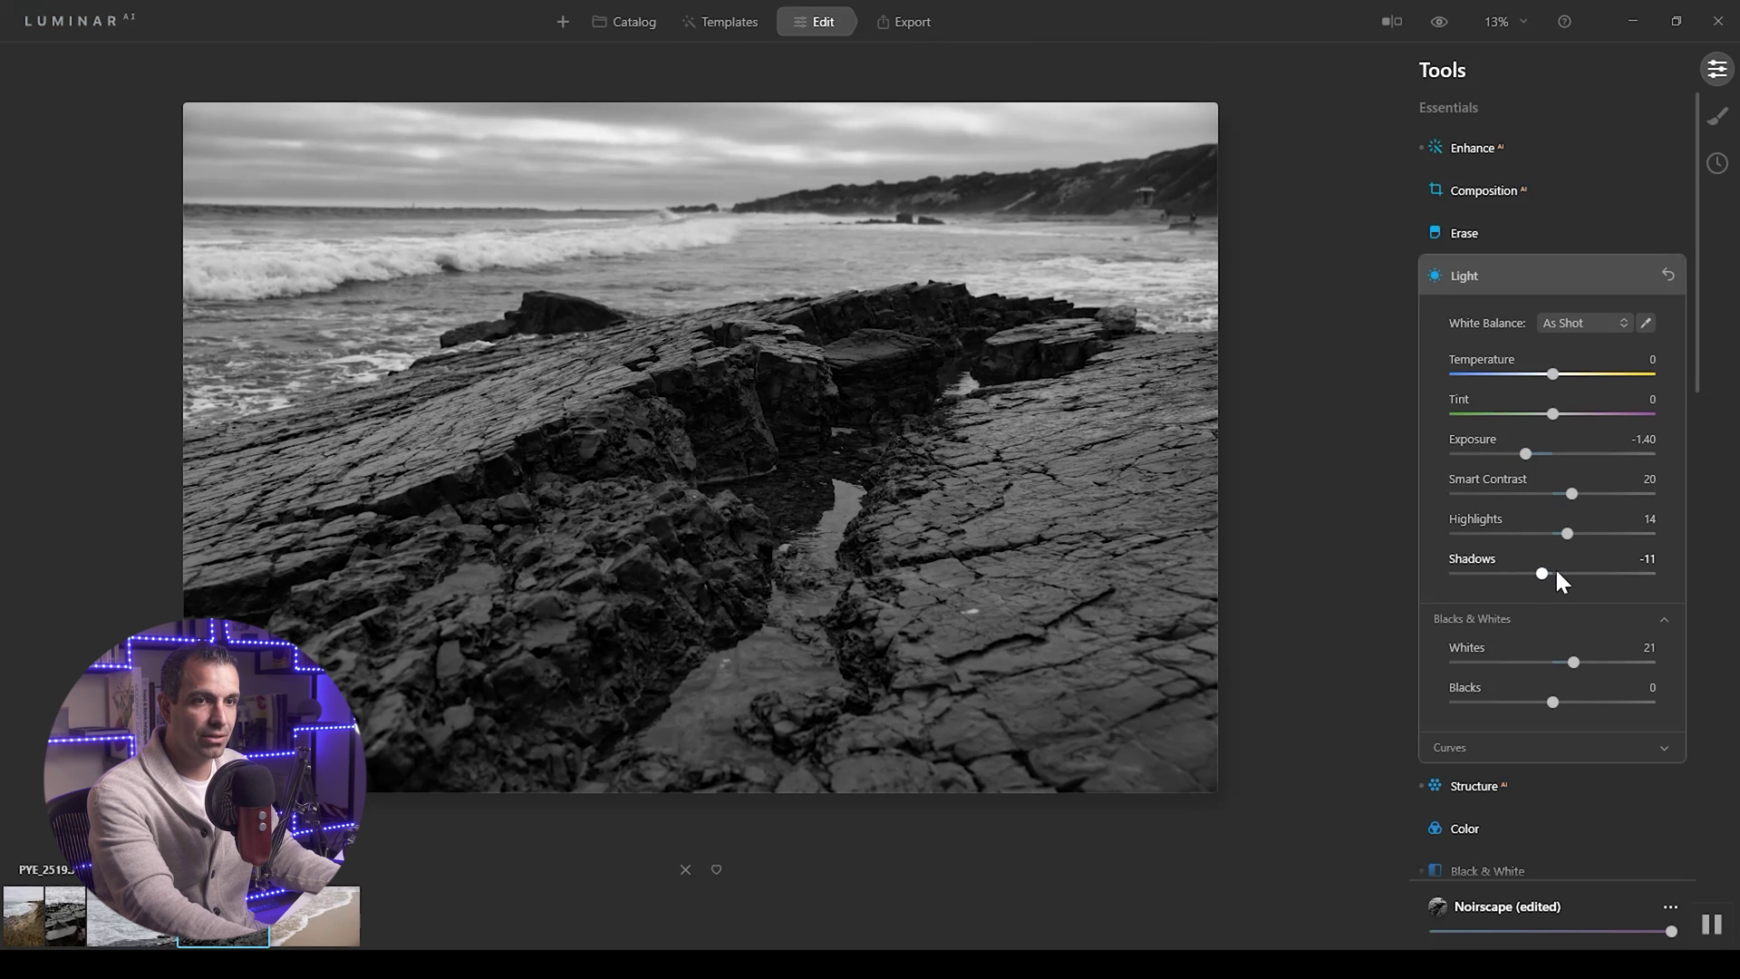
drag(1573, 664, 1531, 705)
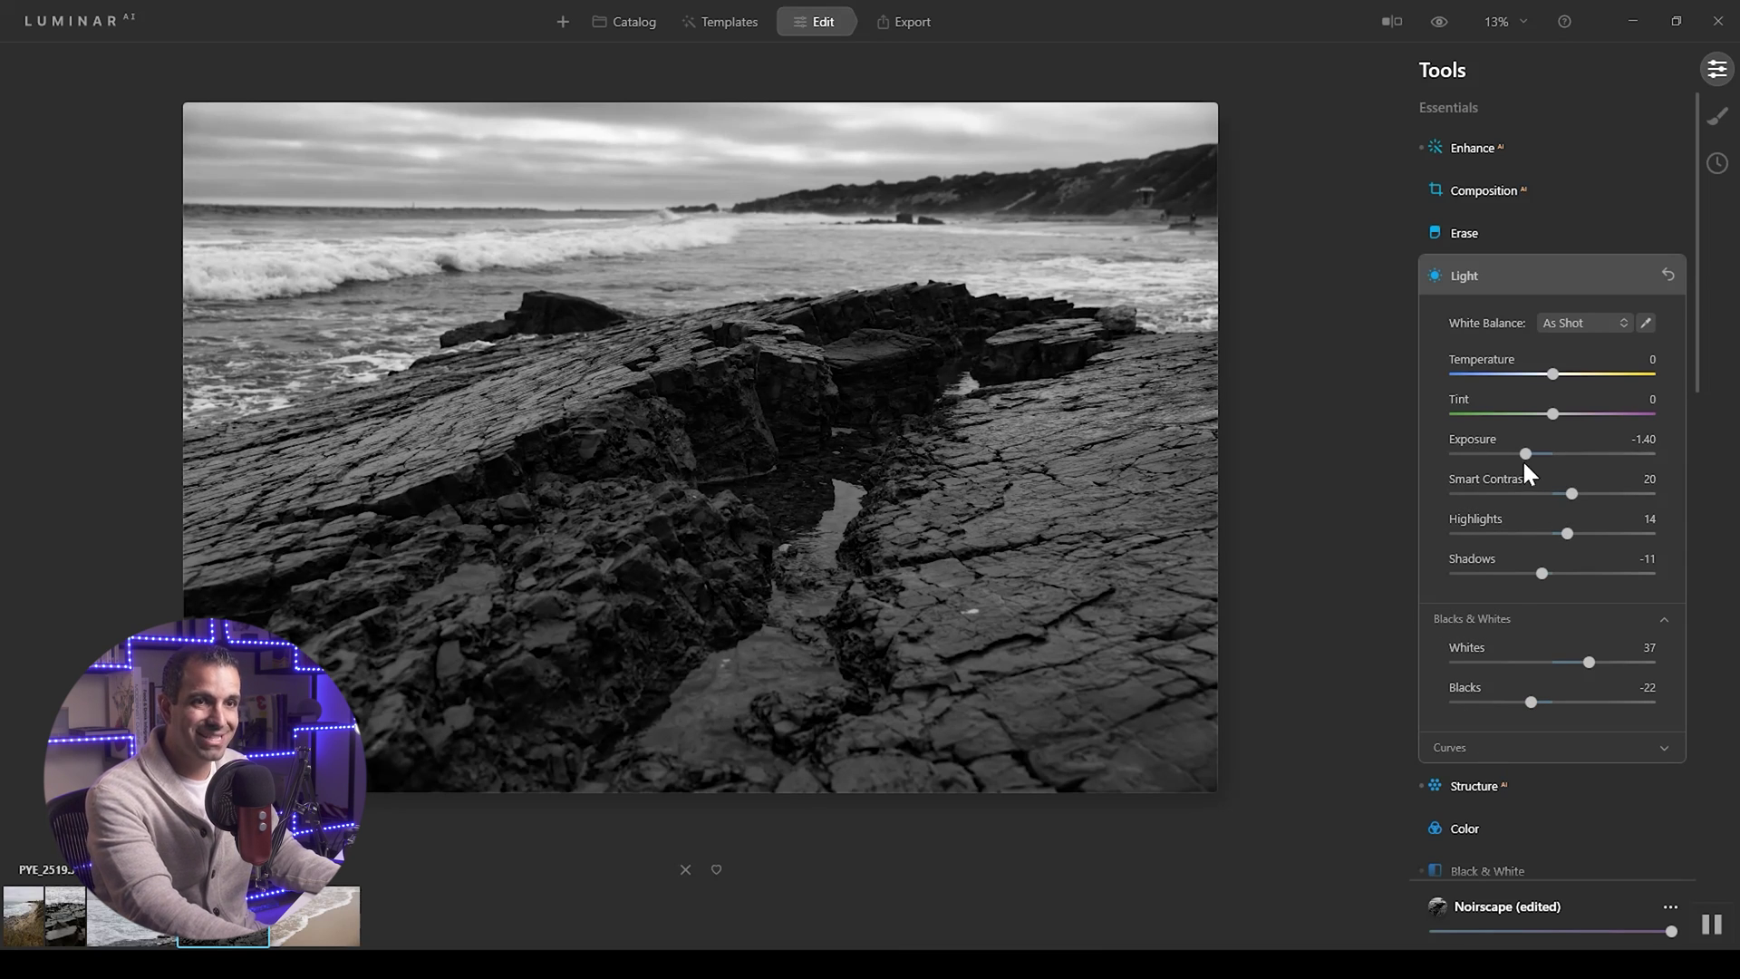
drag(1525, 454, 1521, 460)
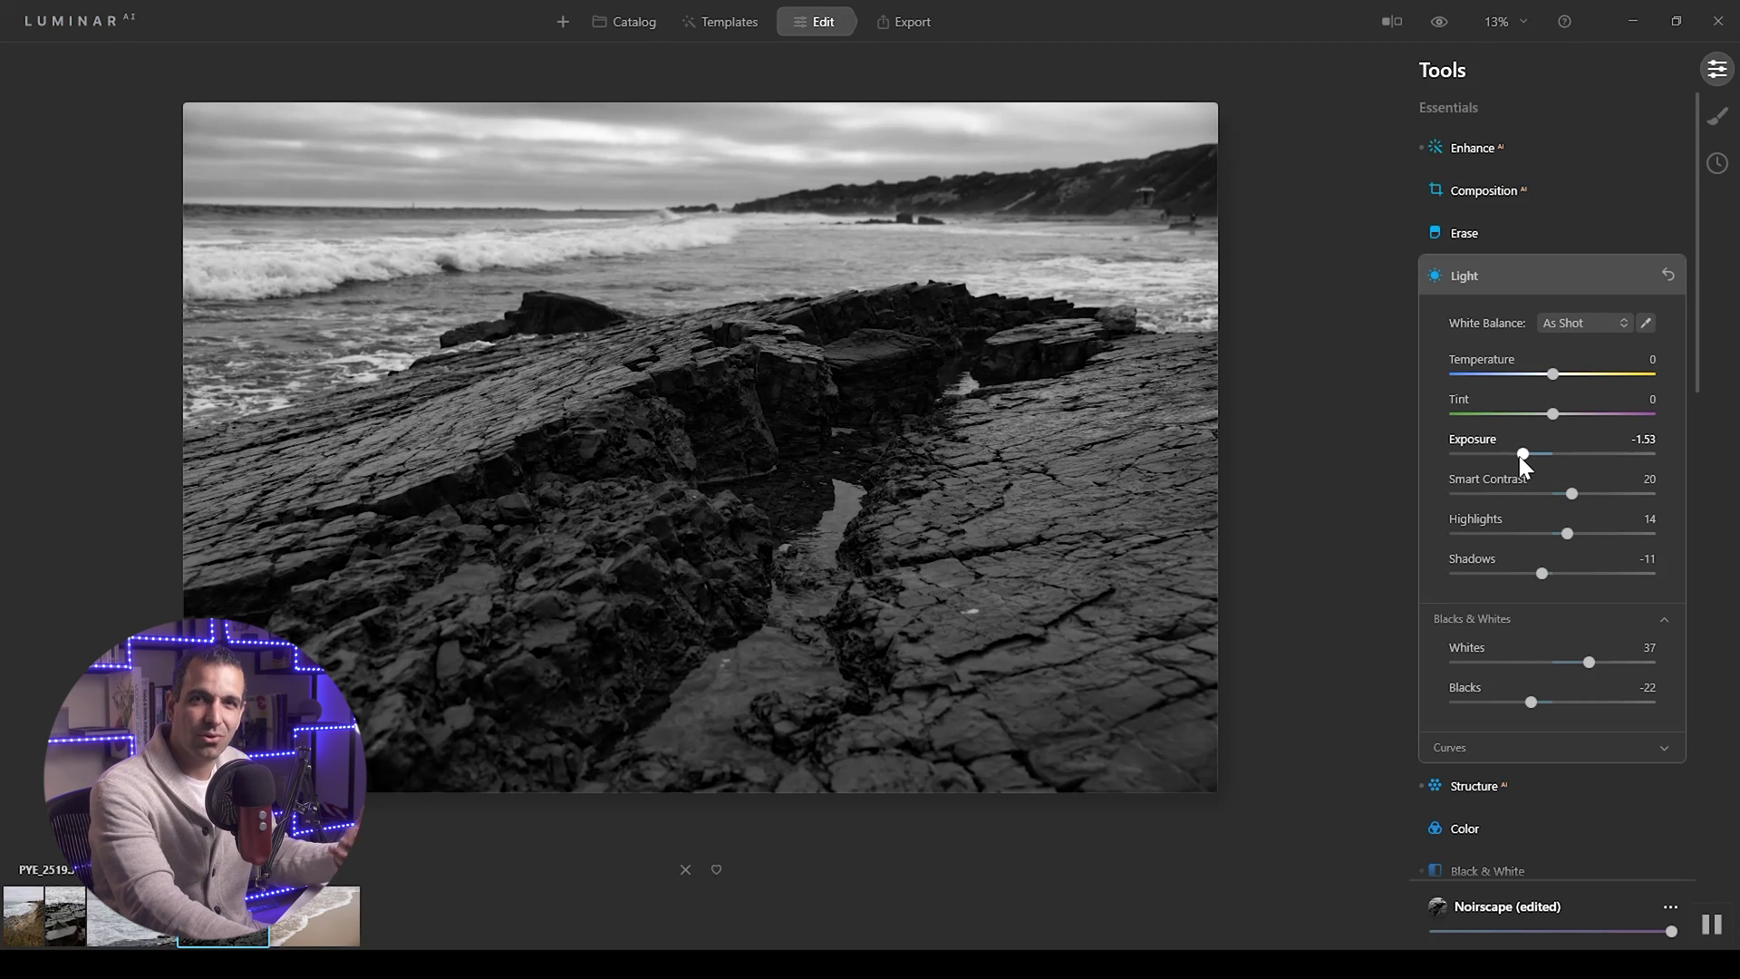
click(1465, 747)
scroll(1519, 620, down, 2)
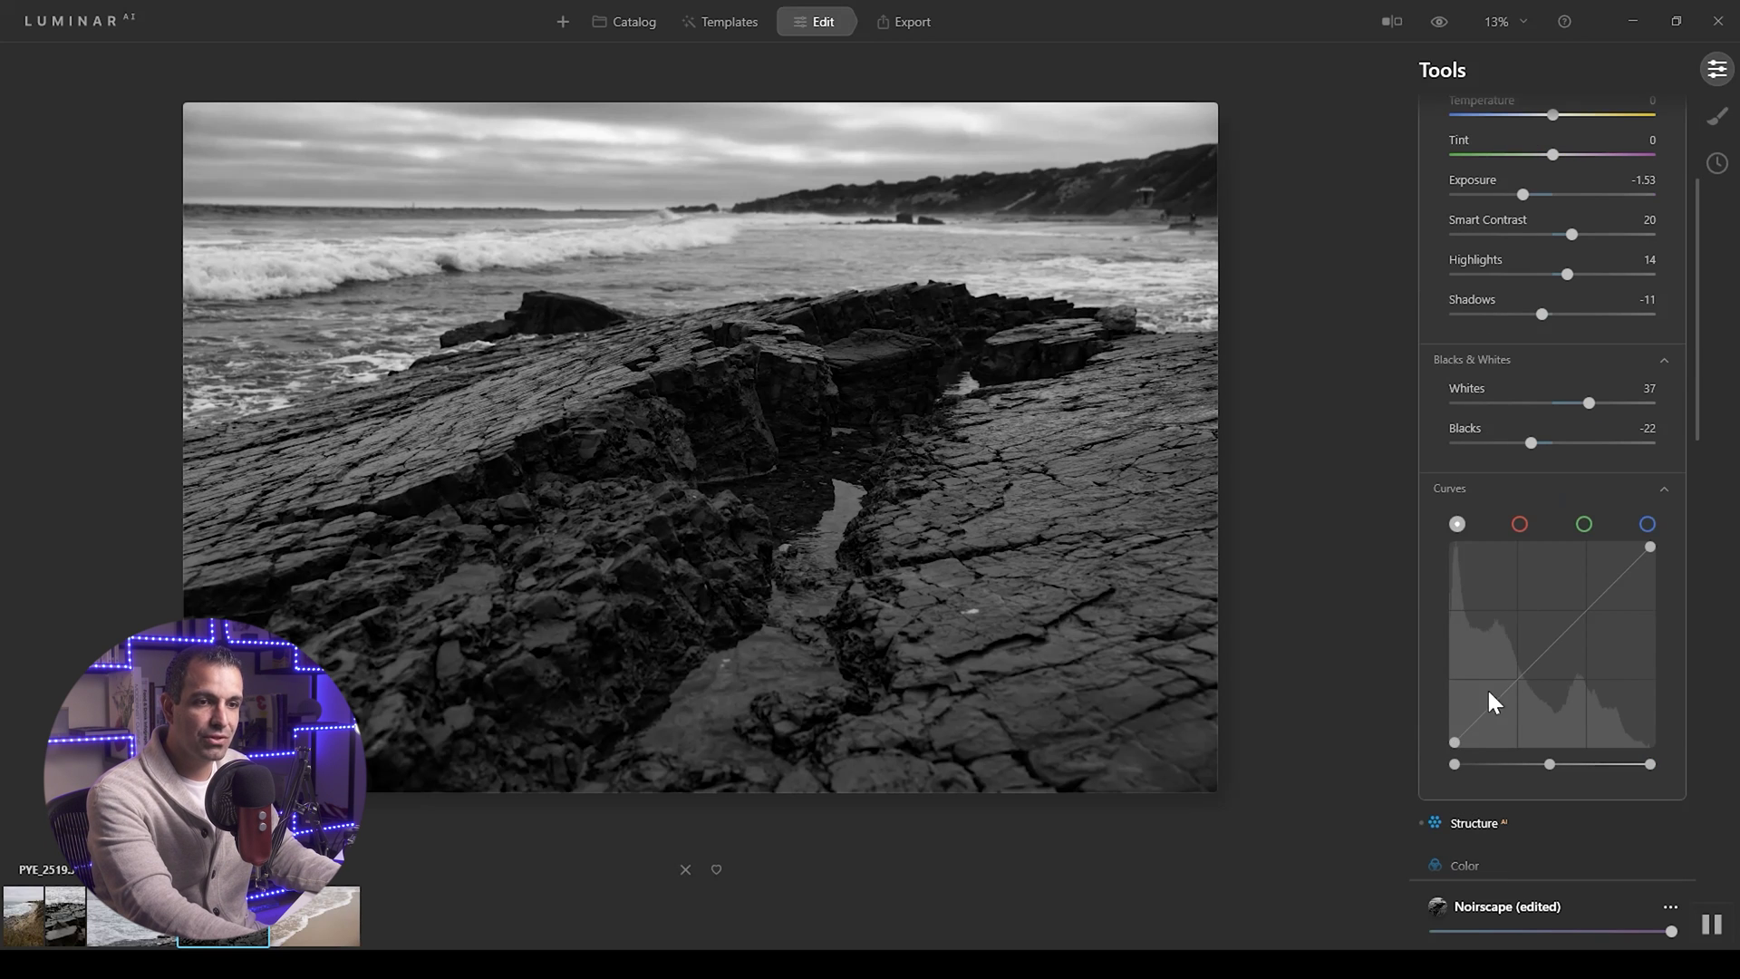
Shape the tone curve with several points: lifted black point, darker shadows, brighter midtones and highlights.
drag(1455, 741, 1440, 731)
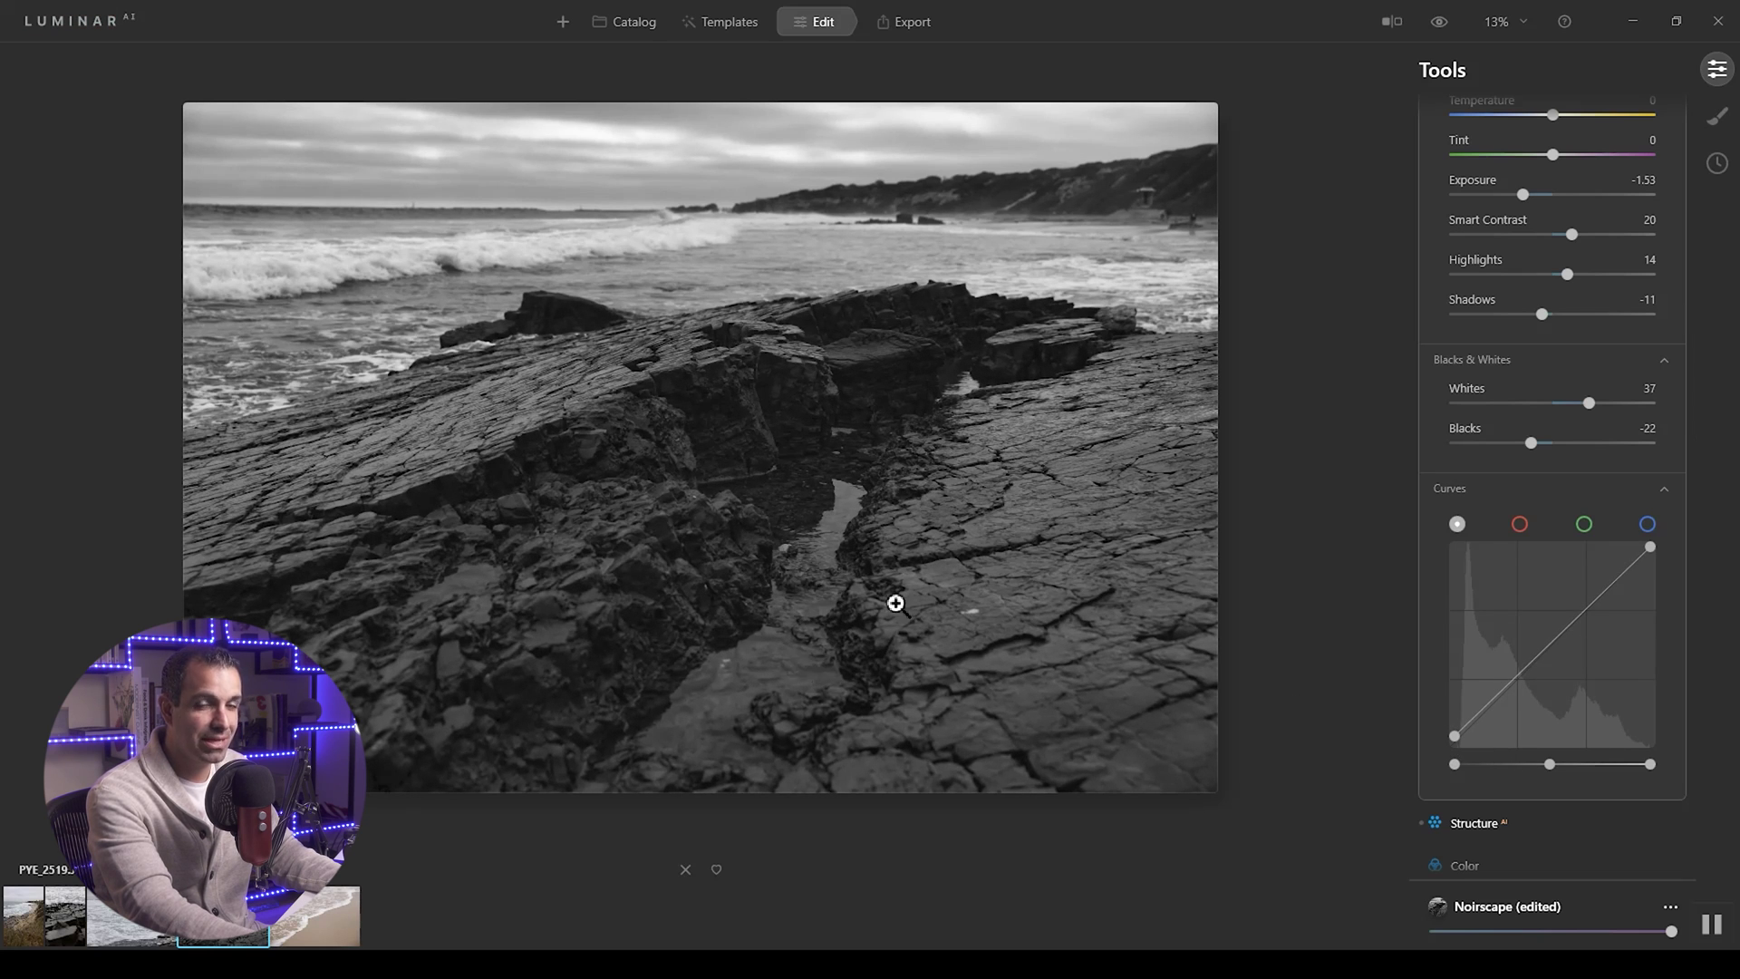
drag(1466, 716, 1477, 724)
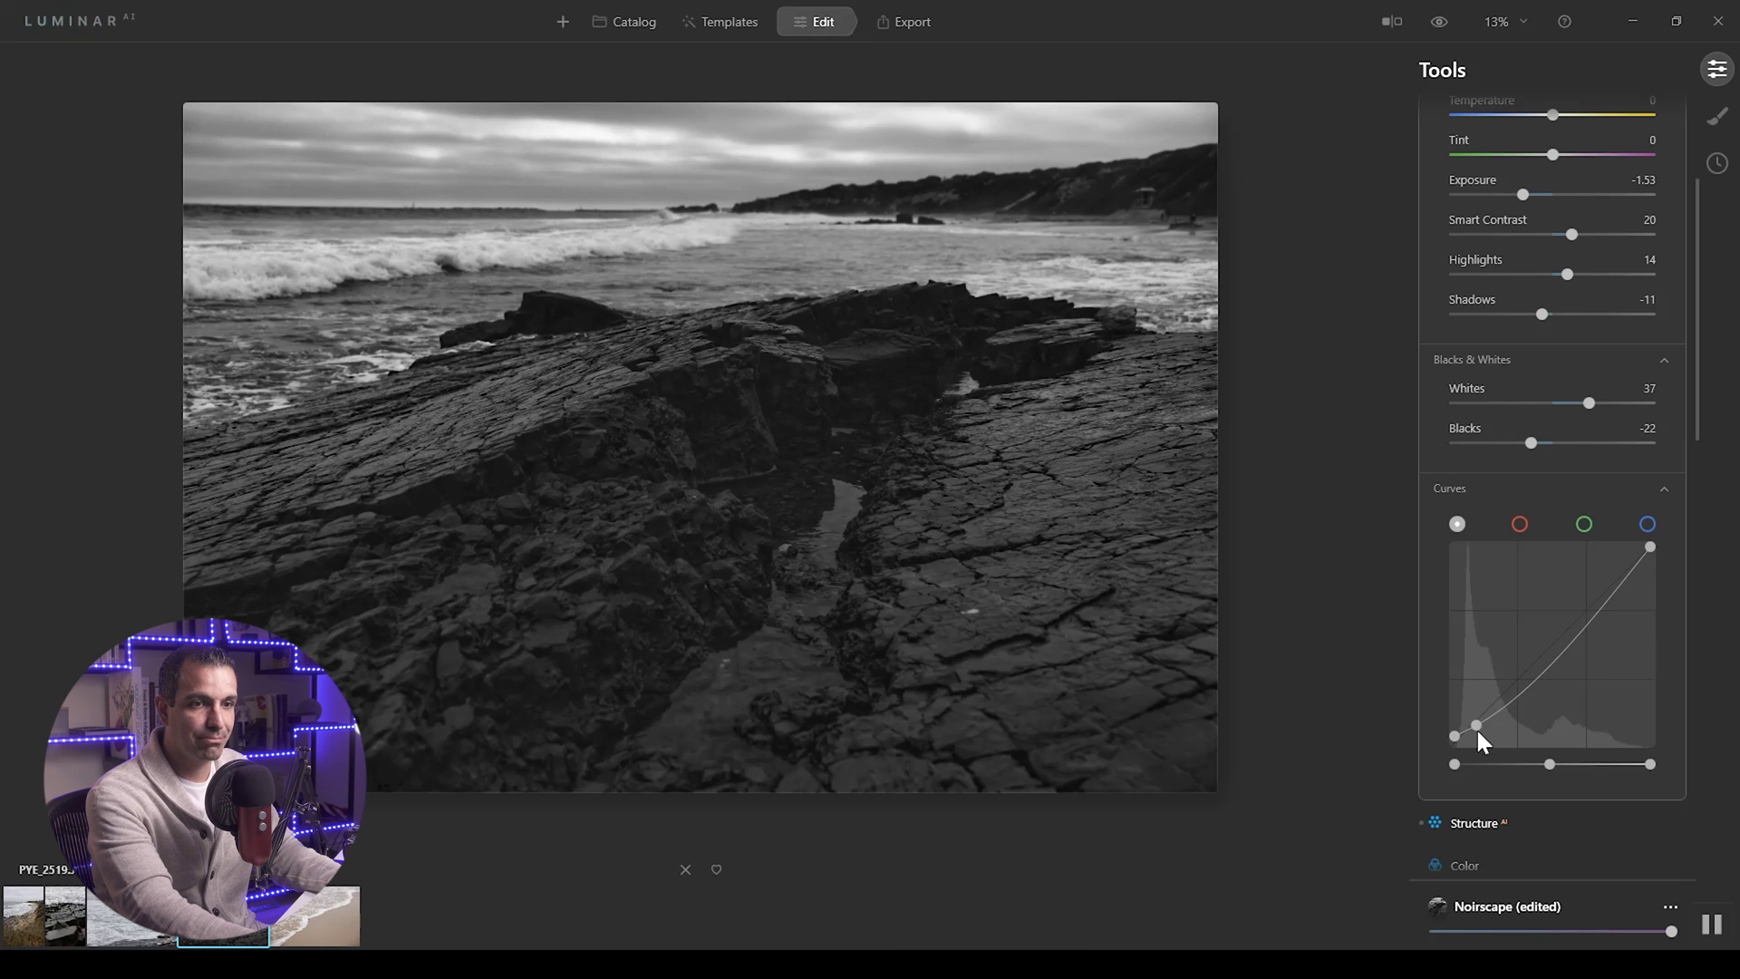
drag(1515, 690, 1515, 681)
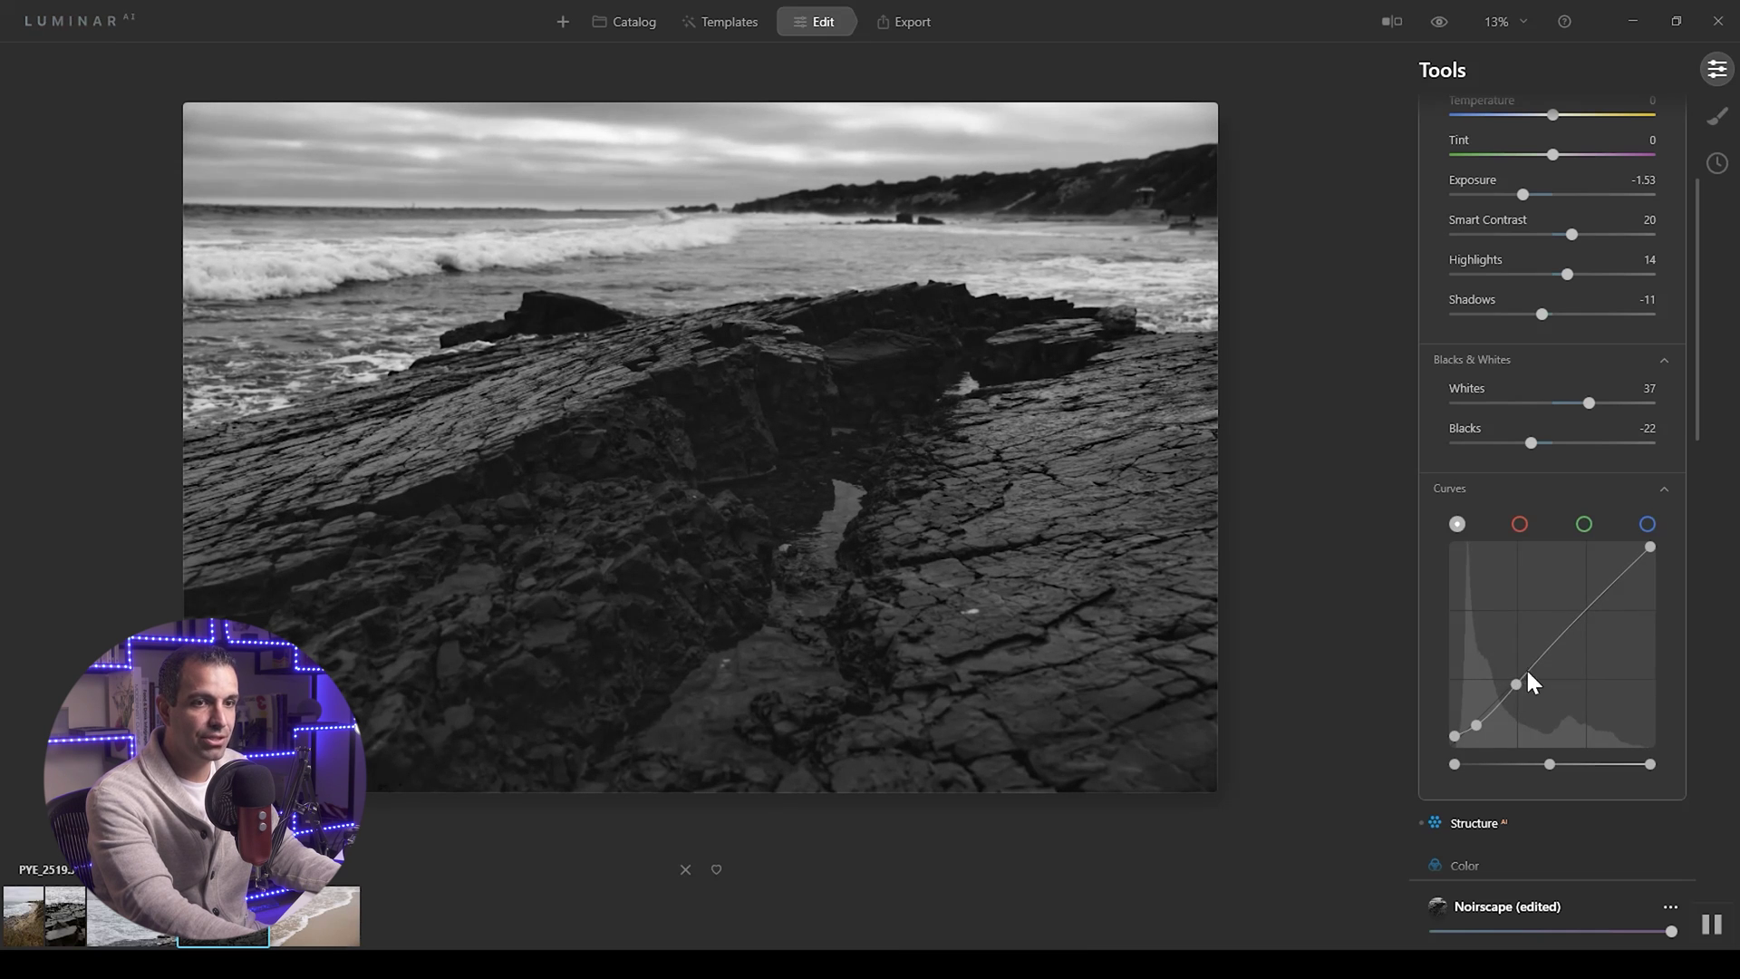
click(1571, 620)
drag(1605, 583, 1615, 575)
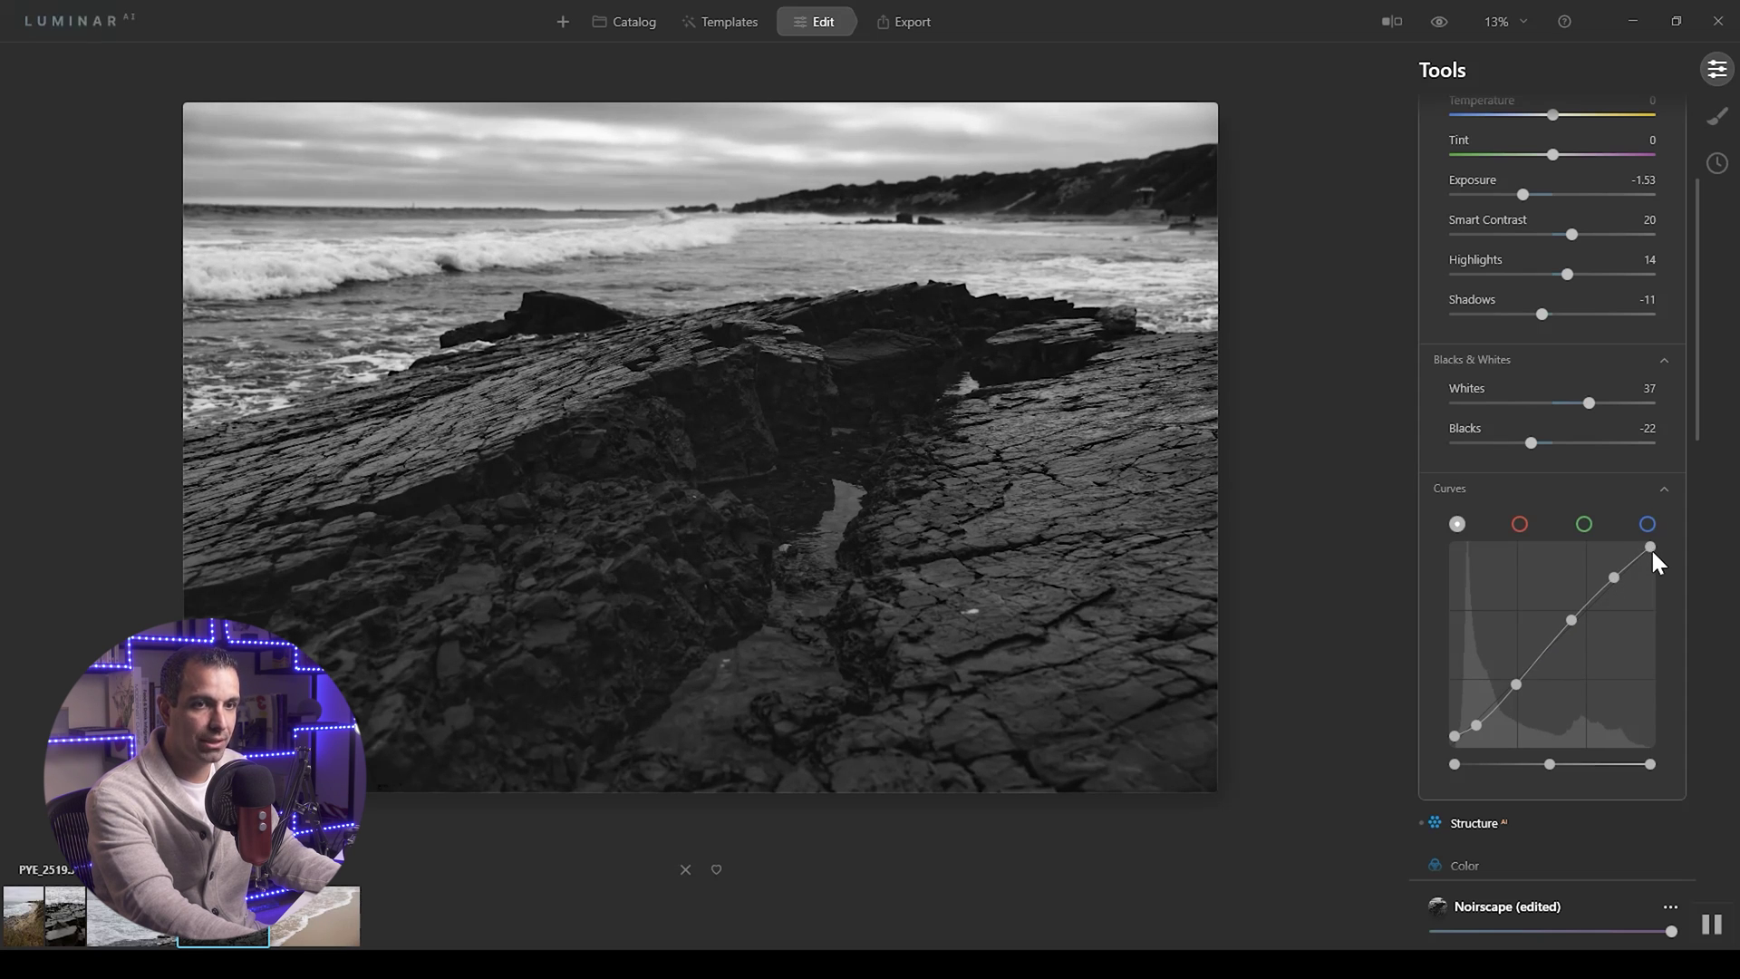
drag(1651, 548, 1652, 551)
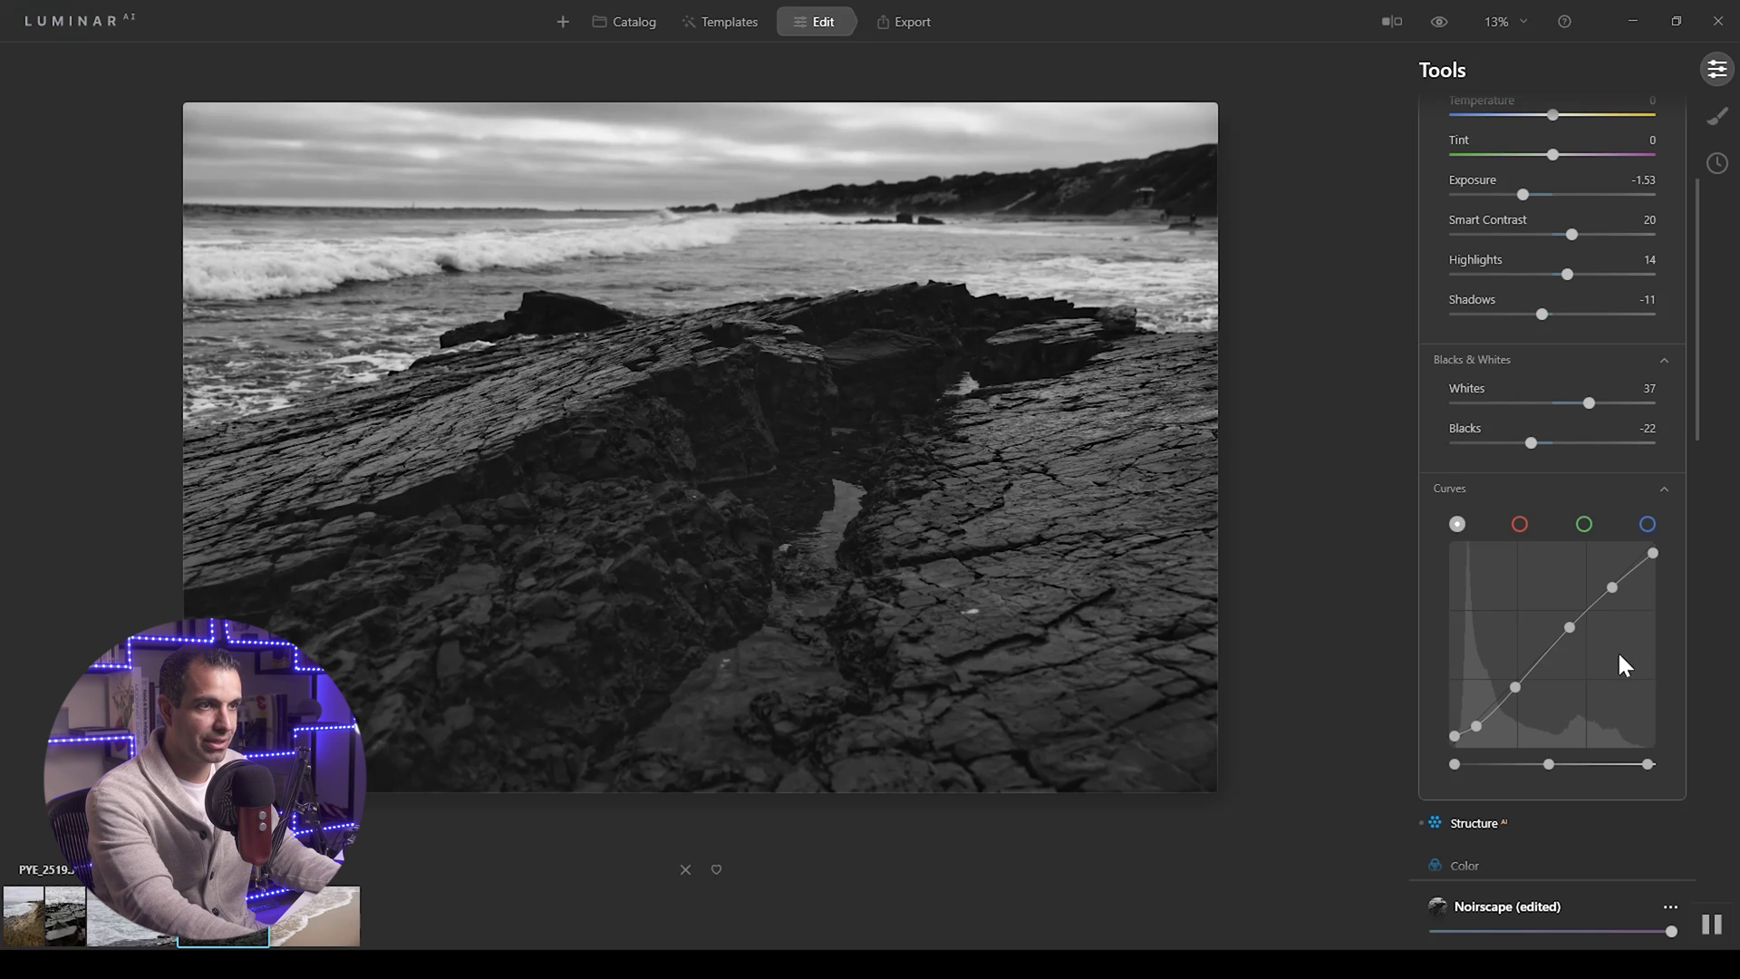
drag(1514, 686, 1514, 681)
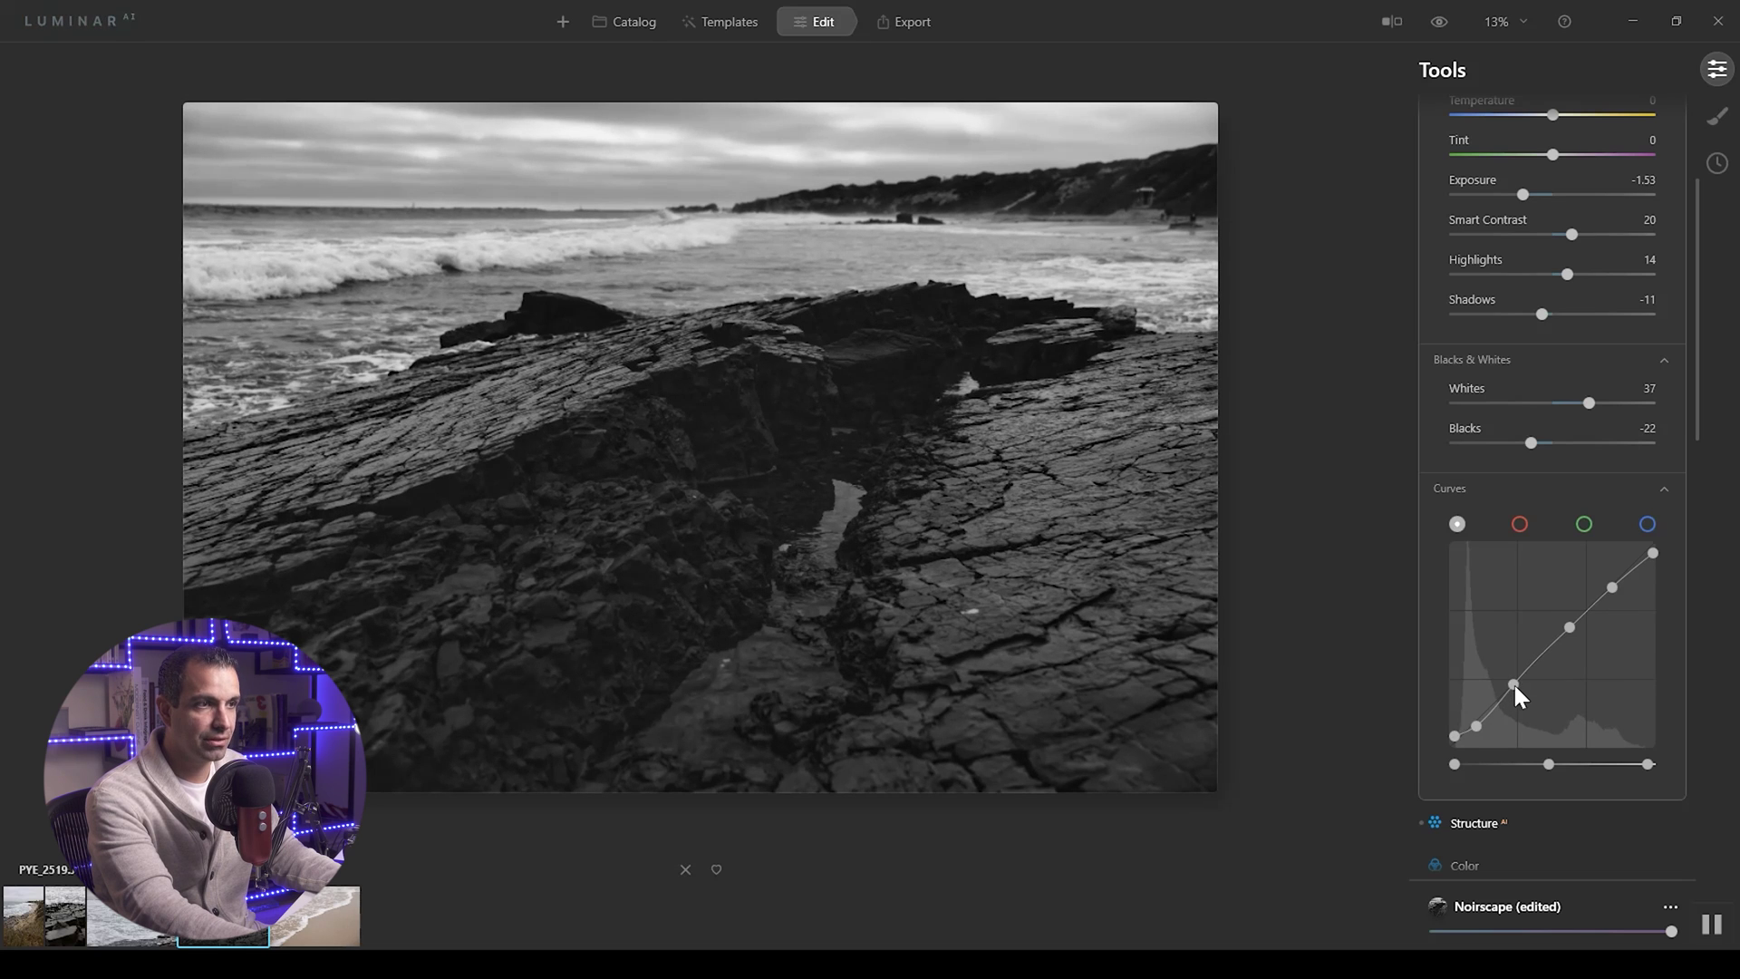
drag(1477, 726, 1479, 722)
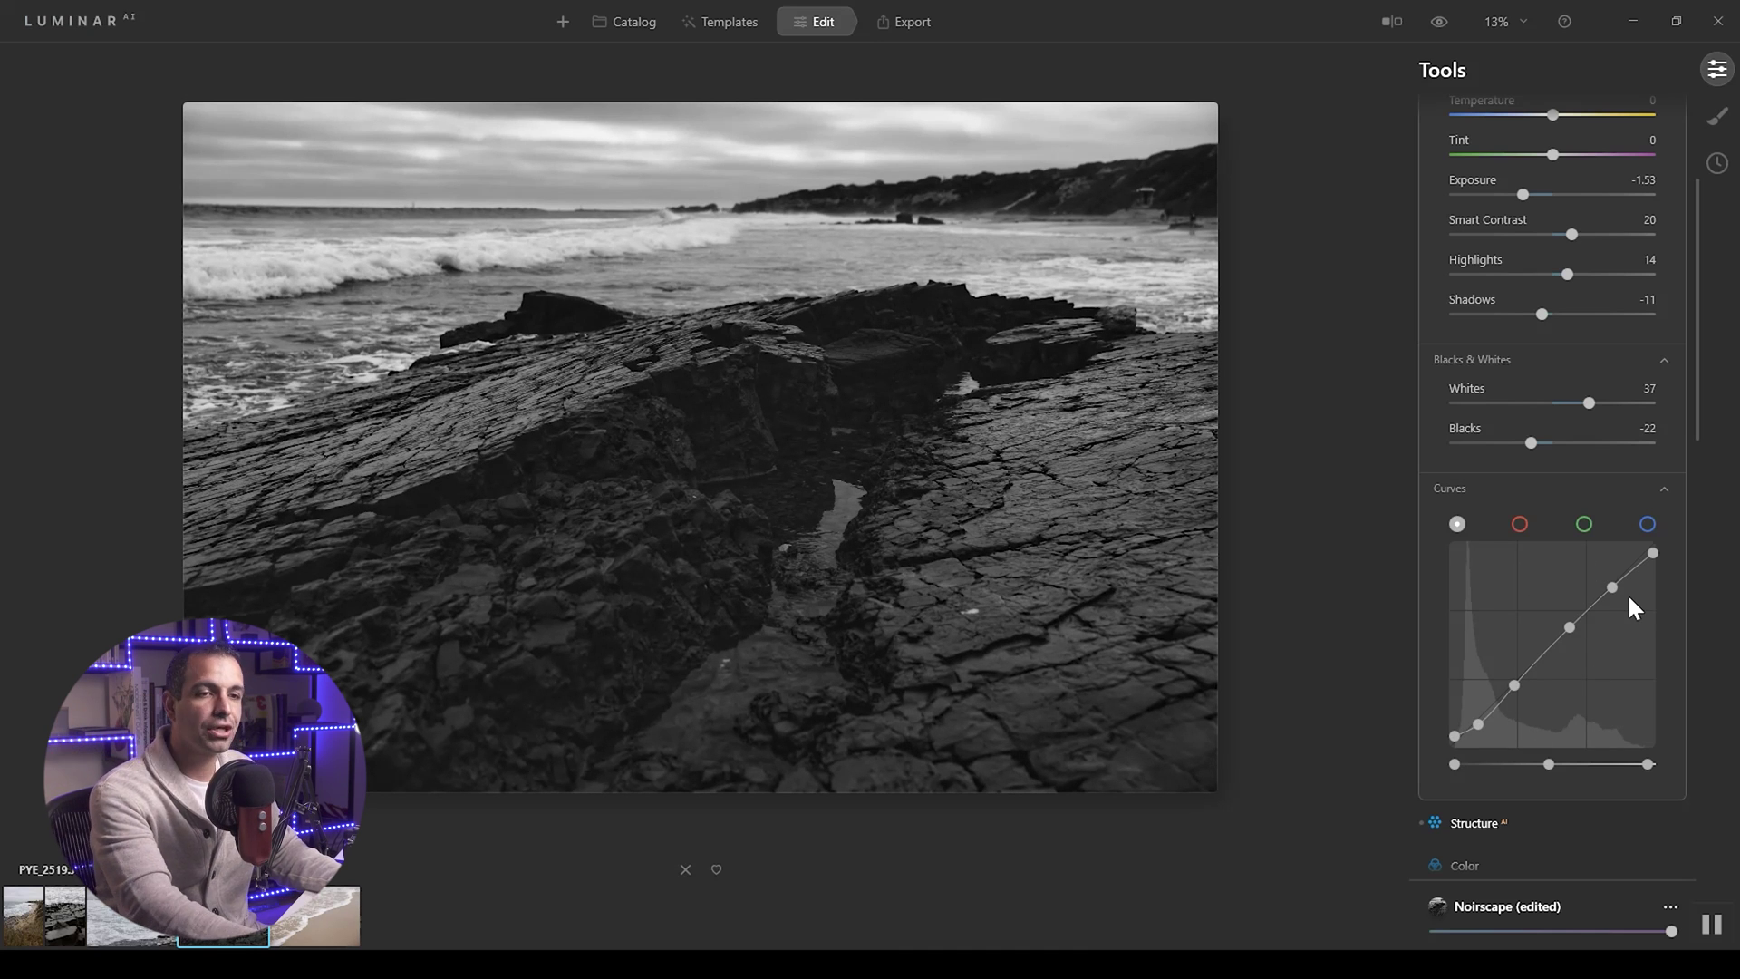
Lower Whites to 26 and pull the tone curve's highlight end slightly down.
scroll(1628, 593, down, 2)
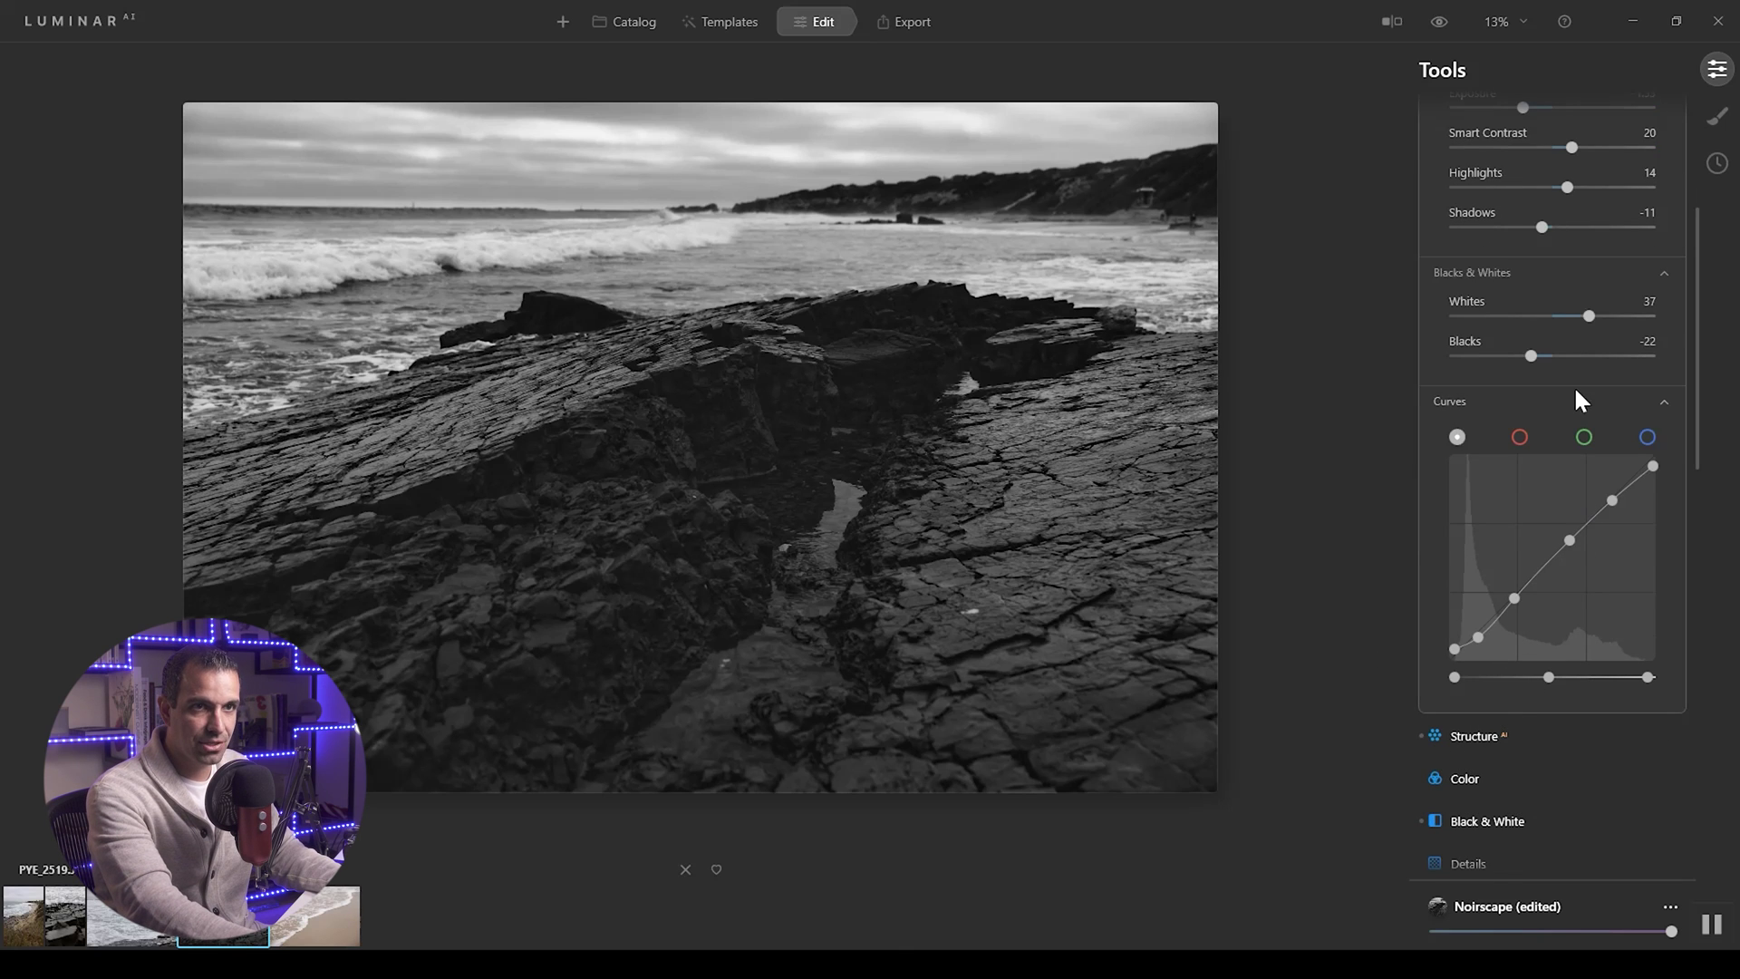
drag(1589, 316, 1578, 317)
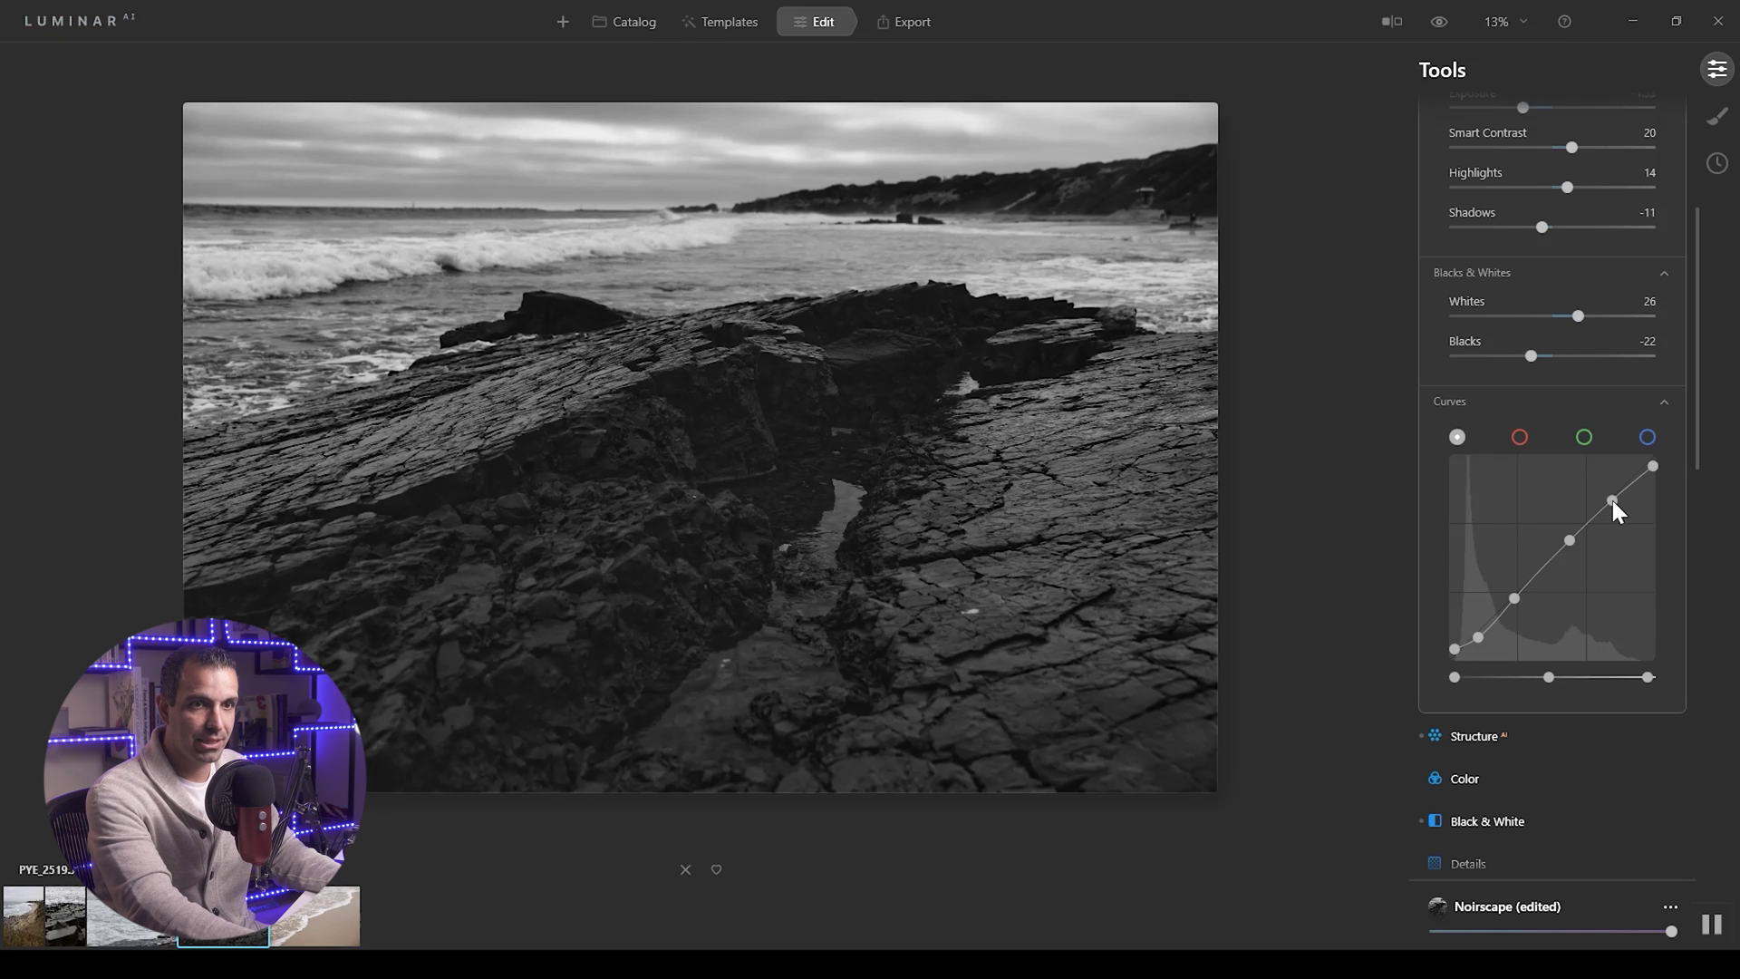
drag(1652, 462, 1657, 468)
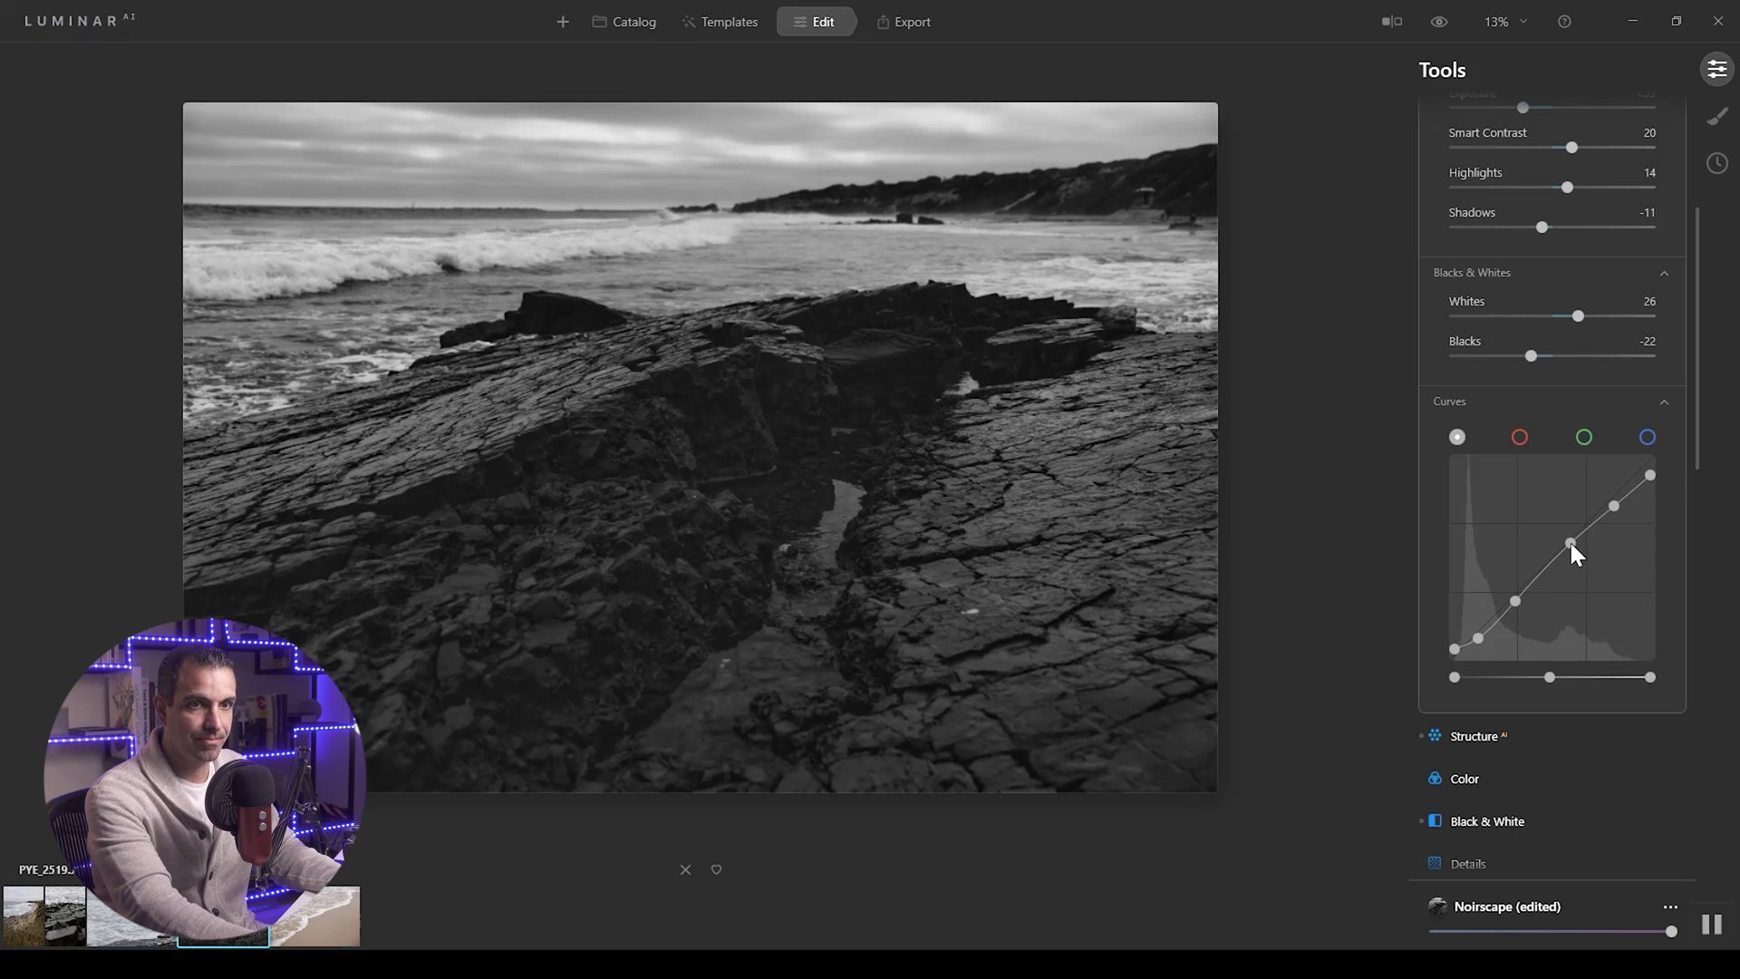
Set Structure AI to Amount 10 with a Boost of 5.
click(1478, 737)
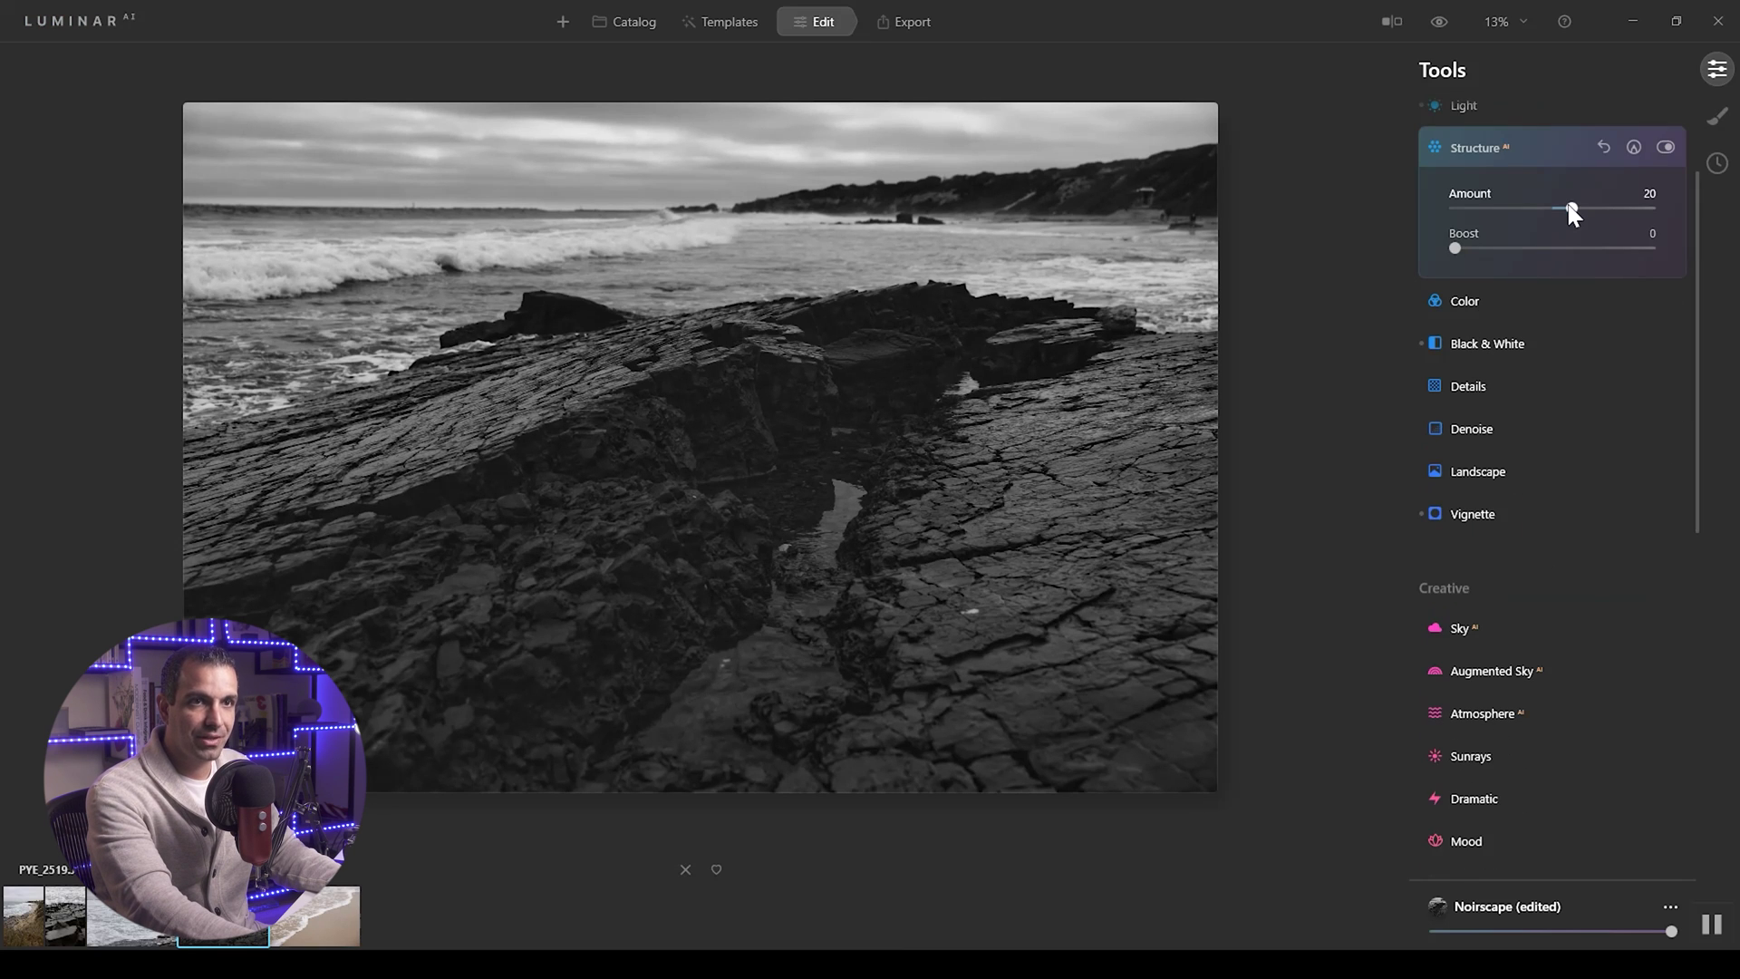
mouse_move(1573, 209)
mouse_down()
mouse_move(1595, 215)
mouse_move(1564, 217)
mouse_up()
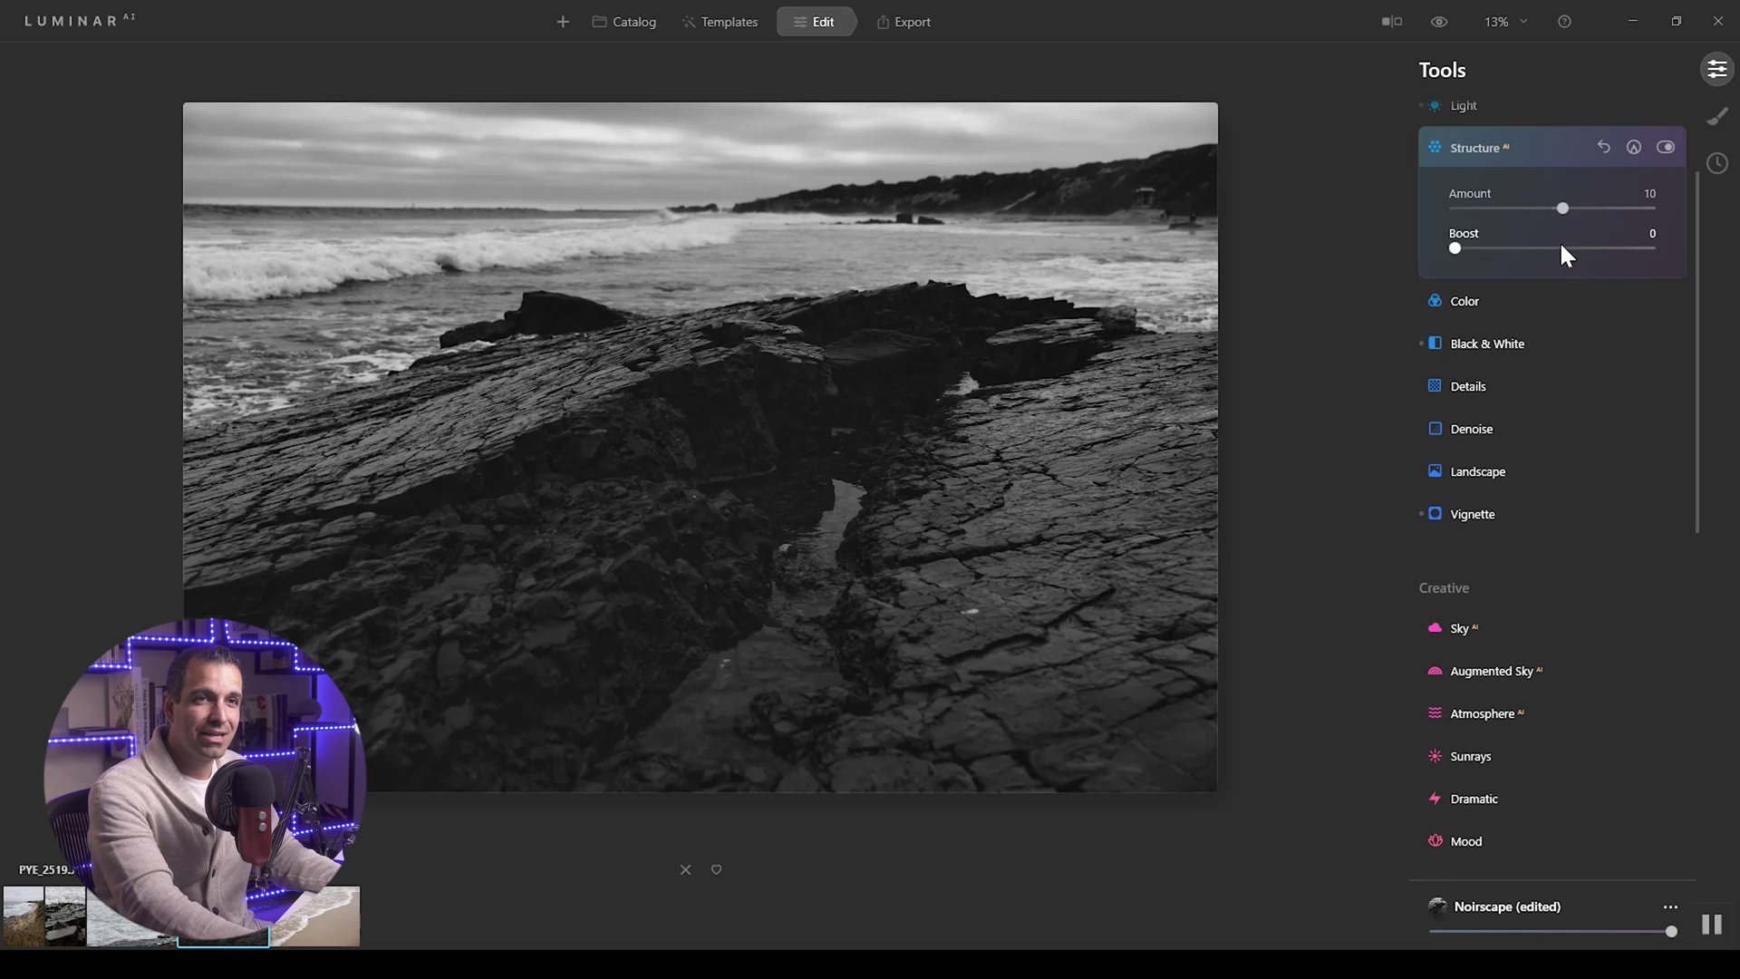
mouse_move(1564, 211)
mouse_down()
mouse_move(1654, 213)
mouse_move(1564, 215)
mouse_up()
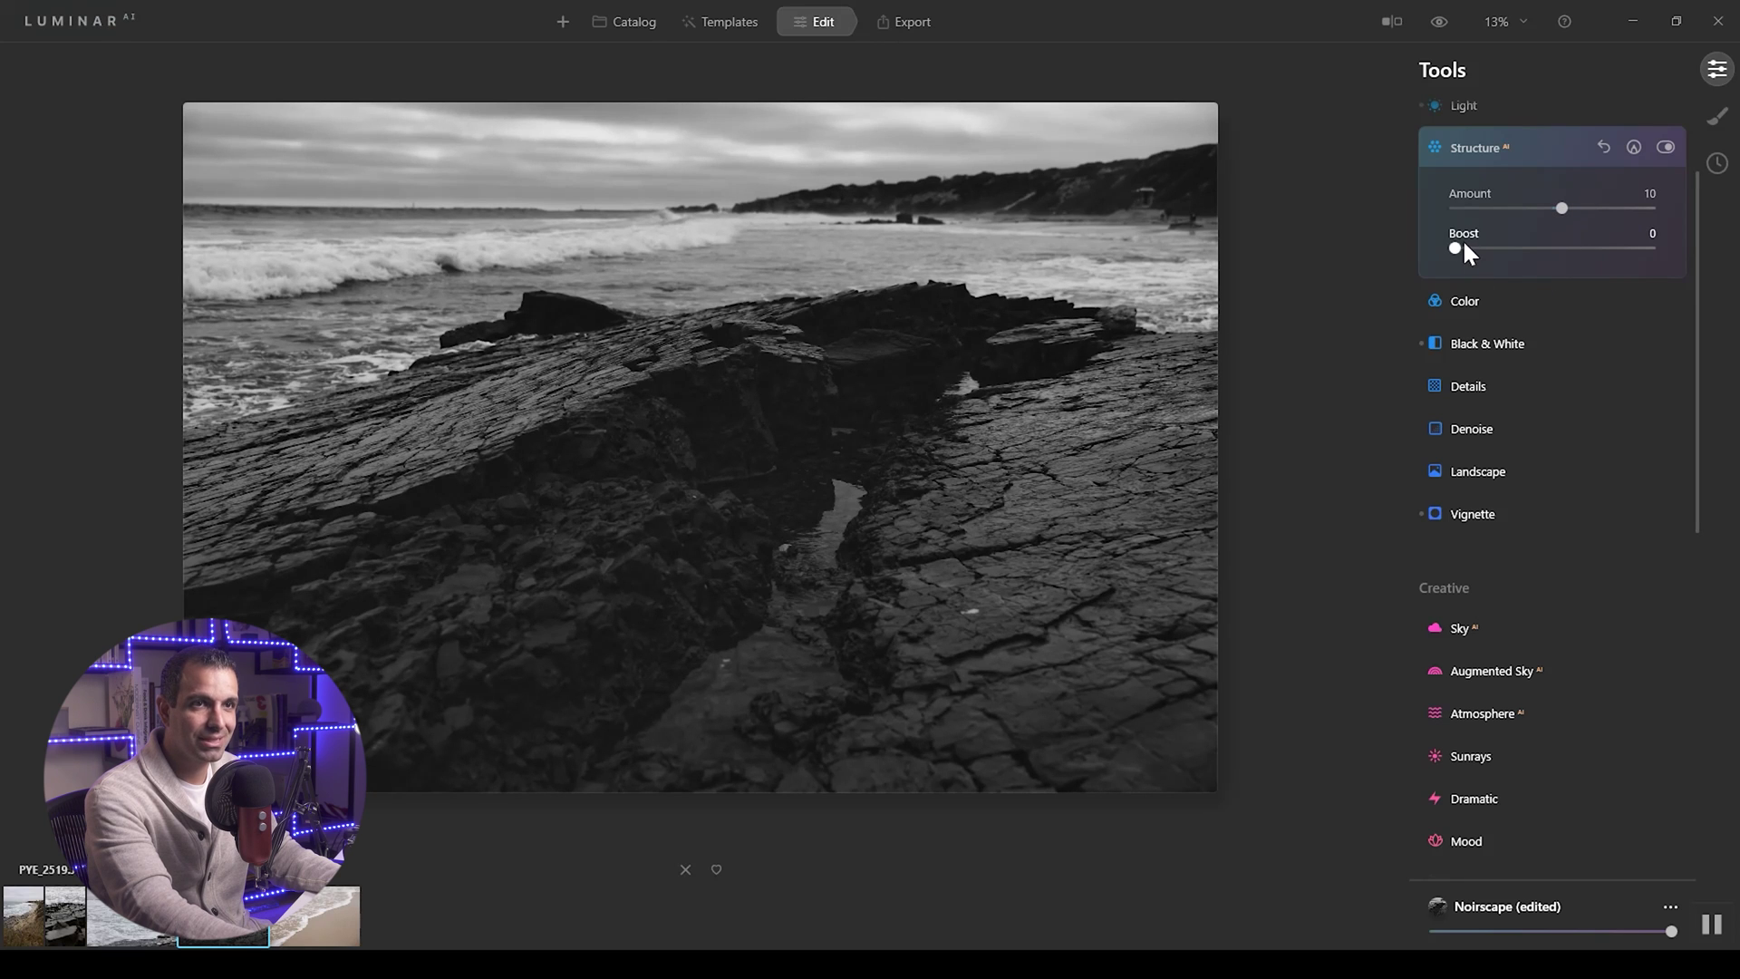
drag(1467, 247, 1467, 260)
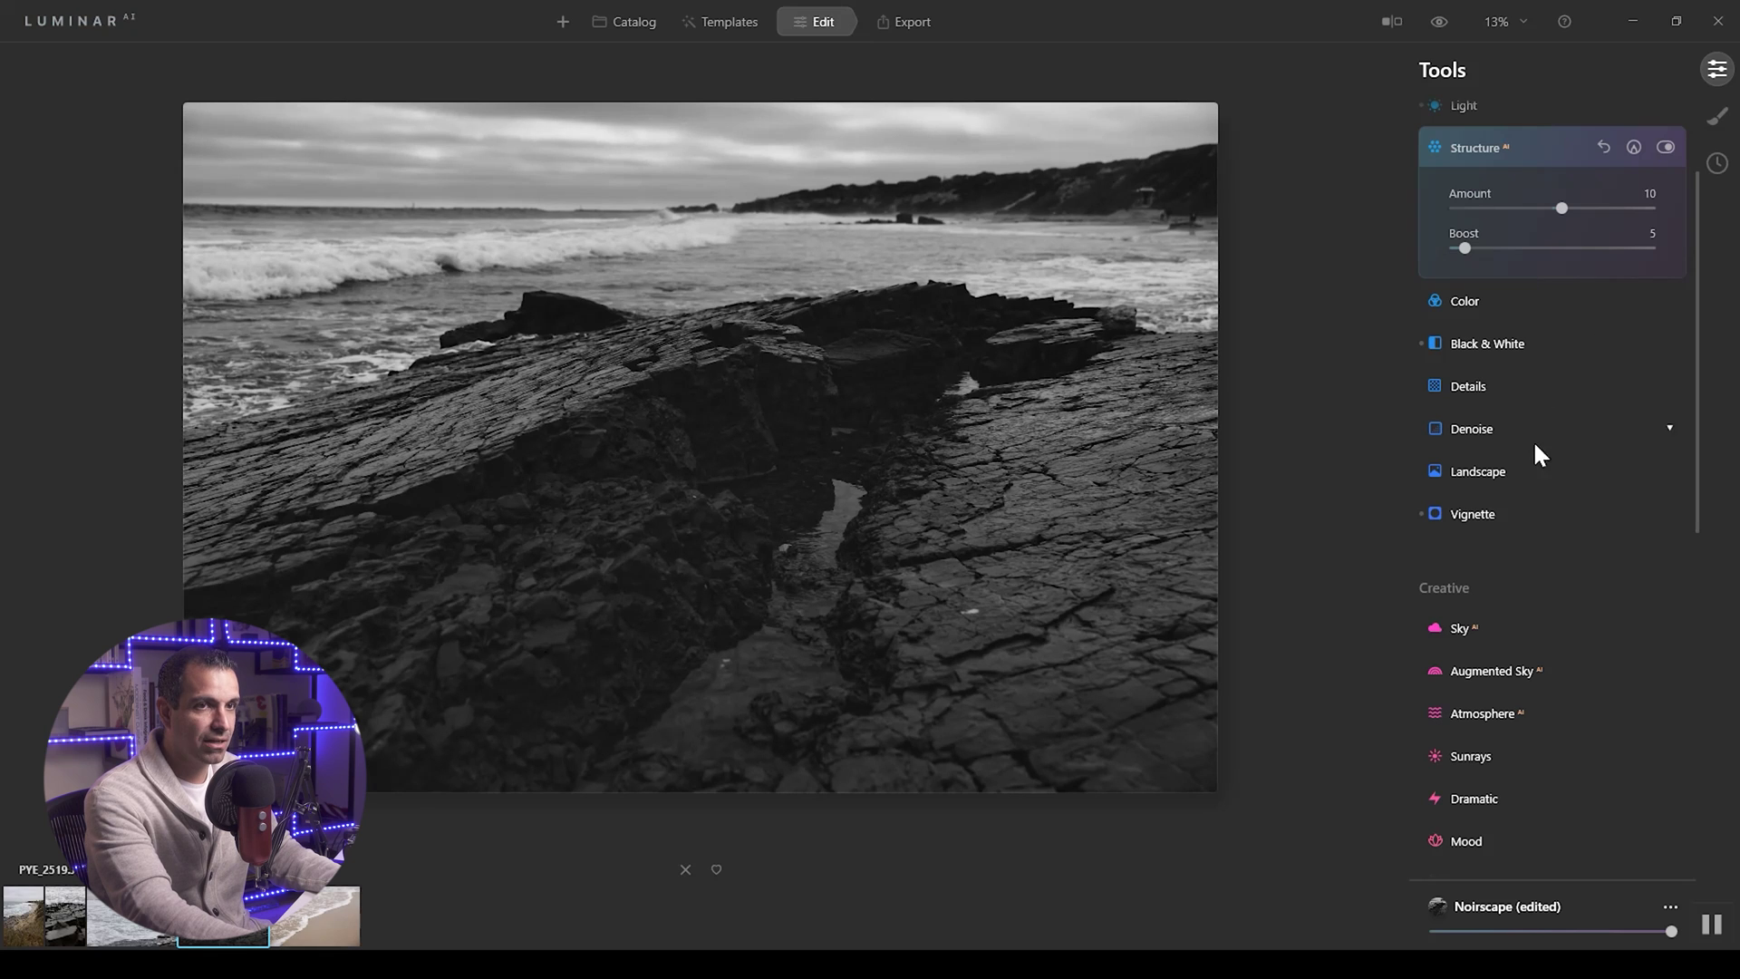
click(1525, 343)
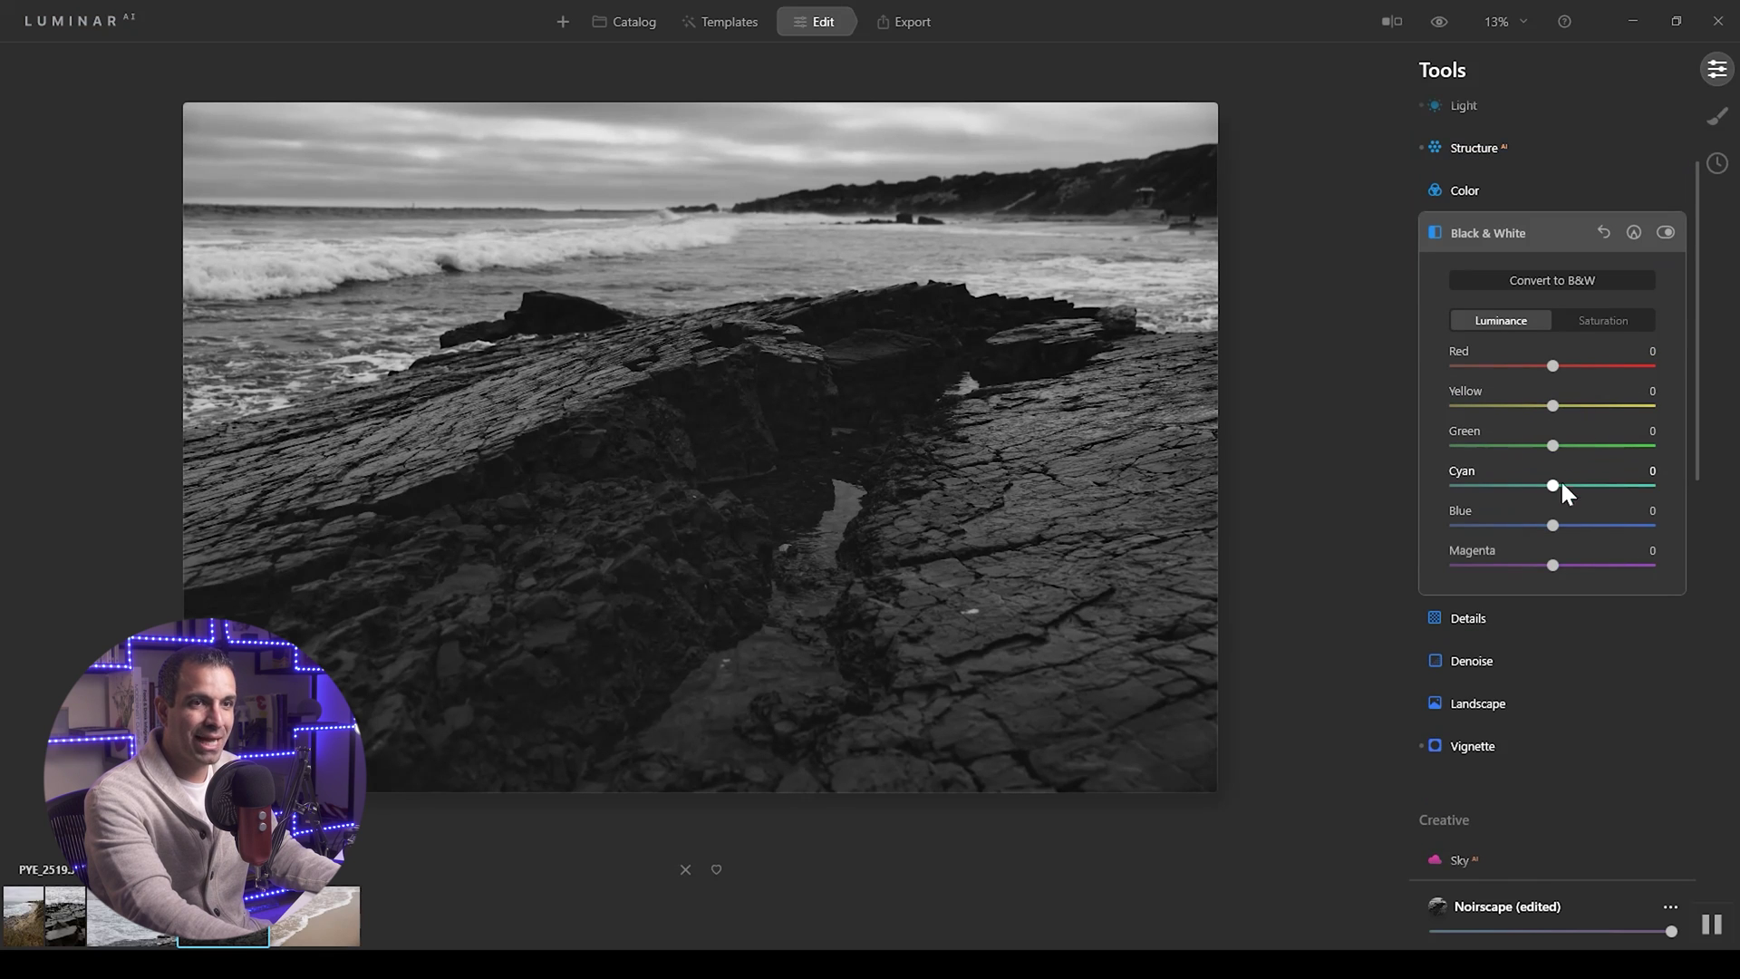
Set Black & White luminance to Yellow -9, Green -36, Cyan -10, Blue -26, Magenta -6.
drag(1554, 528, 1547, 489)
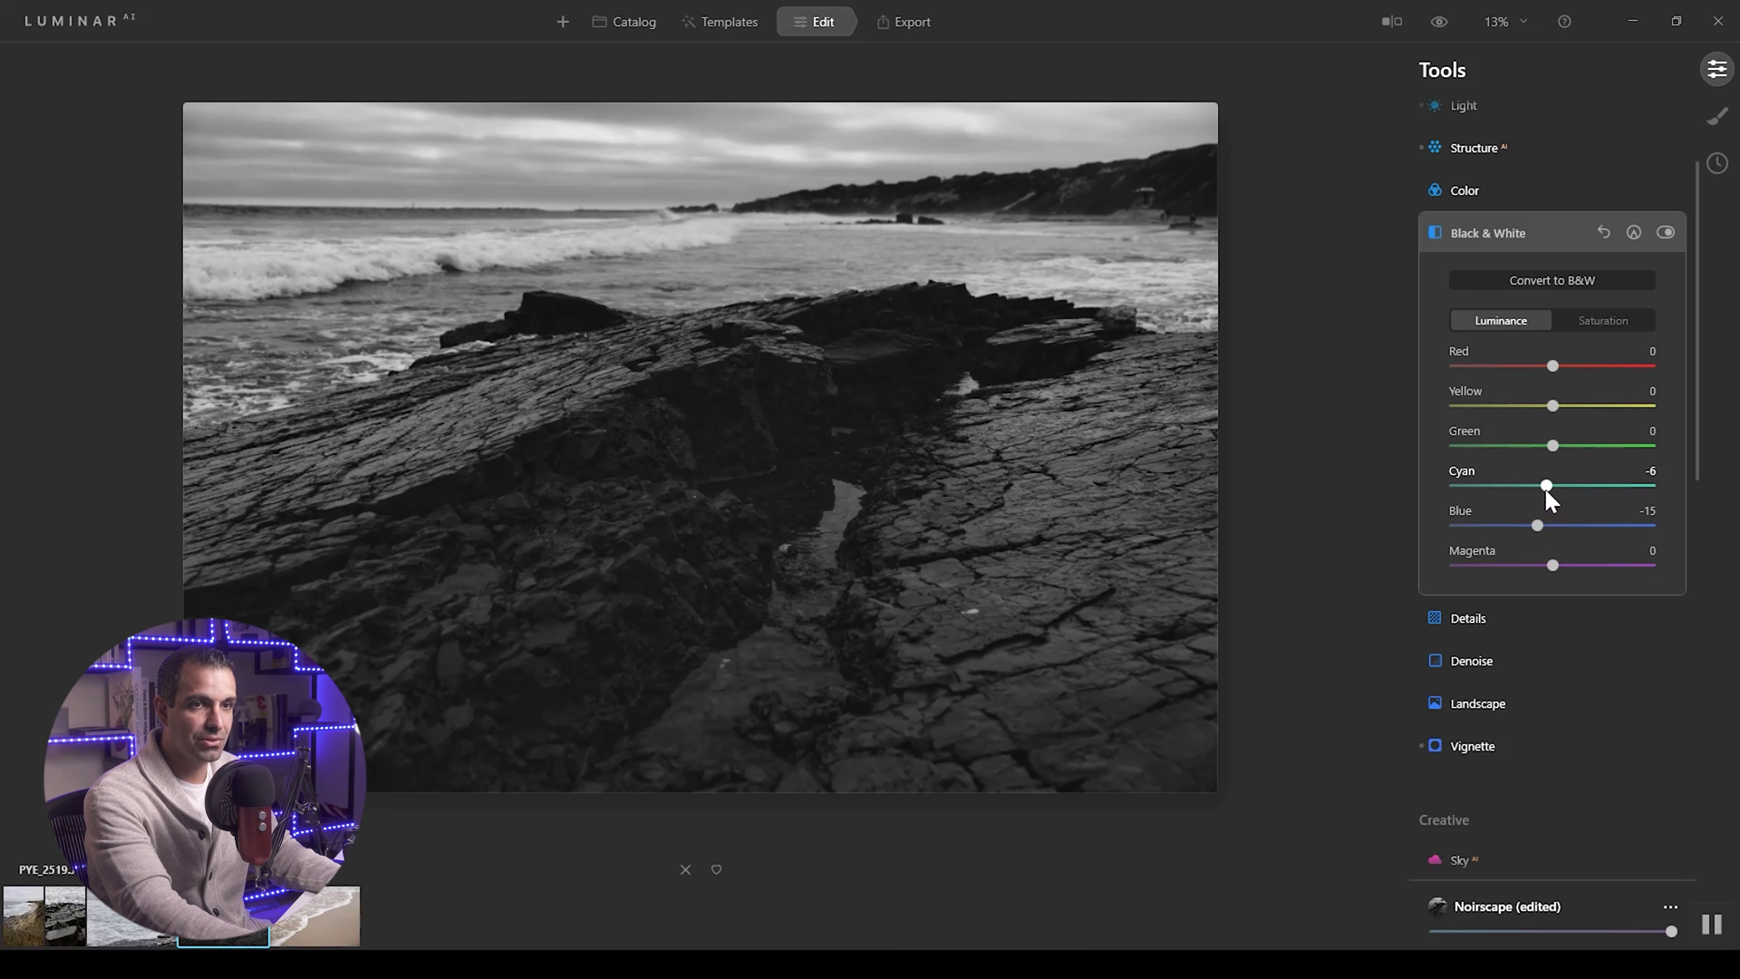
drag(1551, 564, 1546, 565)
drag(1538, 446, 1543, 410)
drag(1537, 526, 1542, 486)
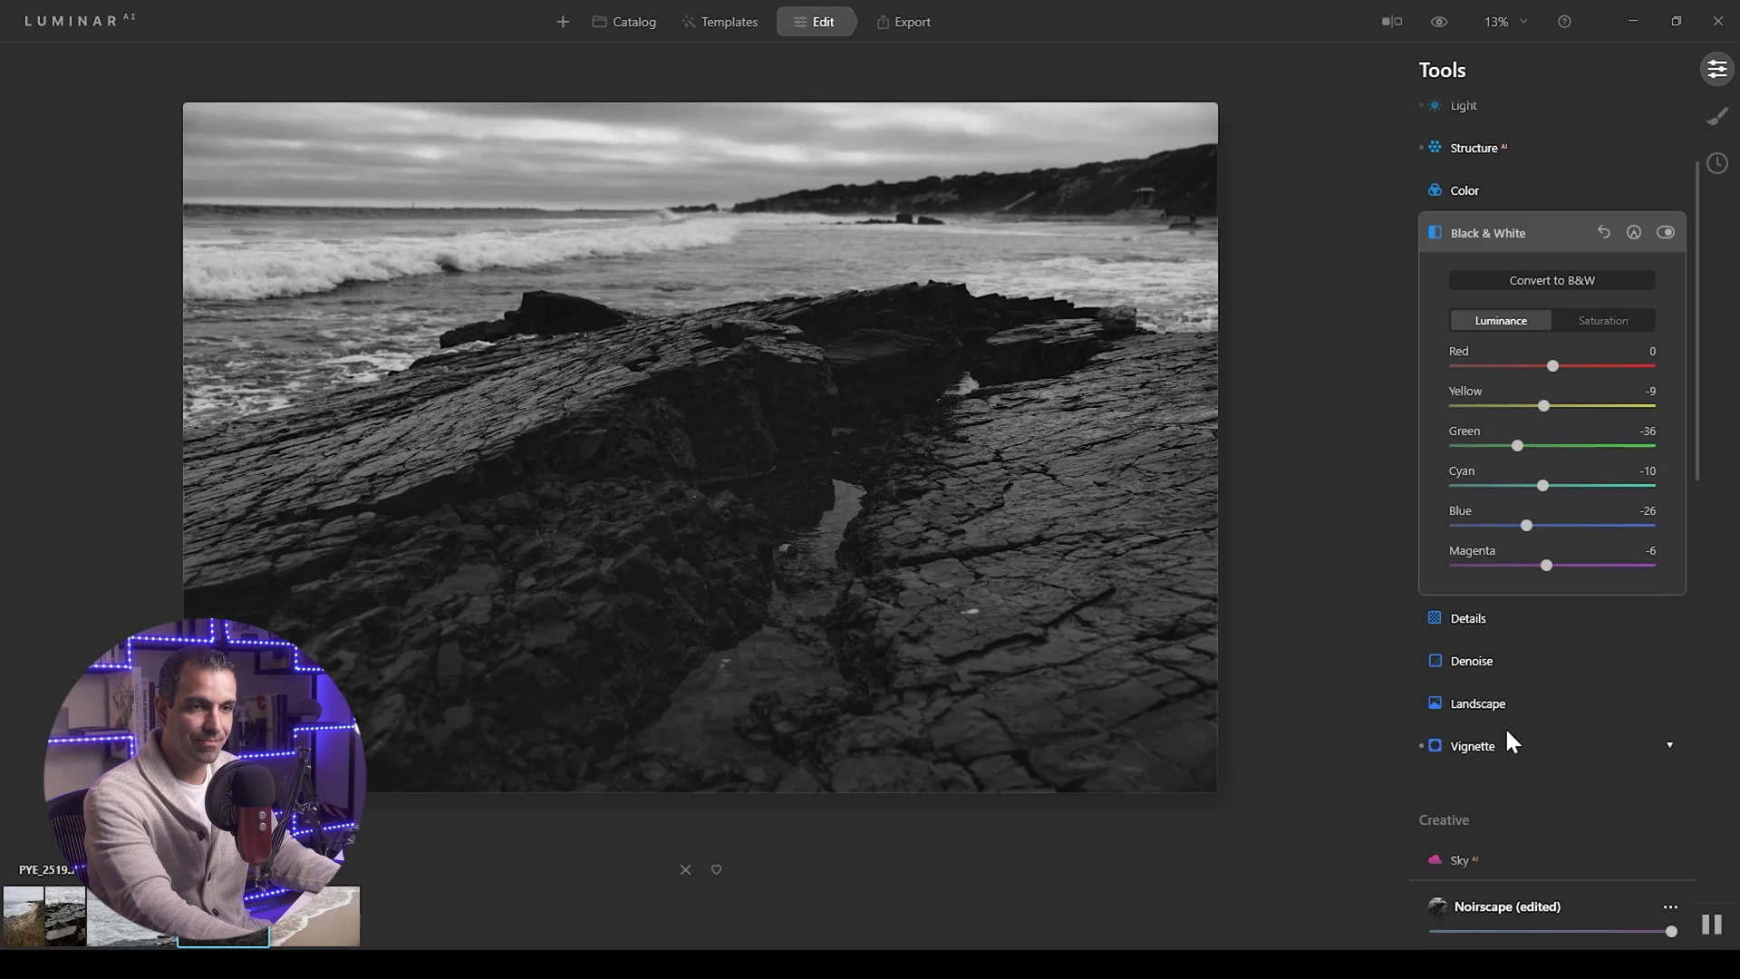
Set Details to Small 0, Medium 2 and Large 8, checking the rock texture at 100% zoom.
click(1494, 616)
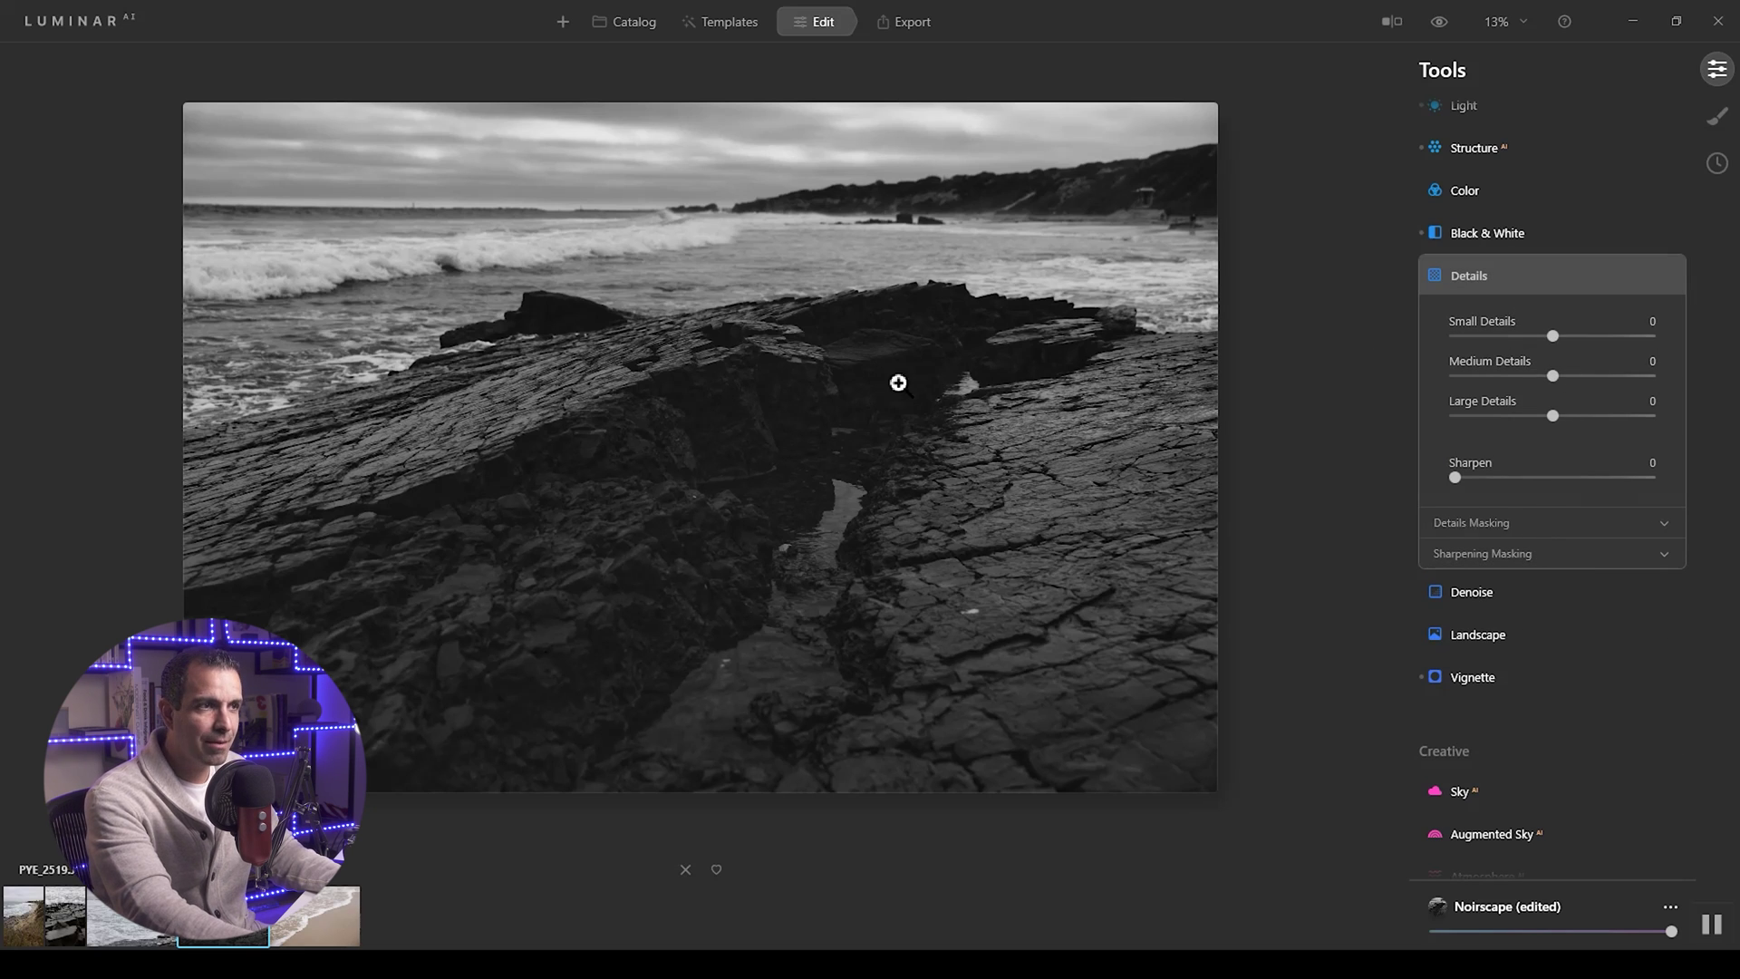
click(654, 363)
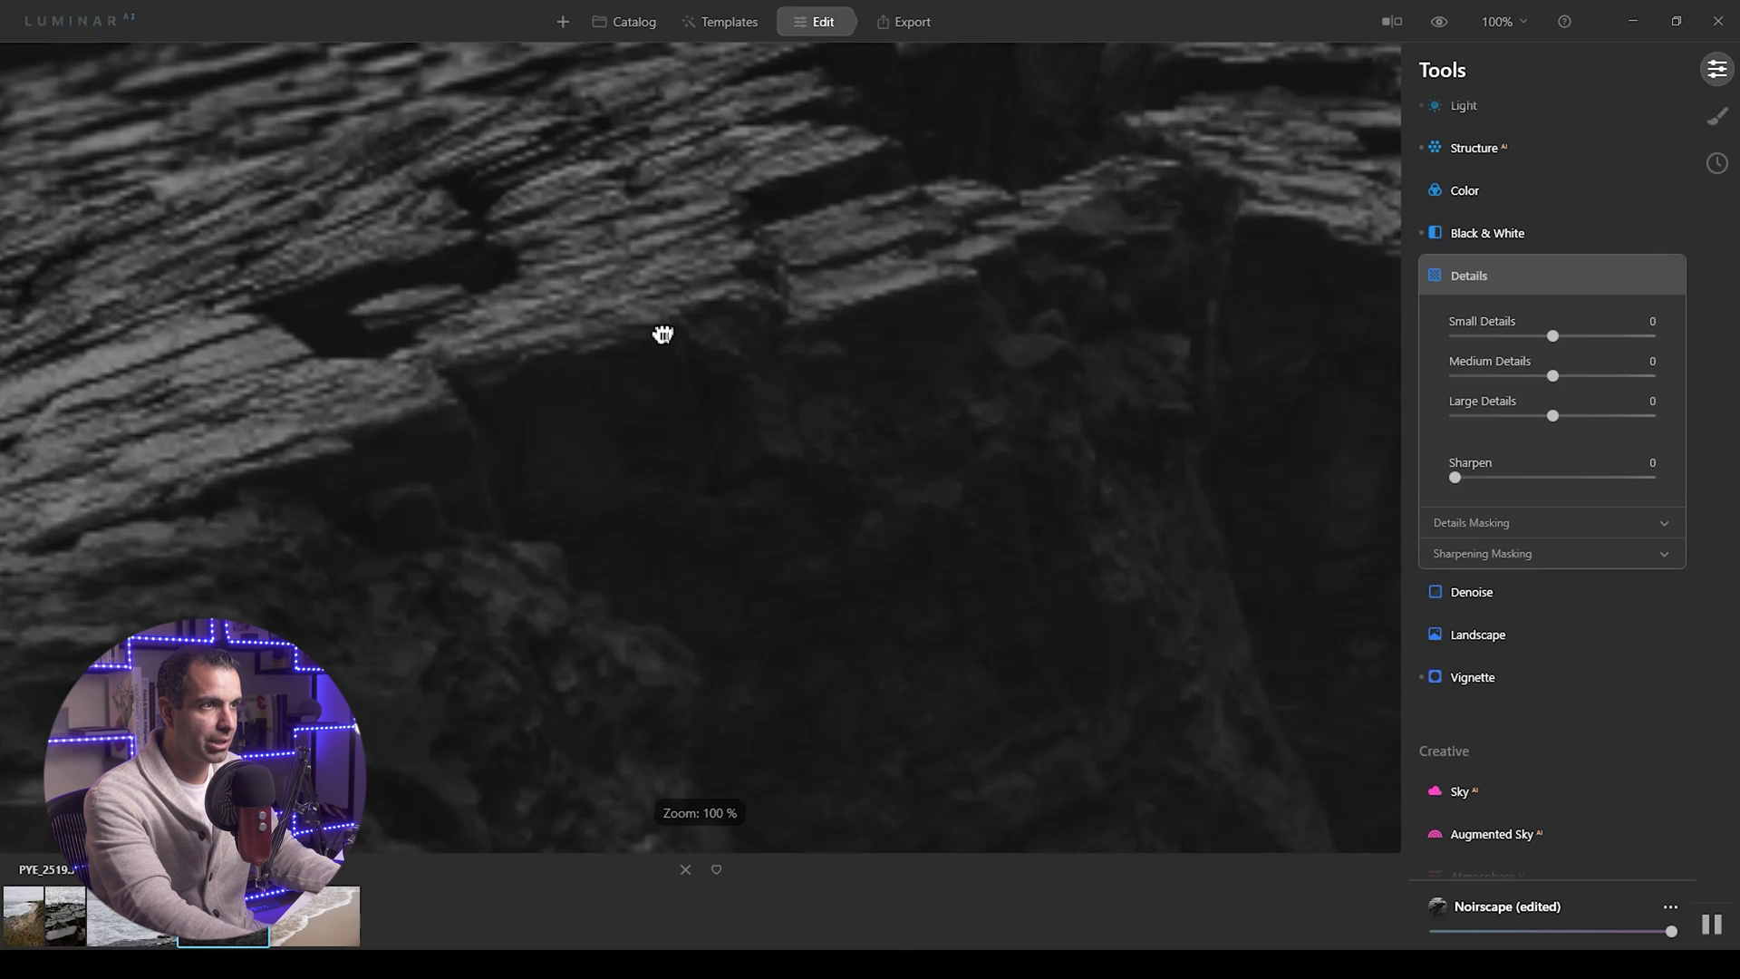
drag(663, 334, 723, 372)
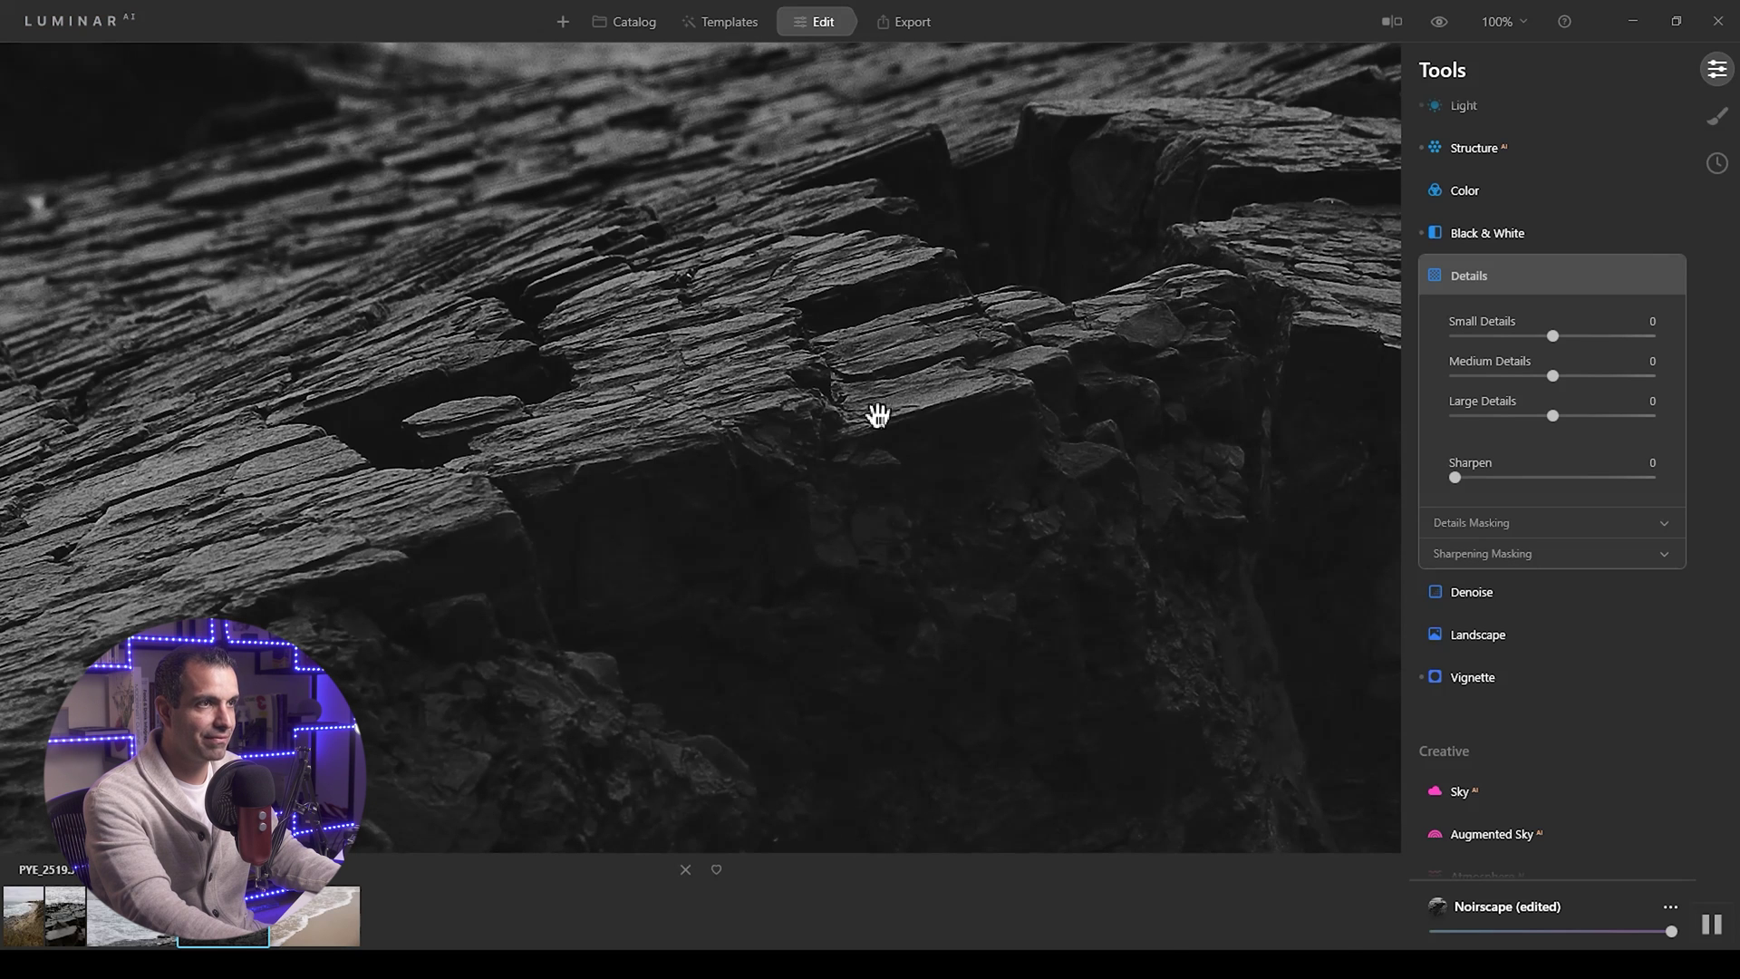
drag(1553, 335, 1515, 345)
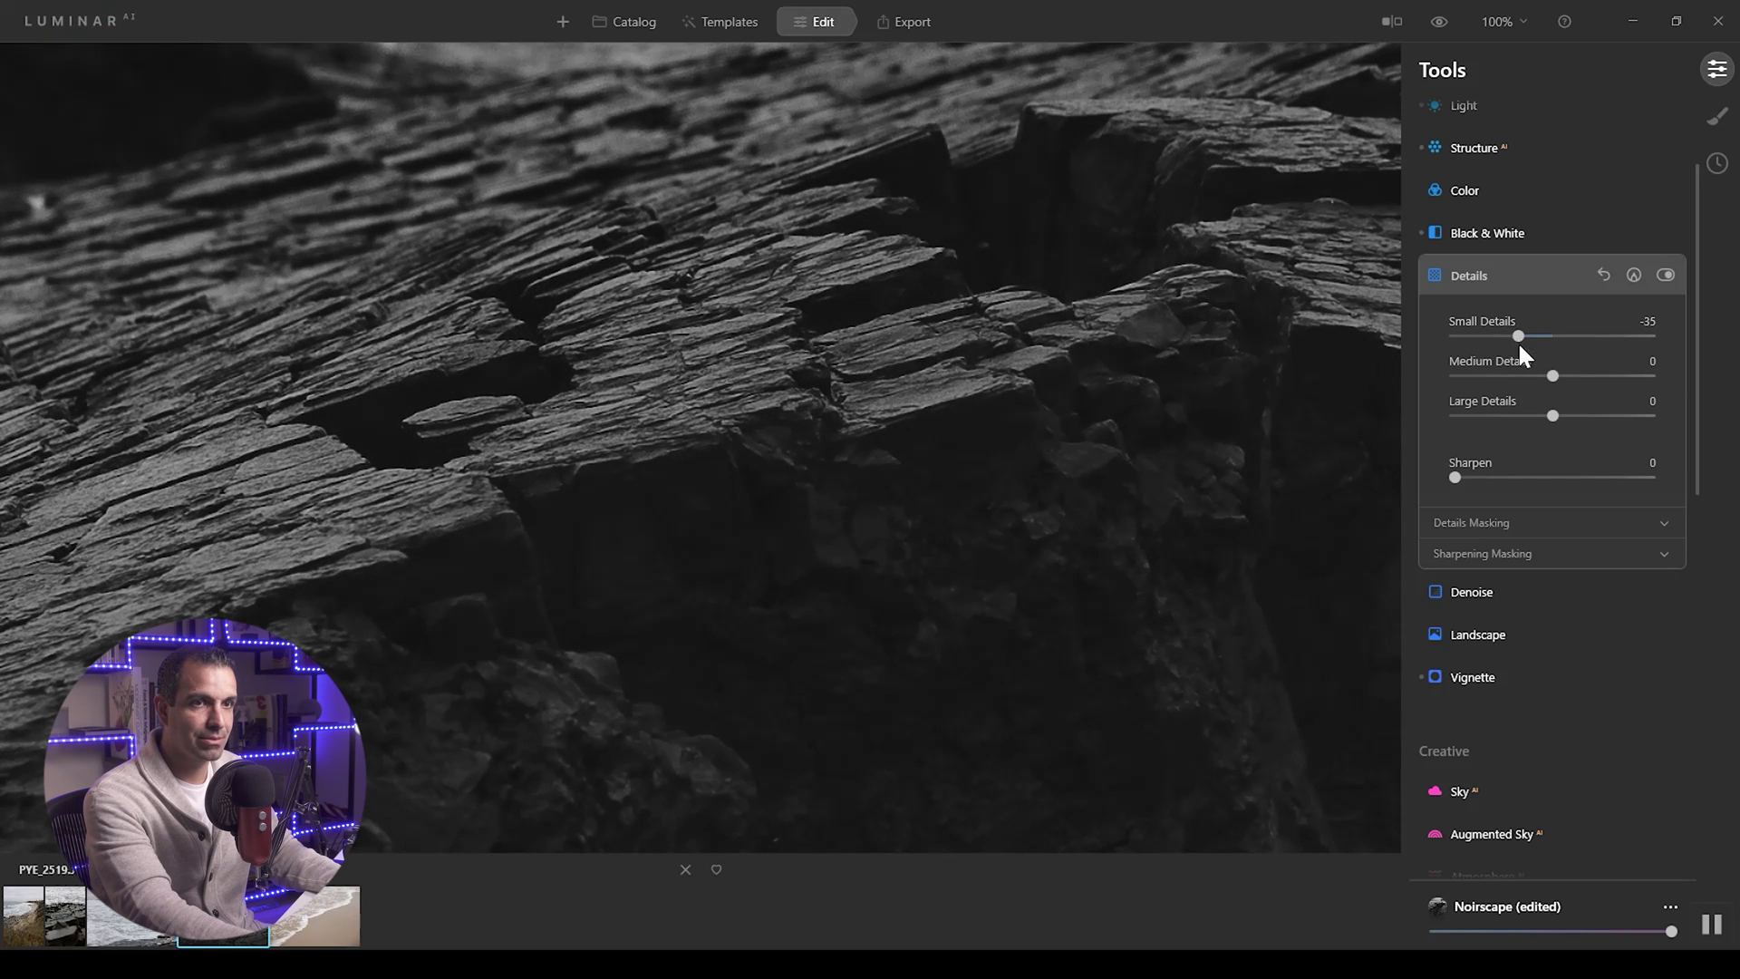
double_click(1518, 341)
mouse_move(1553, 415)
mouse_down()
mouse_move(1582, 416)
mouse_move(1564, 424)
mouse_up()
drag(1554, 378, 1557, 384)
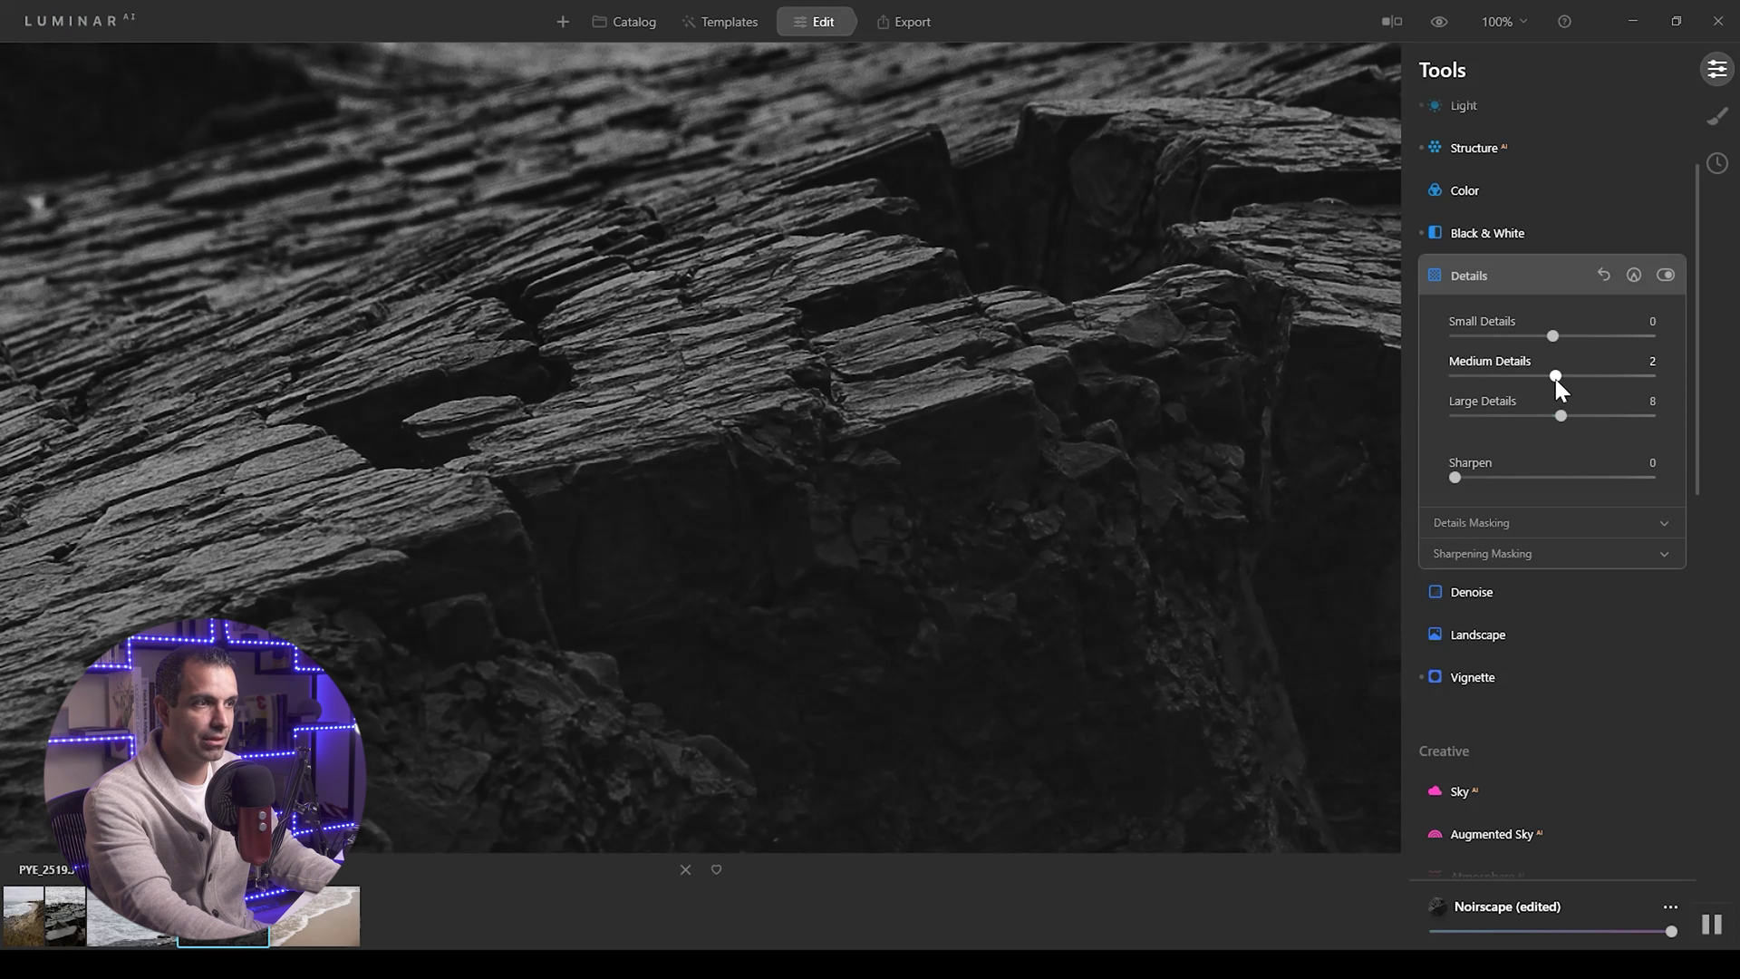
click(988, 446)
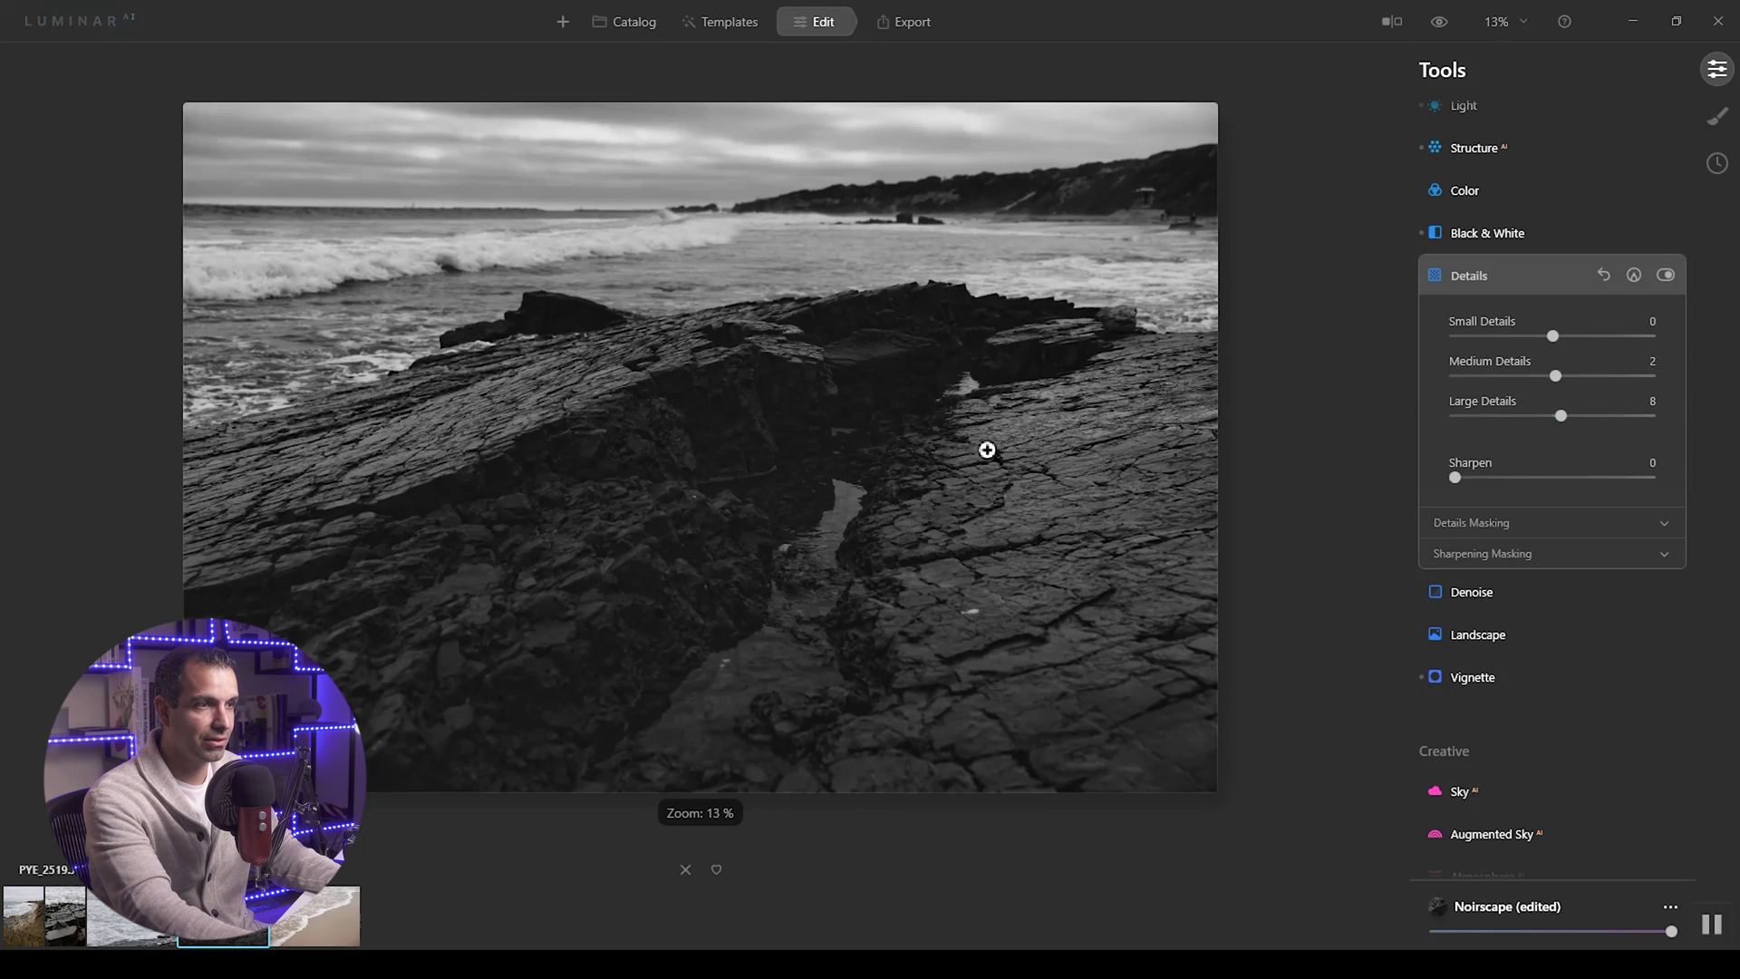
click(1515, 682)
Give the vignette Amount -59, Size 100, Roundness 51 and Feather 100.
drag(1535, 509, 1628, 575)
click(1546, 584)
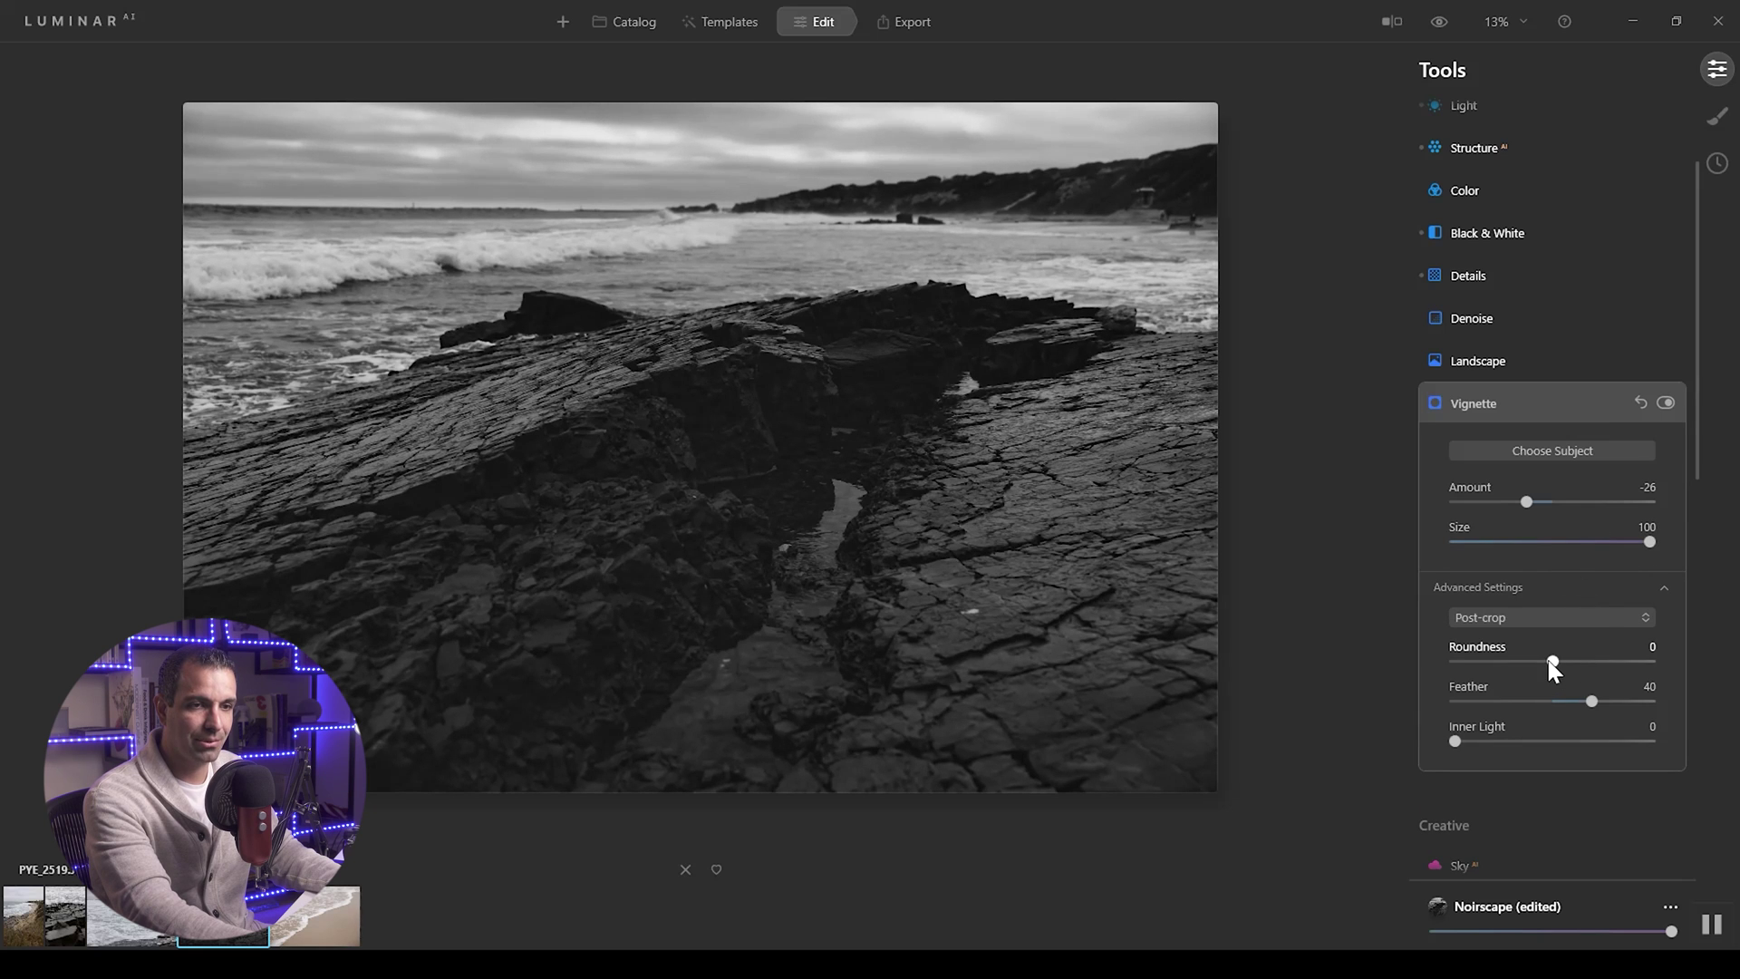
drag(1552, 663, 1595, 663)
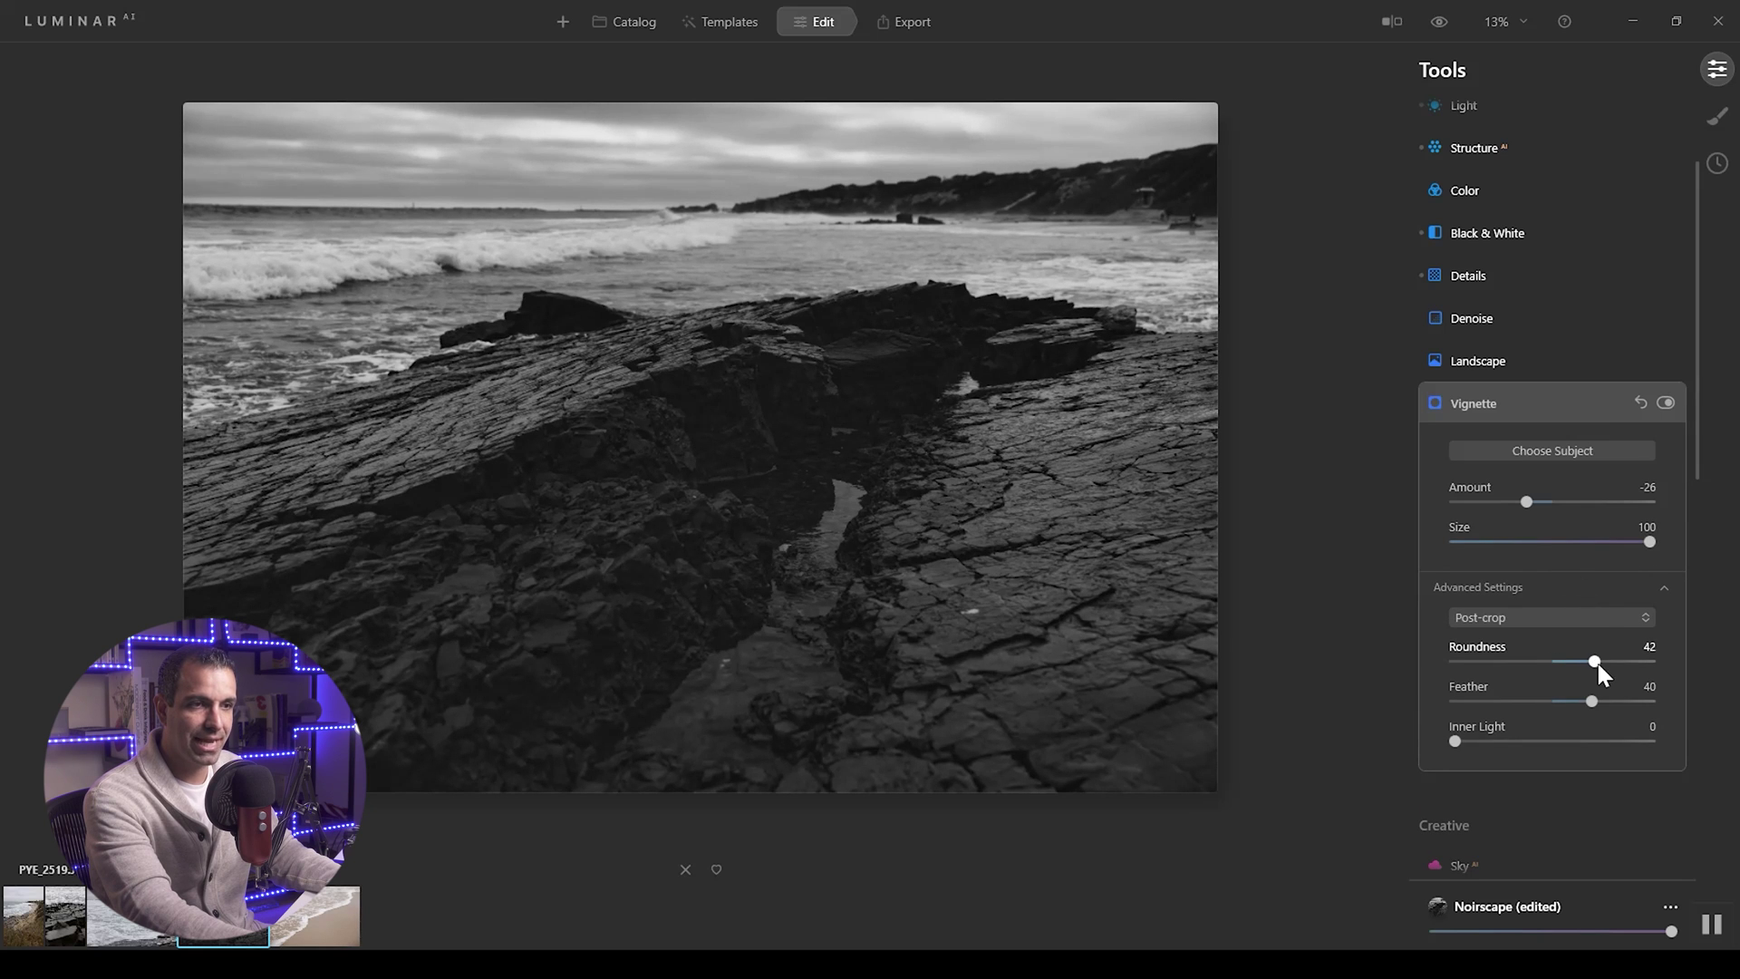
click(1452, 505)
double_click(1474, 513)
drag(1475, 518, 1383, 525)
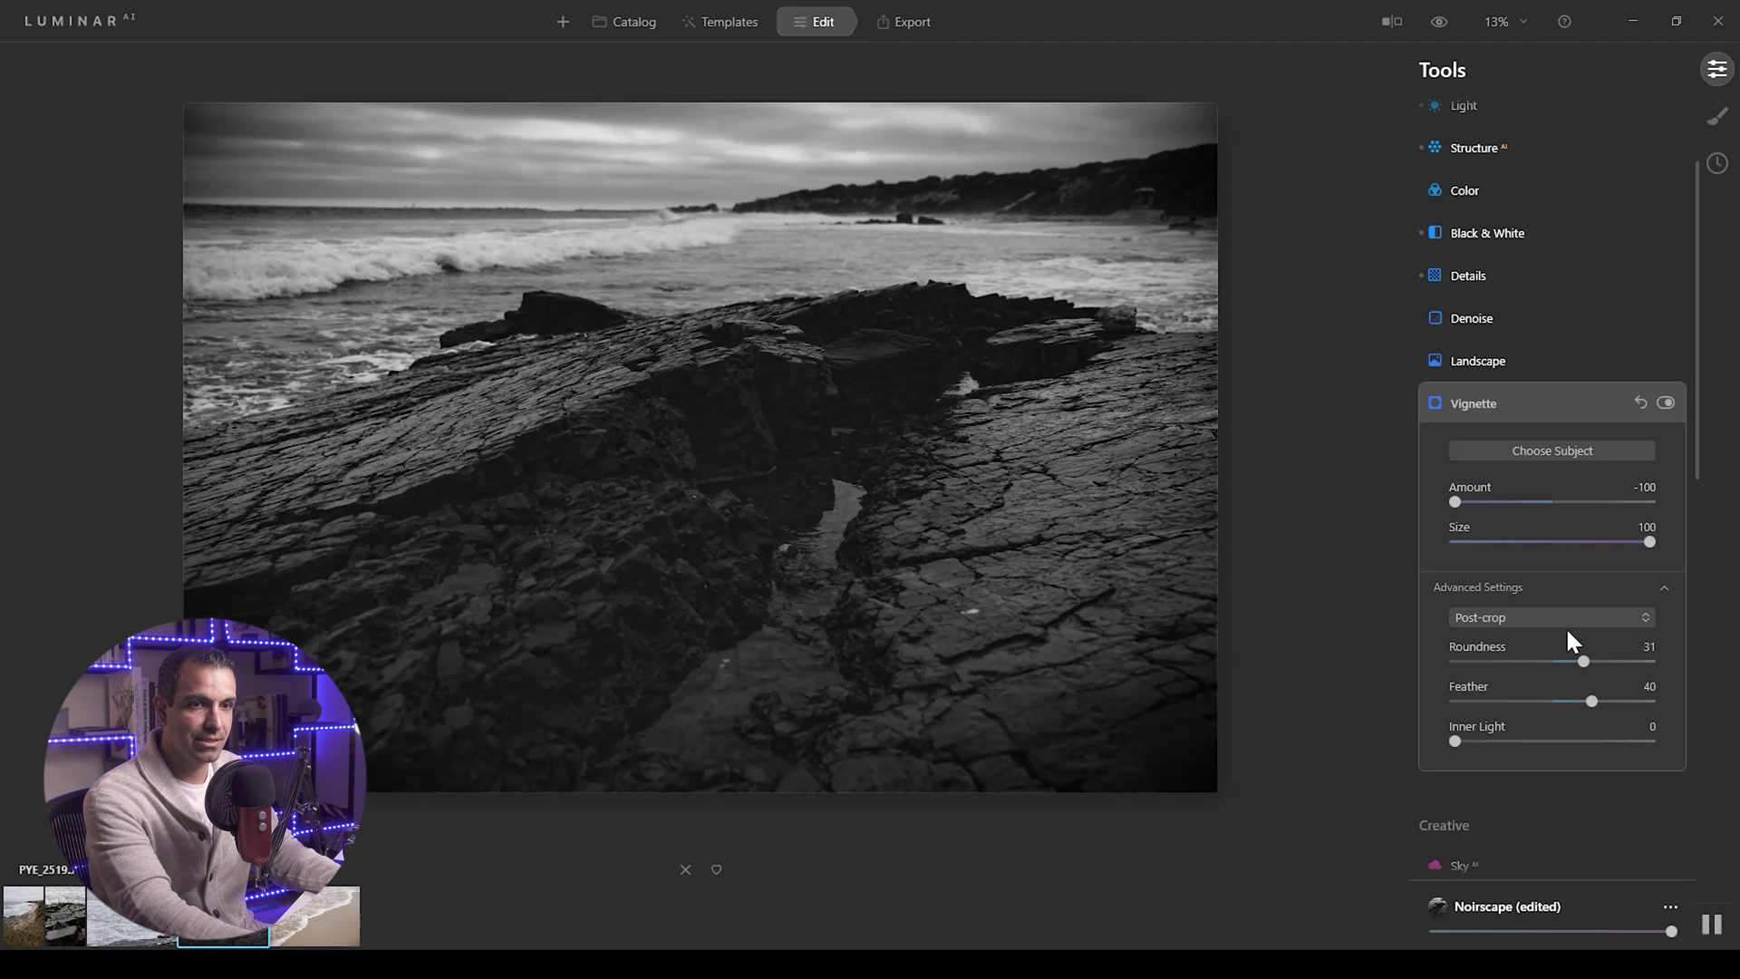
drag(1575, 661, 1670, 700)
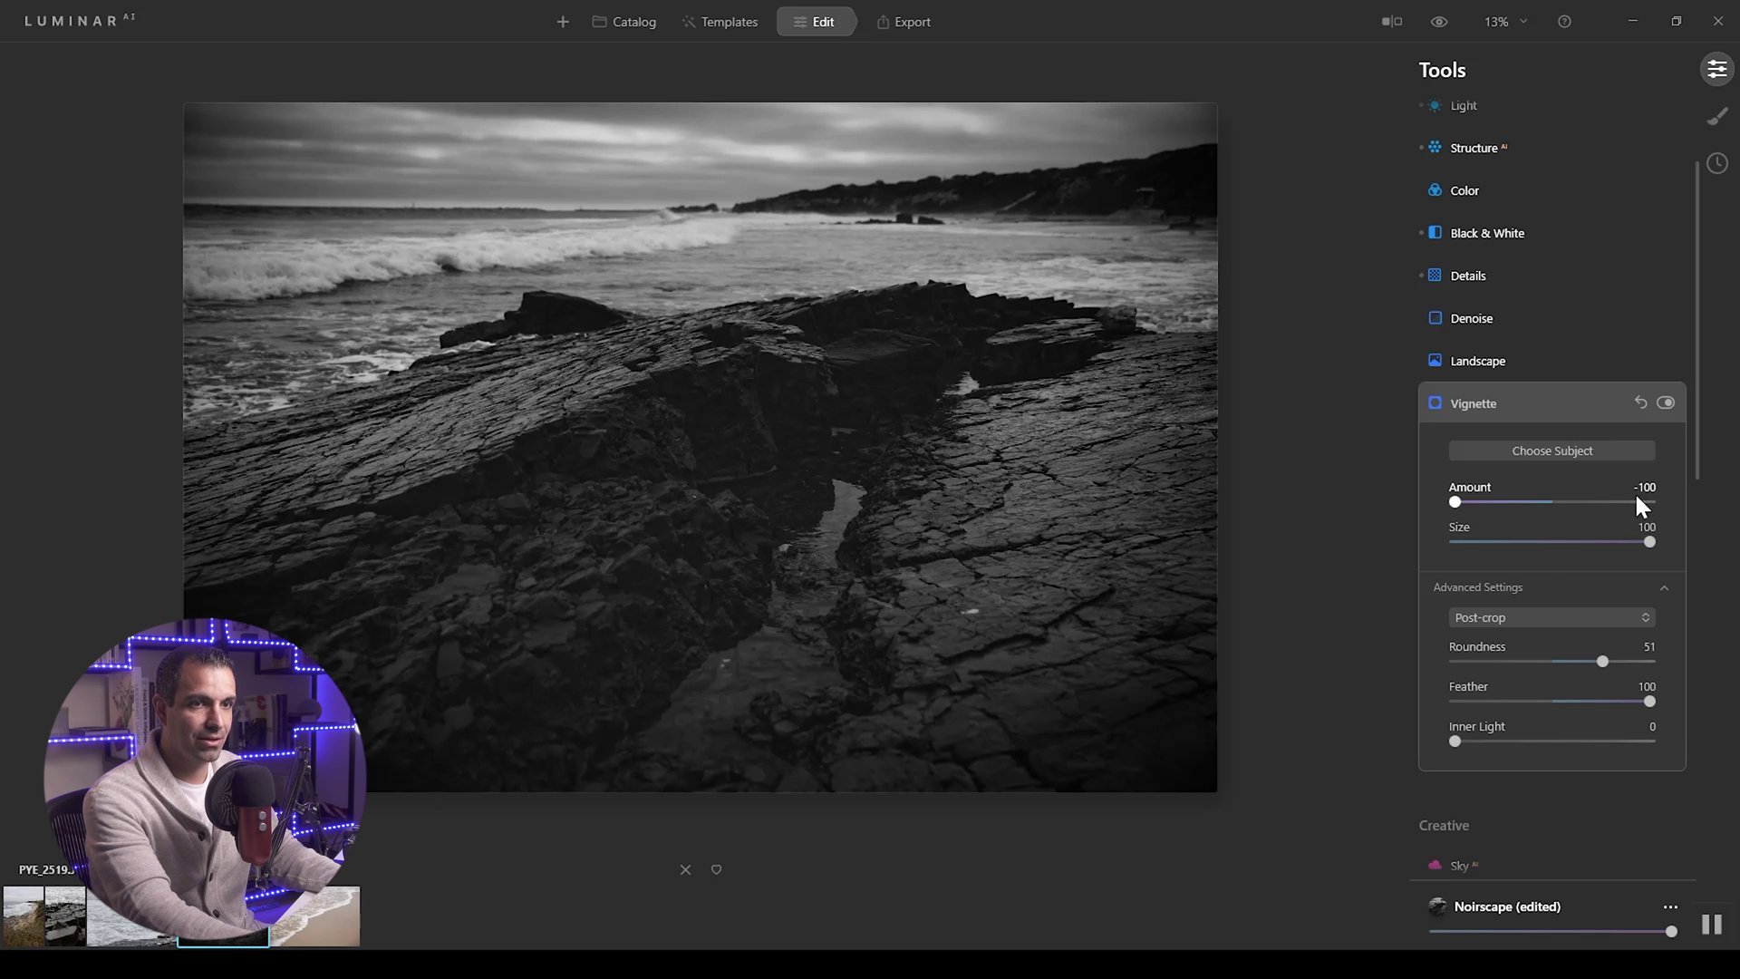
drag(1470, 503, 1496, 505)
scroll(1581, 653, down, 5)
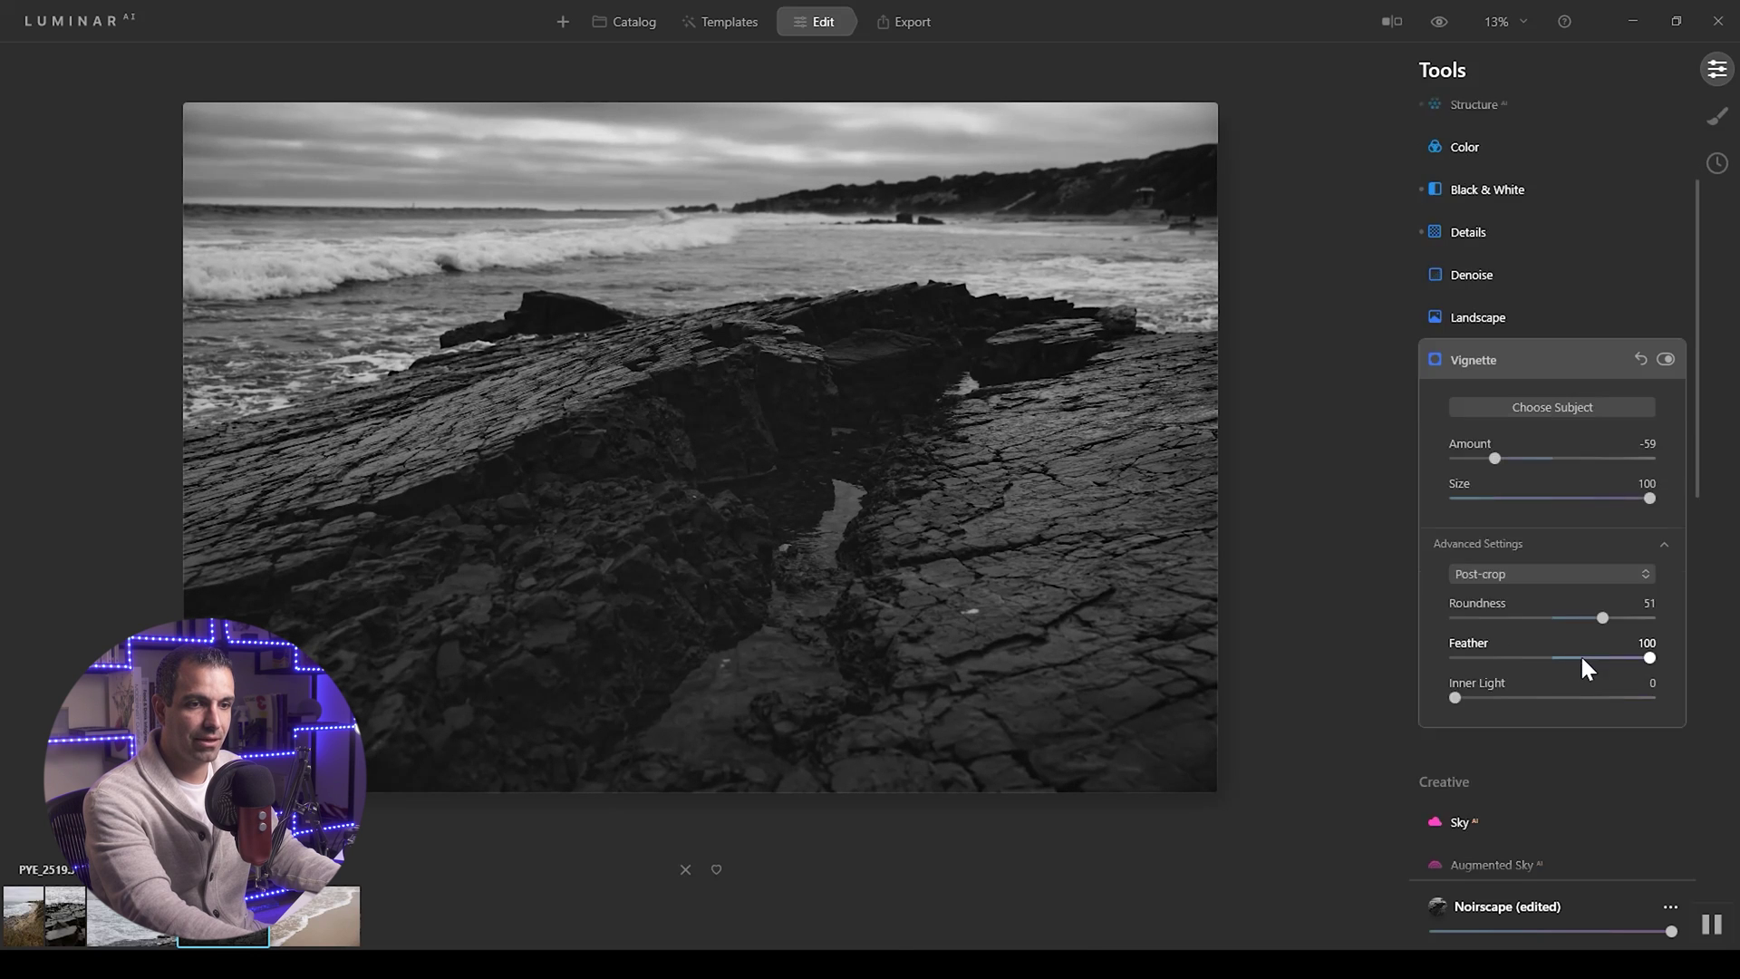
scroll(1583, 647, down, 3)
scroll(1569, 645, down, 1)
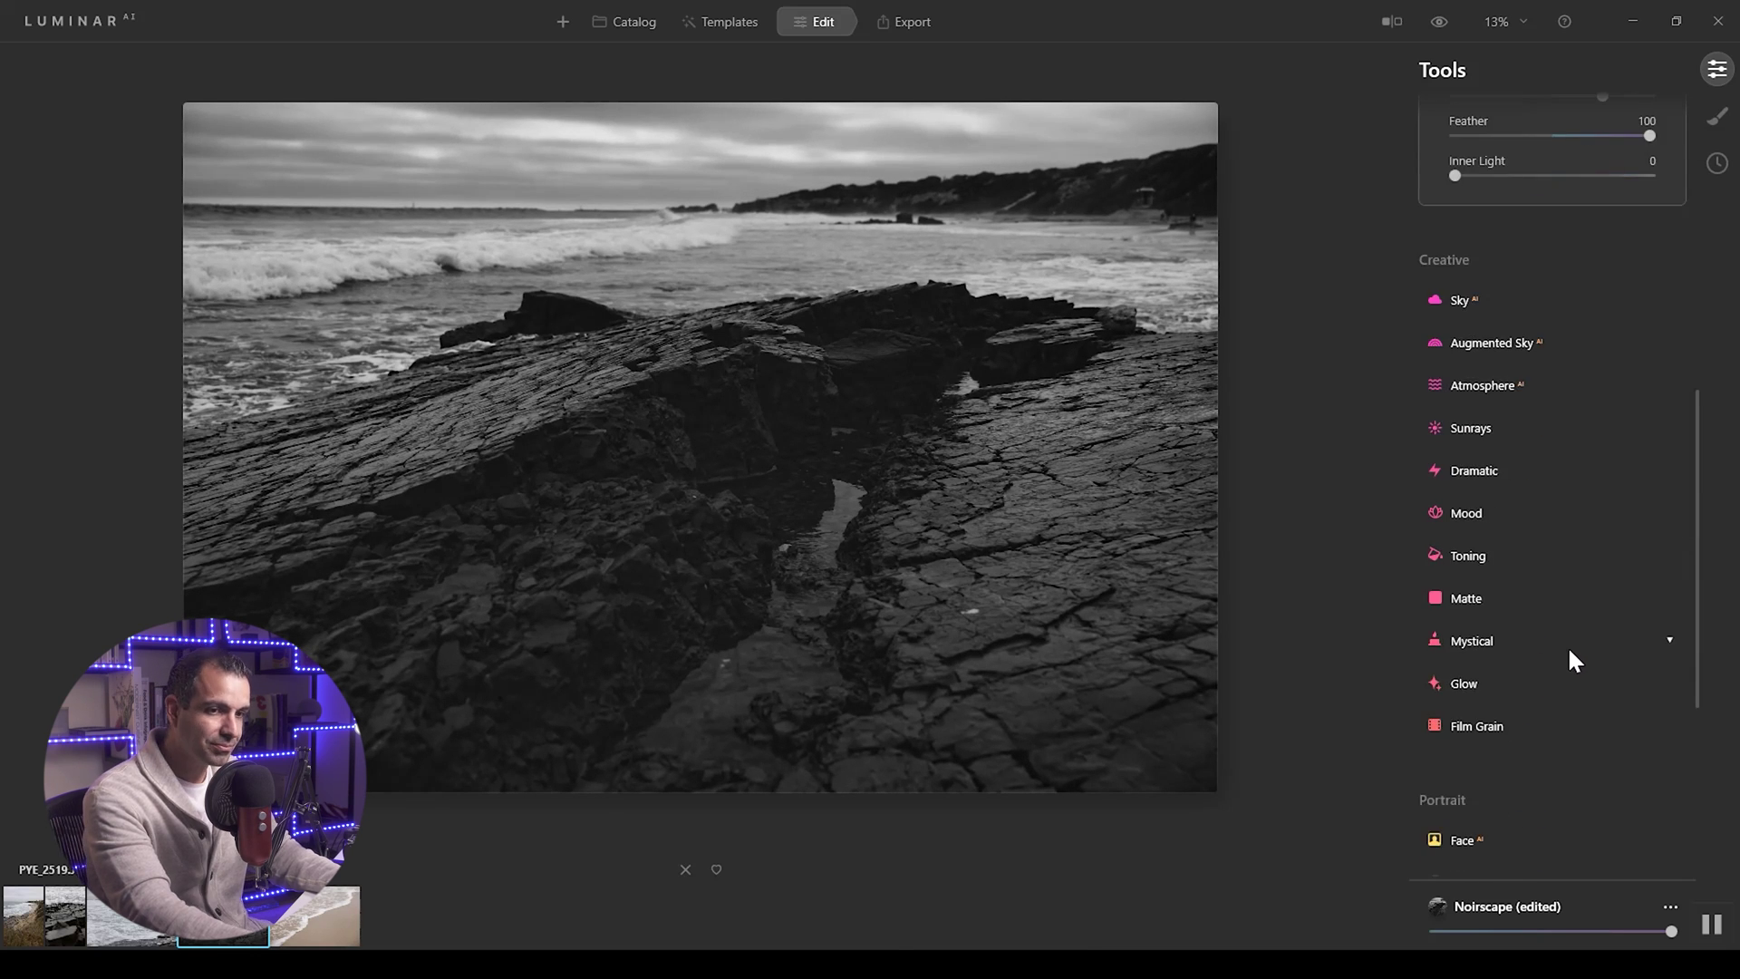
Add film grain and inspect it at 100% zoom across the rocks and sky.
click(1508, 725)
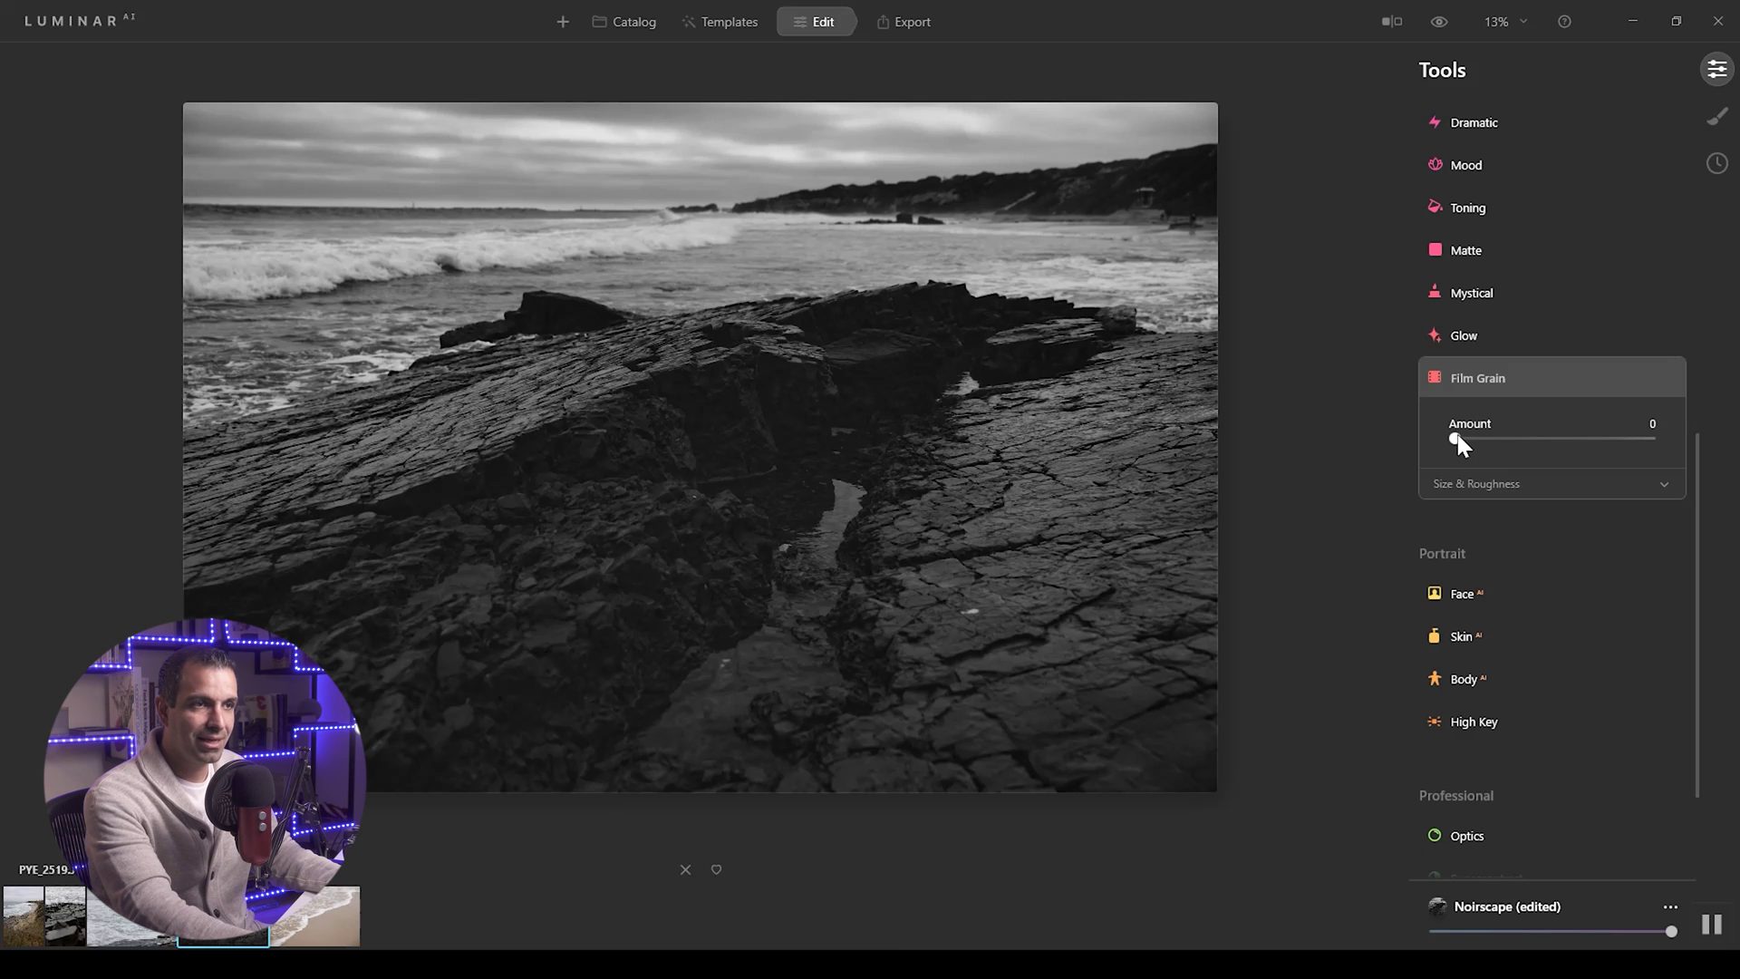
drag(1455, 439, 1518, 440)
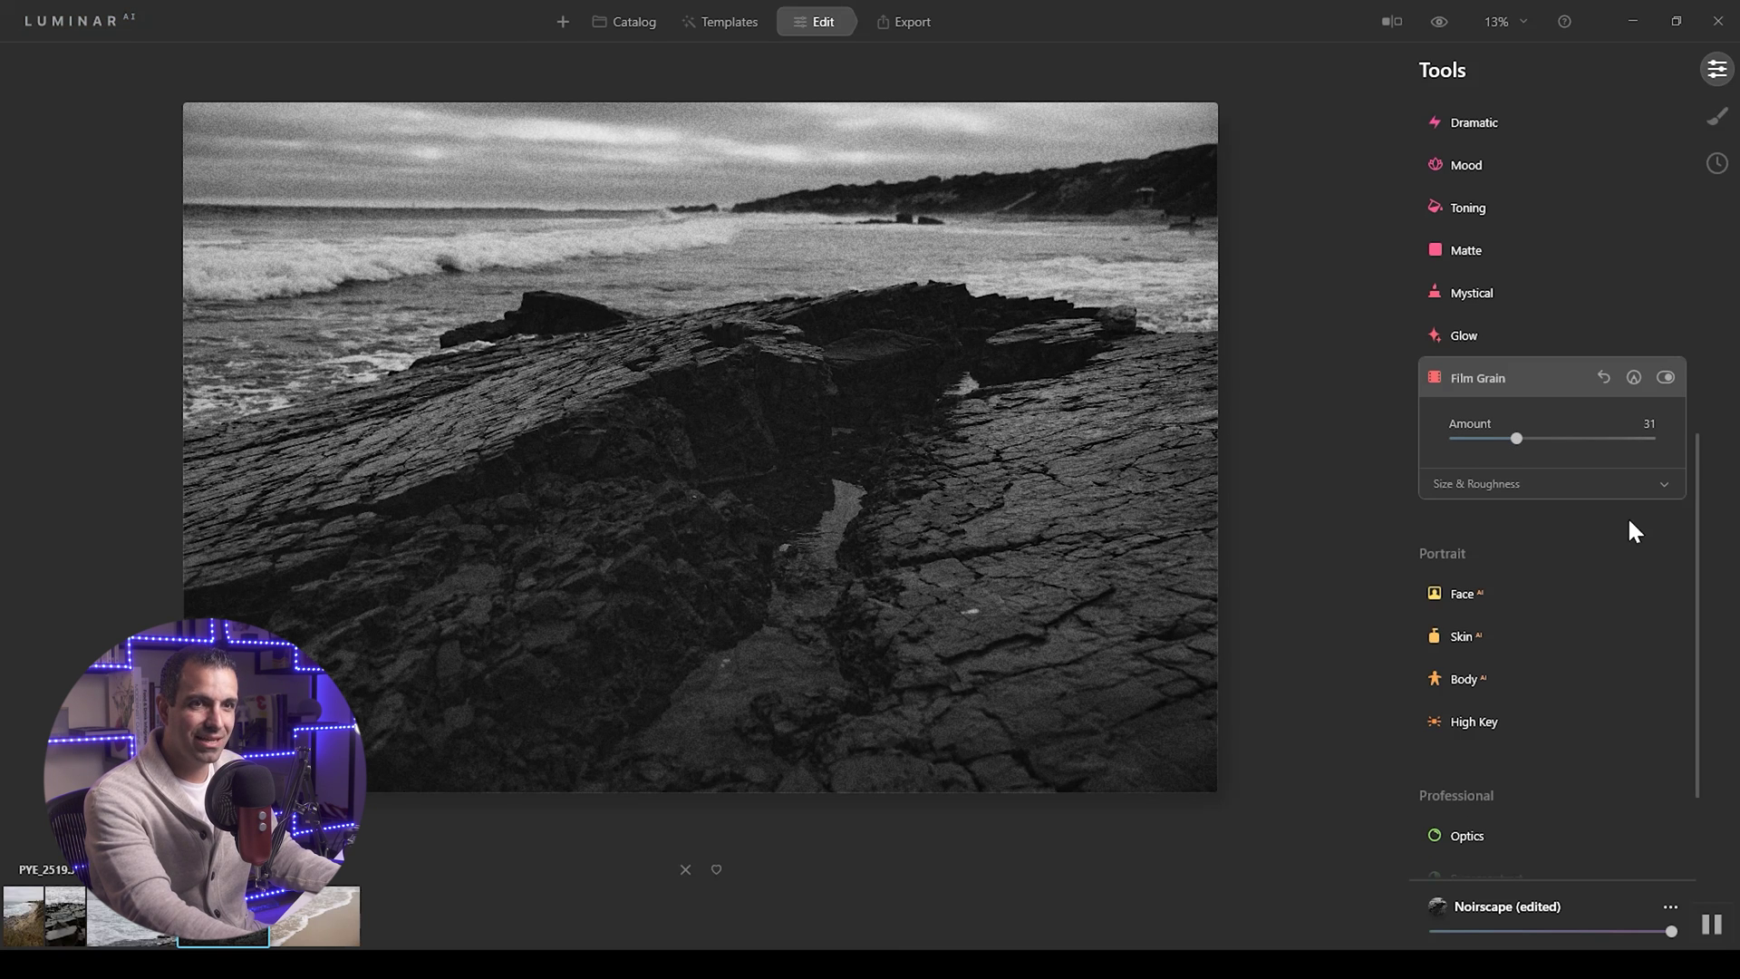
click(714, 328)
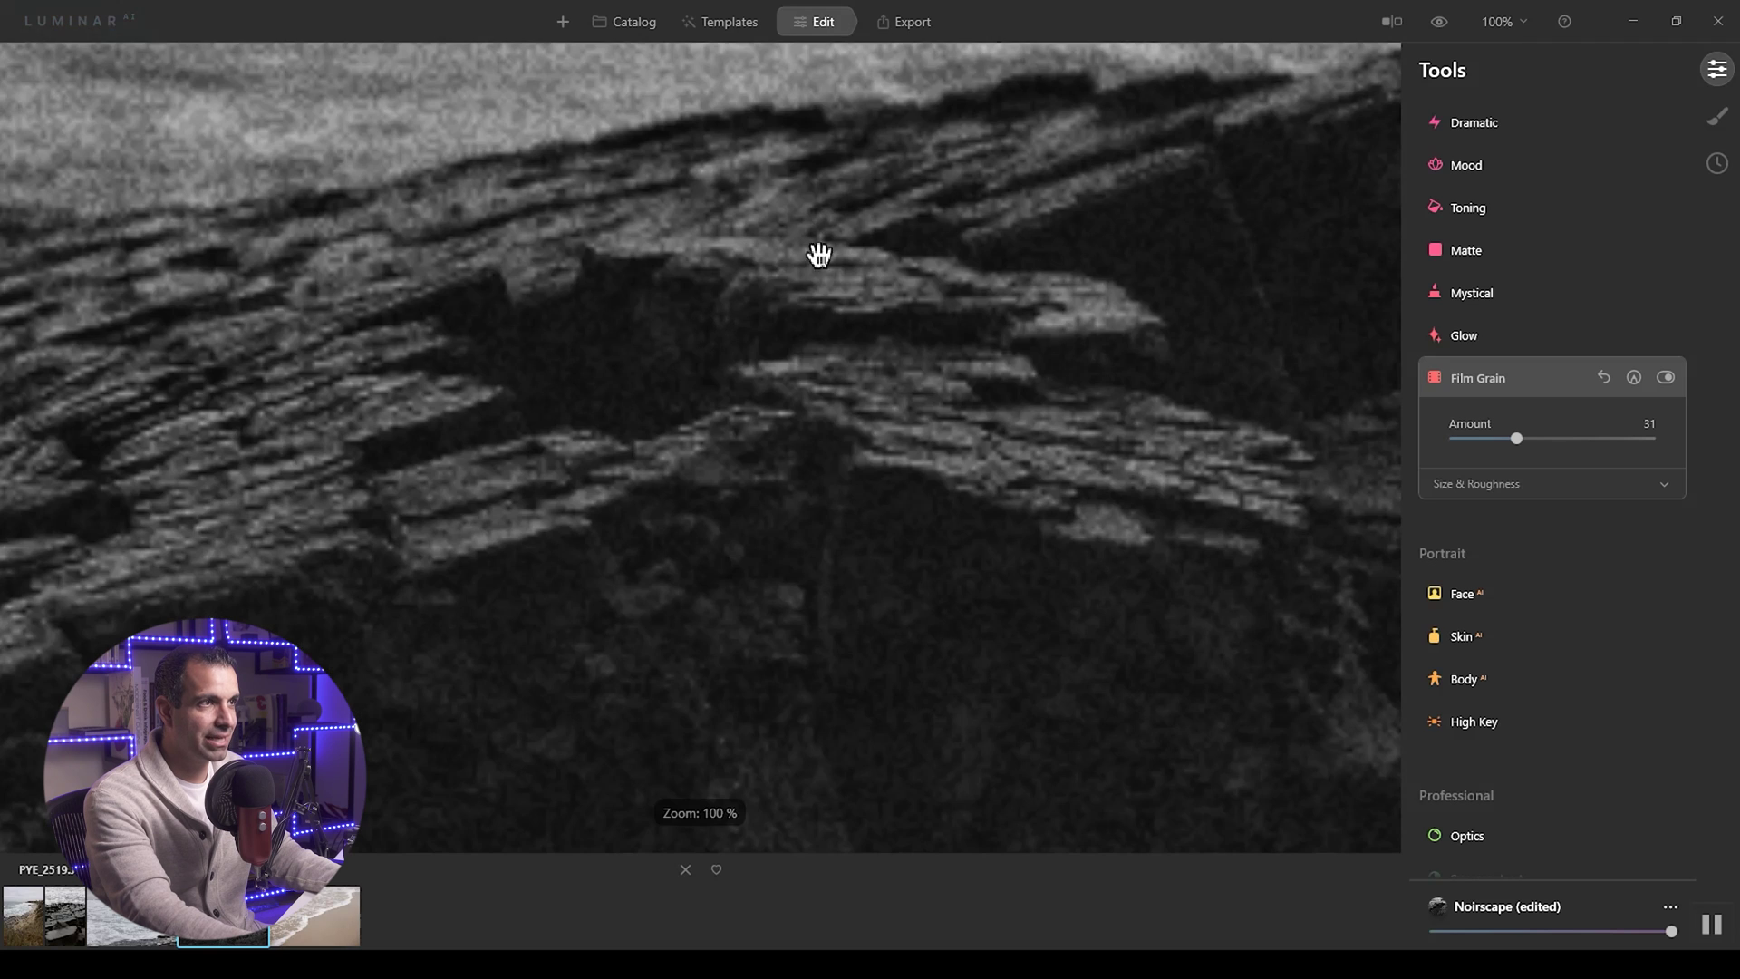
drag(749, 409, 968, 324)
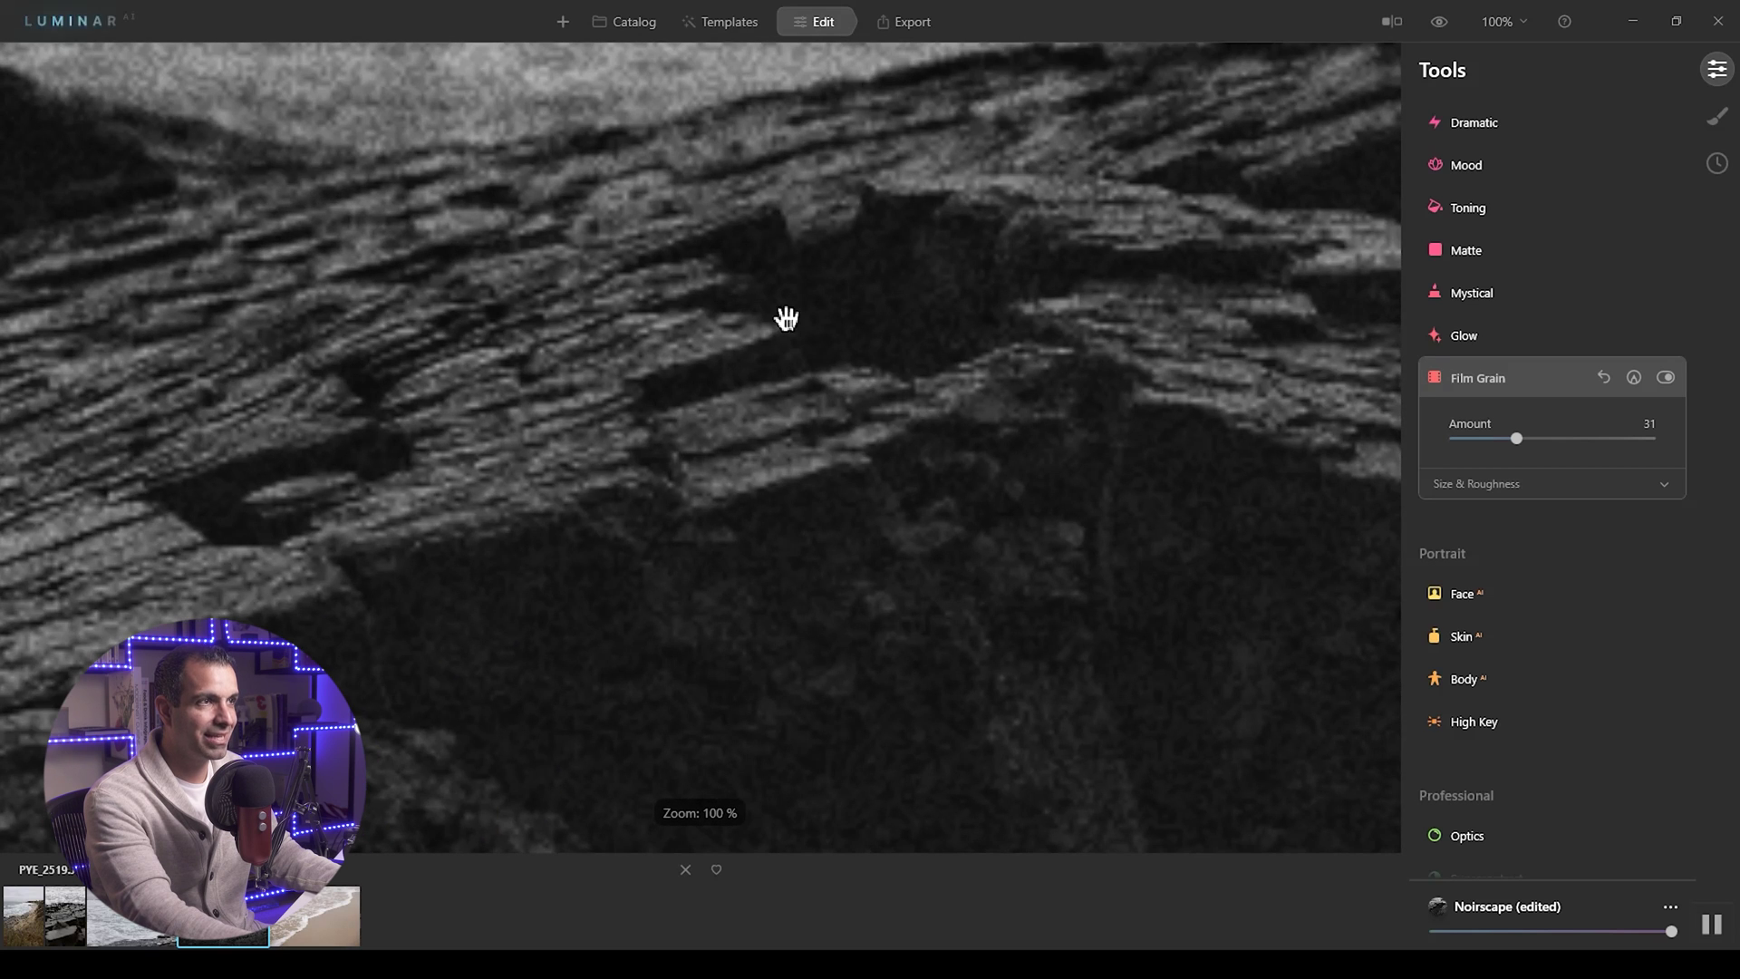
drag(785, 311, 833, 428)
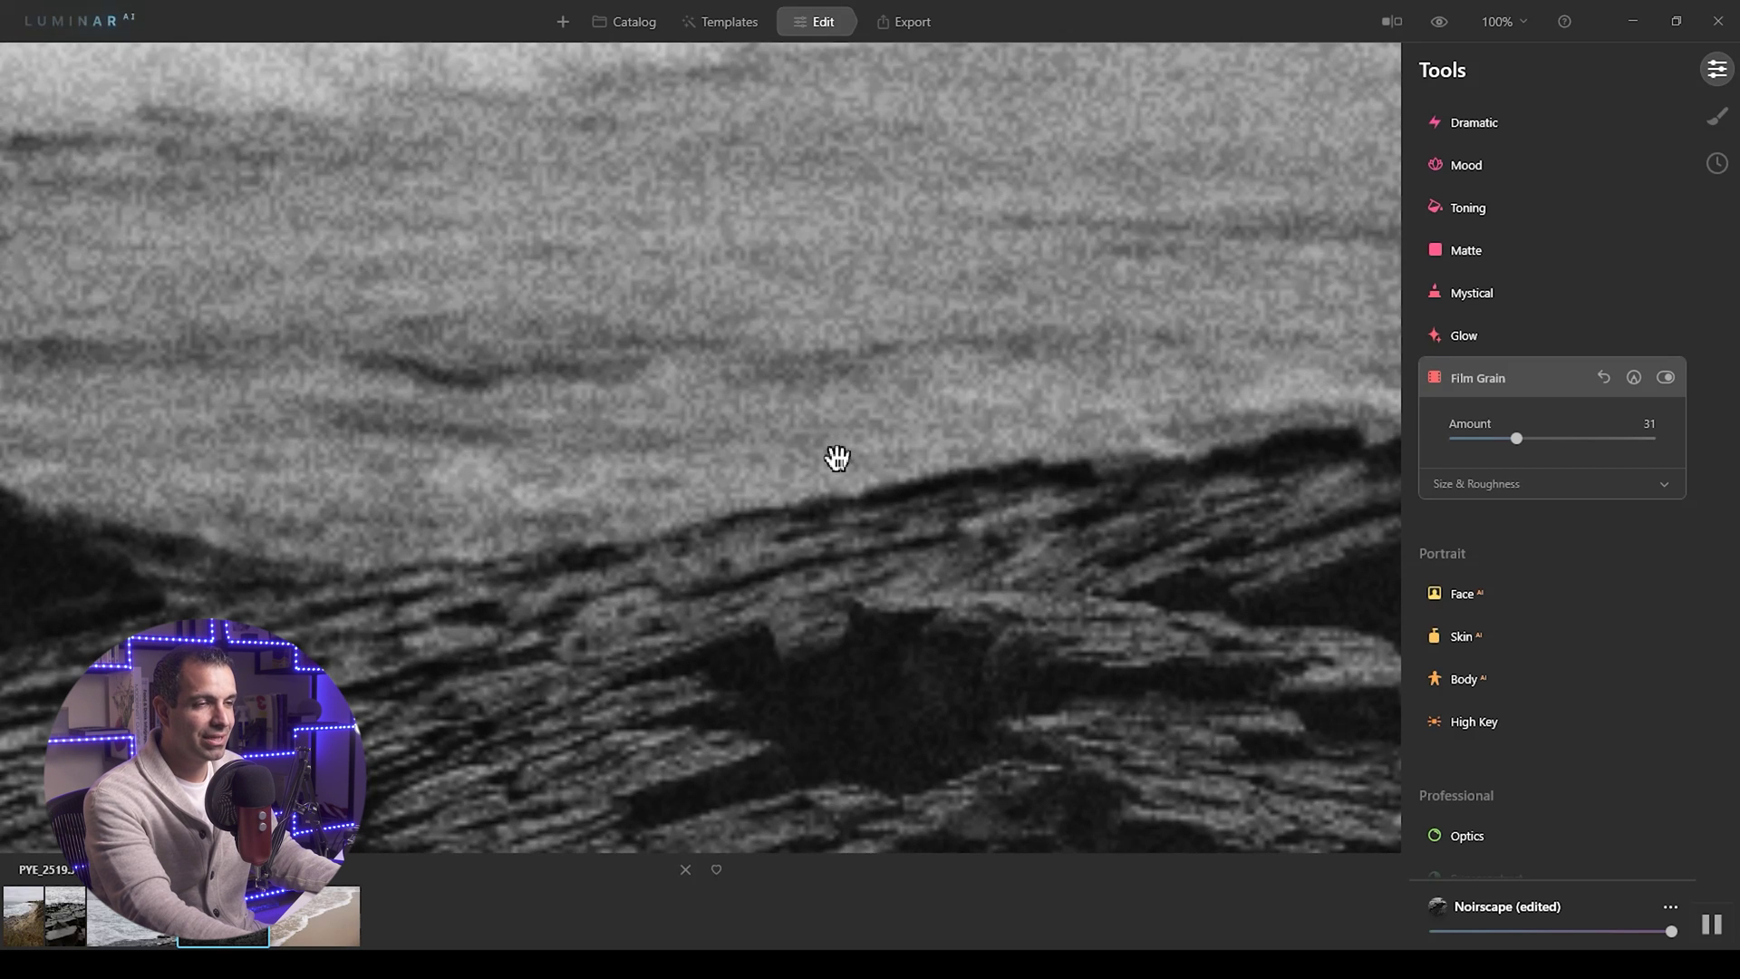
click(831, 517)
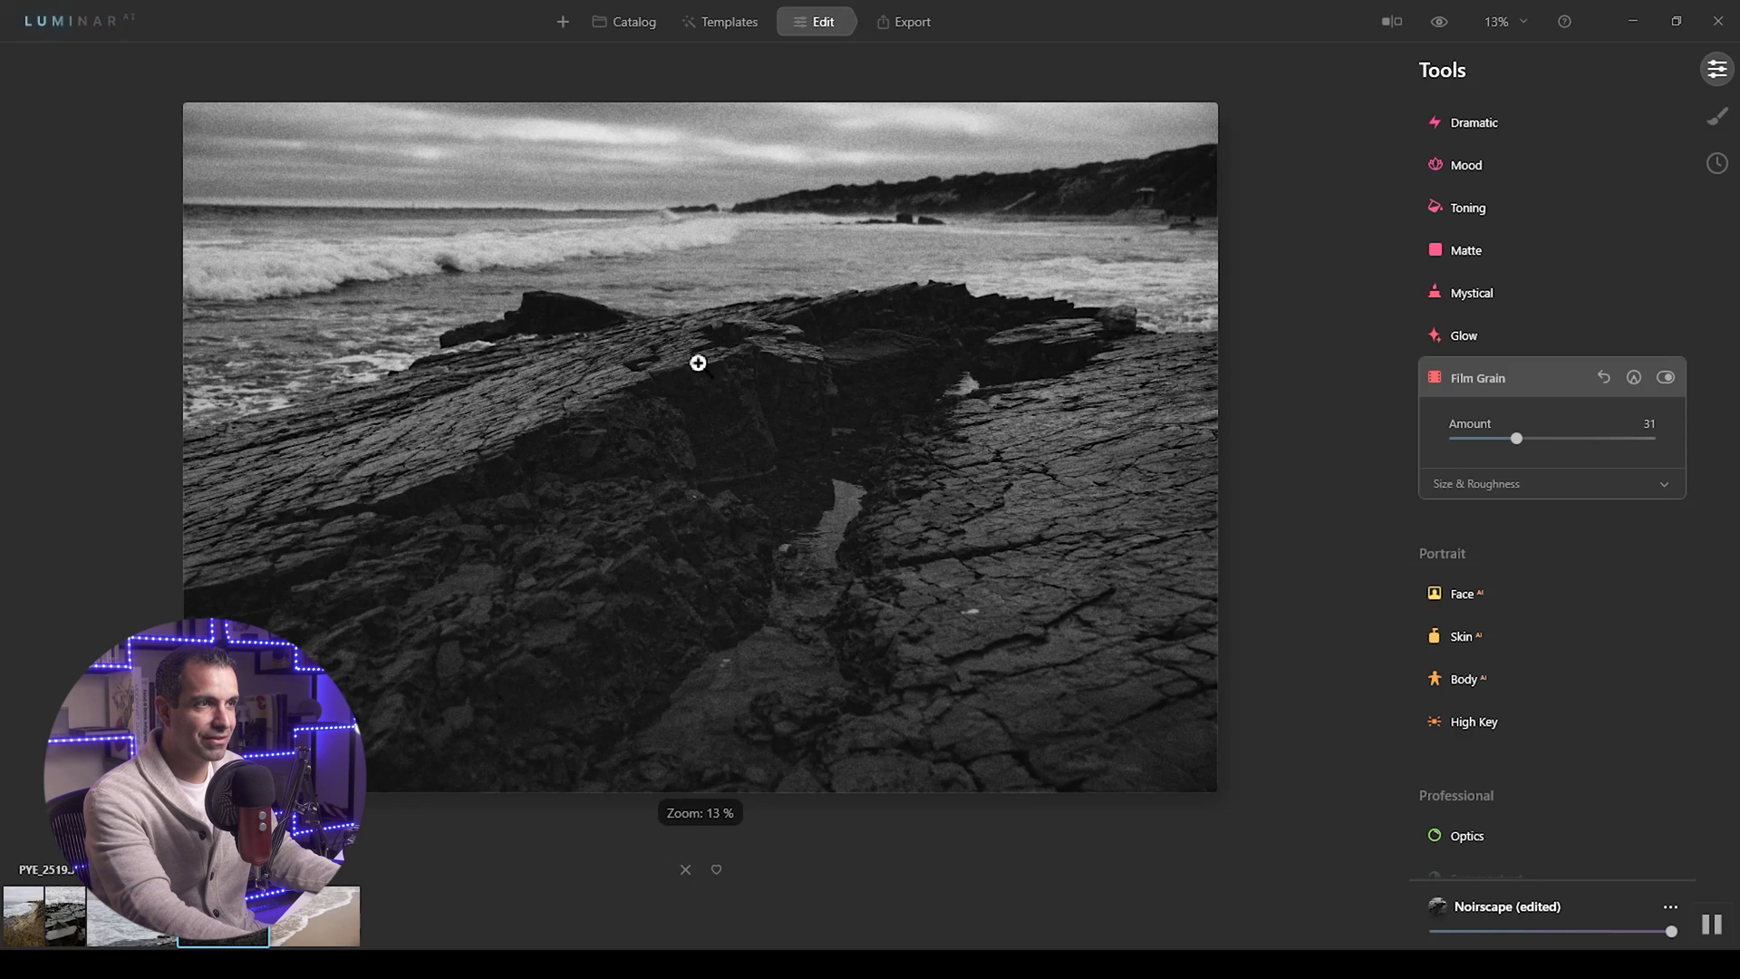
click(682, 314)
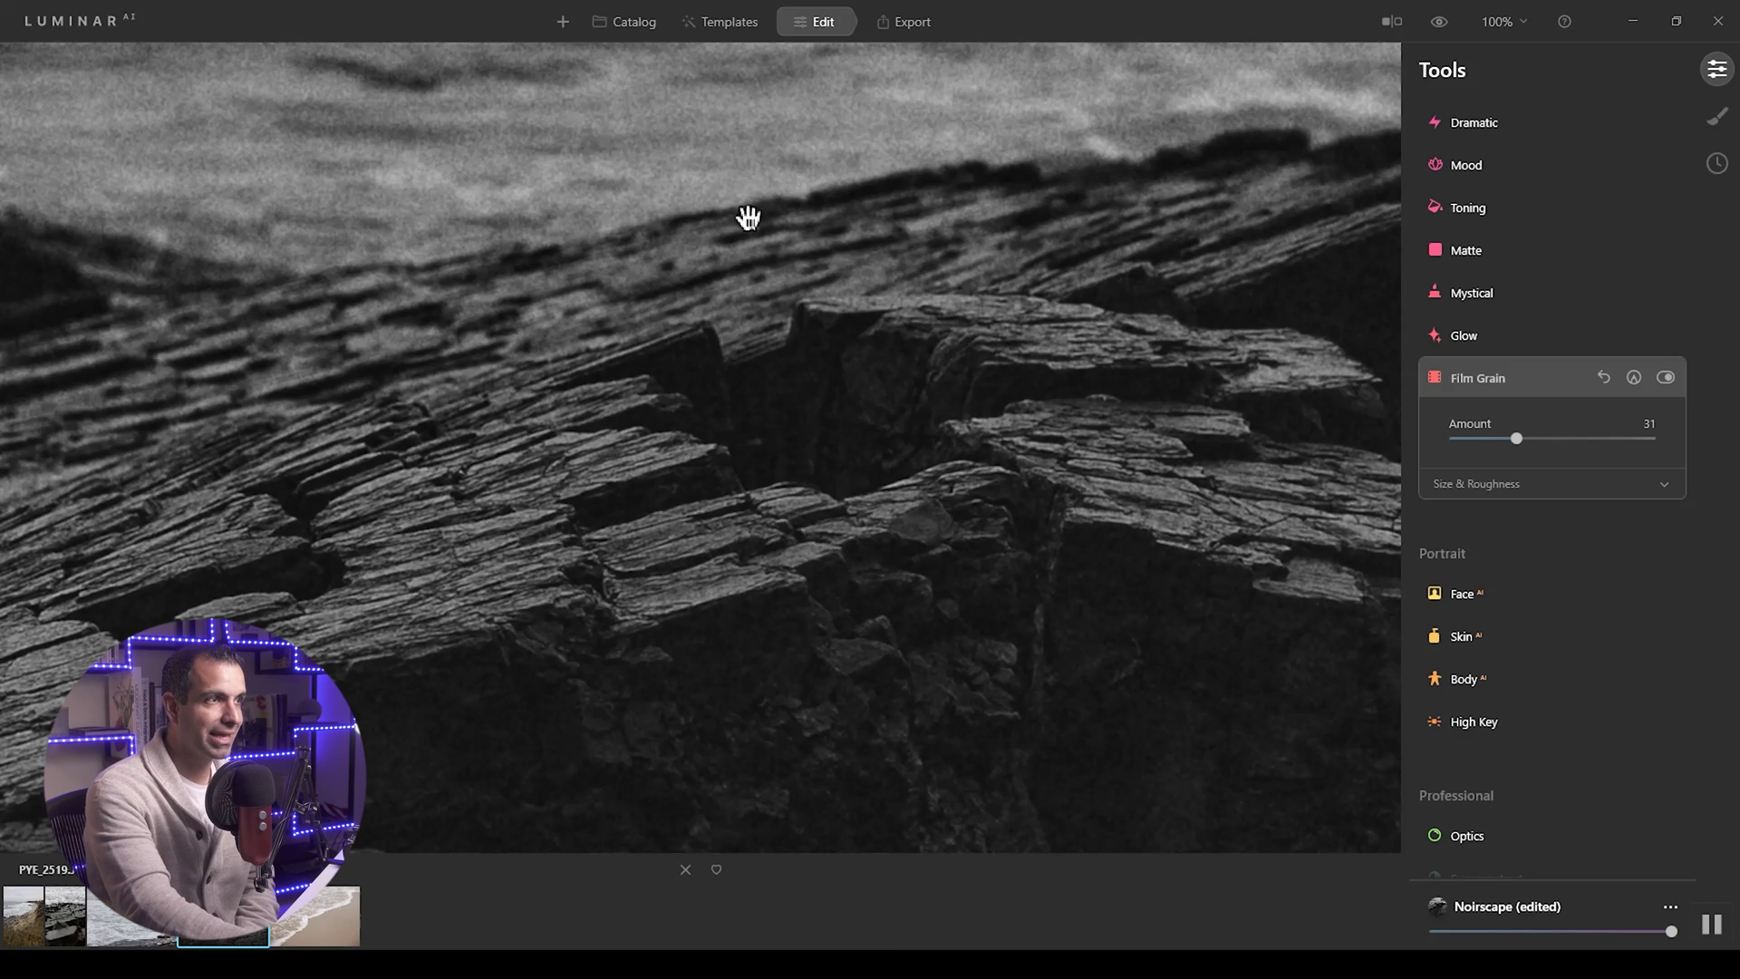
click(749, 220)
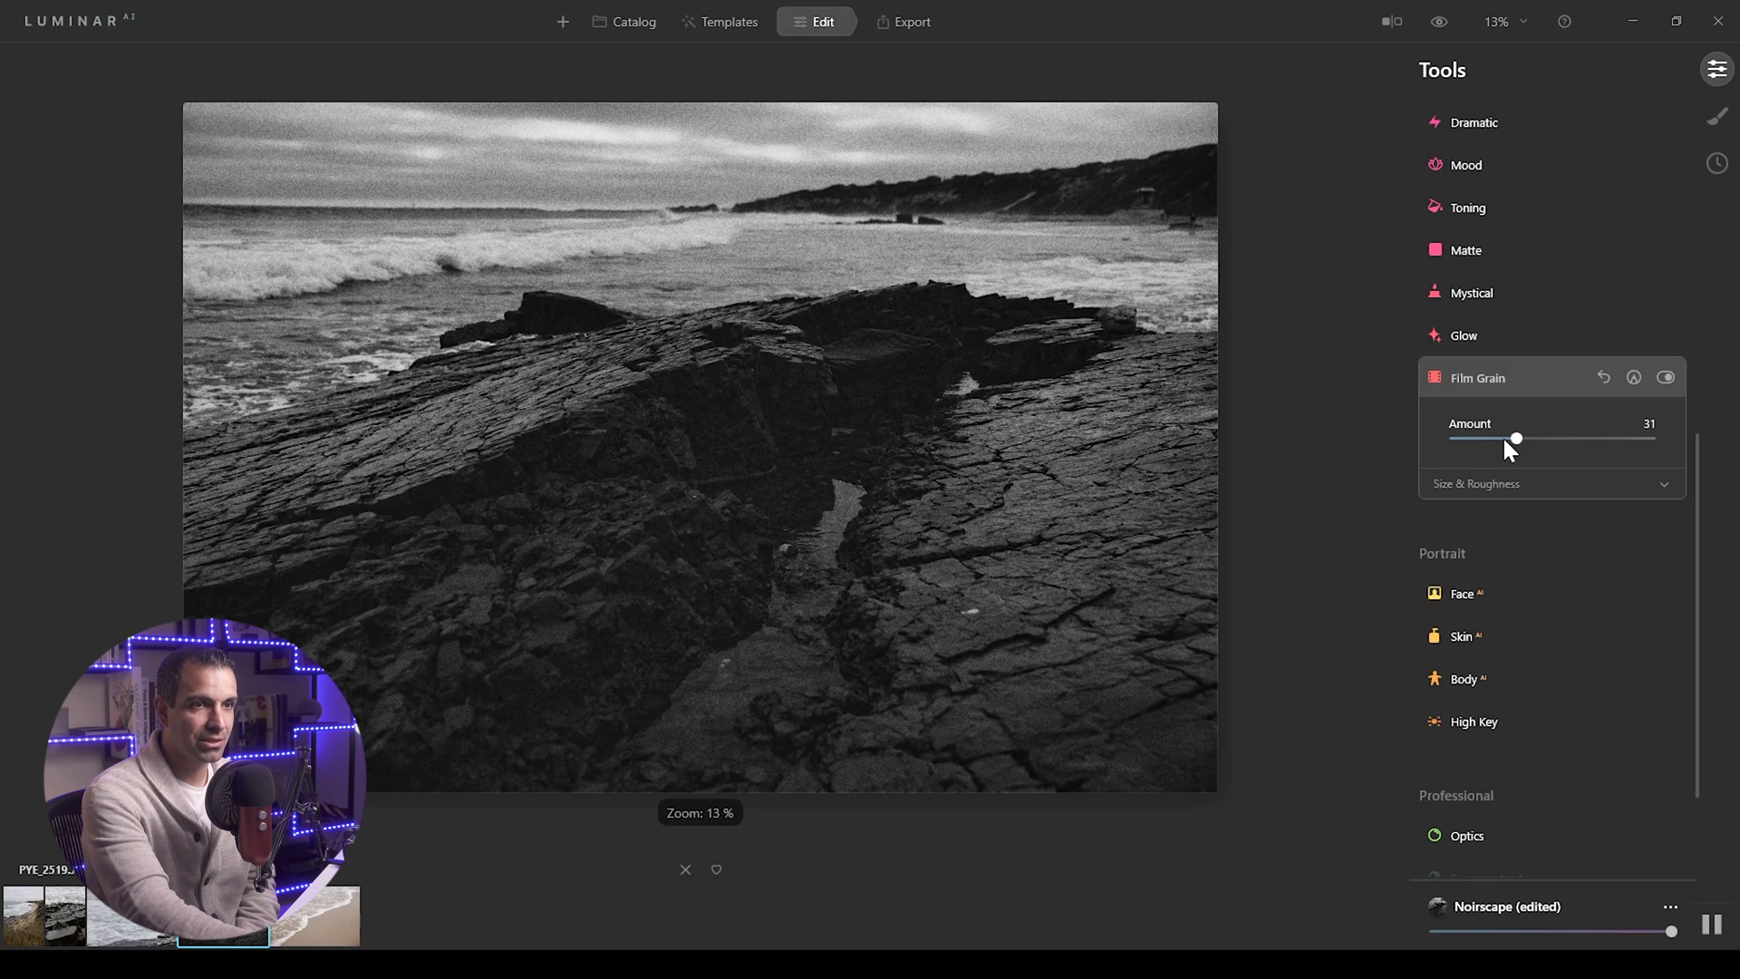
Reduce the film grain to Amount 10, Size 10 and Roughness 15.
drag(1503, 437, 1476, 440)
click(1510, 481)
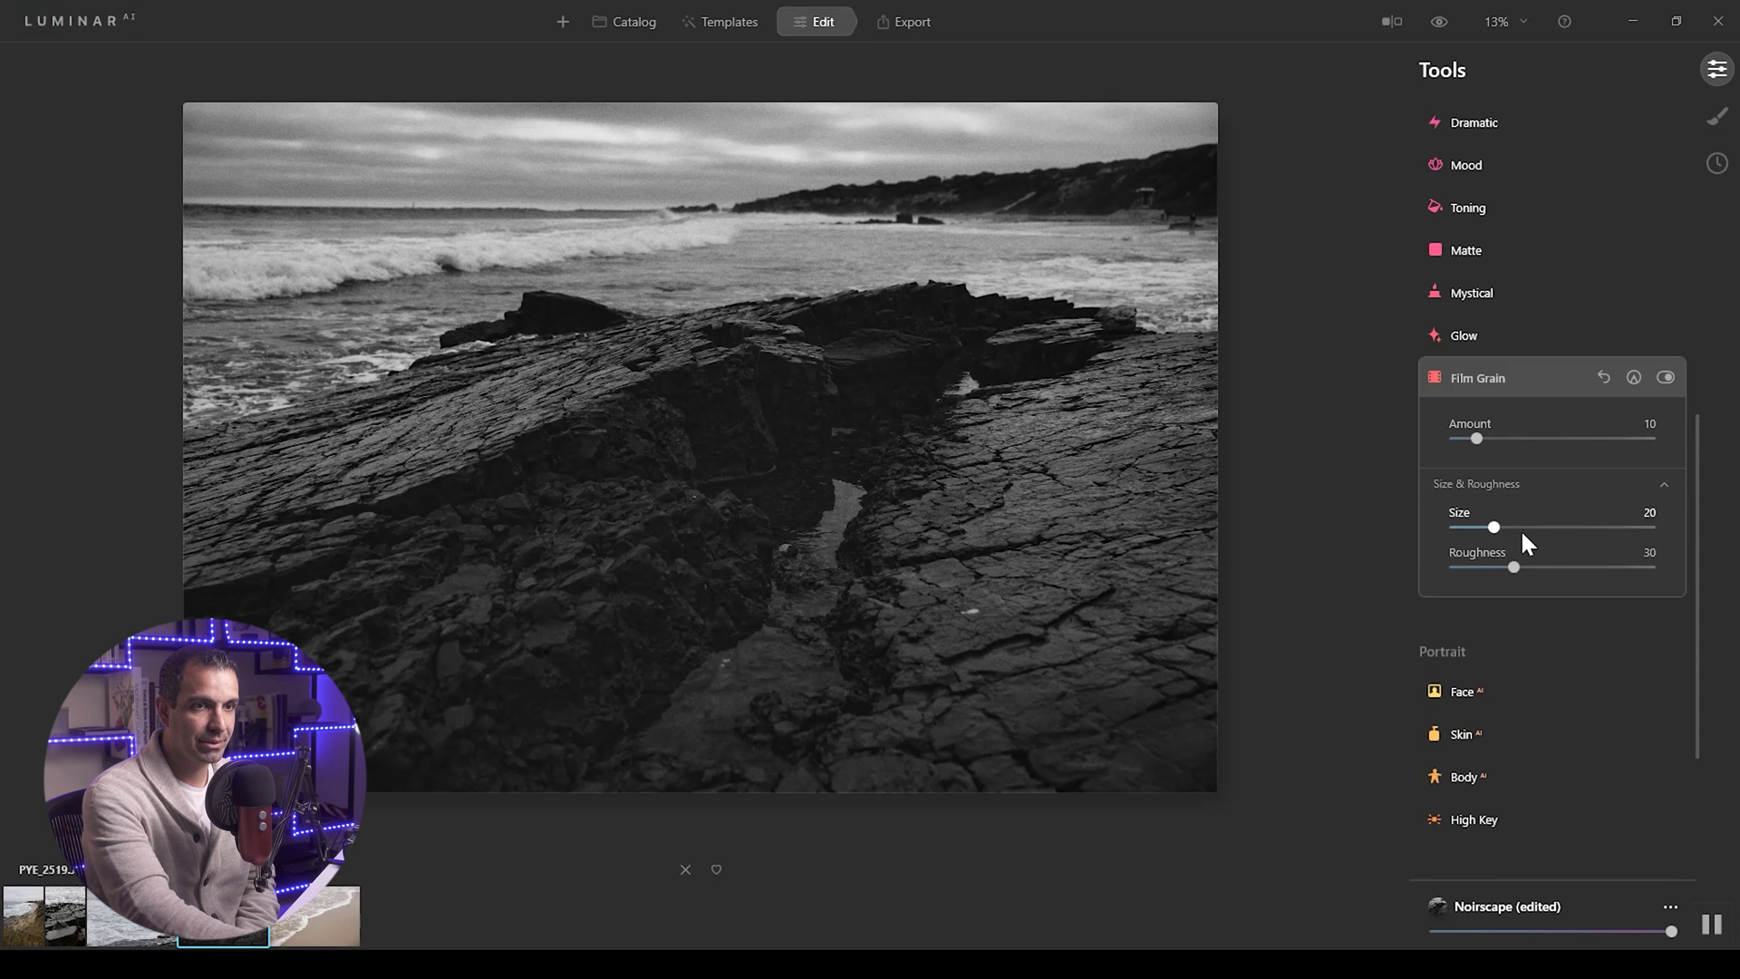
drag(1495, 528, 1476, 528)
double_click(729, 321)
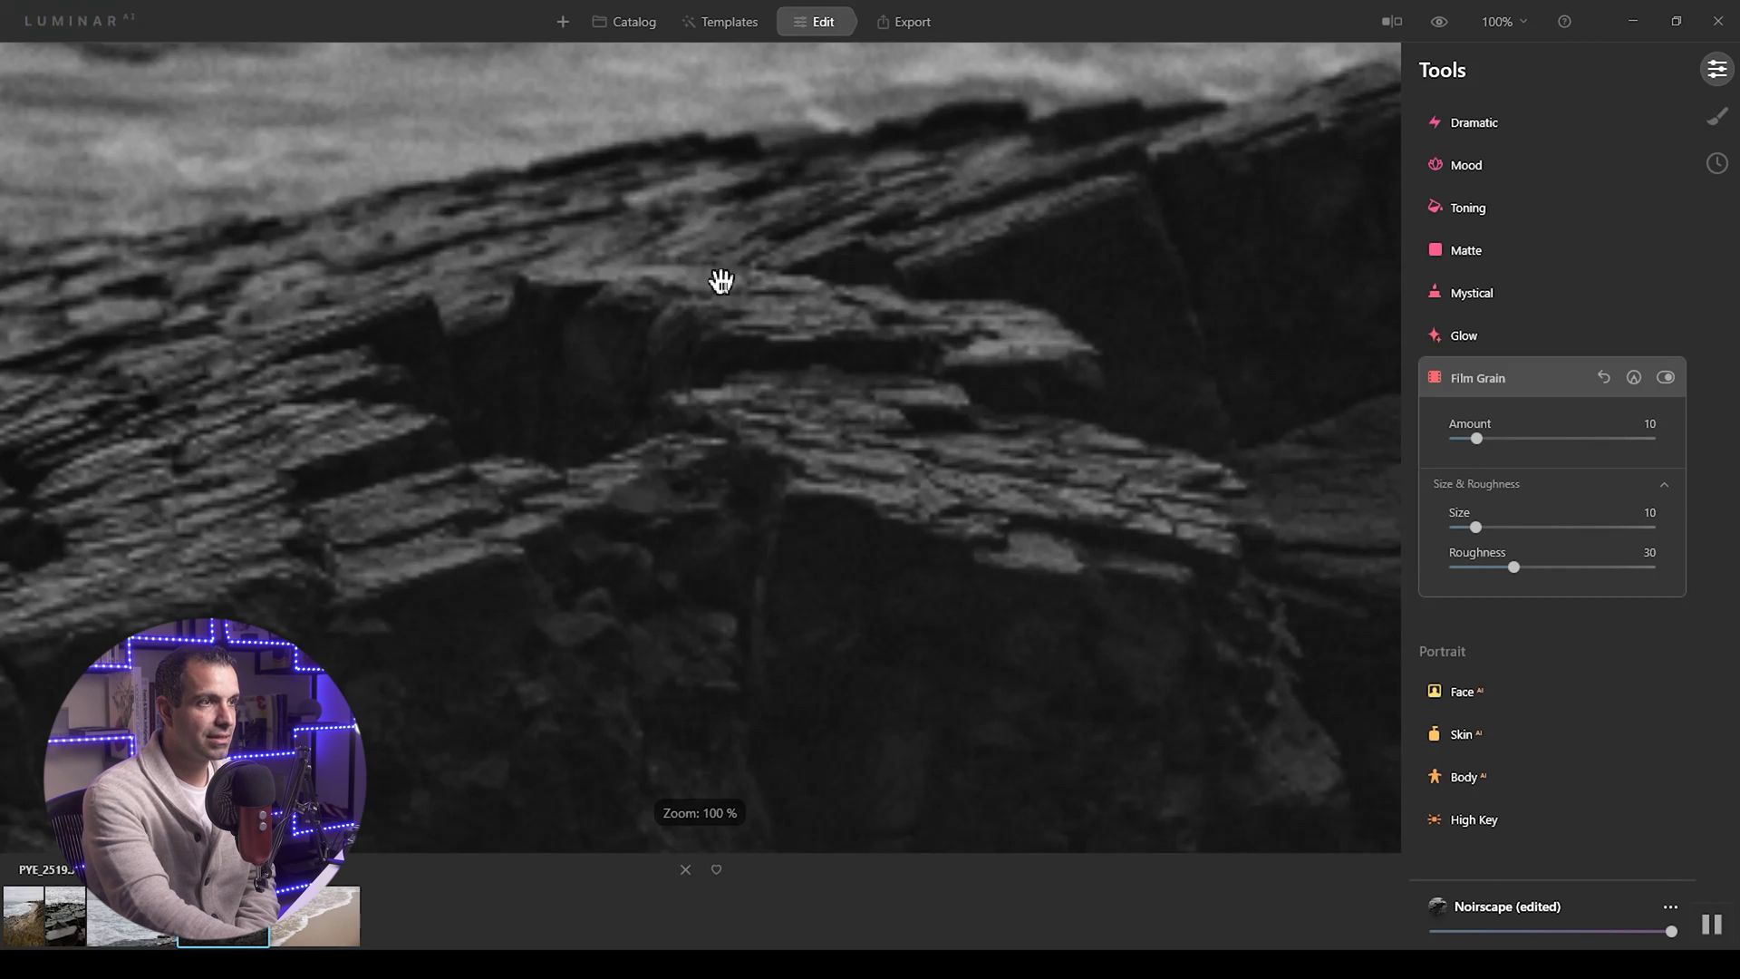
scroll(725, 290, up, 8)
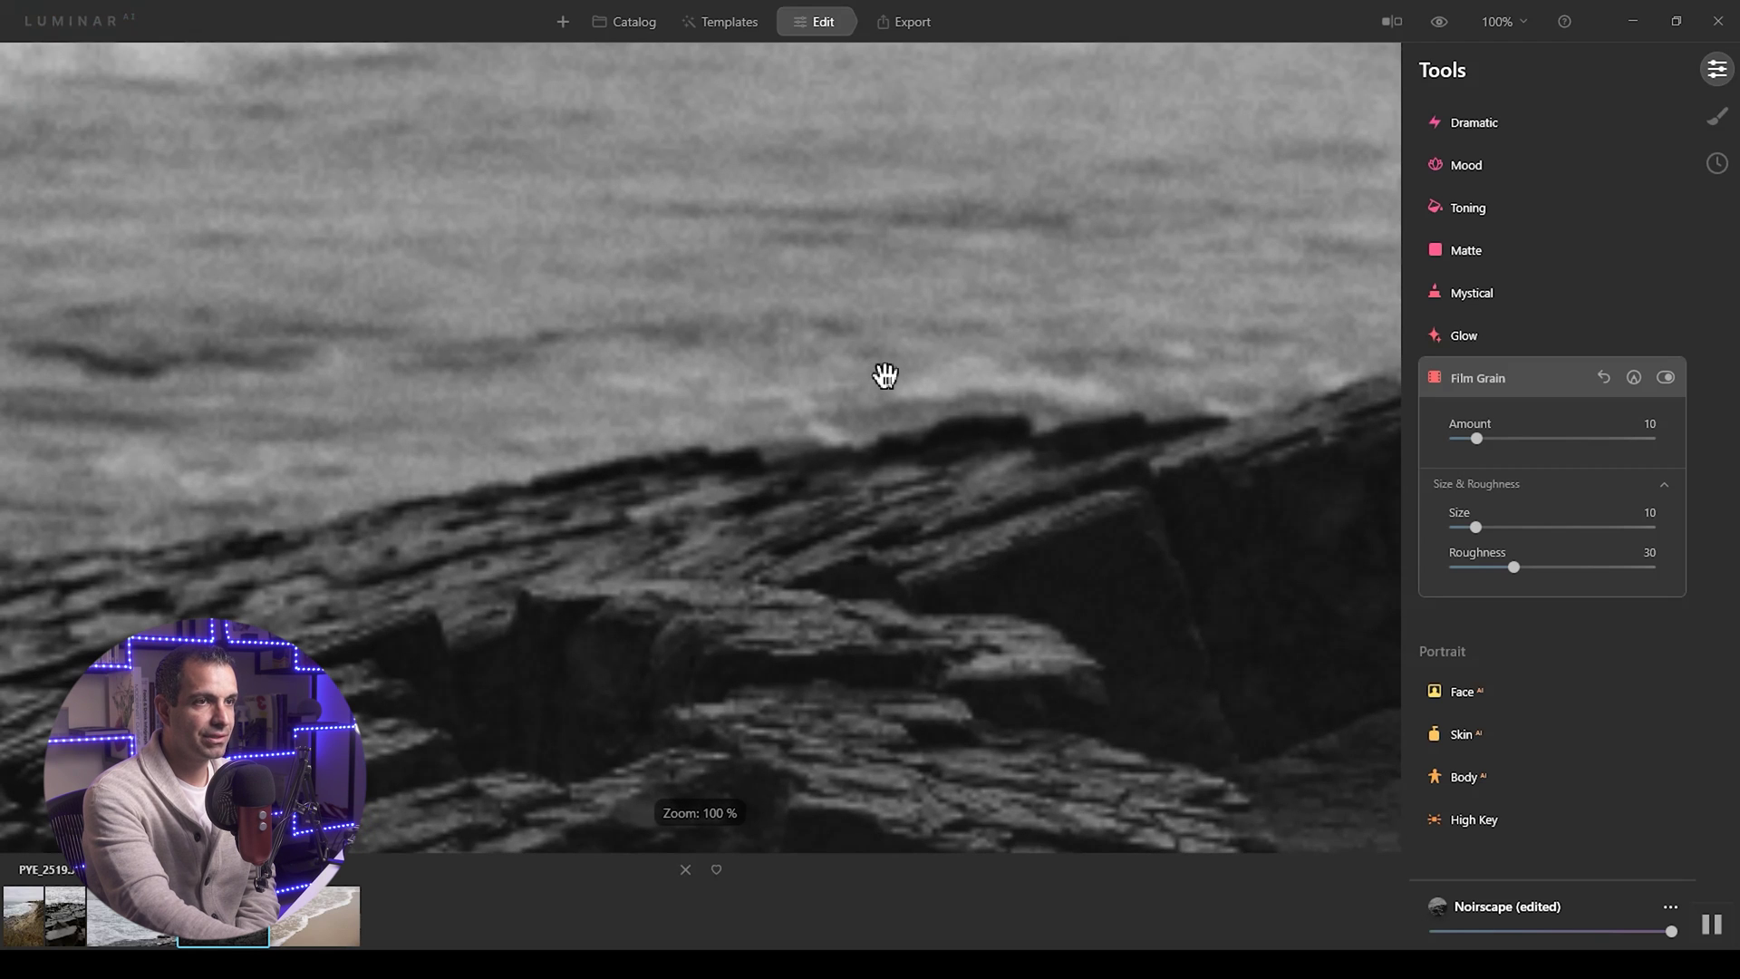
drag(1513, 568, 1483, 585)
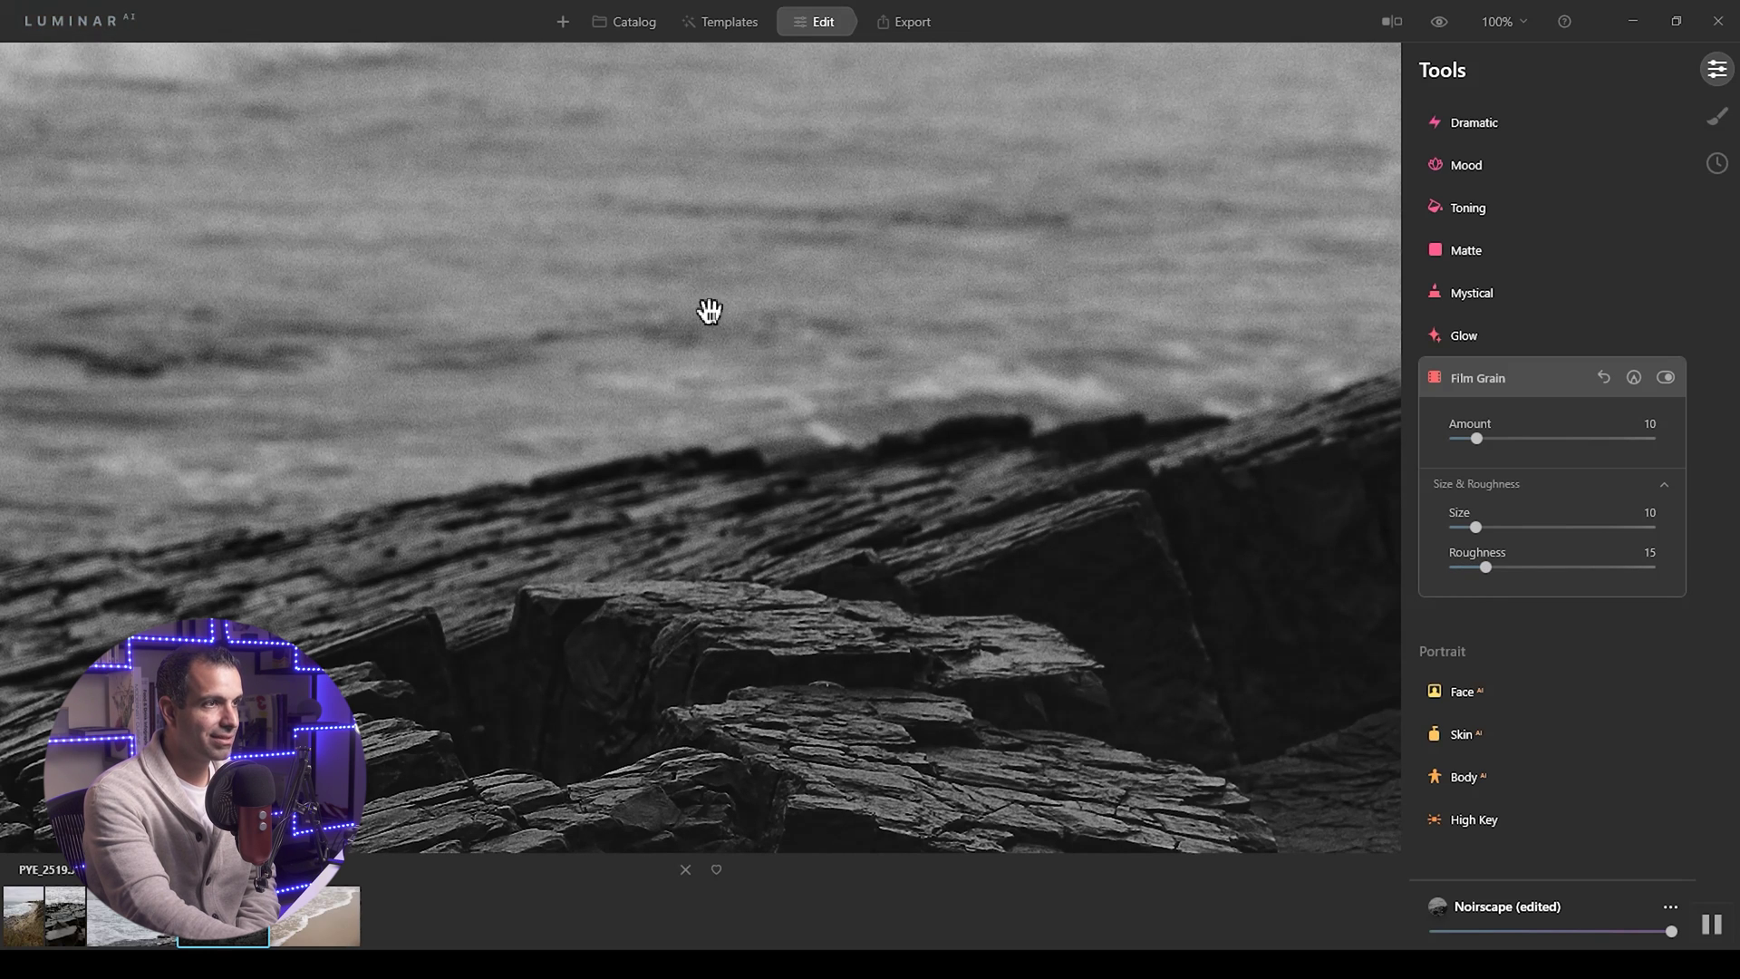
key(ctrl+0)
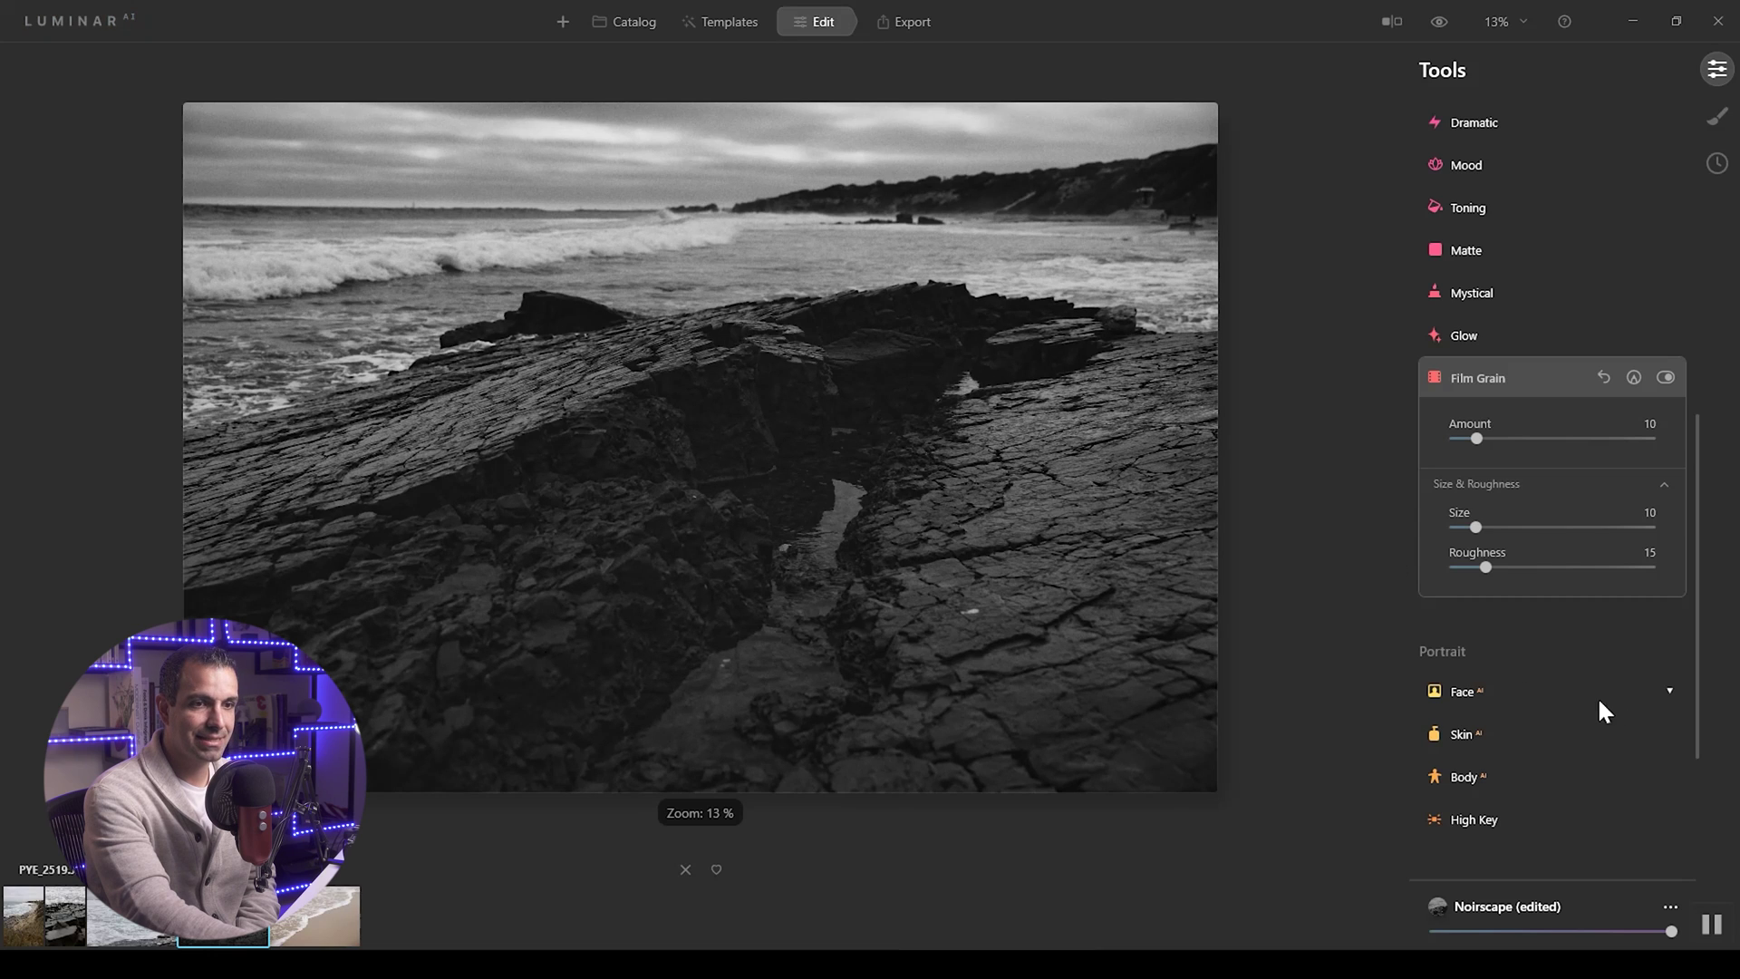
scroll(1555, 435, up, 4)
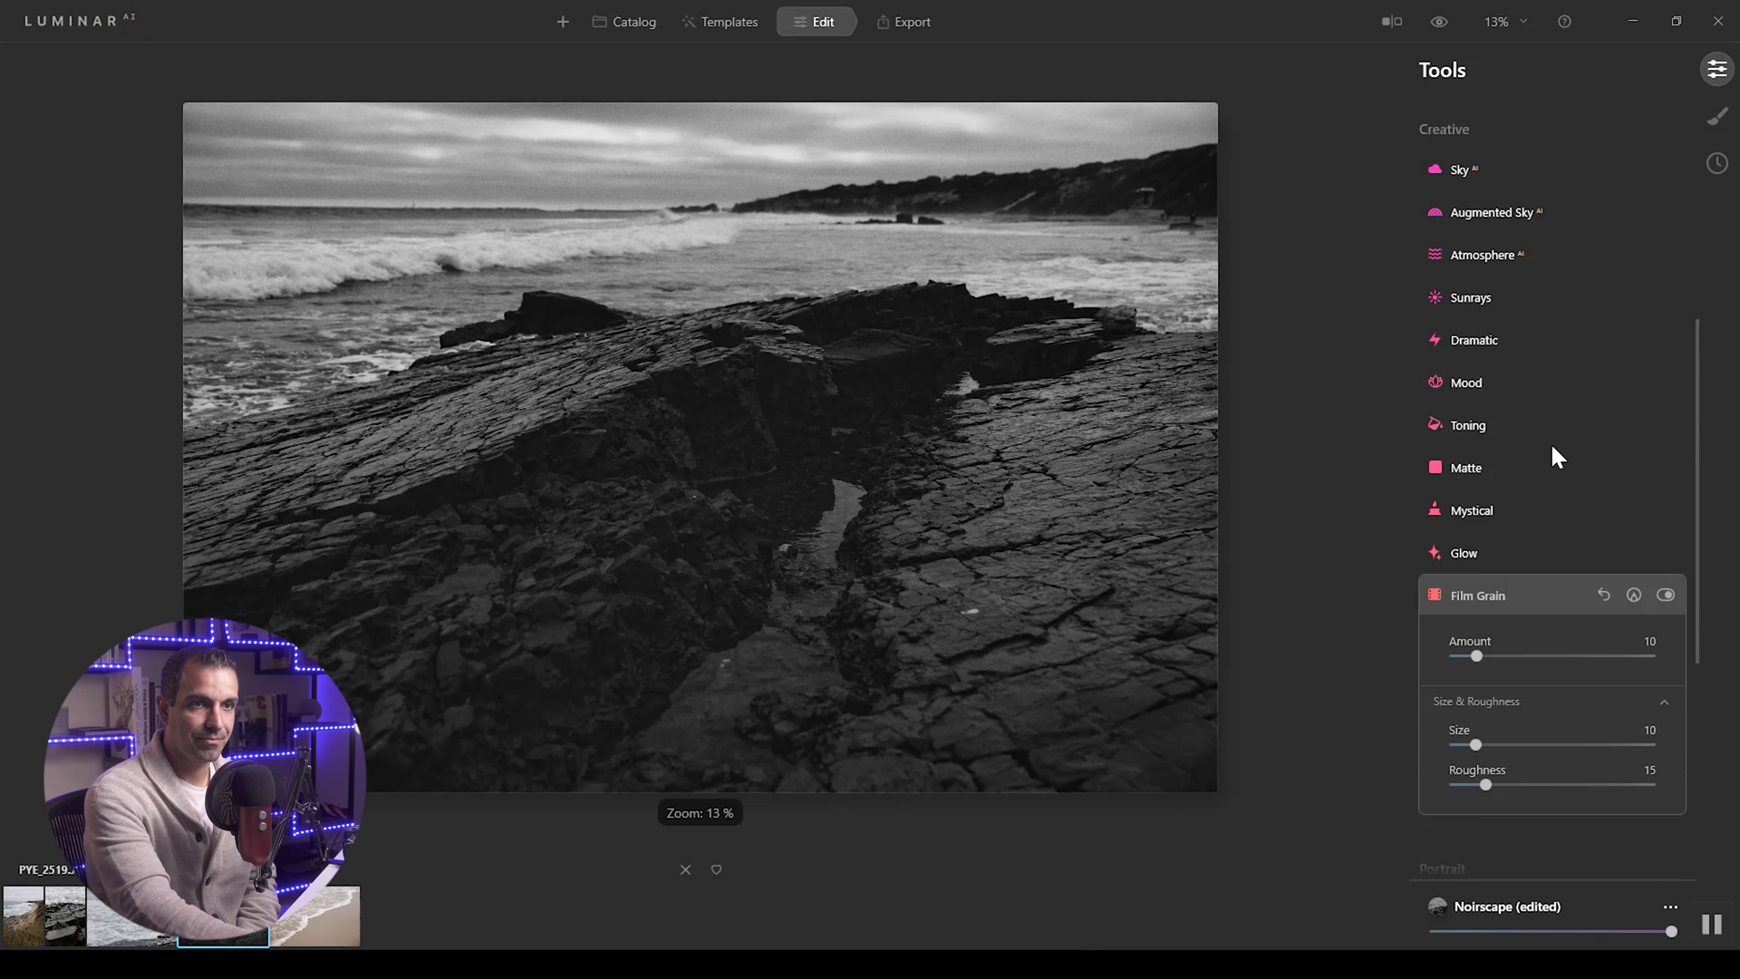
Apply the Dramatic effect at Amount 15, keeping Local Contrast at 60.
click(1512, 431)
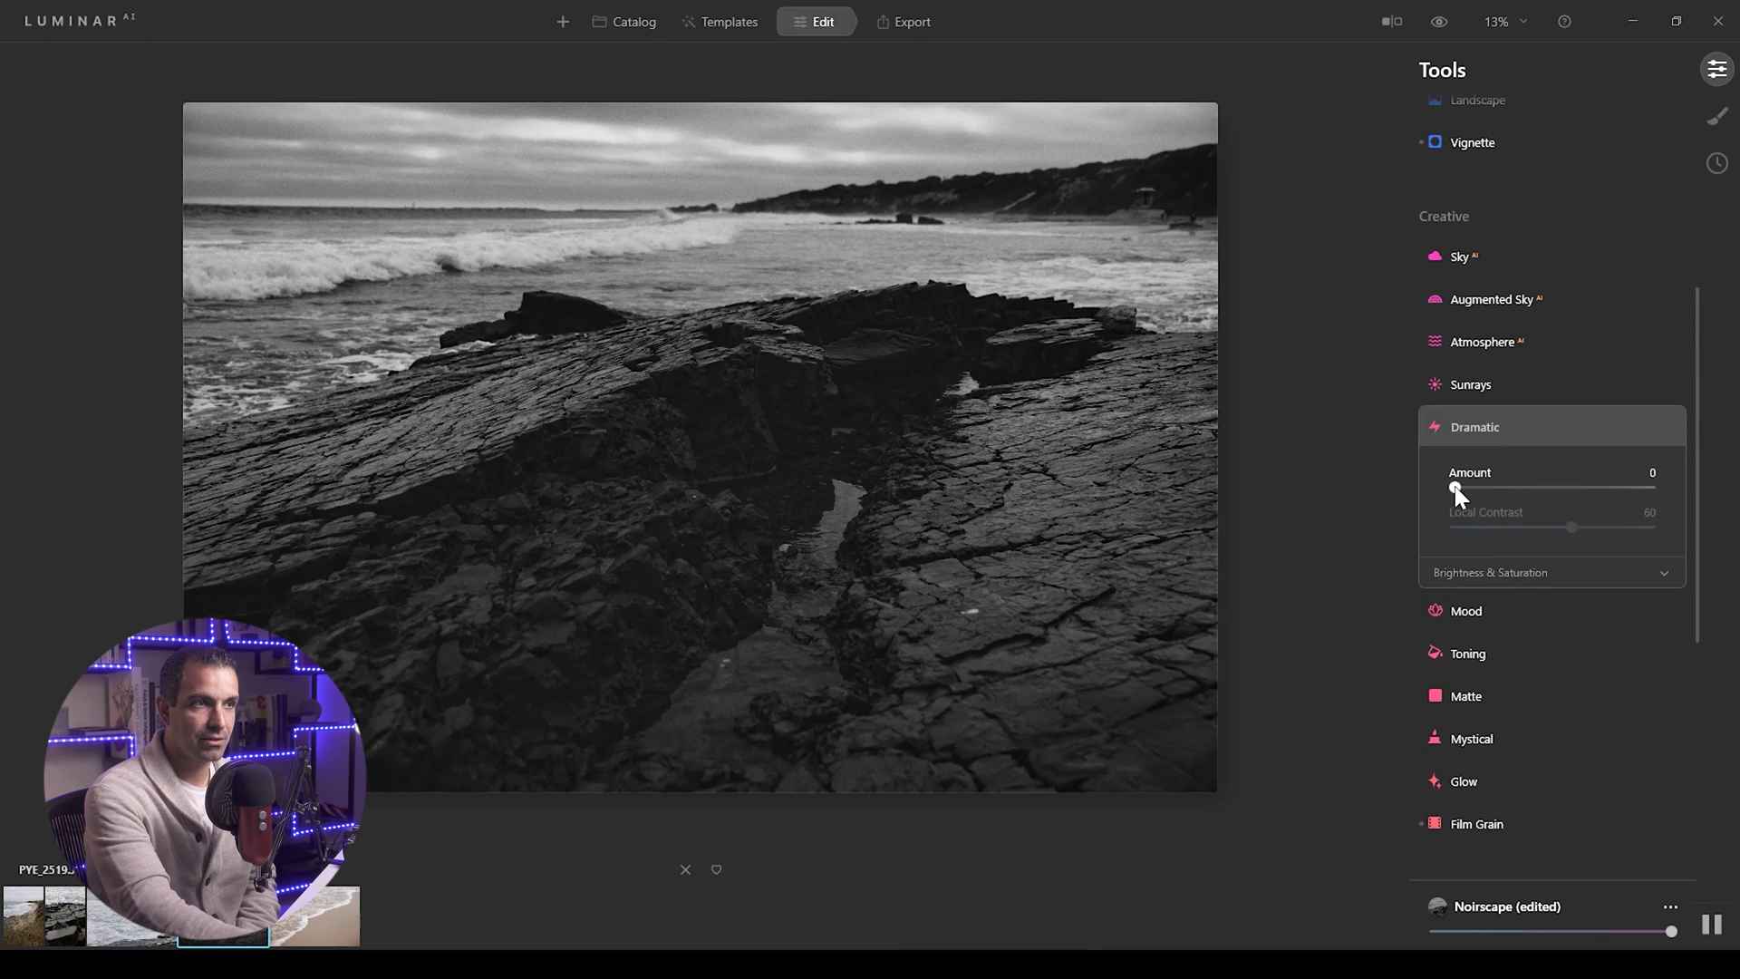
mouse_move(1456, 494)
mouse_down()
mouse_move(1521, 510)
mouse_move(1444, 497)
mouse_move(1483, 502)
mouse_up()
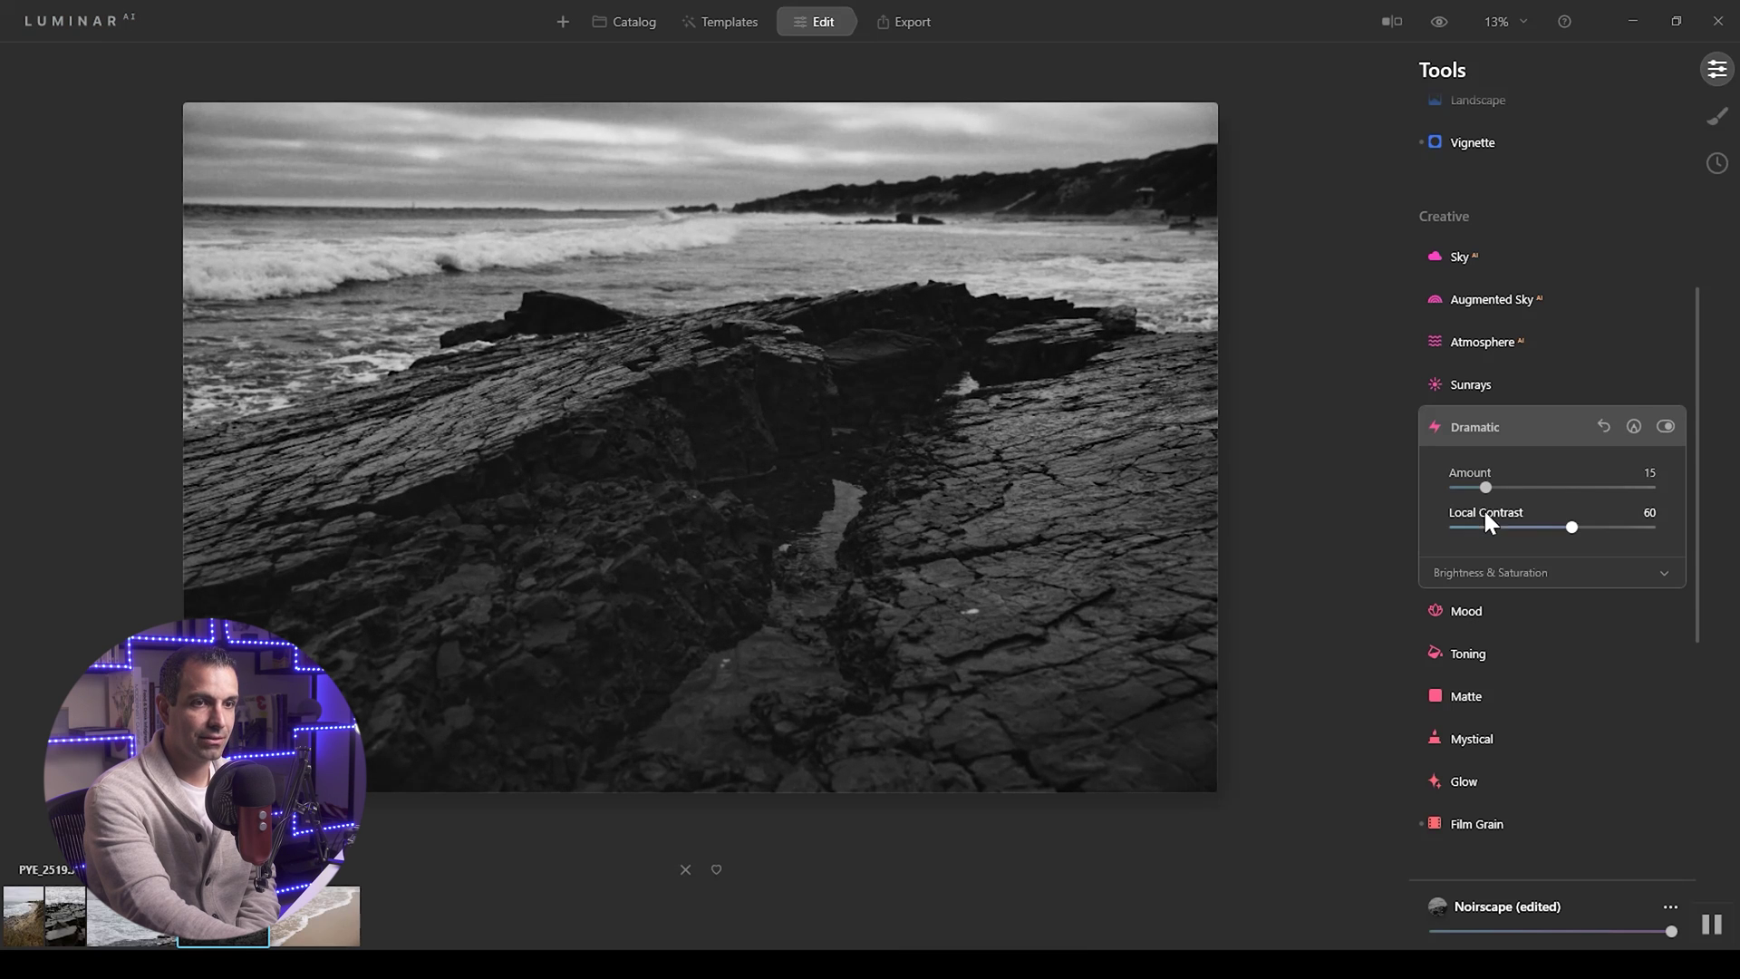
click(1465, 611)
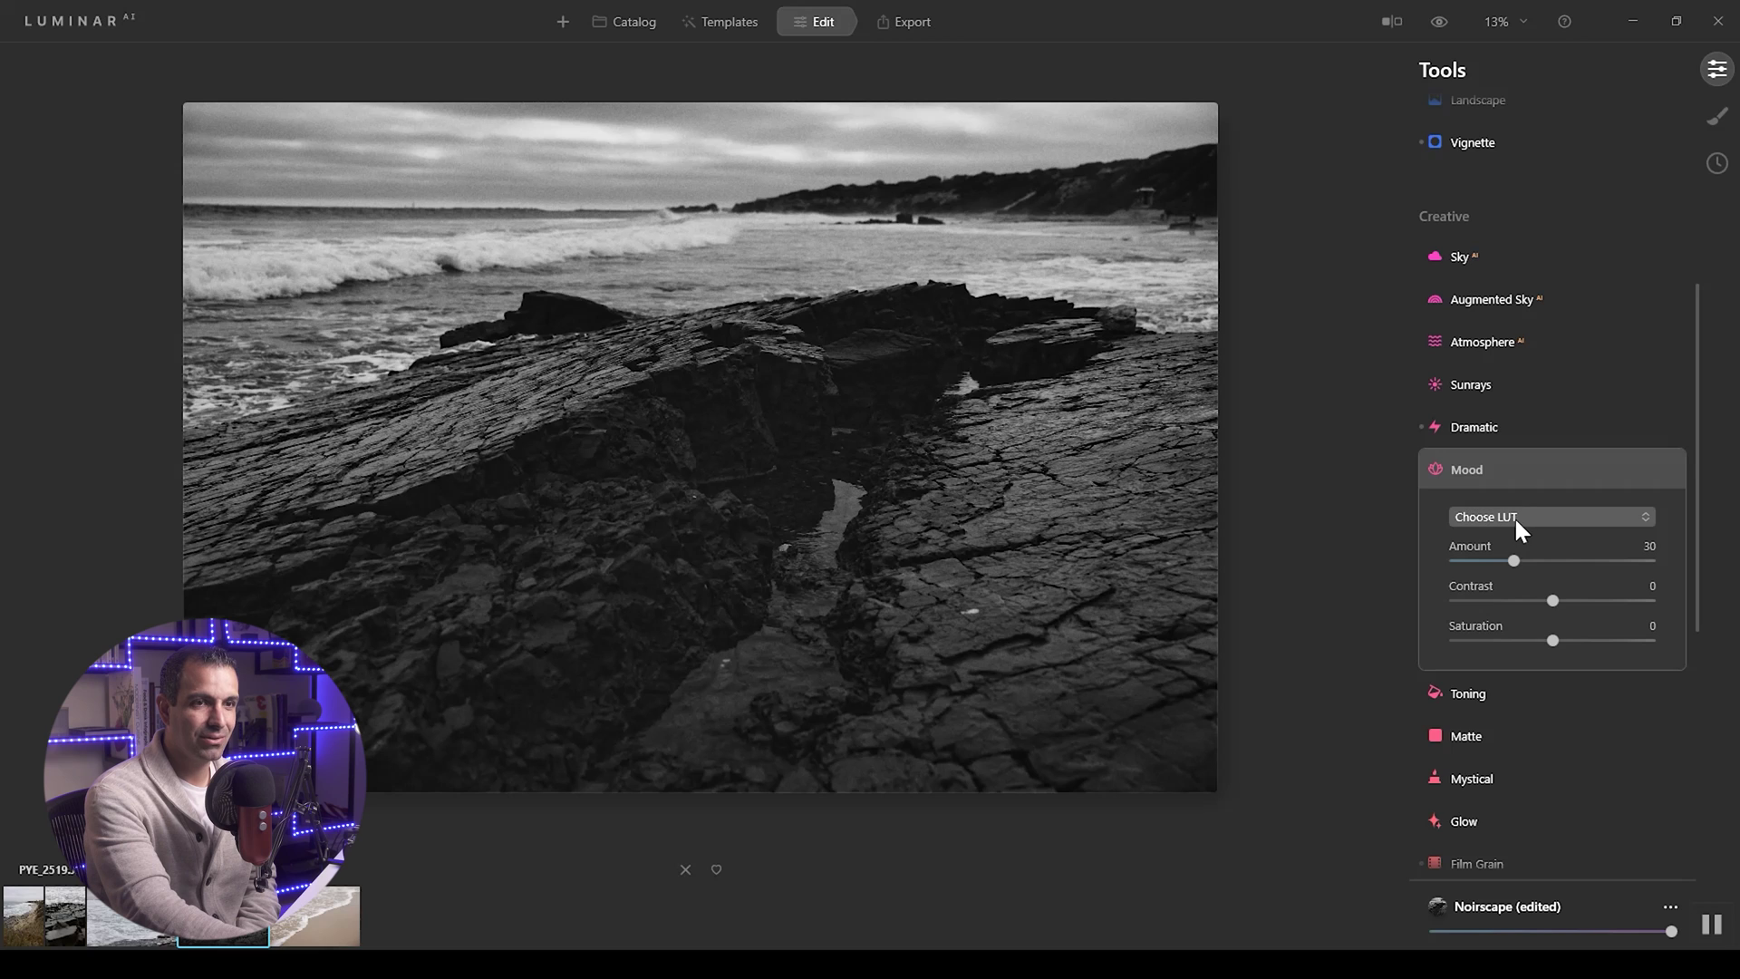
click(1465, 425)
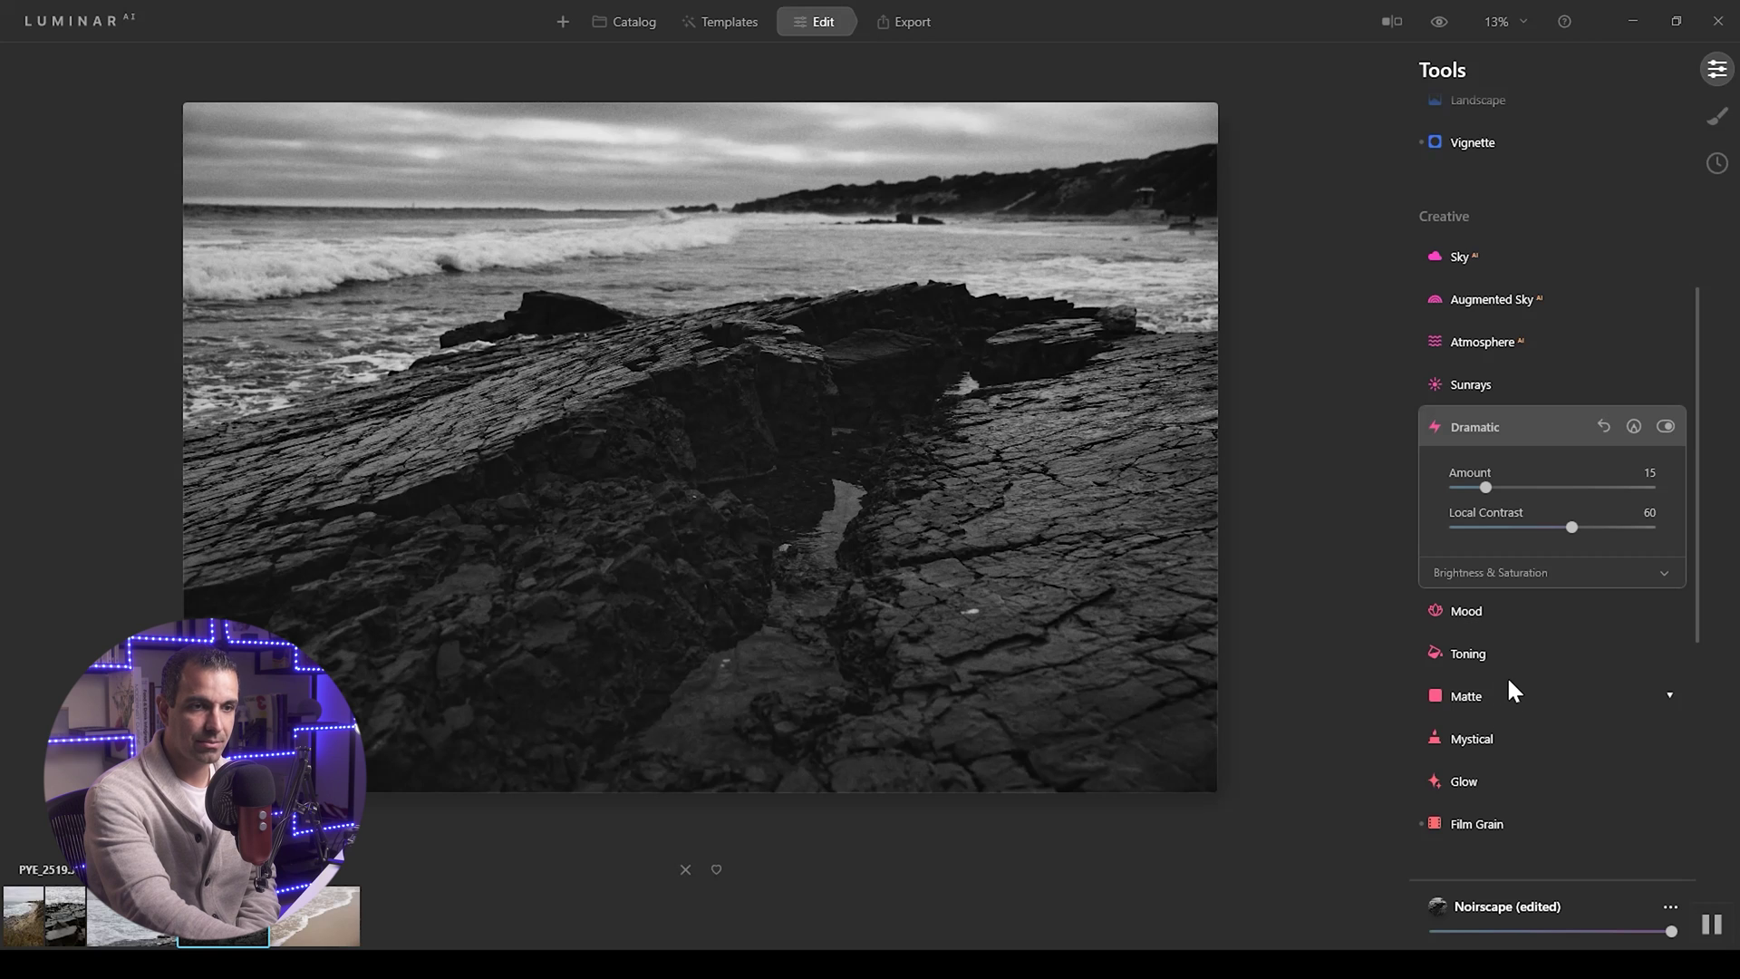
scroll(1532, 543, up, 5)
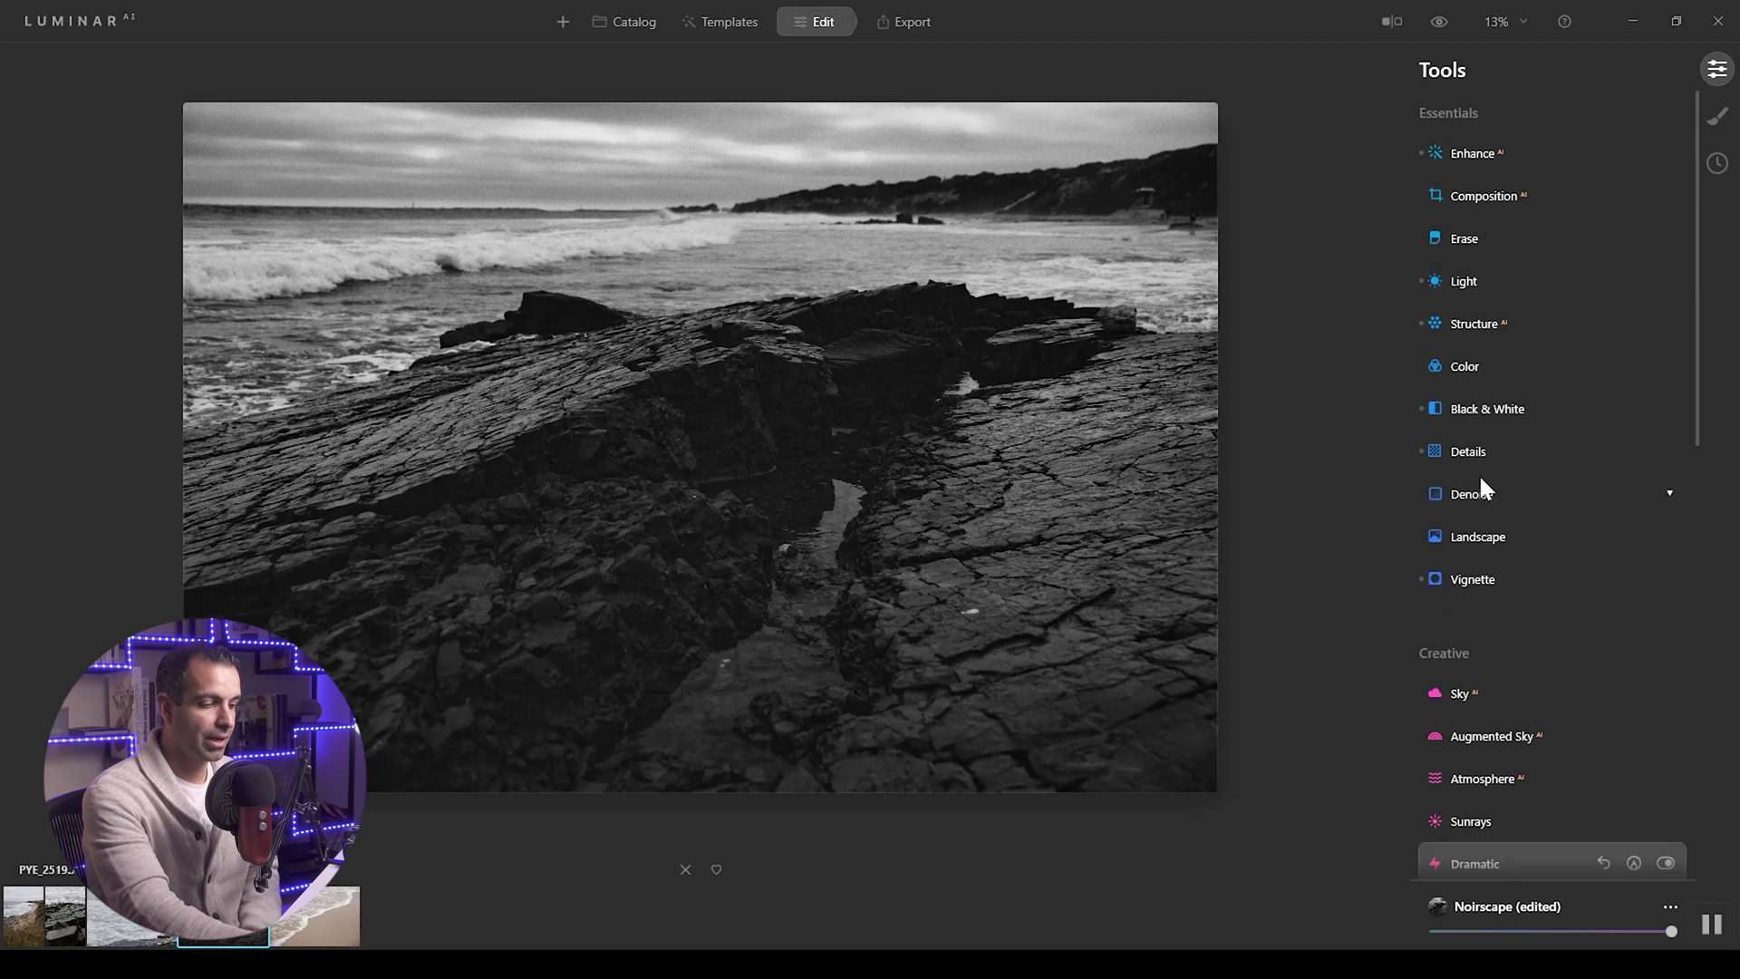
Compare against the original, then set Light Blacks to -13, Whites to 13 and Highlights to 3.
key(backslash)
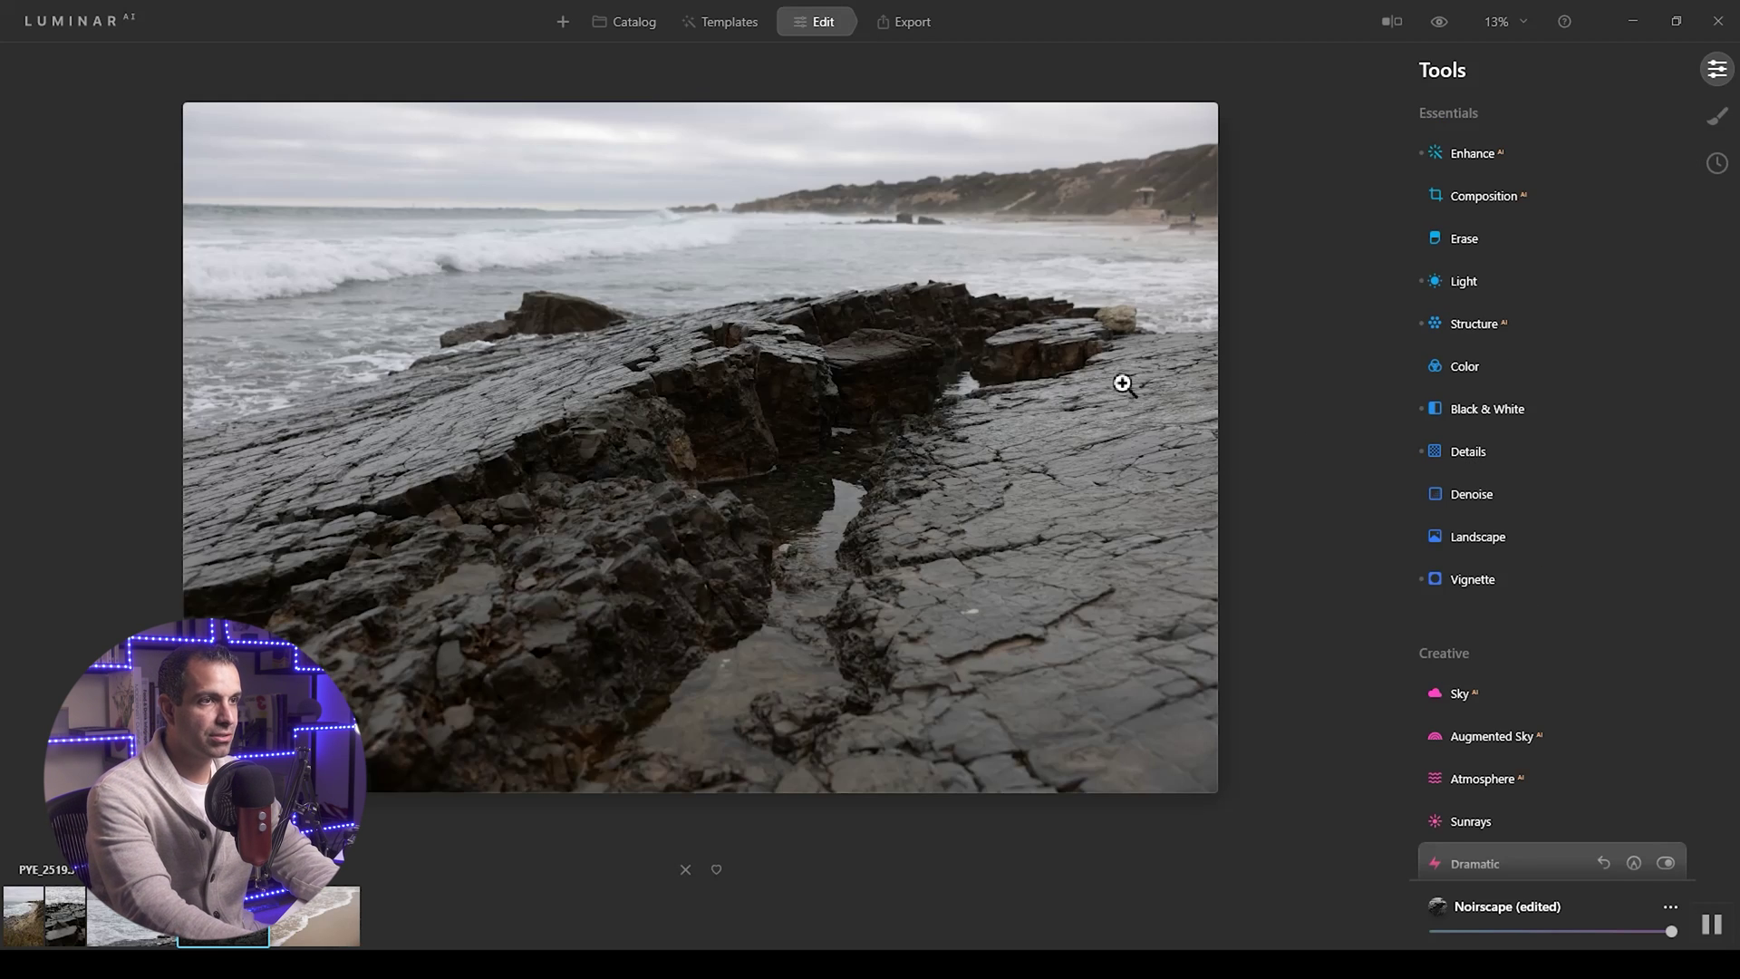
key(backslash)
key(backslash)
key(backslash)
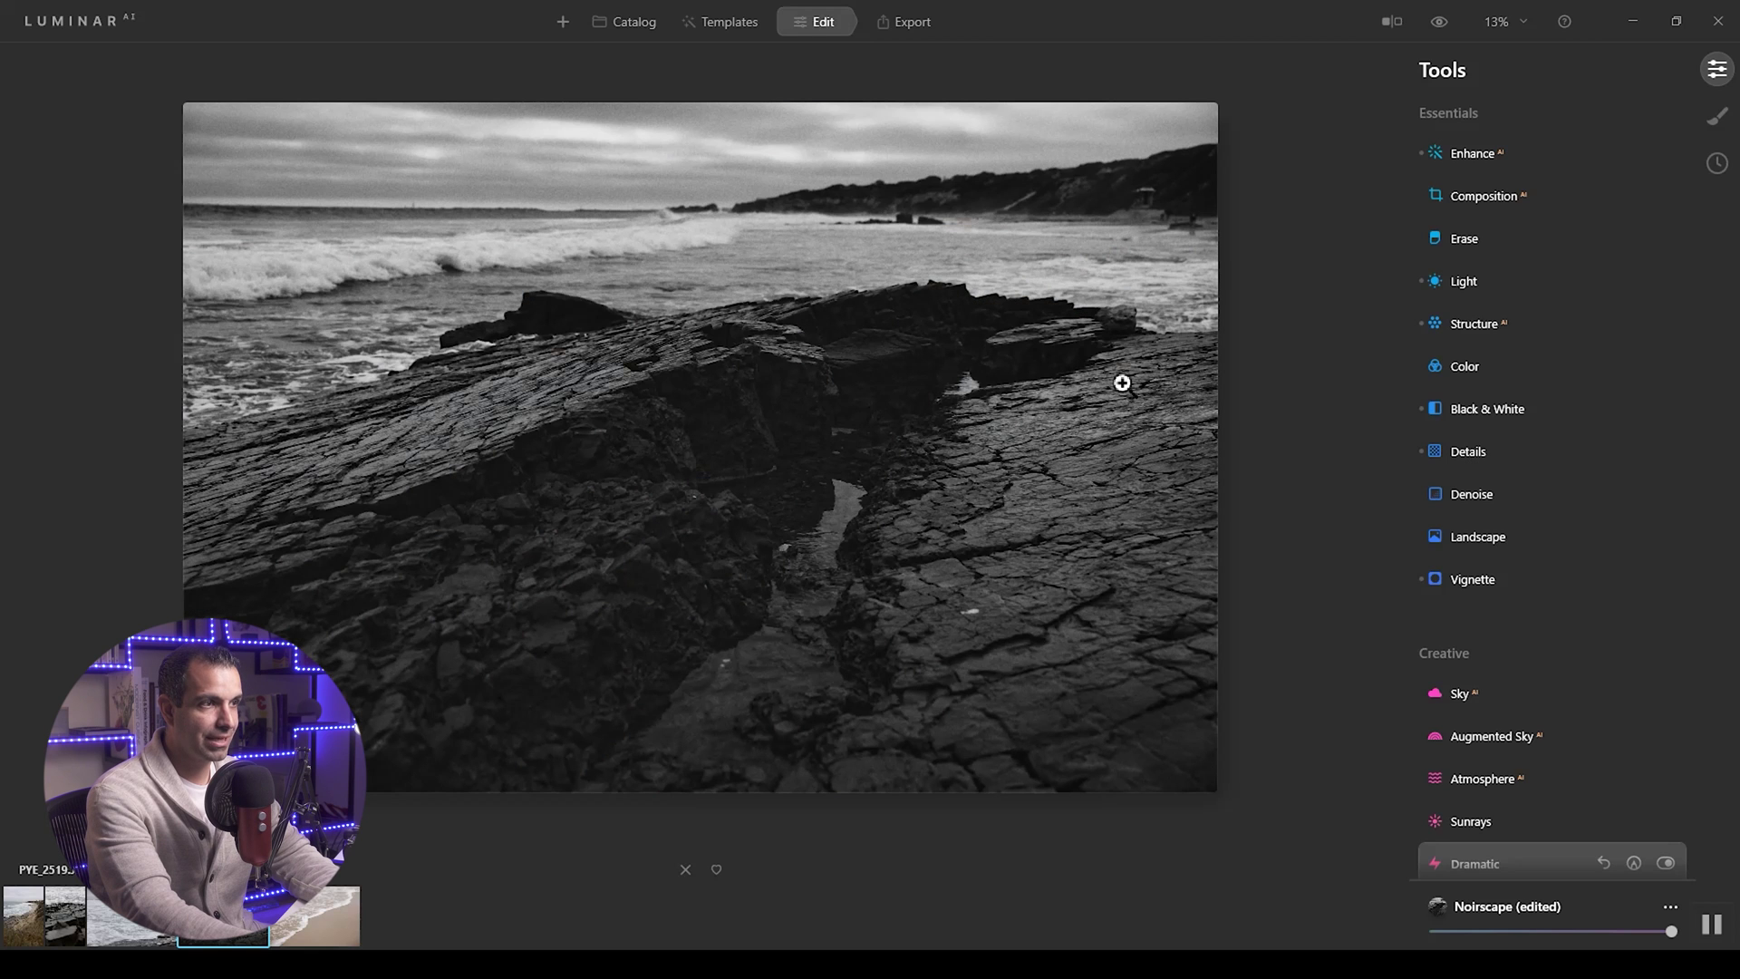
click(1487, 286)
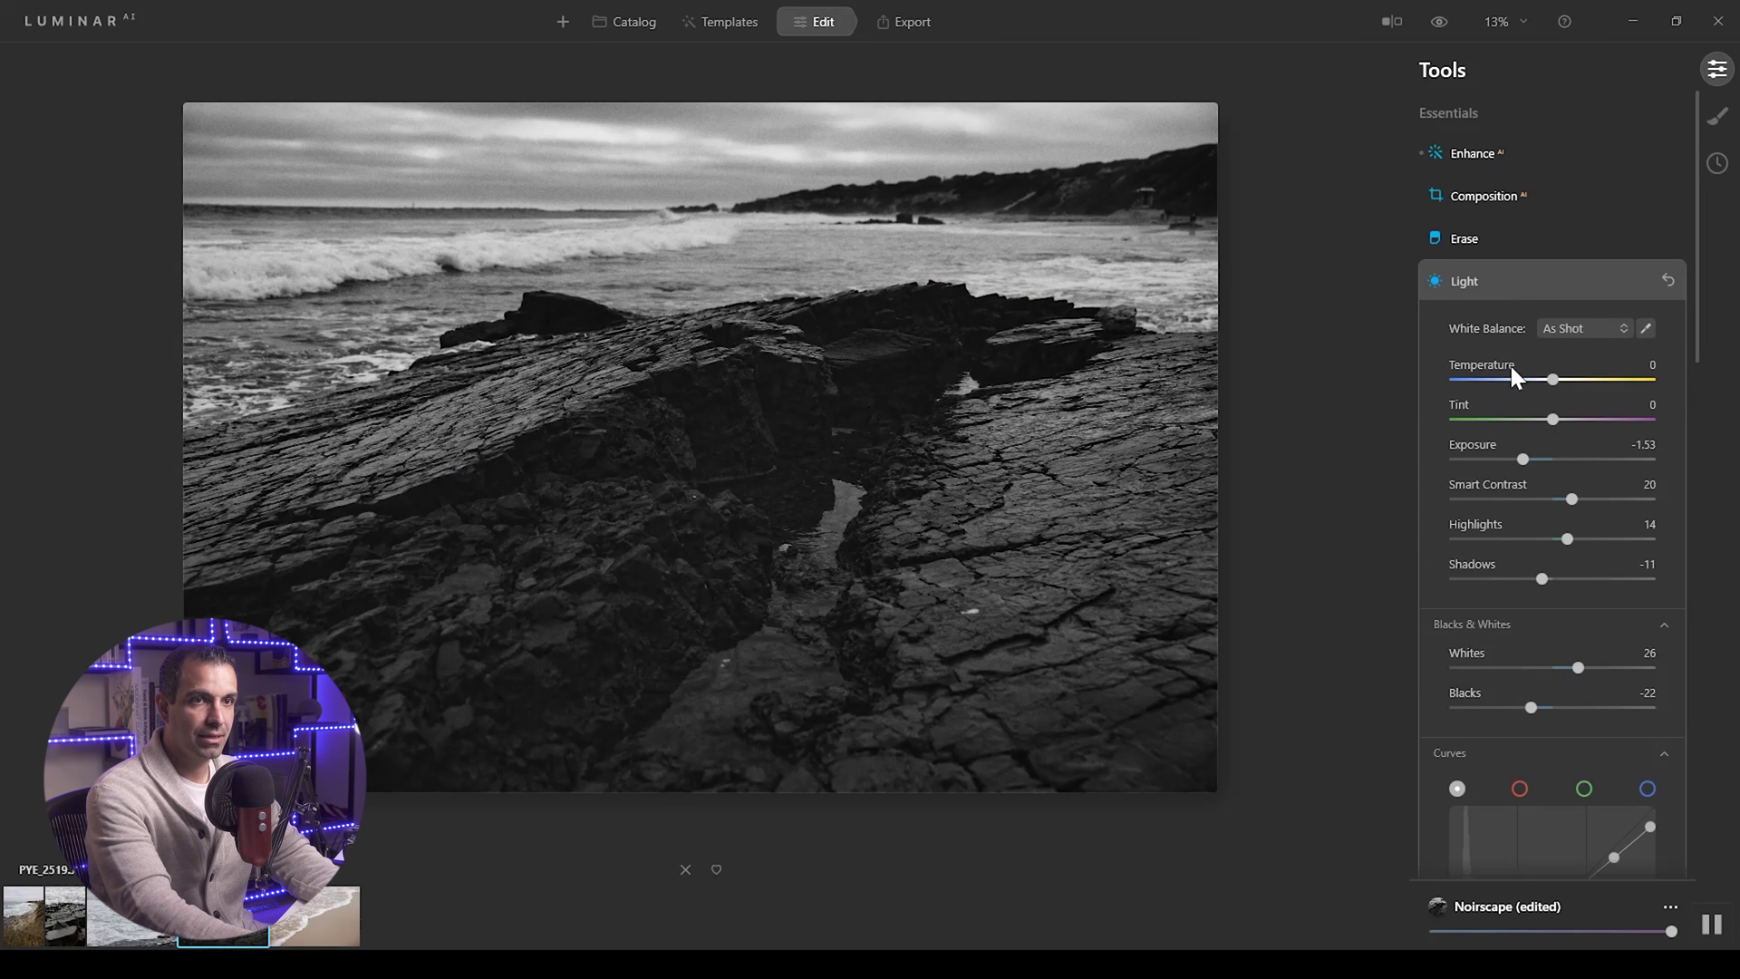
drag(1534, 536, 1560, 498)
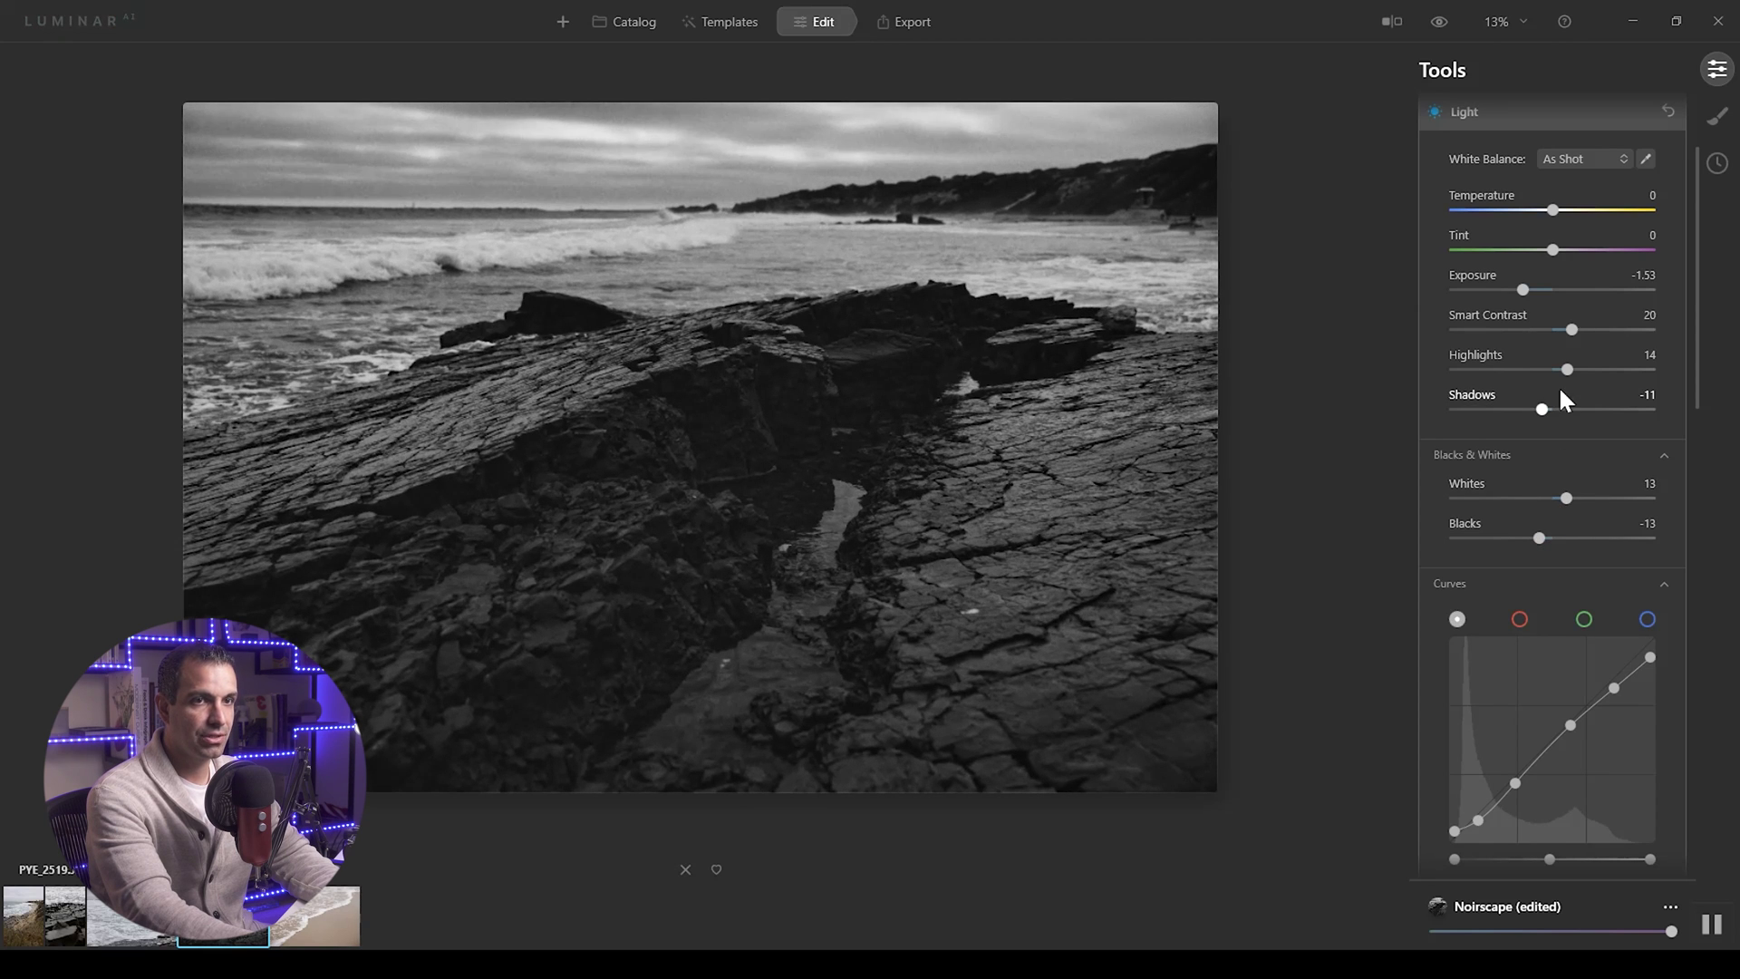
mouse_move(1565, 370)
mouse_down()
mouse_move(1536, 380)
mouse_move(1559, 382)
mouse_up()
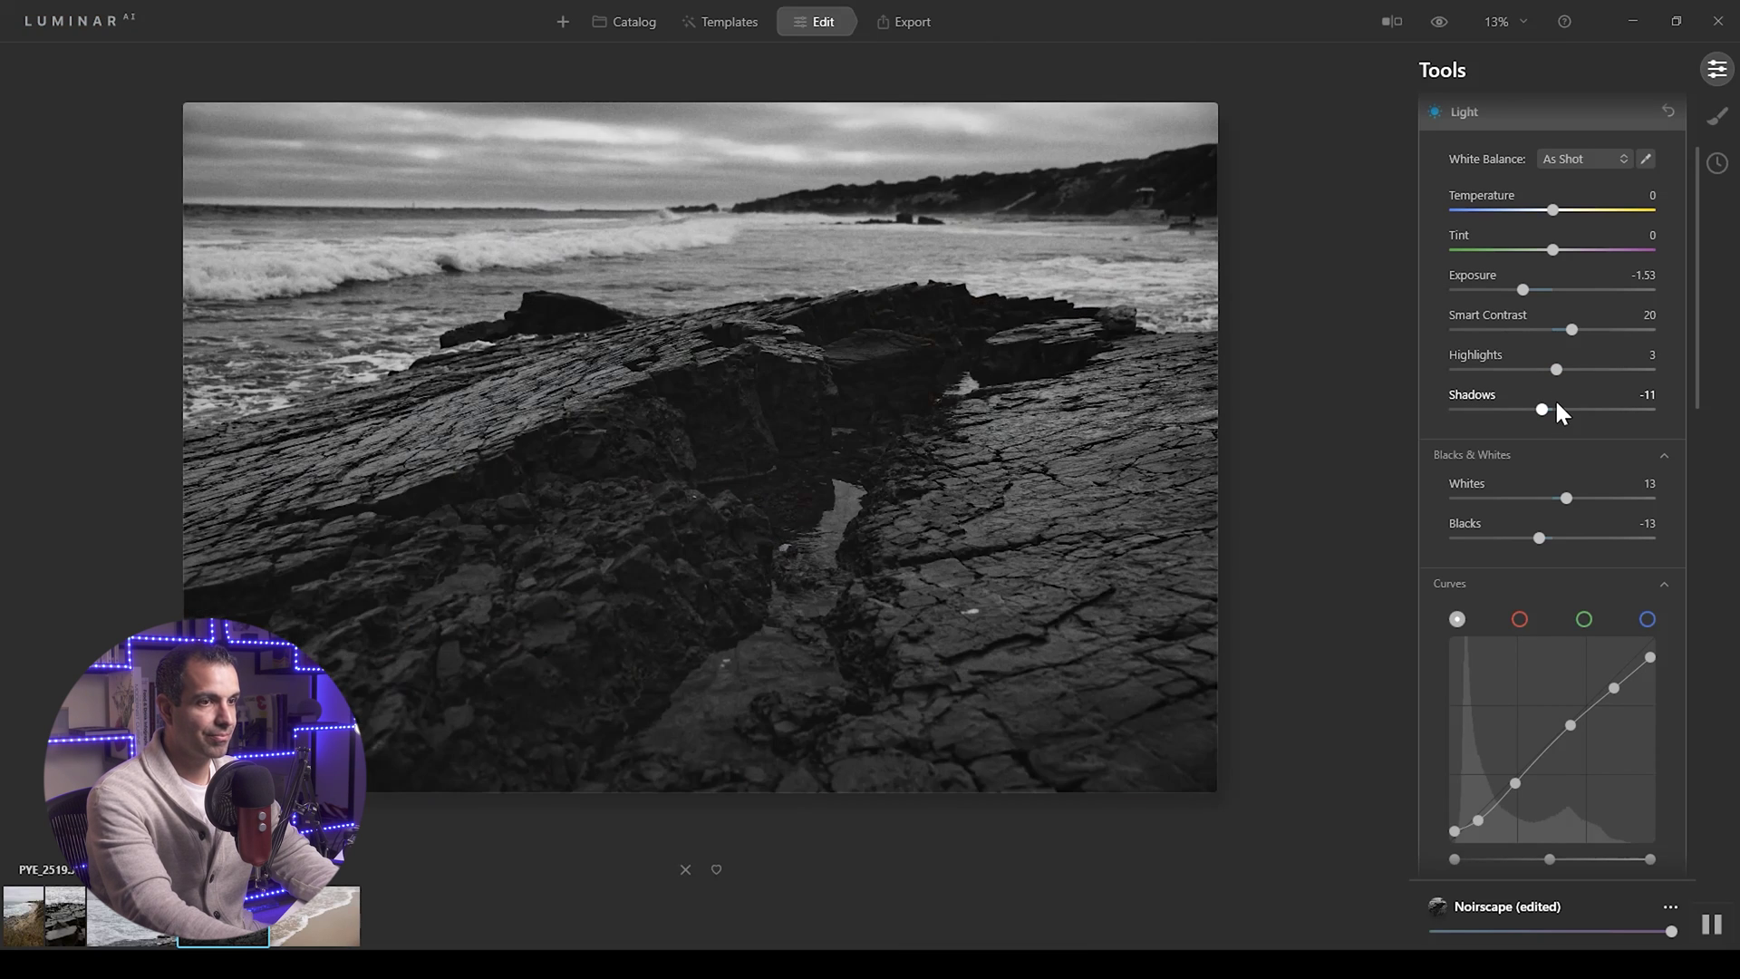
scroll(1614, 462, down, 15)
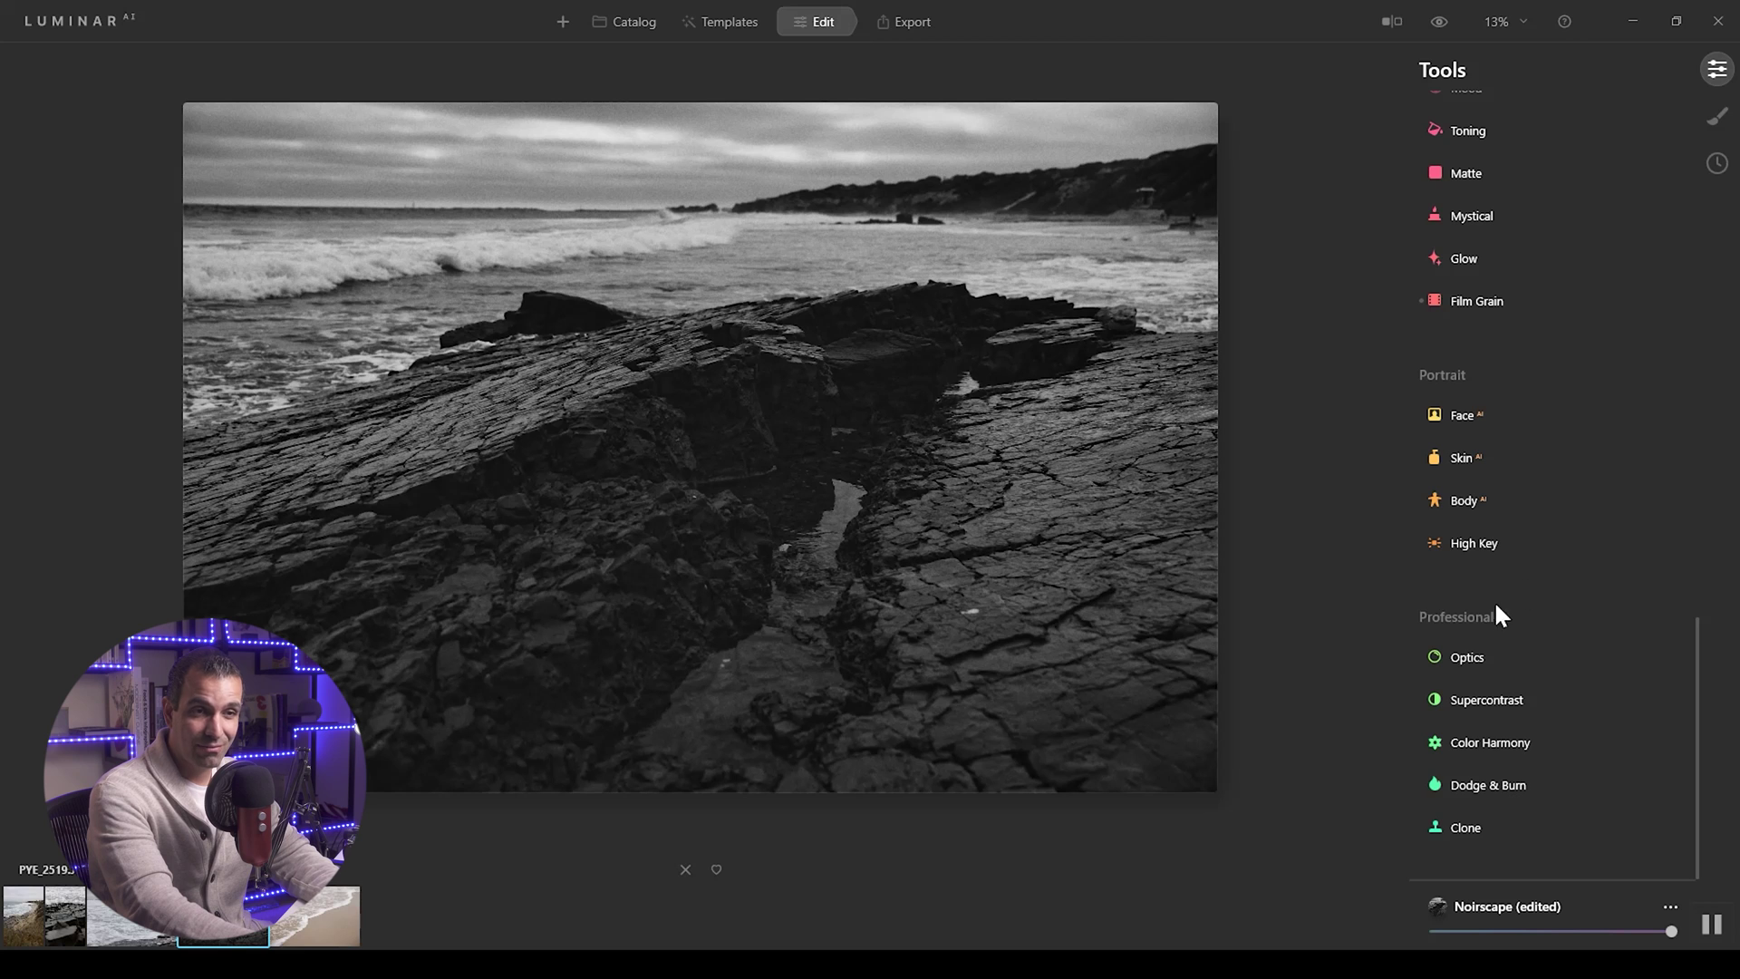
Set Supercontrast Highlights Contrast to 30 with a highlights balance of 10.
click(1488, 699)
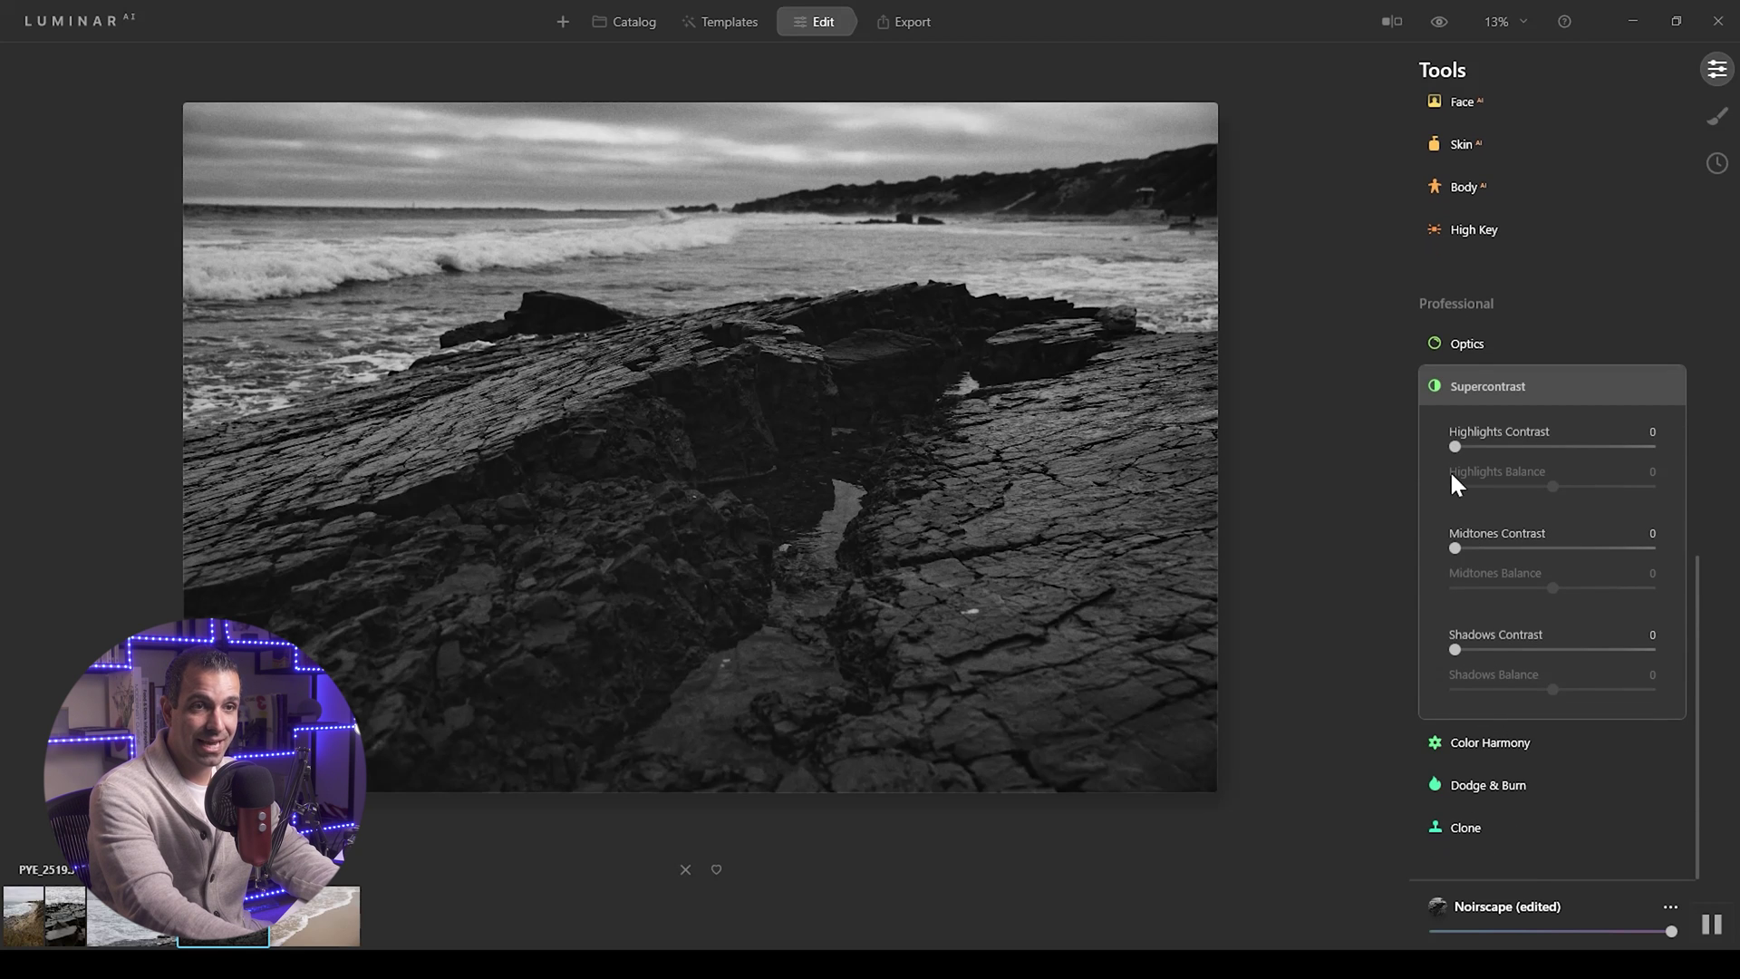
drag(1496, 458, 1527, 486)
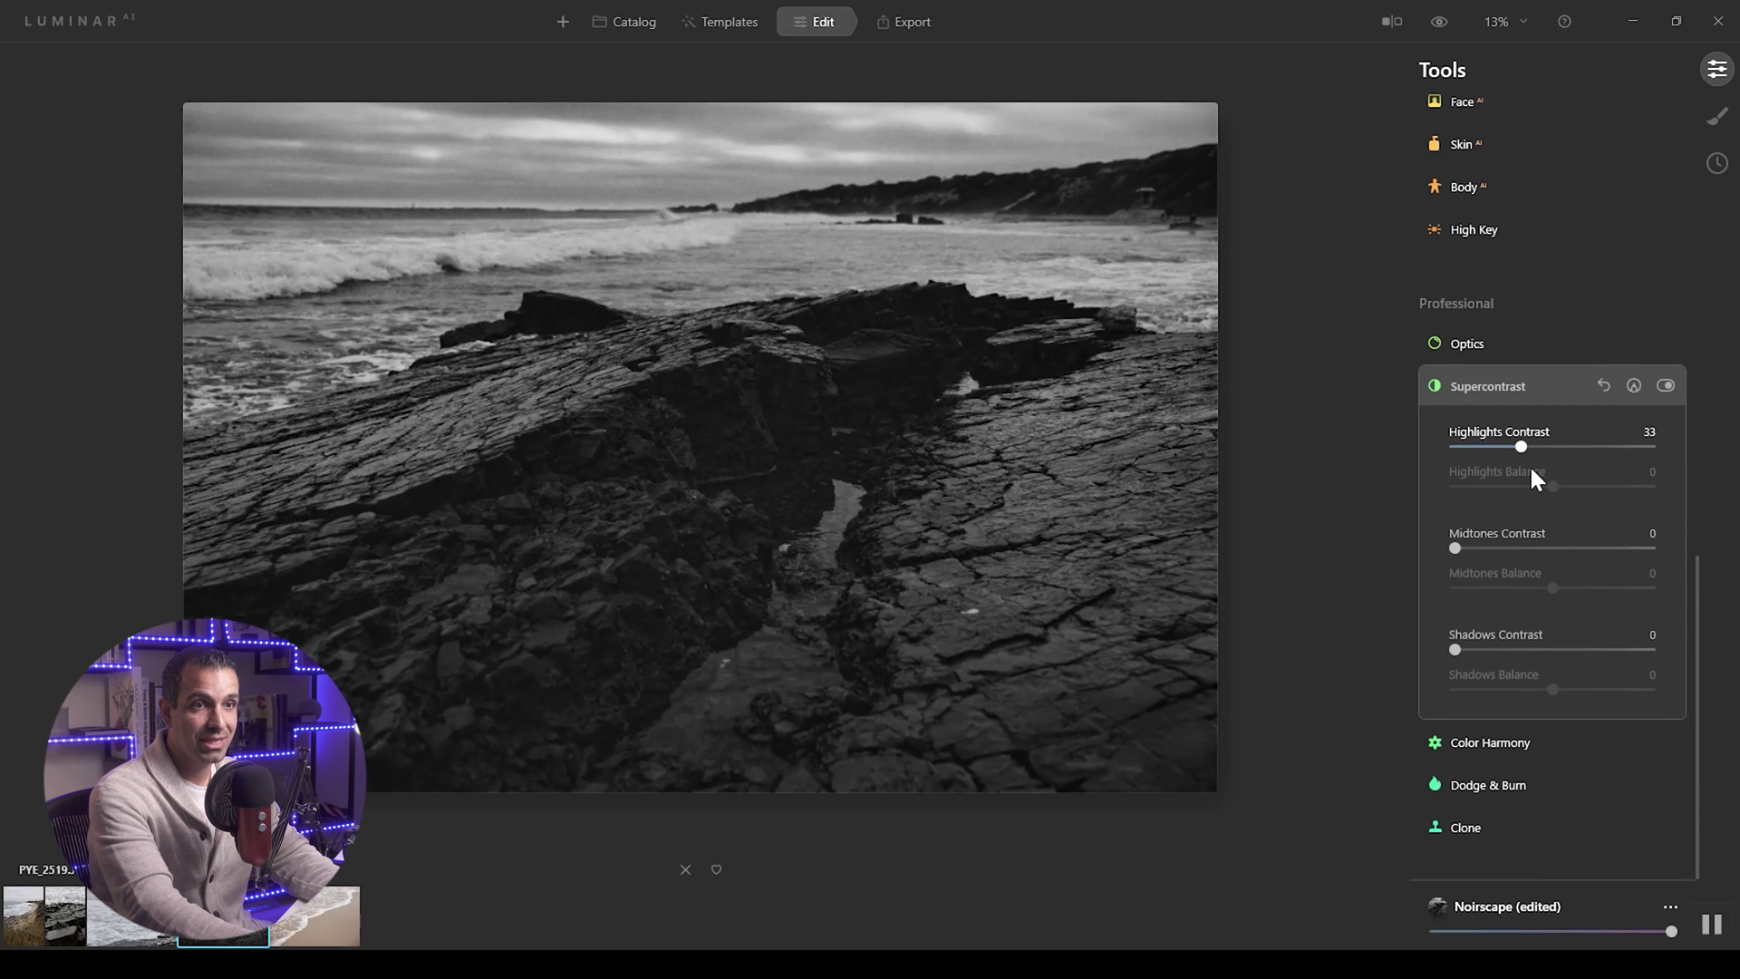
click(1496, 385)
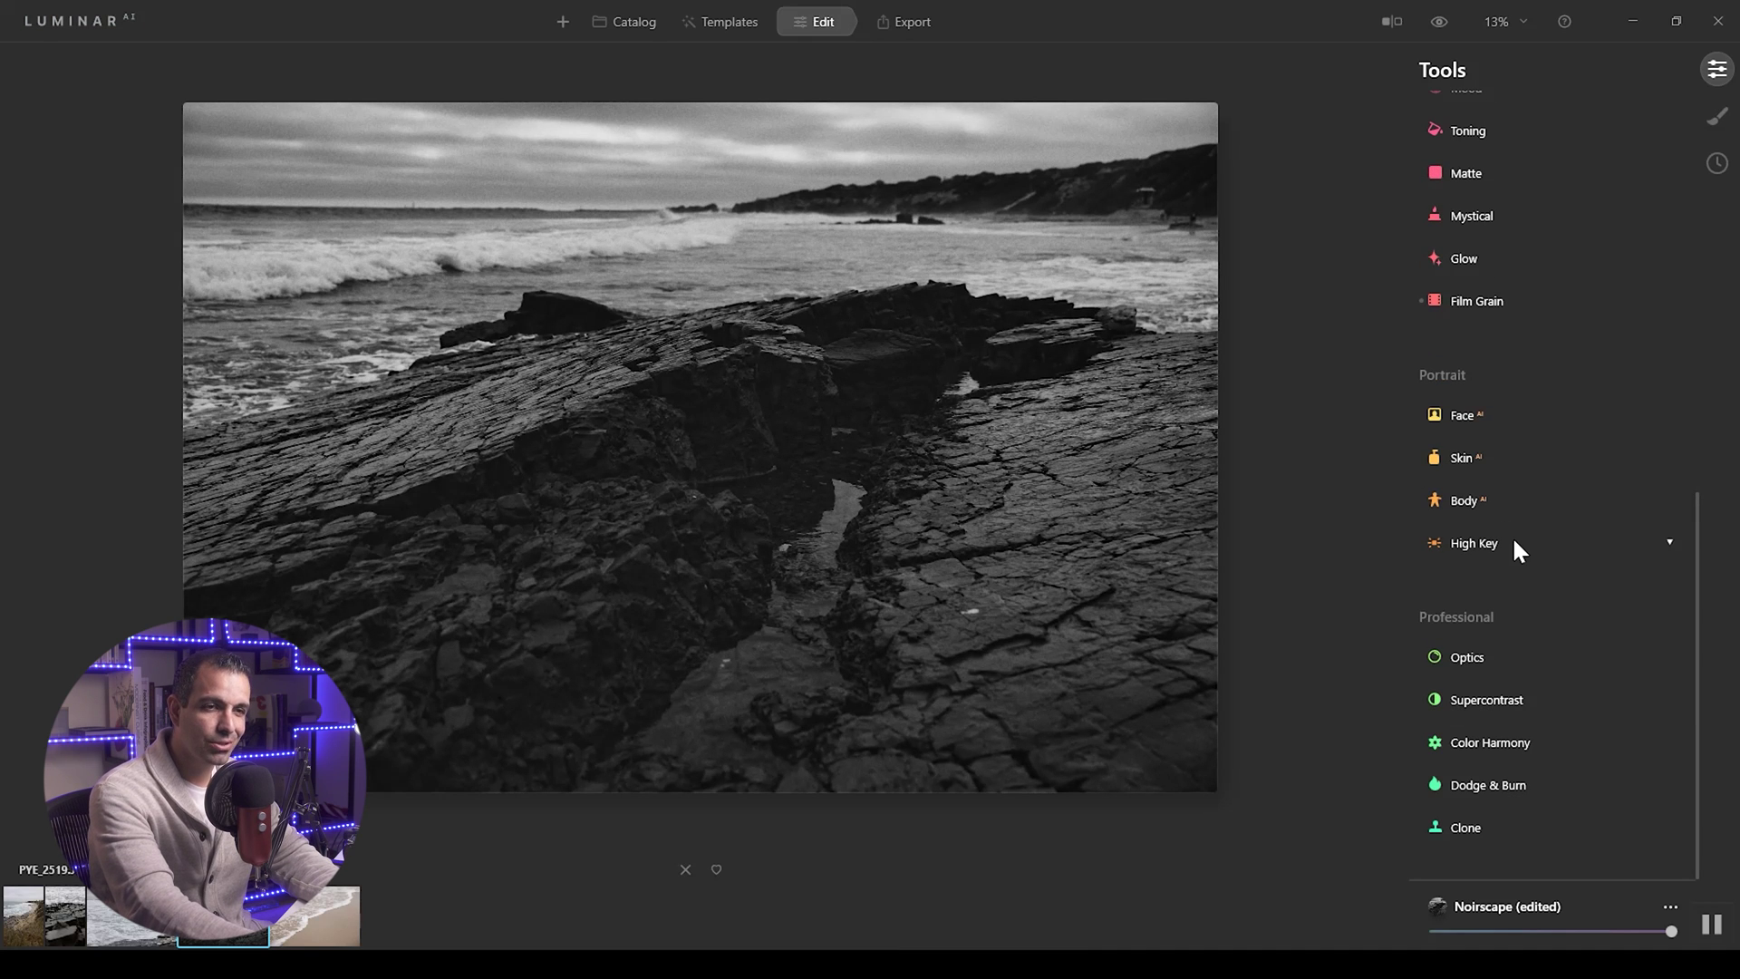
click(1510, 700)
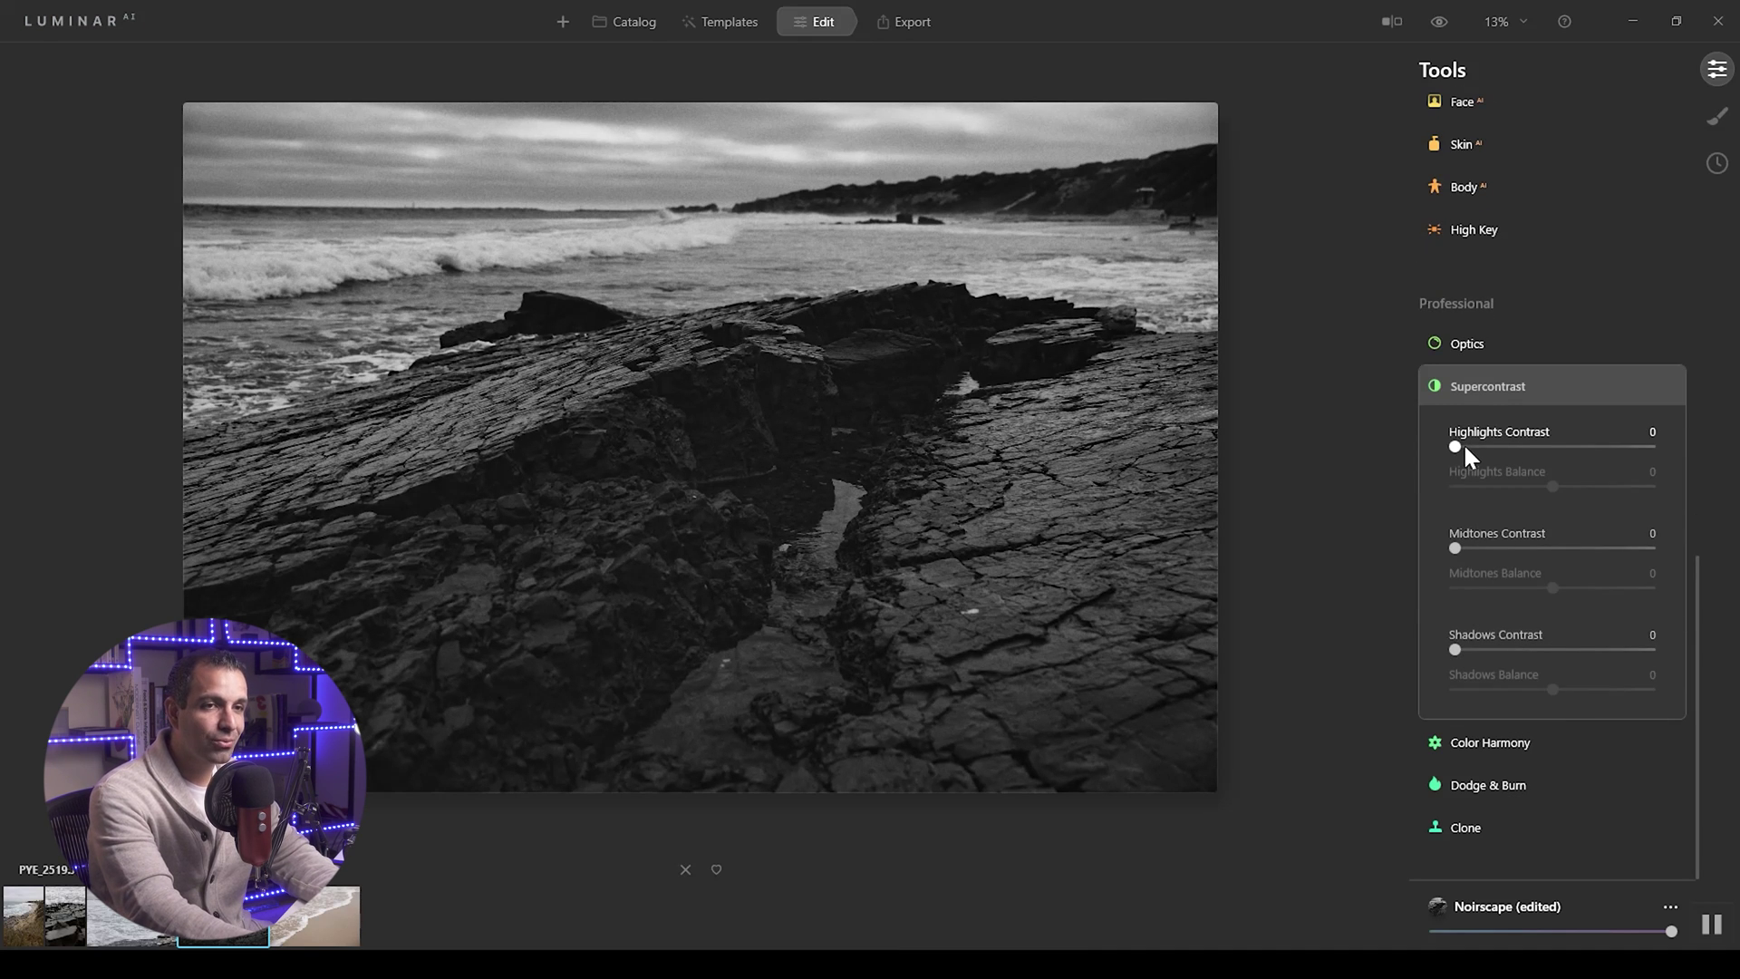
drag(1466, 446, 1503, 448)
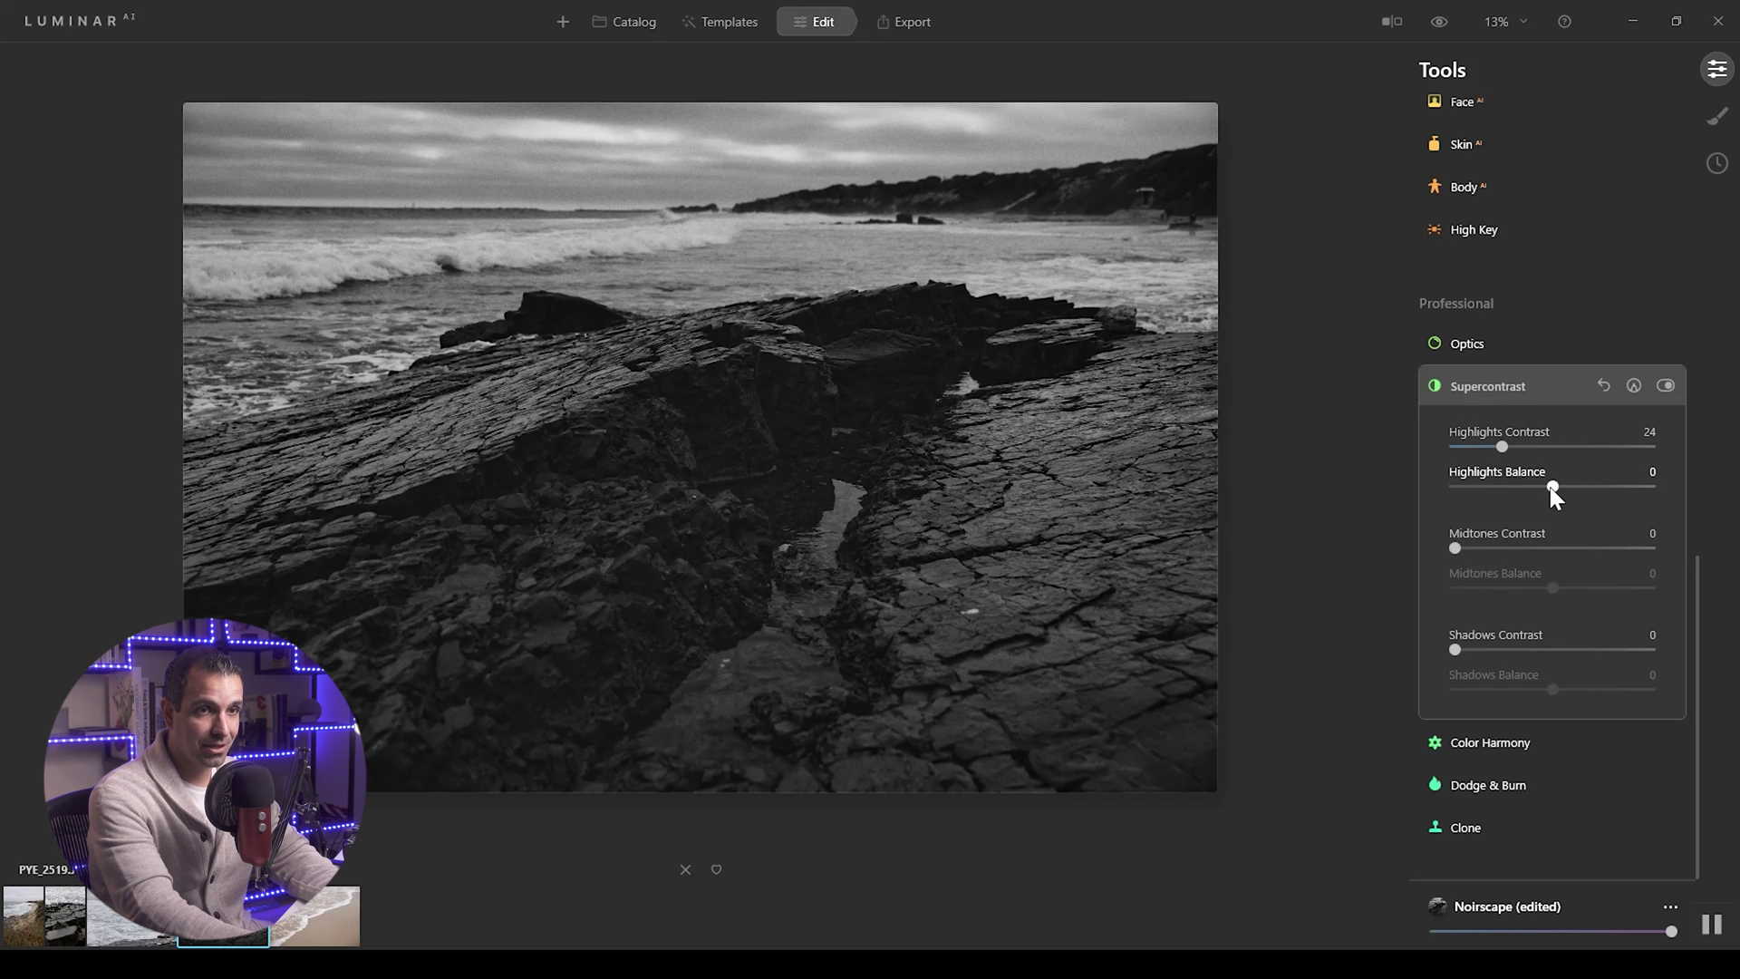
drag(1552, 486, 1449, 451)
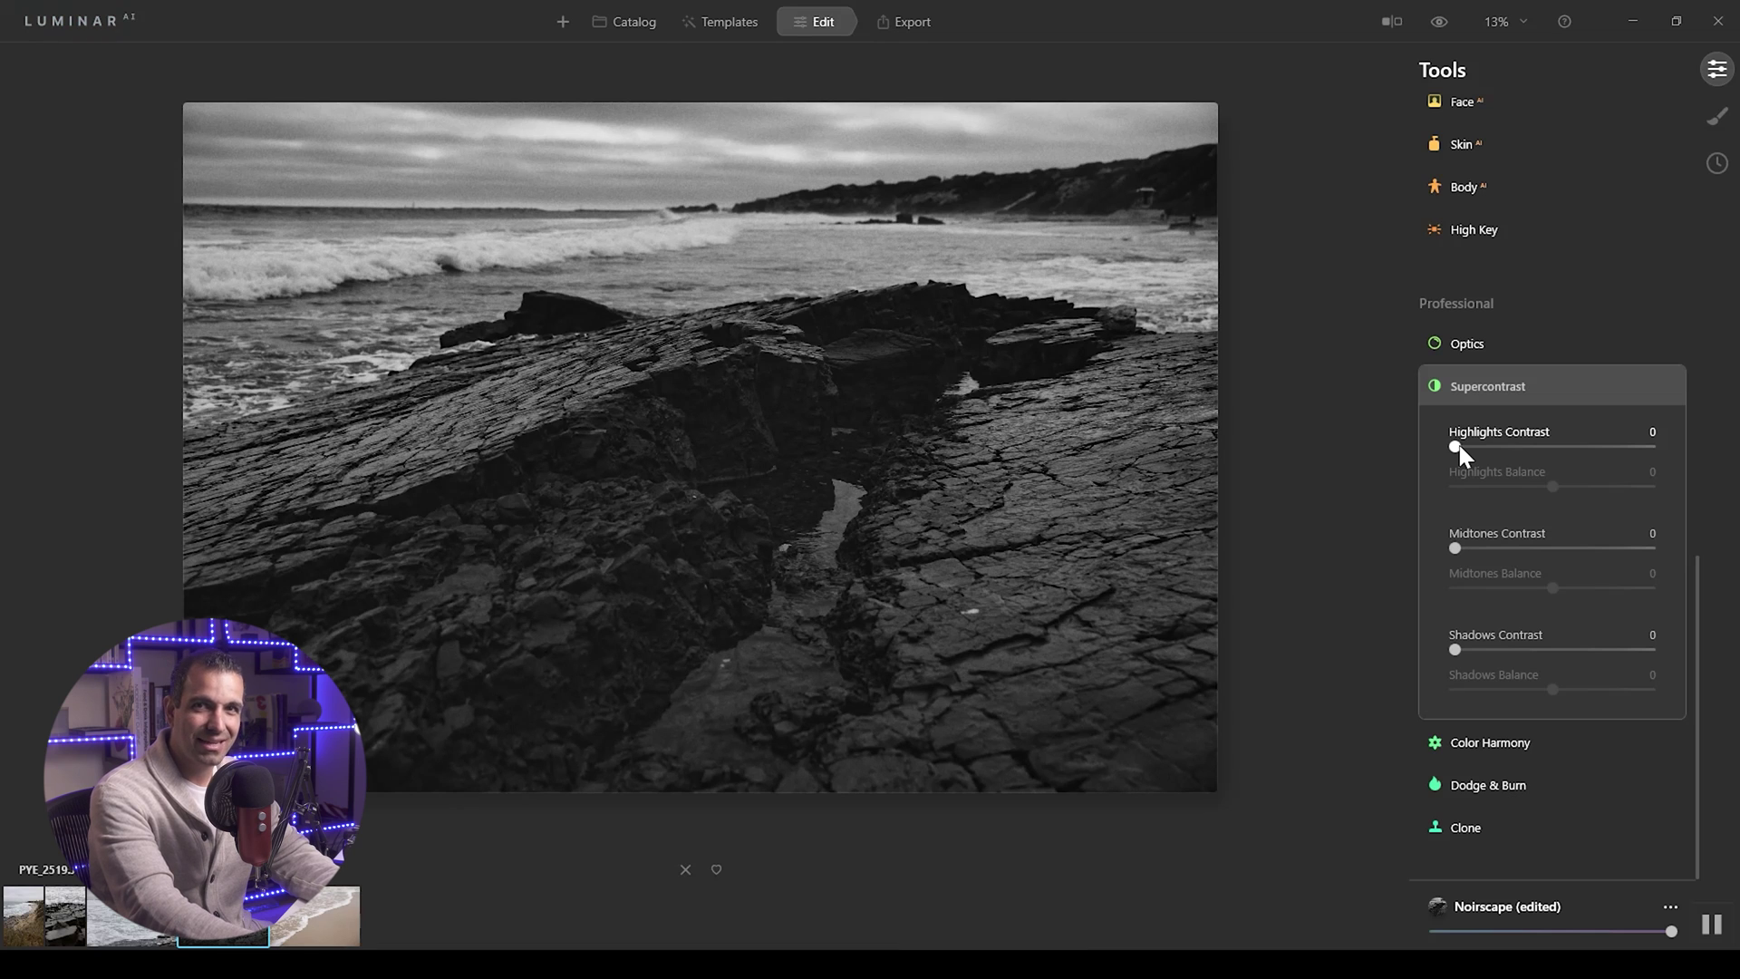
drag(1460, 444, 1559, 500)
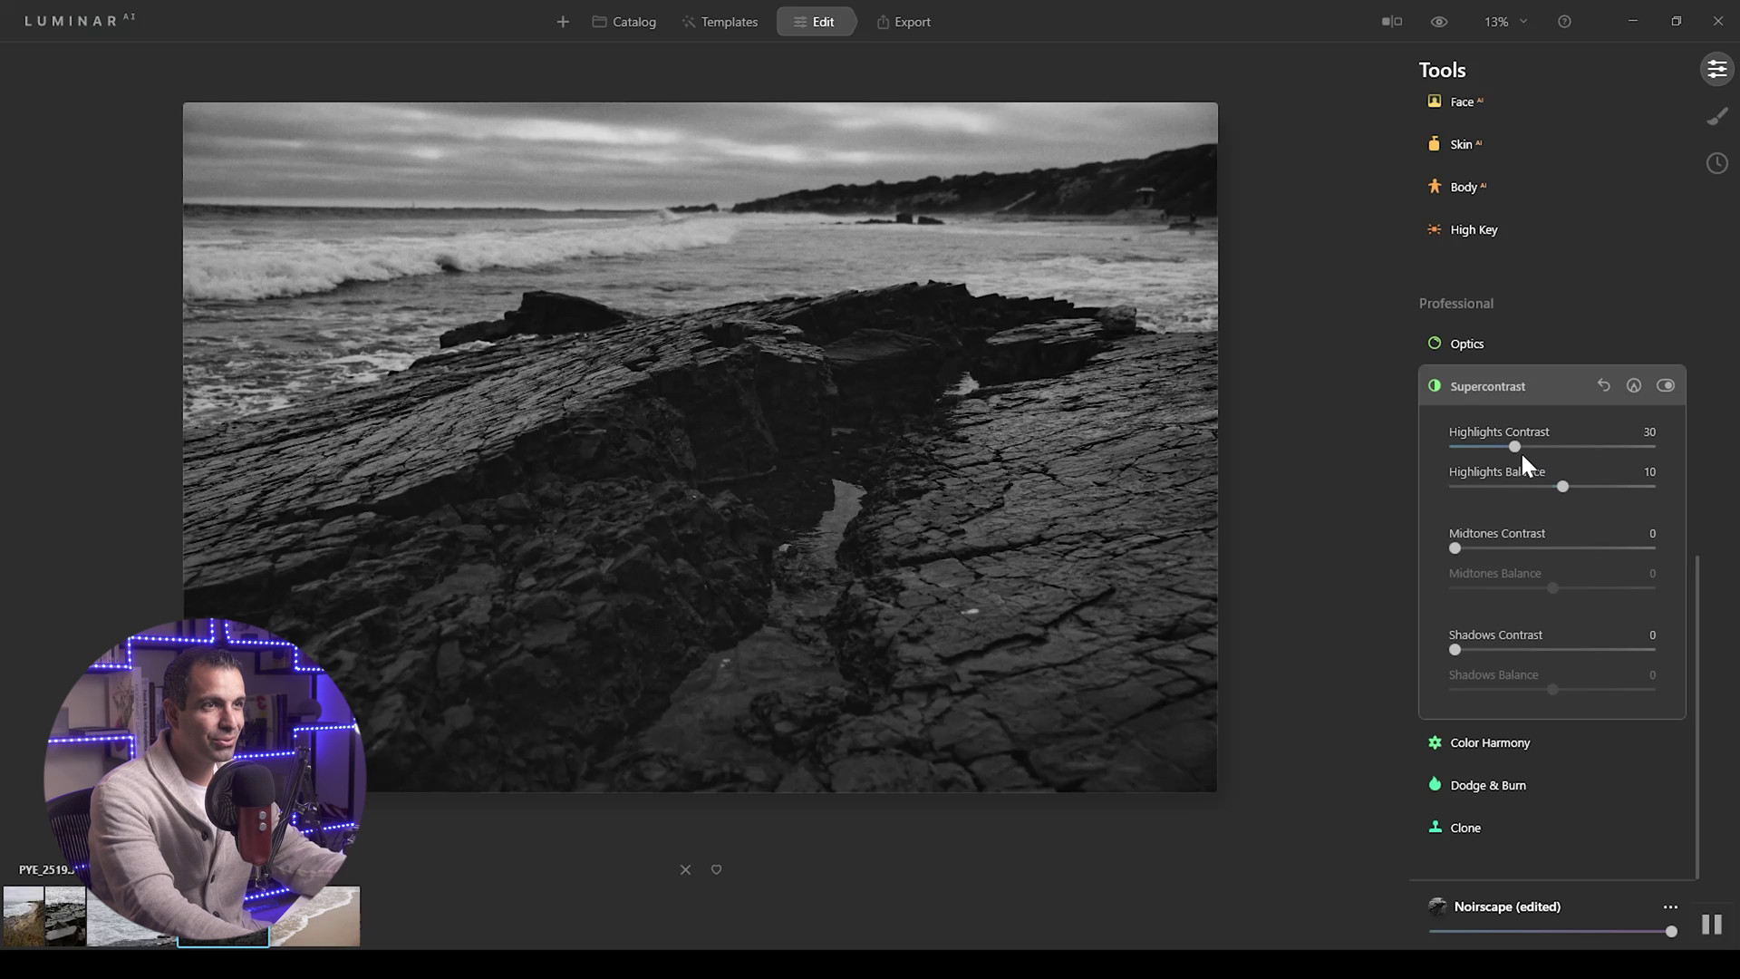
Set Midtones Contrast to 26 and Shadows Contrast to 10, then toggle Supercontrast to compare.
drag(1458, 549, 1500, 551)
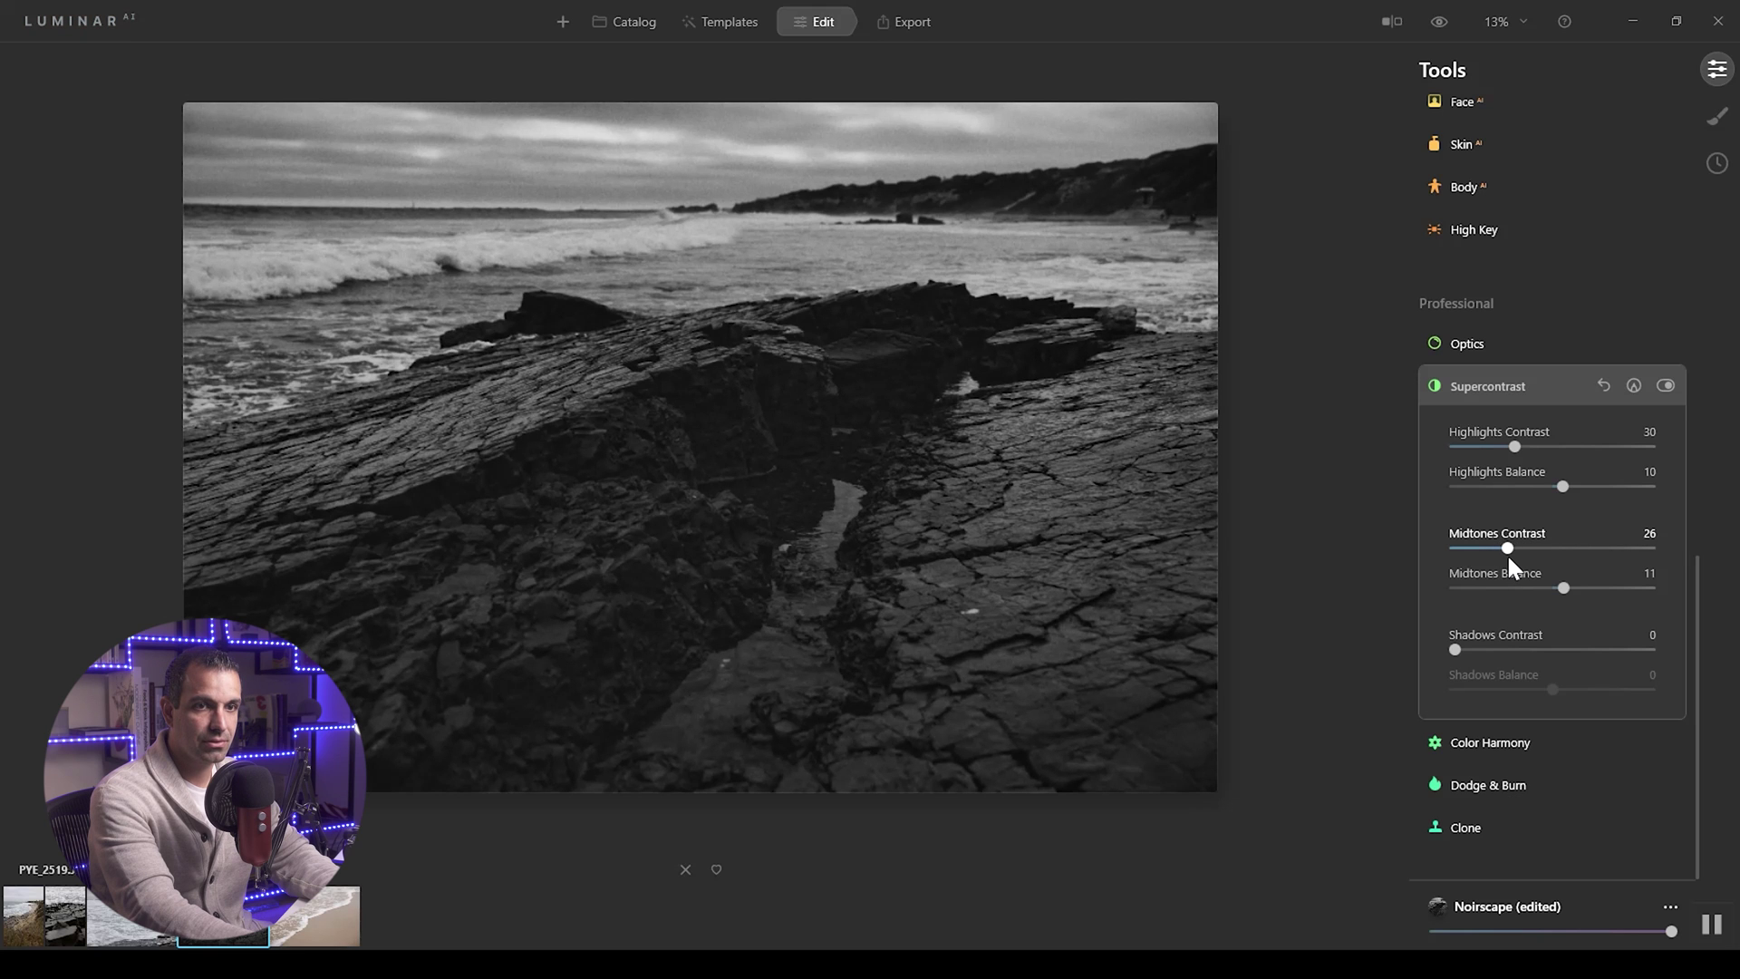
drag(1455, 649, 1563, 695)
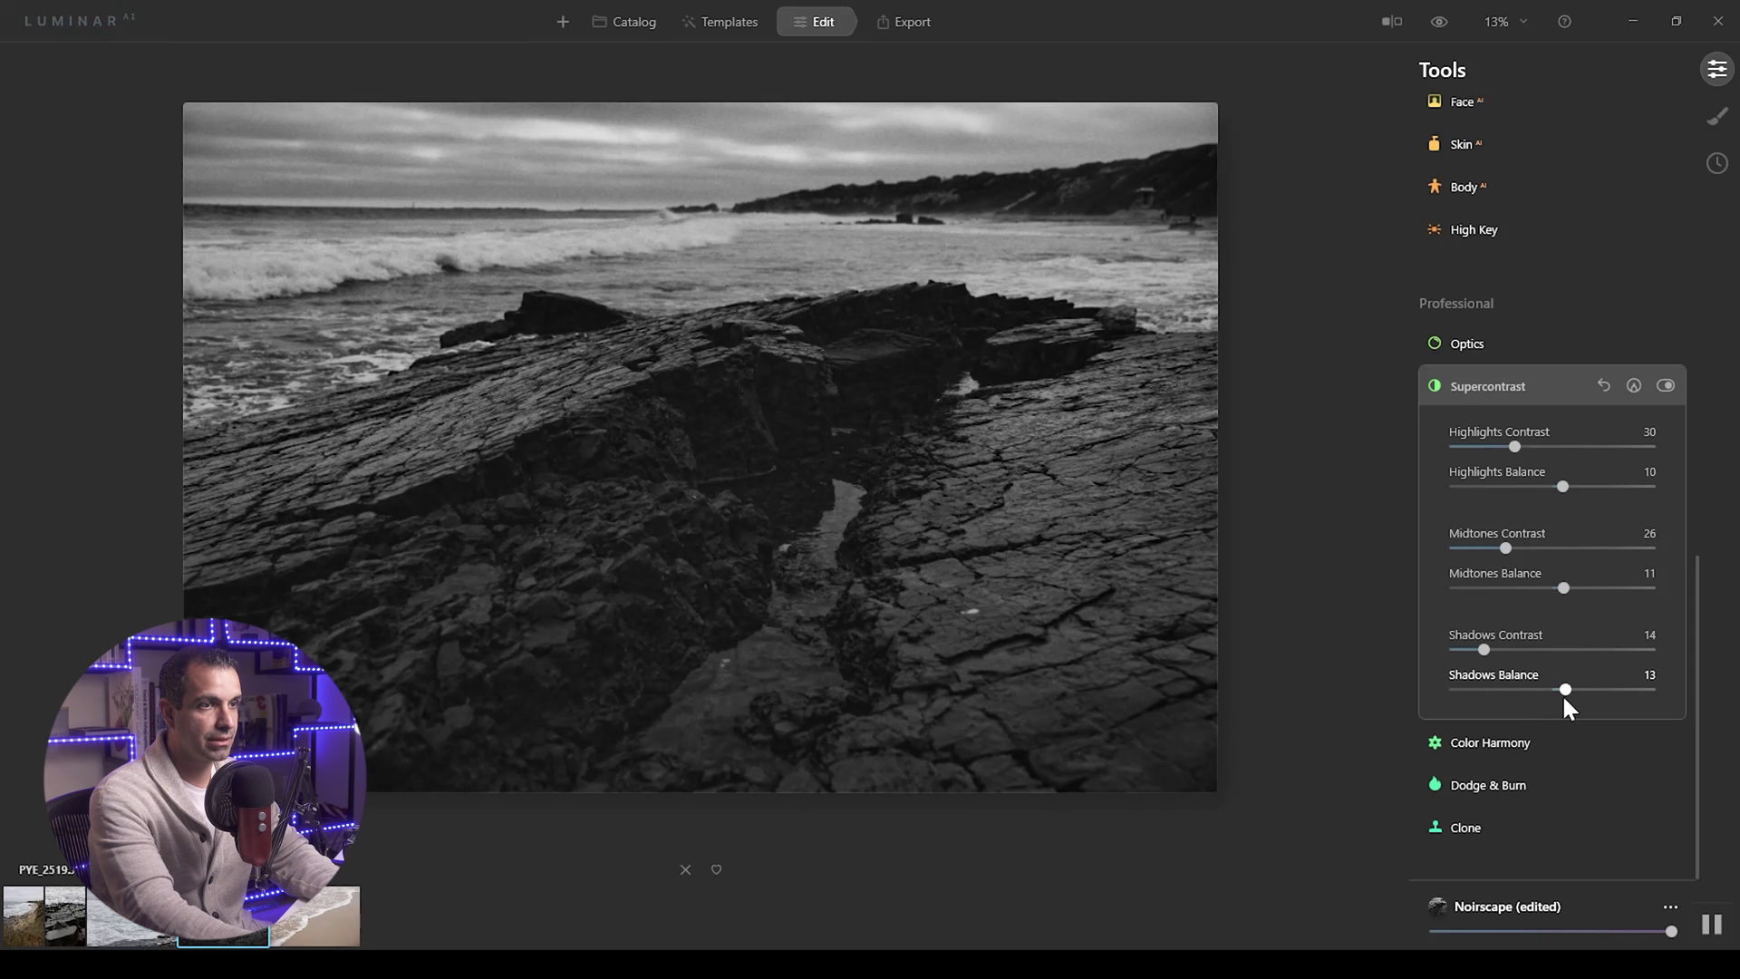
drag(1484, 651, 1476, 651)
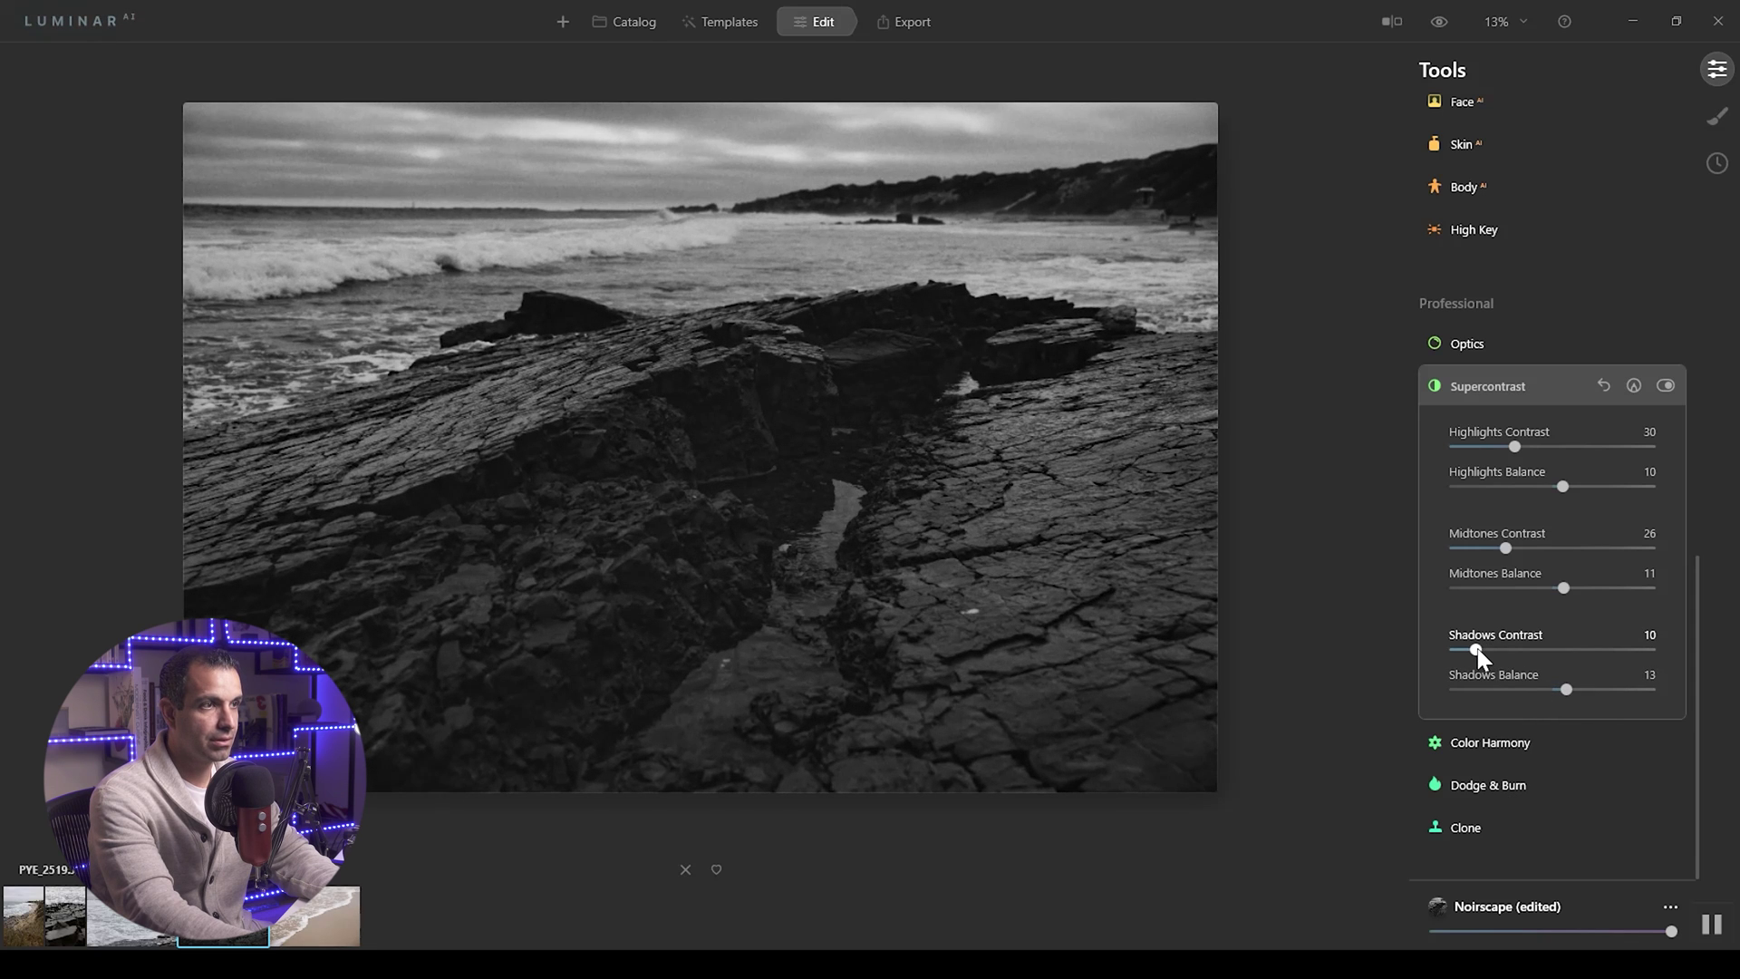
click(1666, 384)
click(1666, 386)
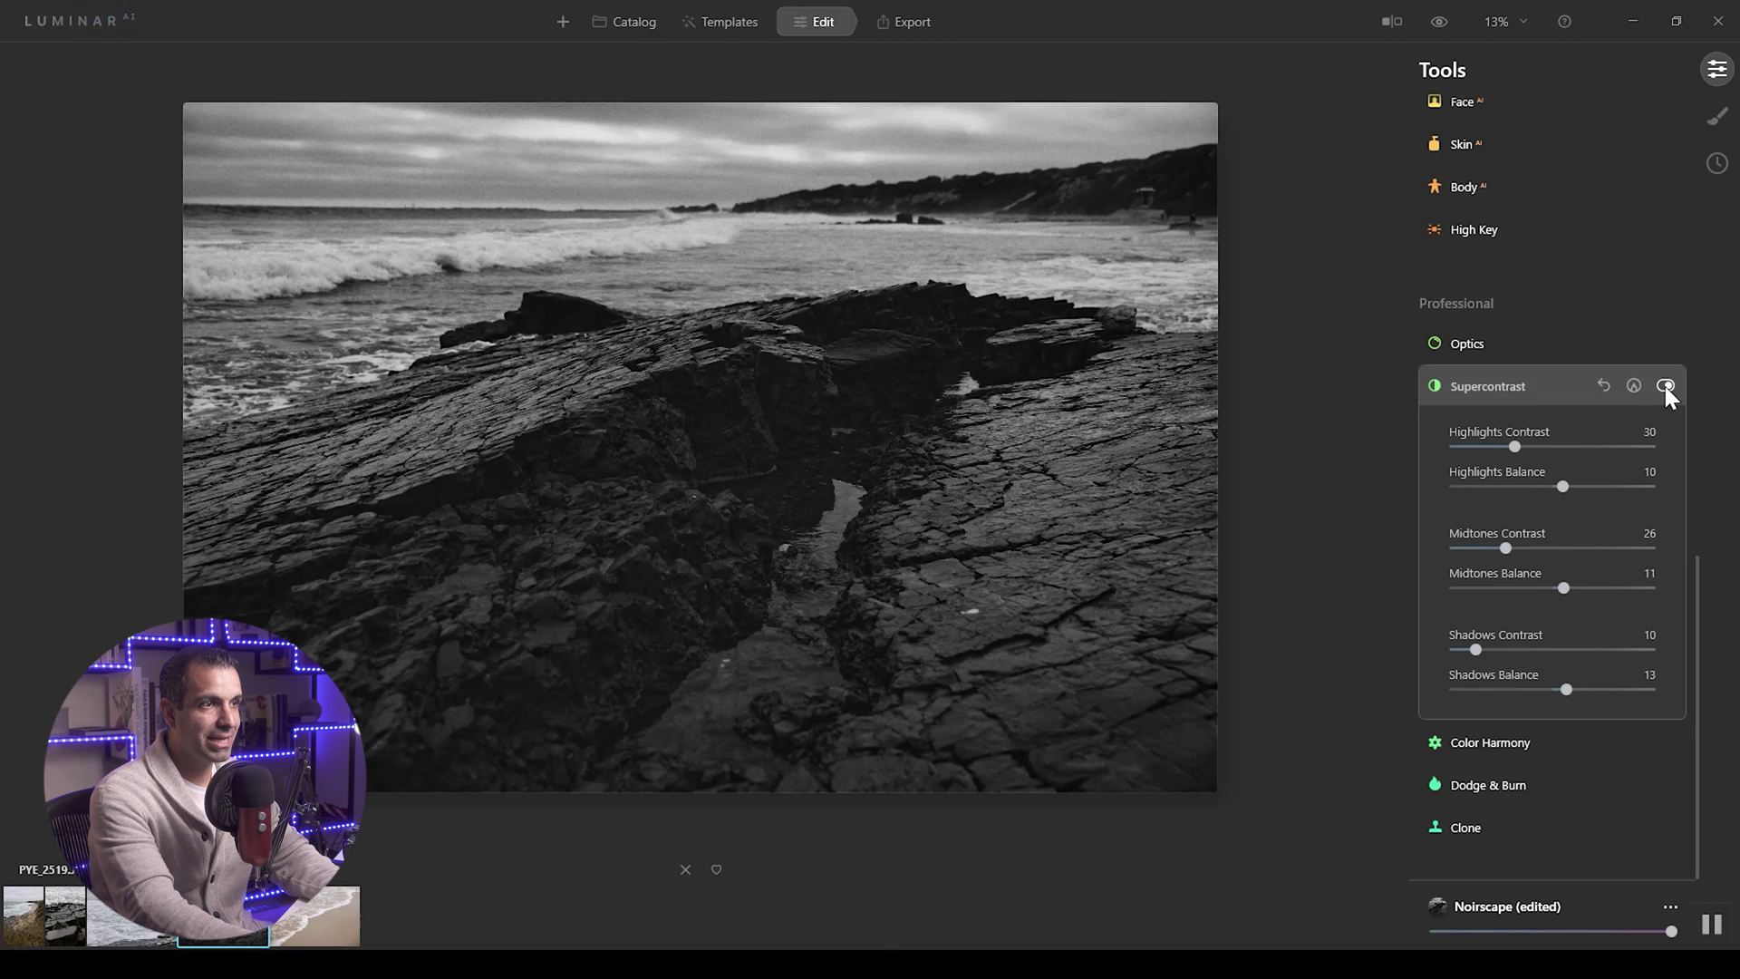
click(1664, 385)
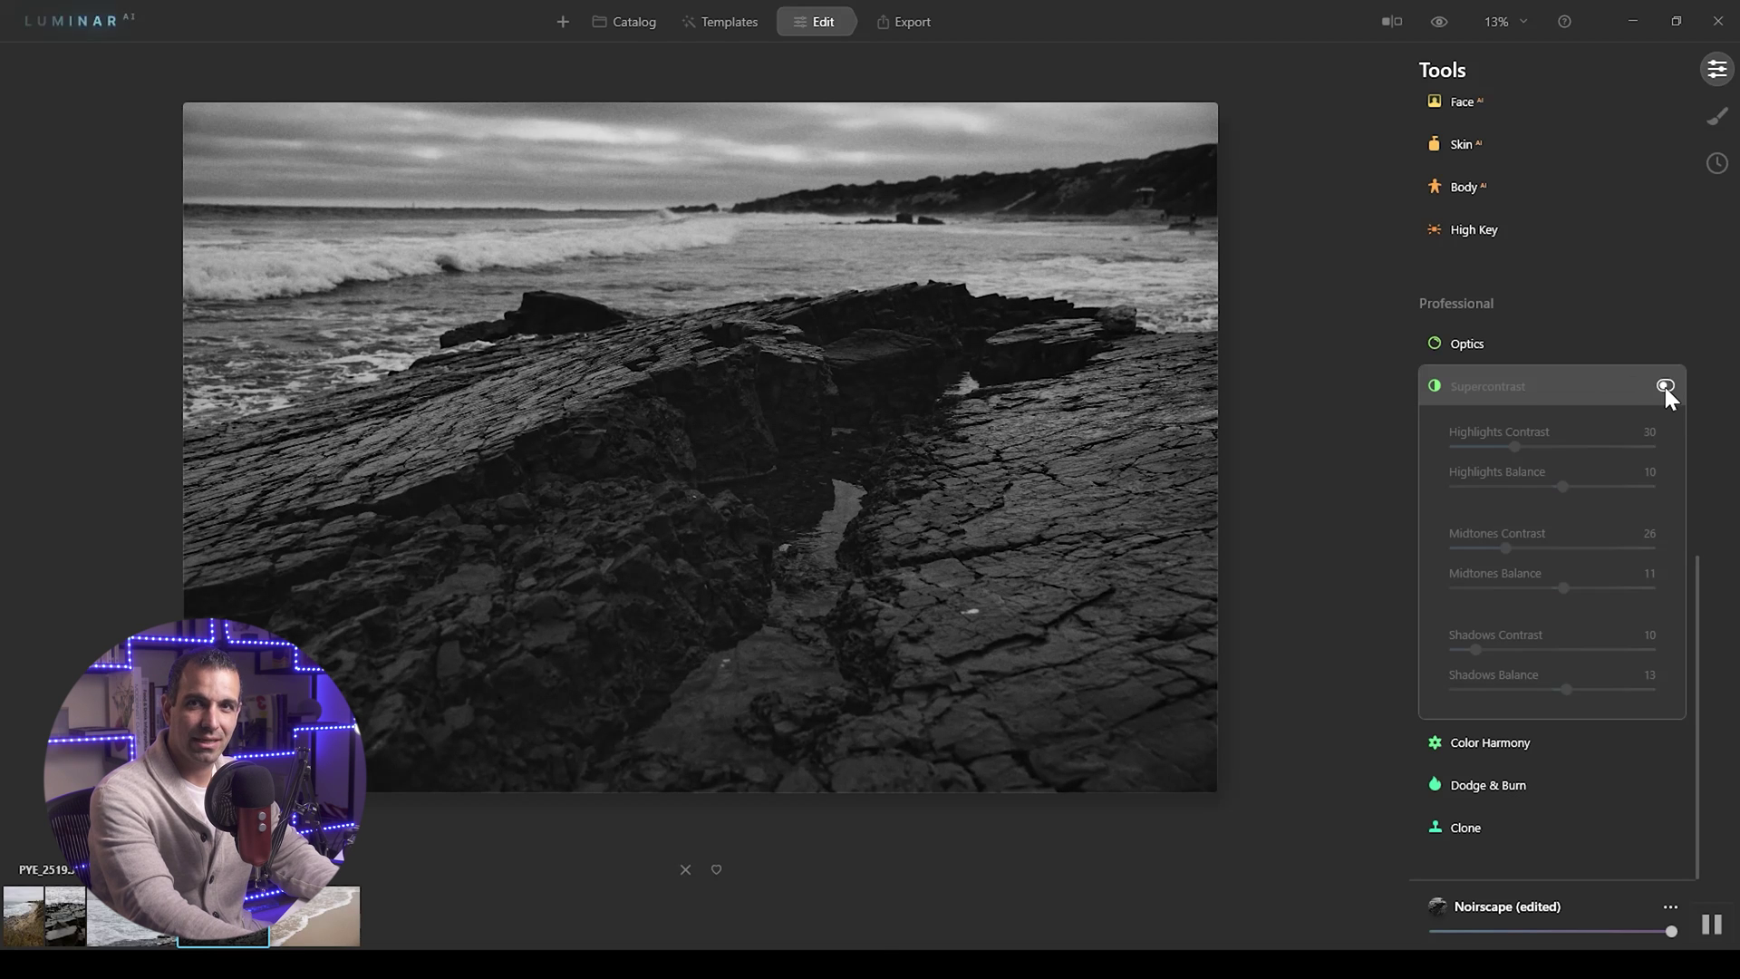
click(1666, 388)
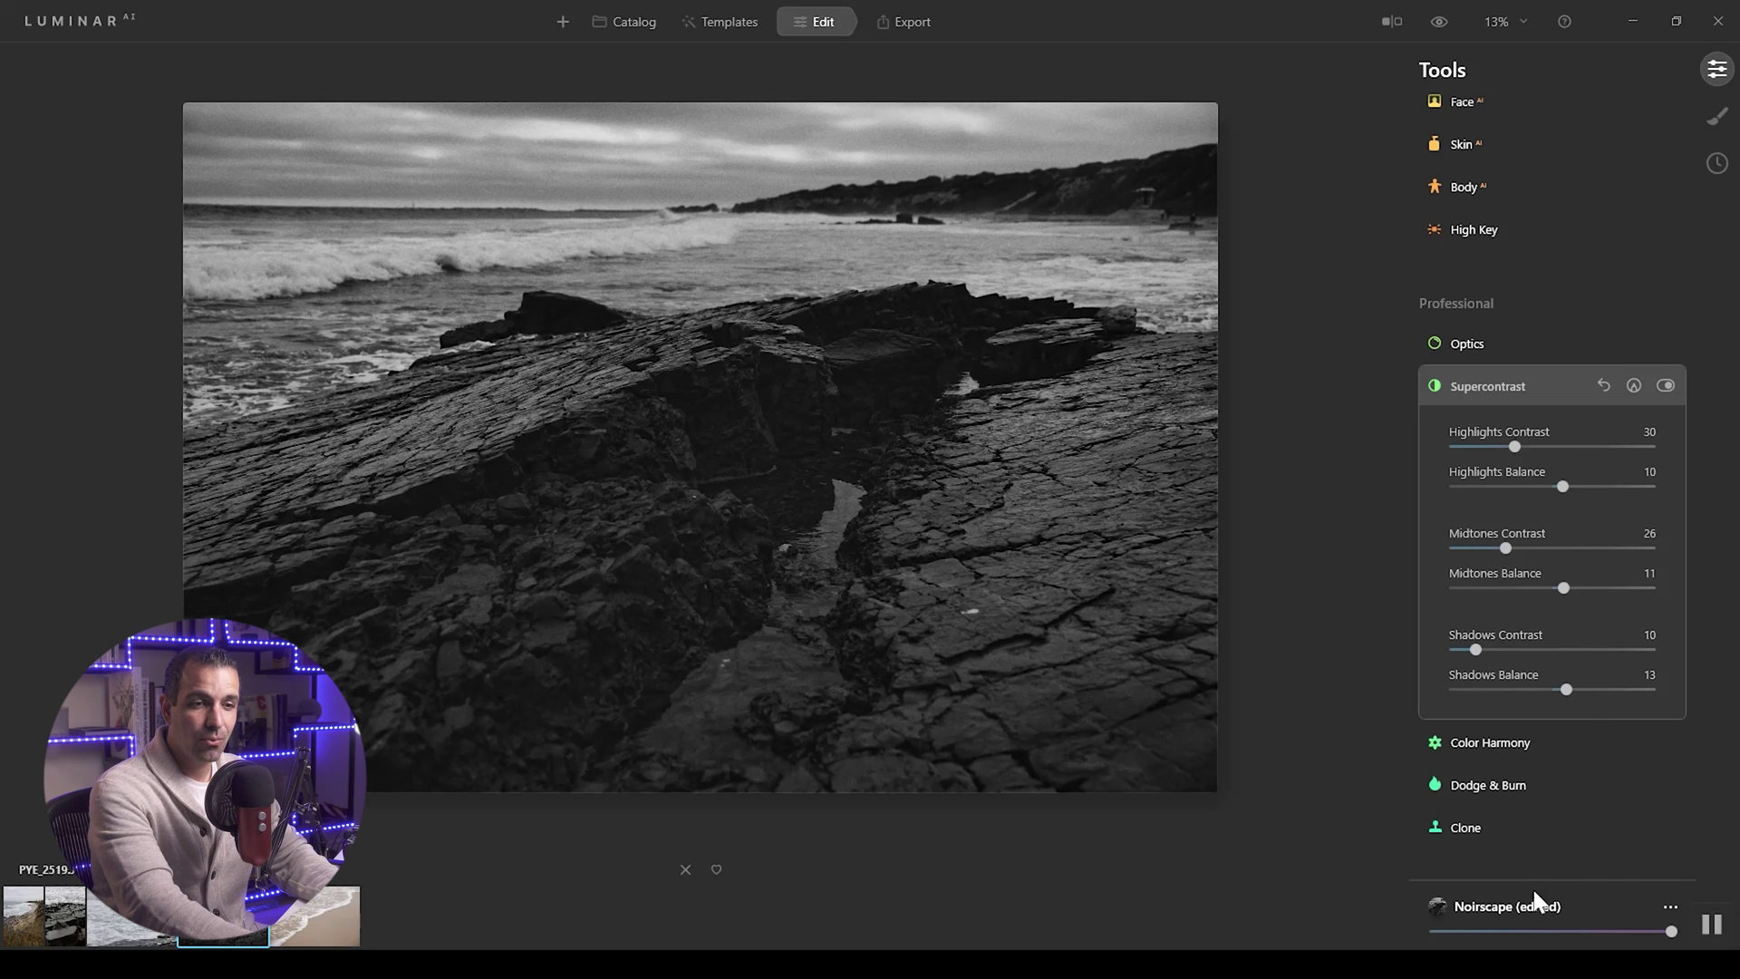
Save the Noirscape adjustments as template 'Noirscape edit' and rename it 'Pye Cinematic B+W' in My Templates.
click(1668, 905)
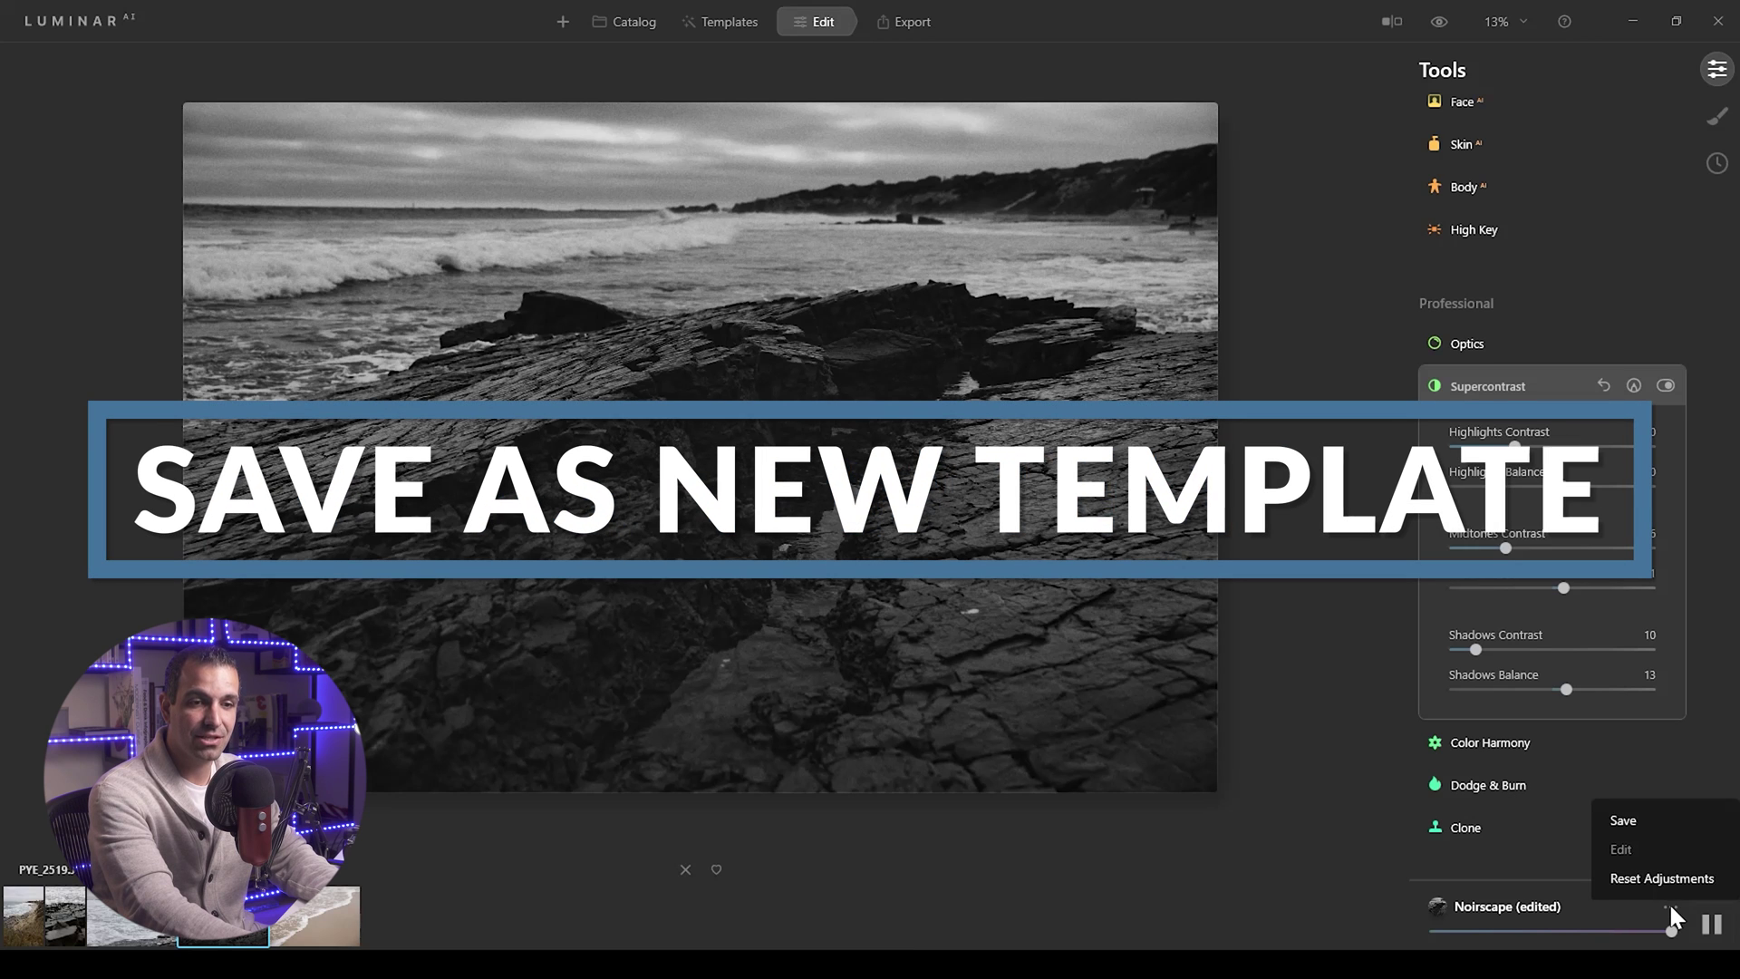
click(1668, 821)
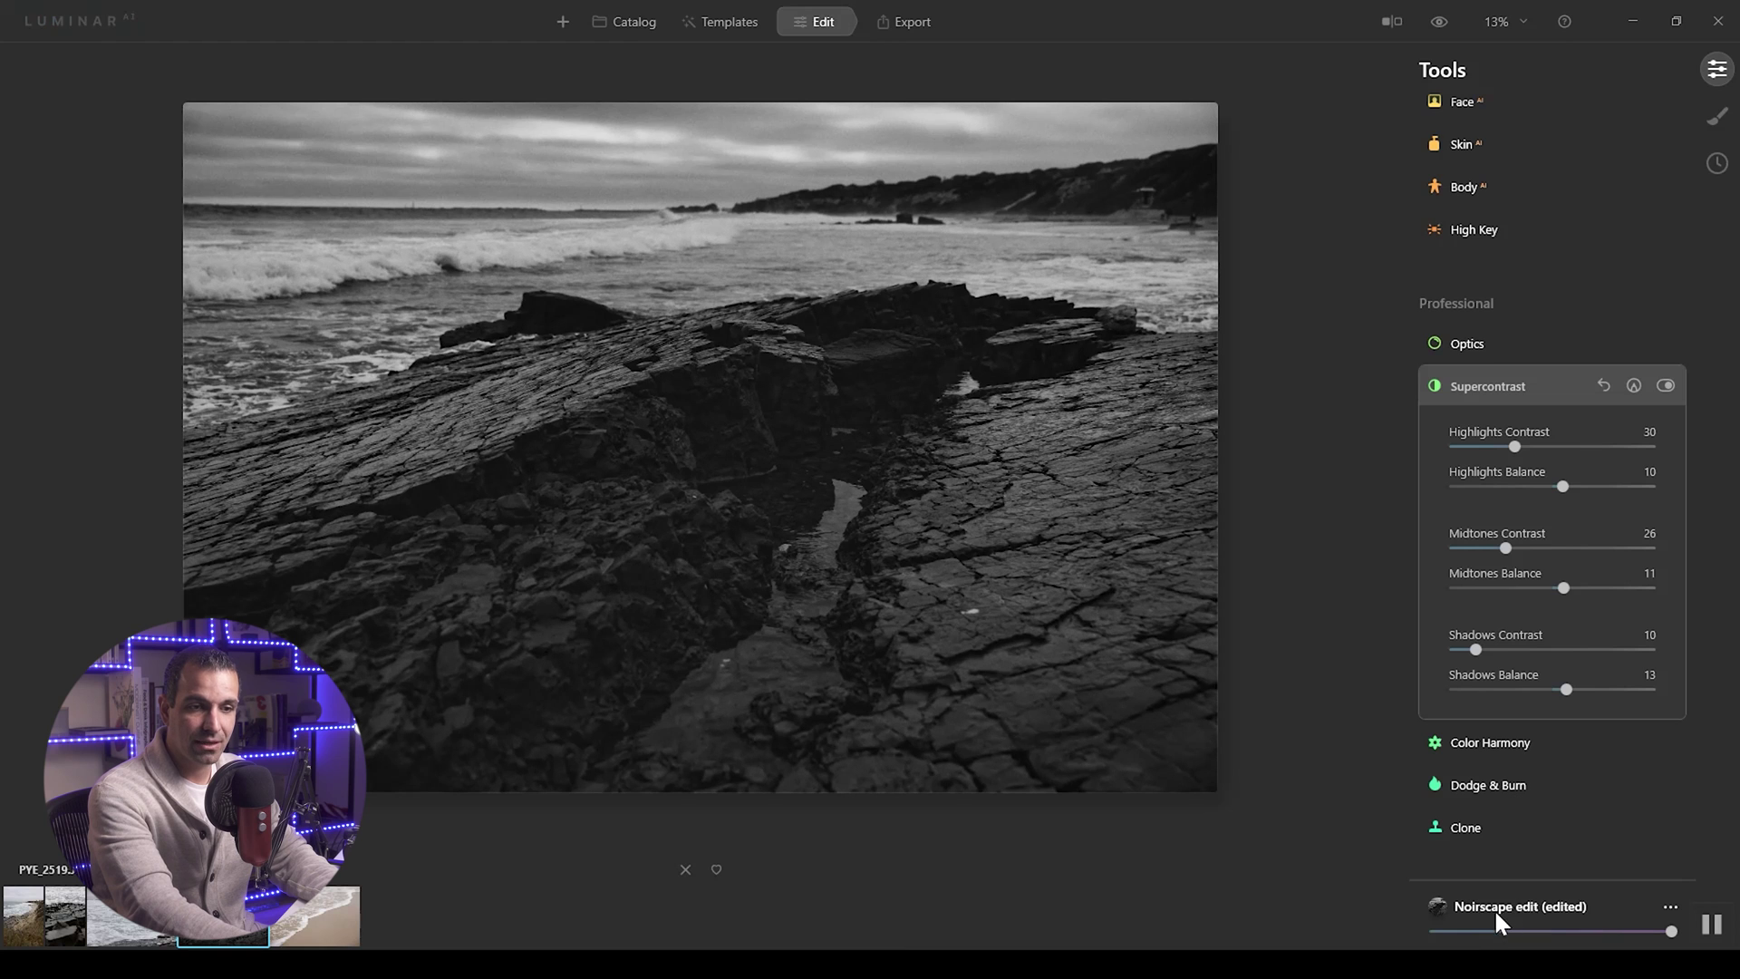
click(1576, 913)
click(1521, 370)
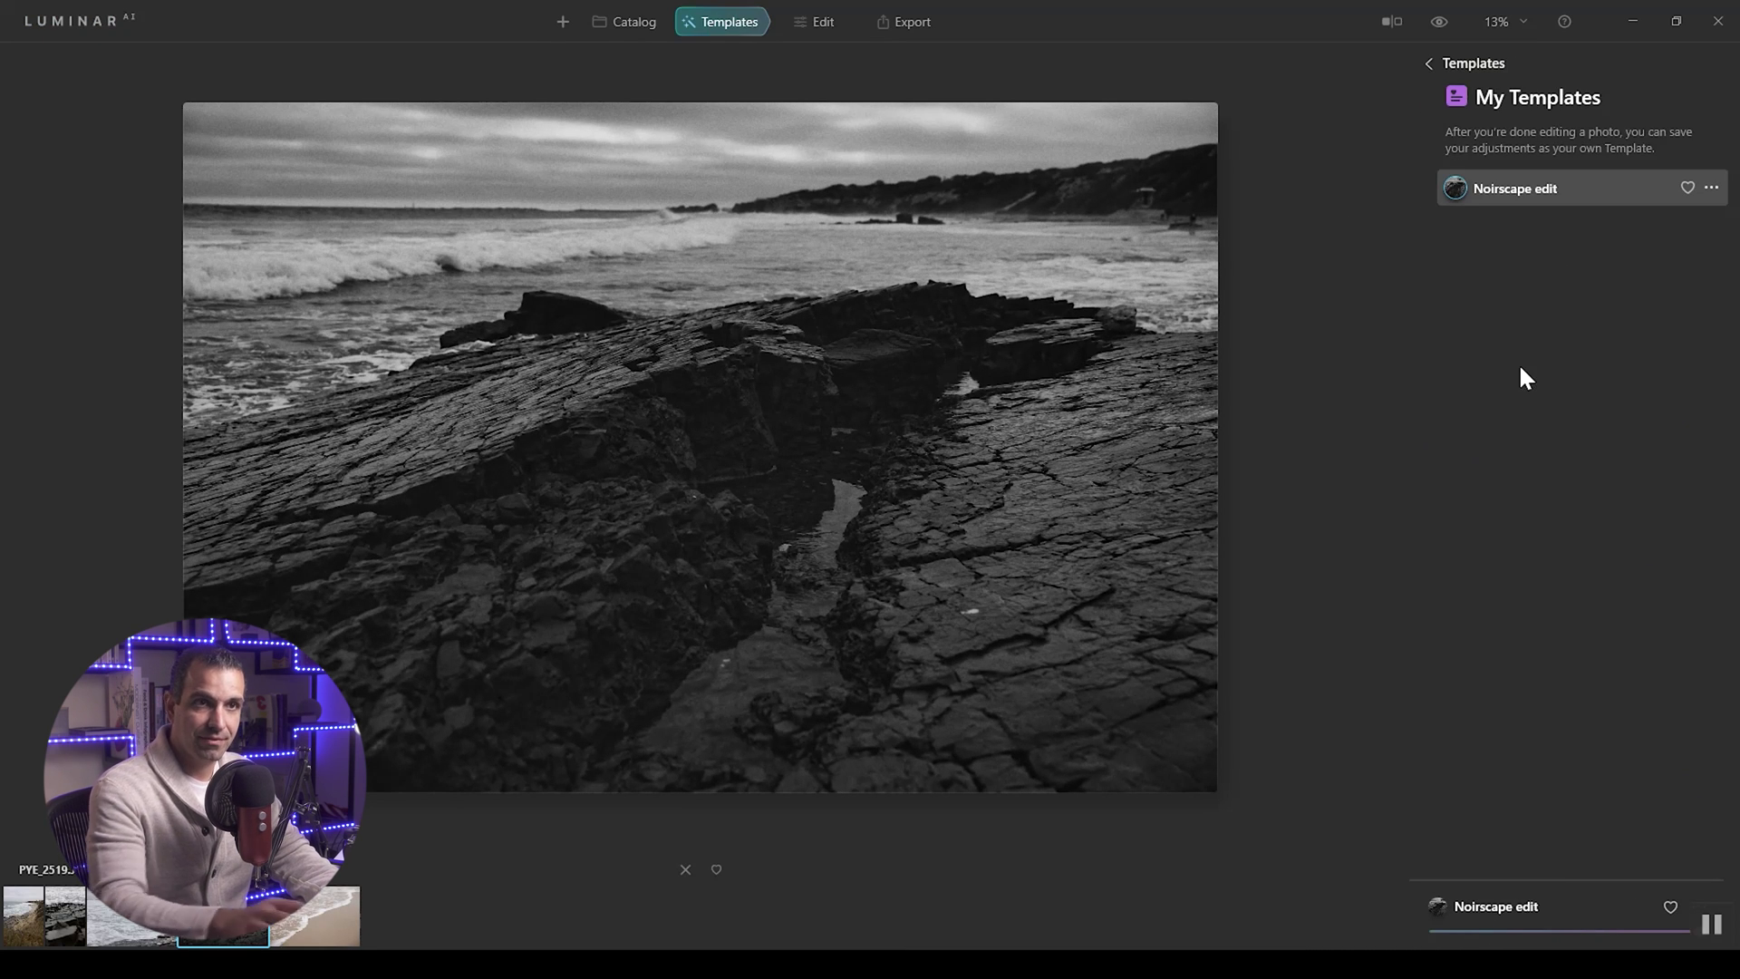
click(1711, 188)
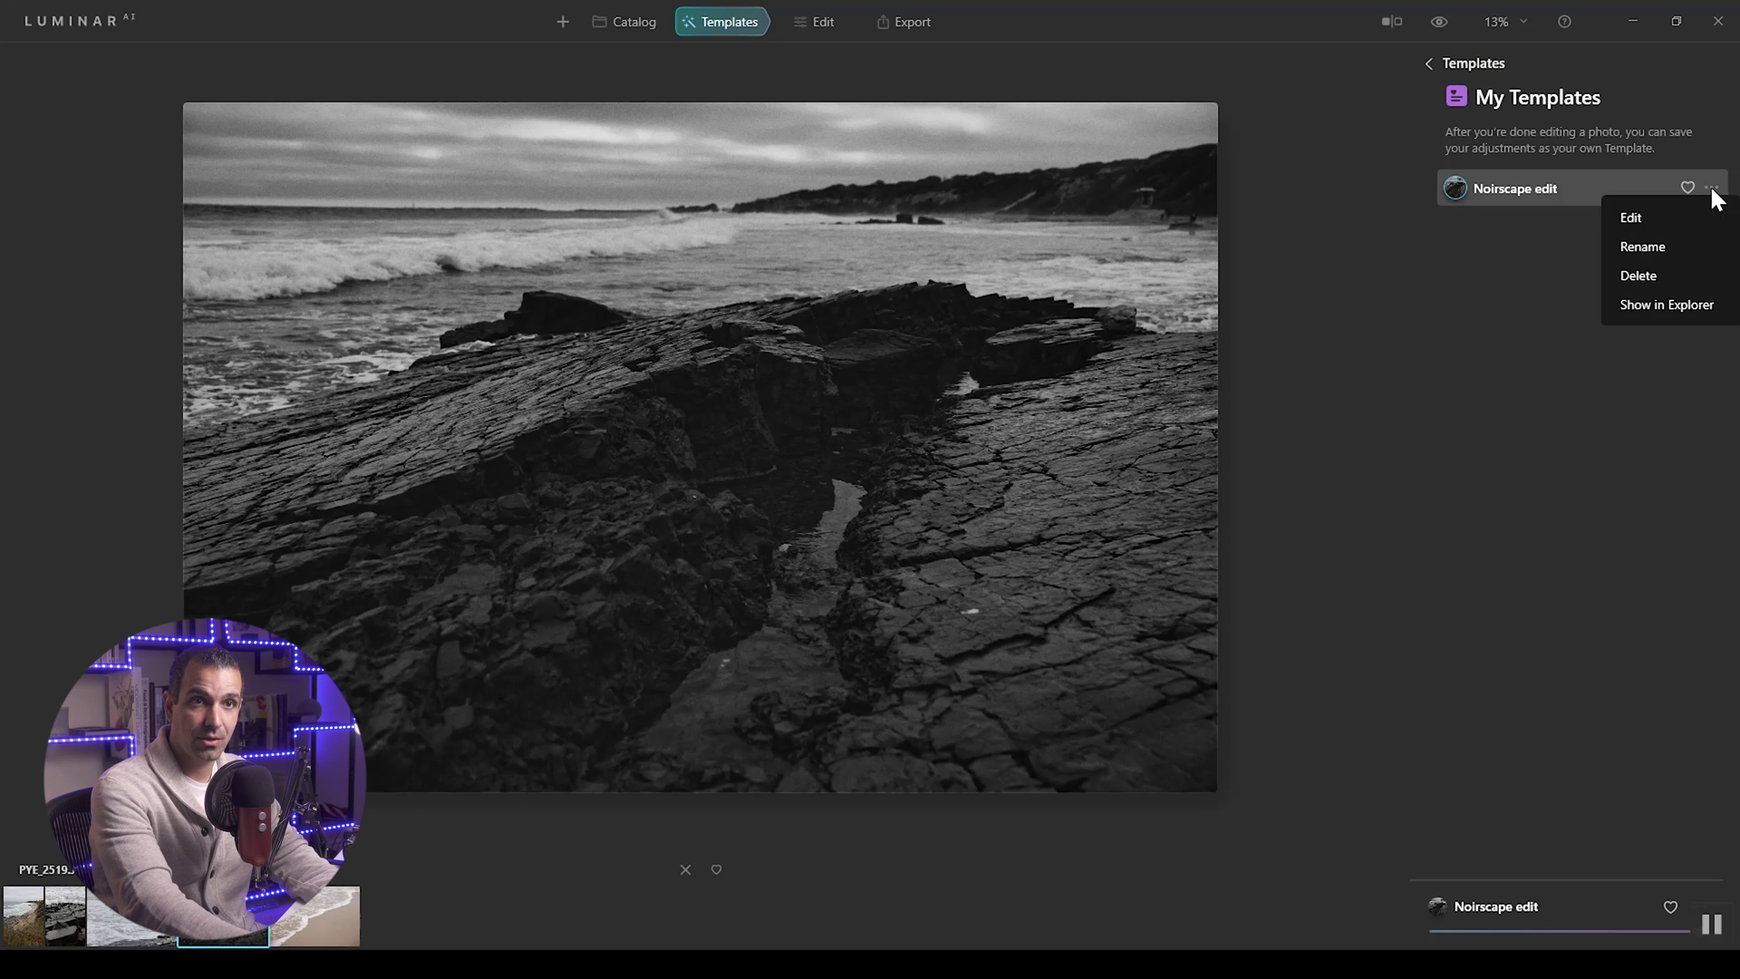
click(1679, 246)
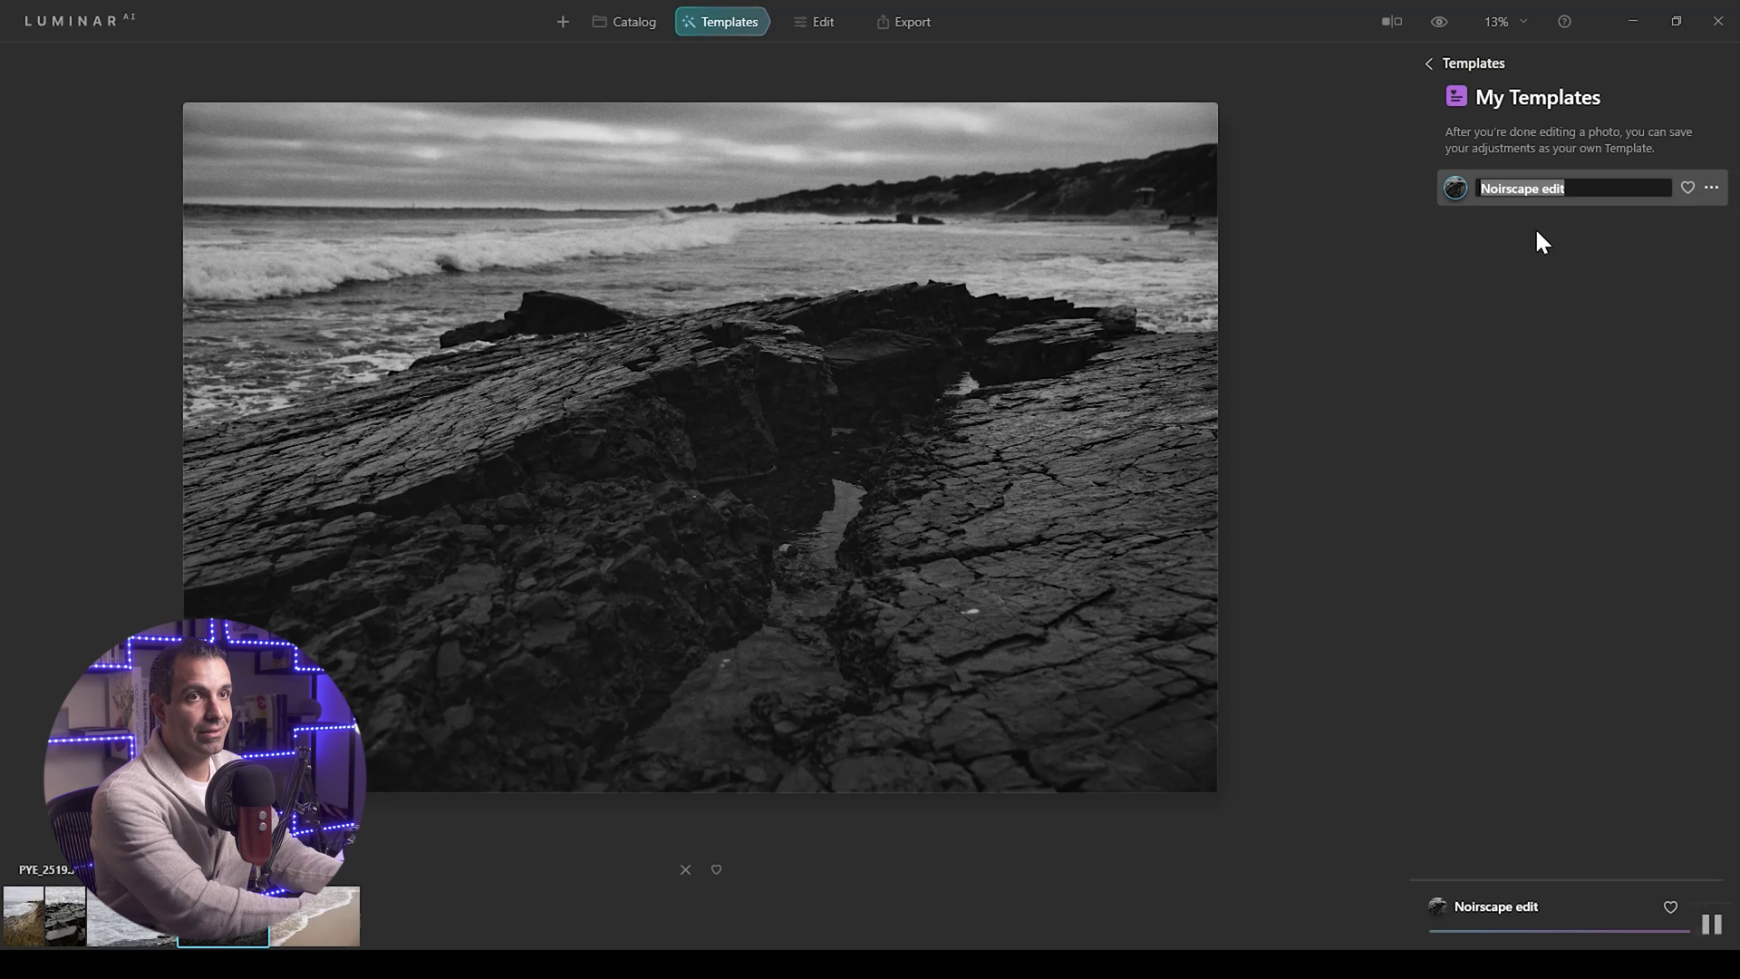
text(Pye Cin)
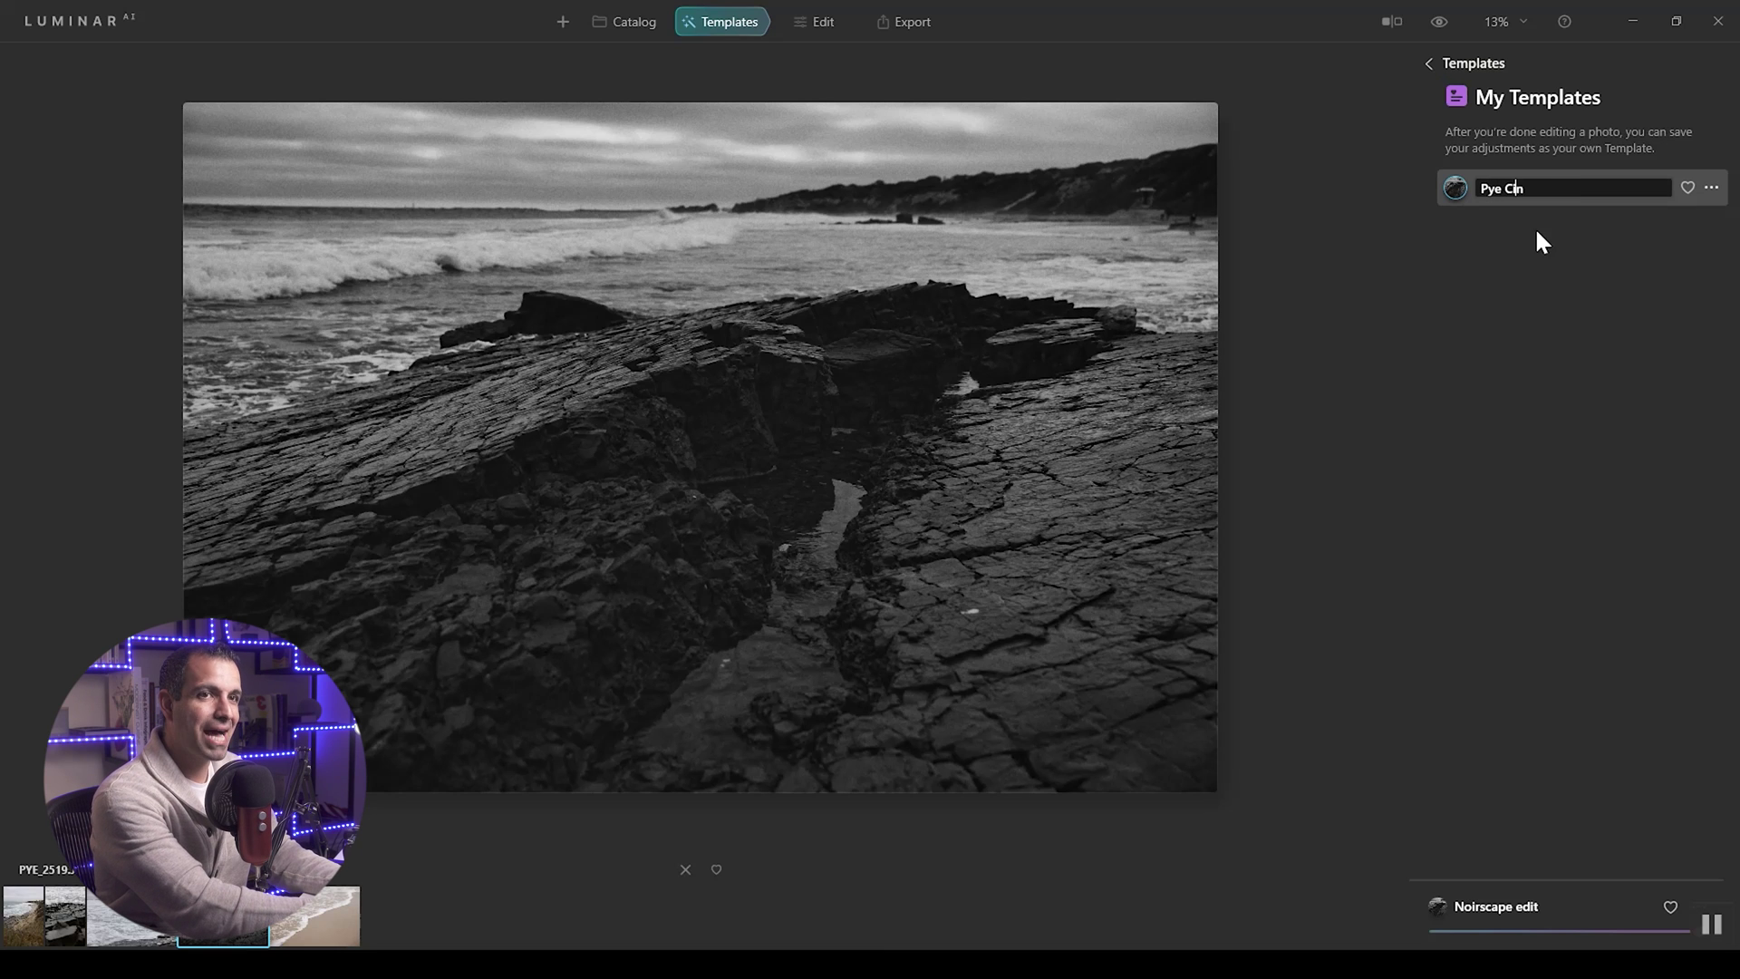
text(ematic B+W)
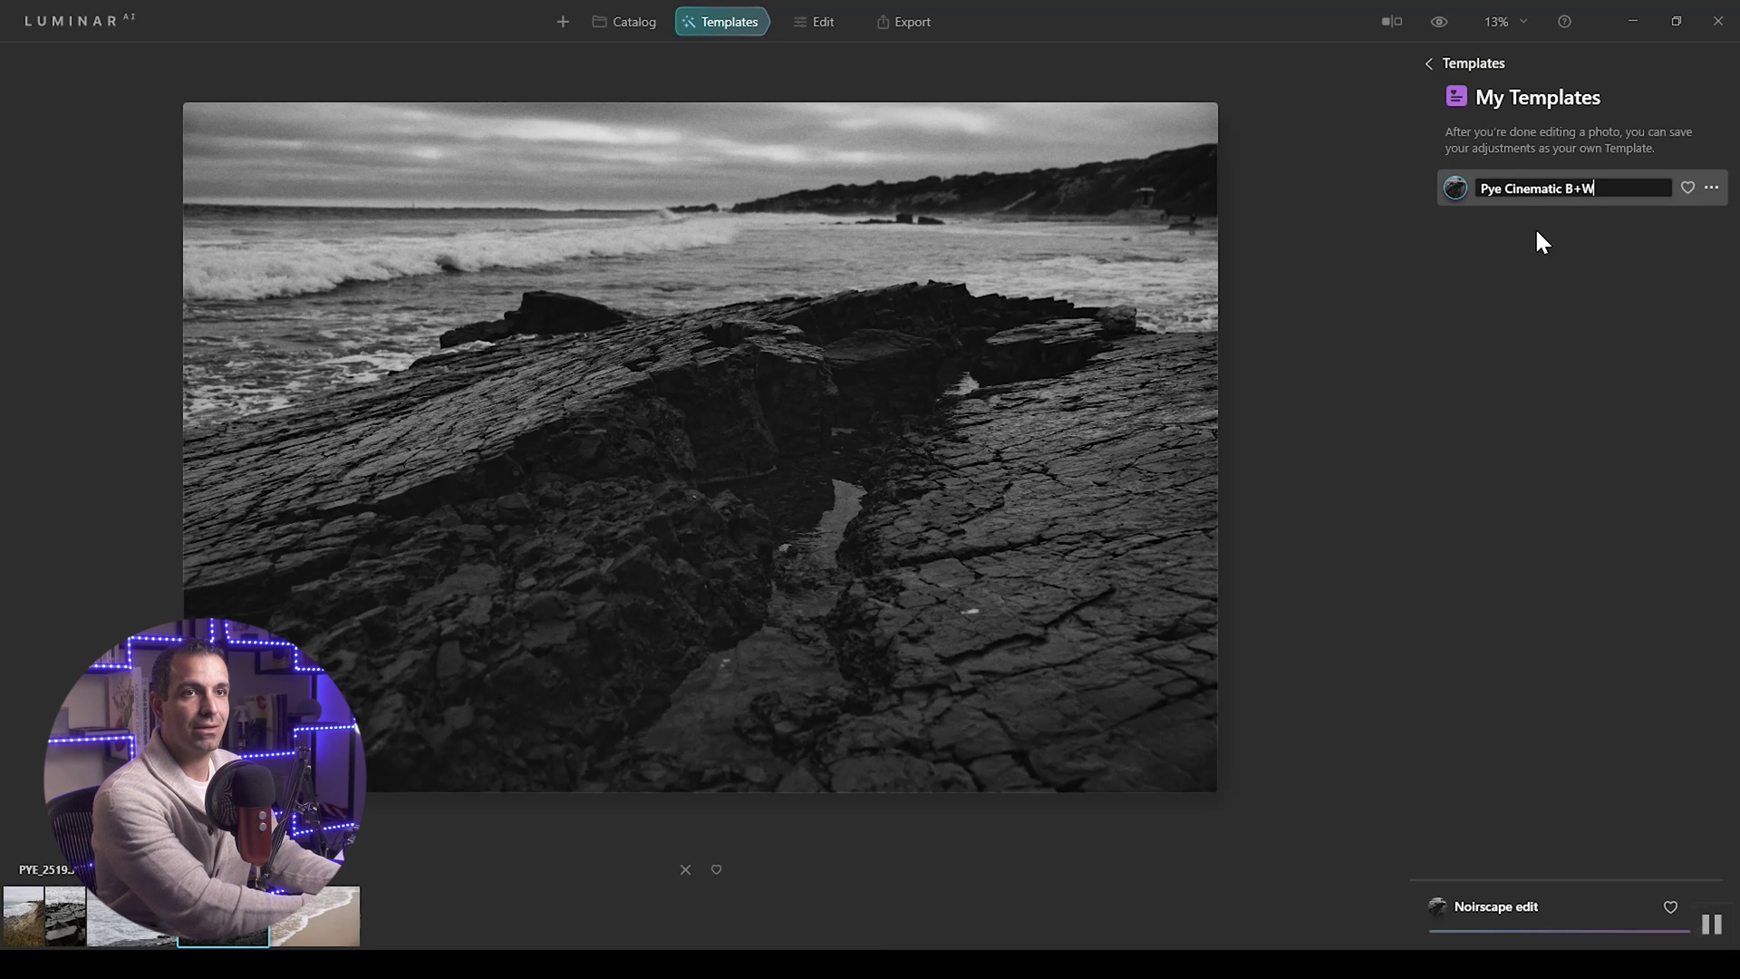
Confirm the name 'Pye Cinematic B+W' and apply the template to the coastal cliff photo.
key(Return)
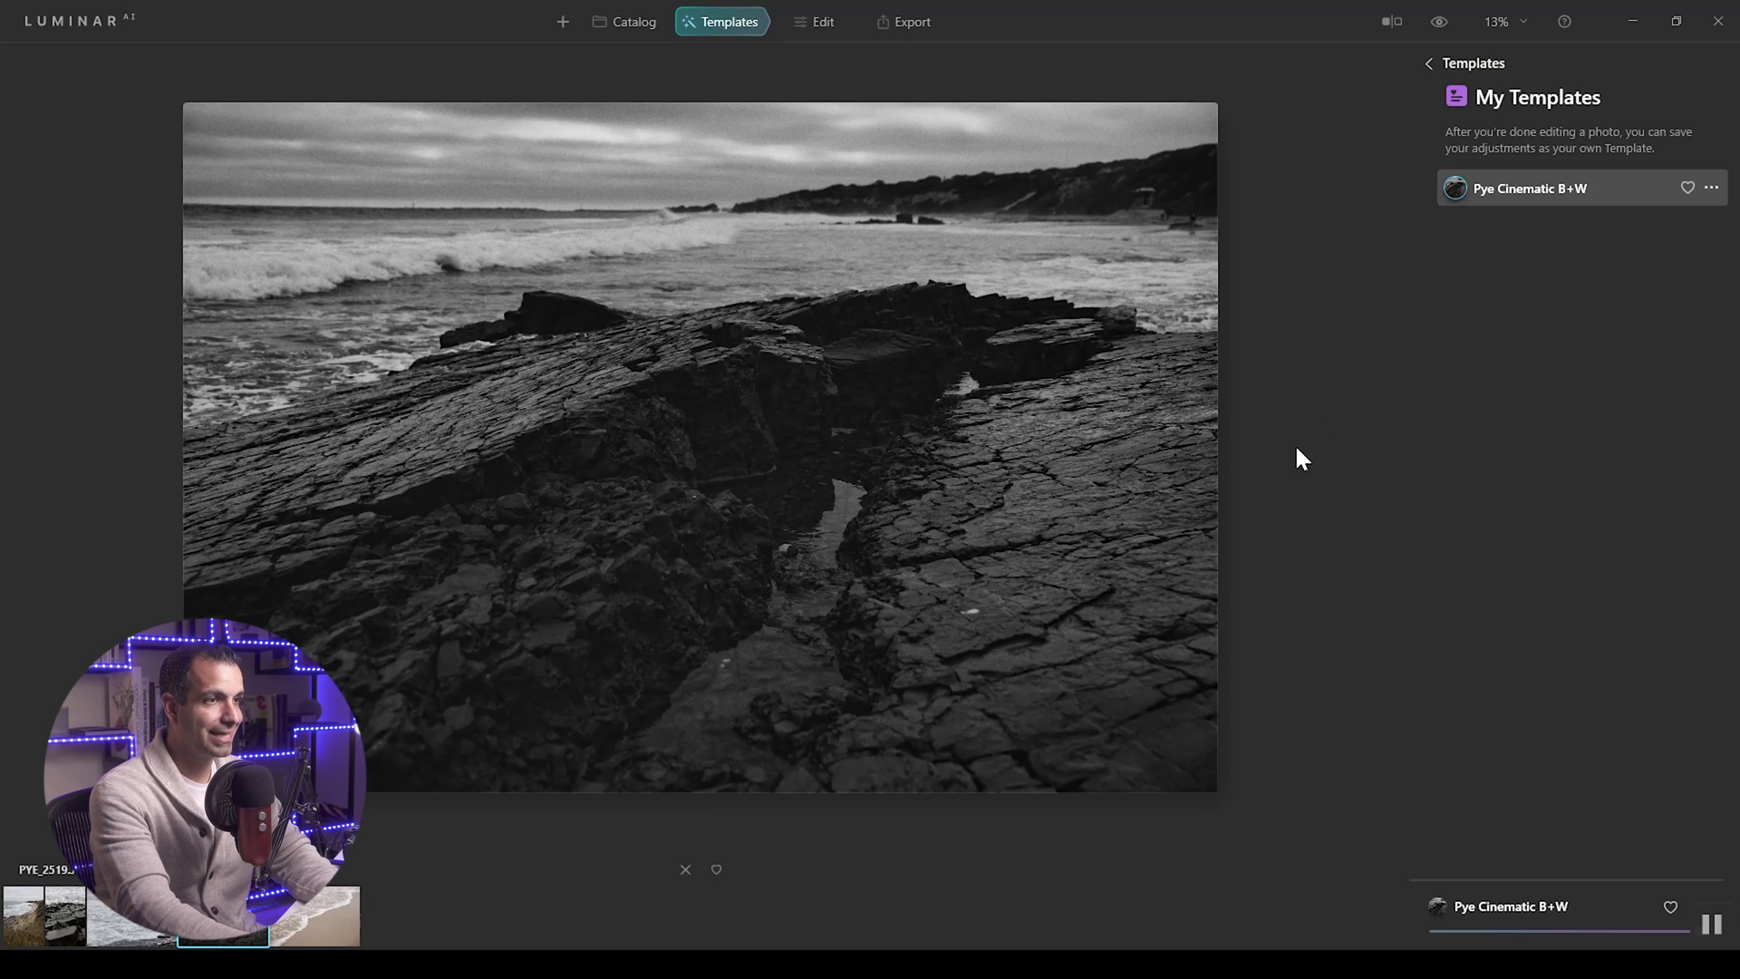
click(28, 921)
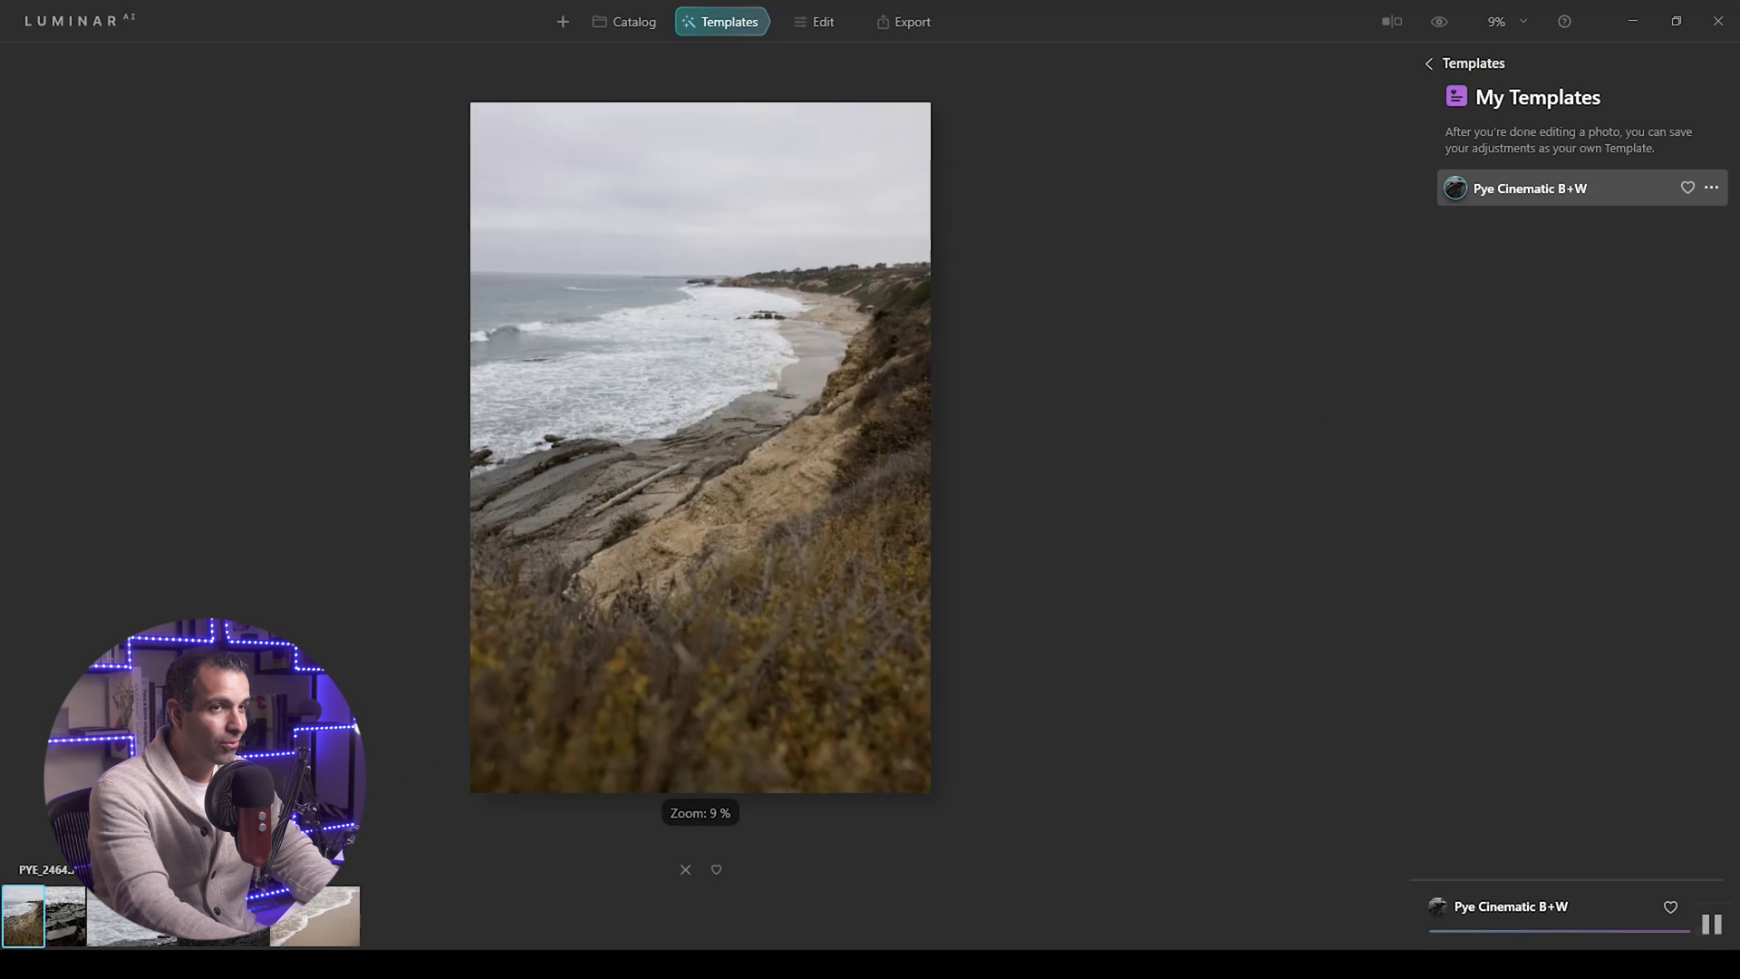
click(1538, 190)
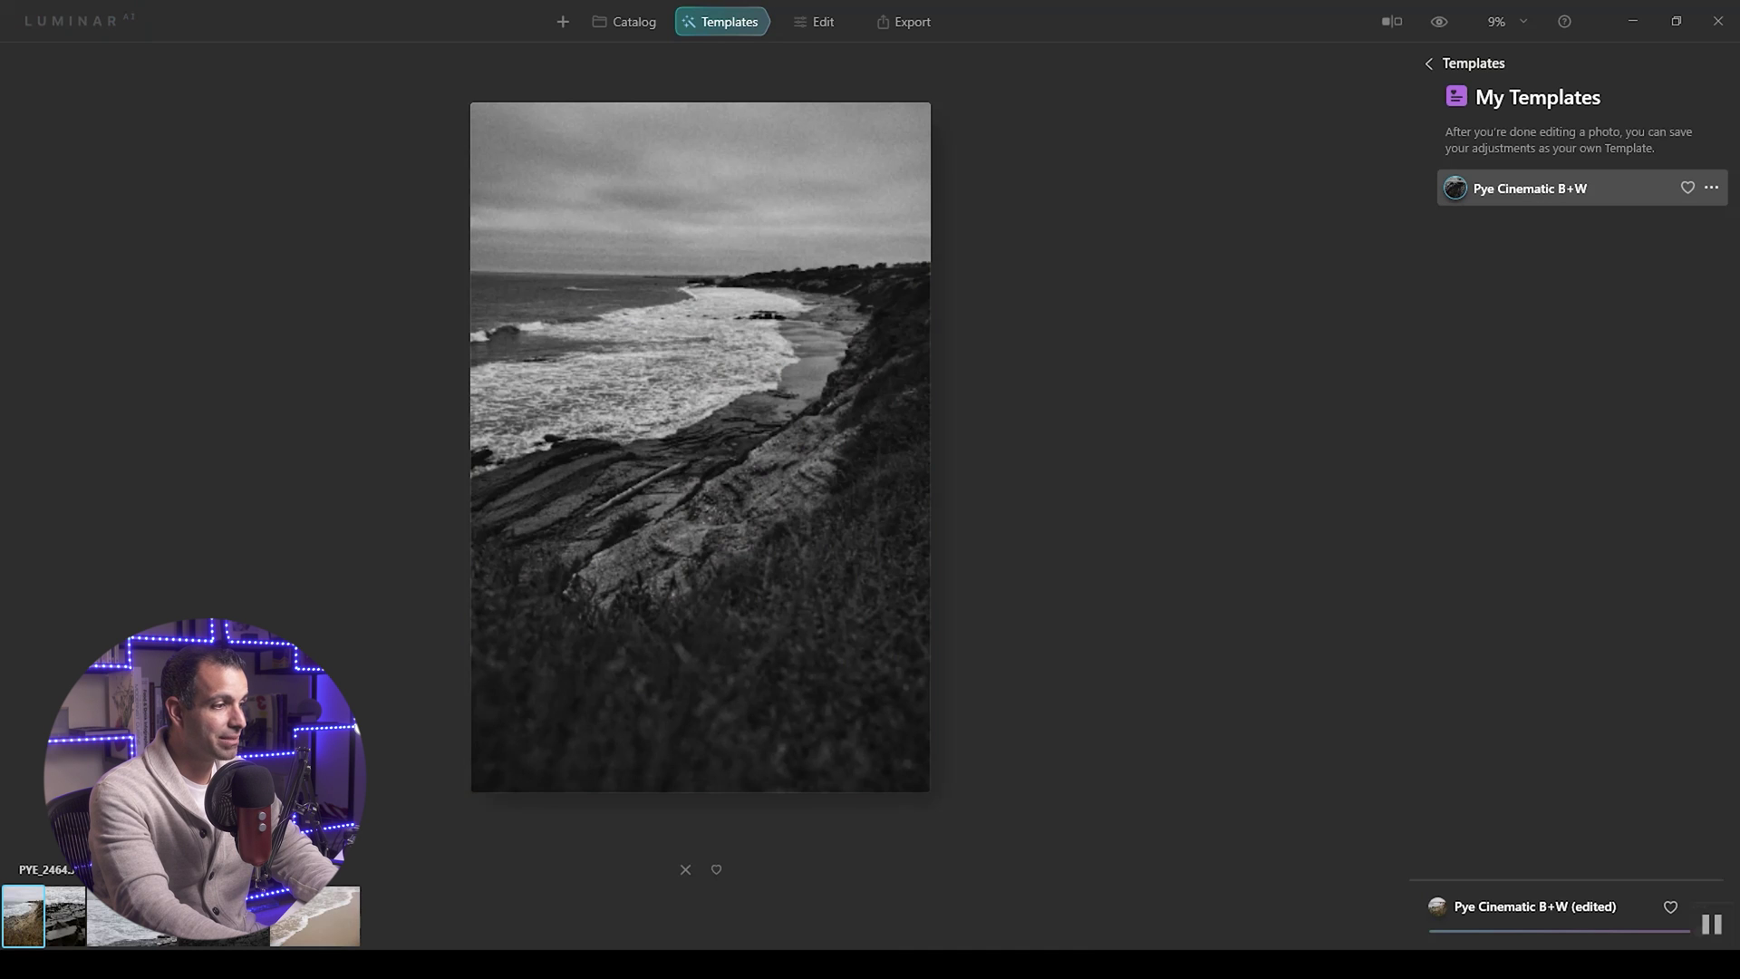
click(68, 918)
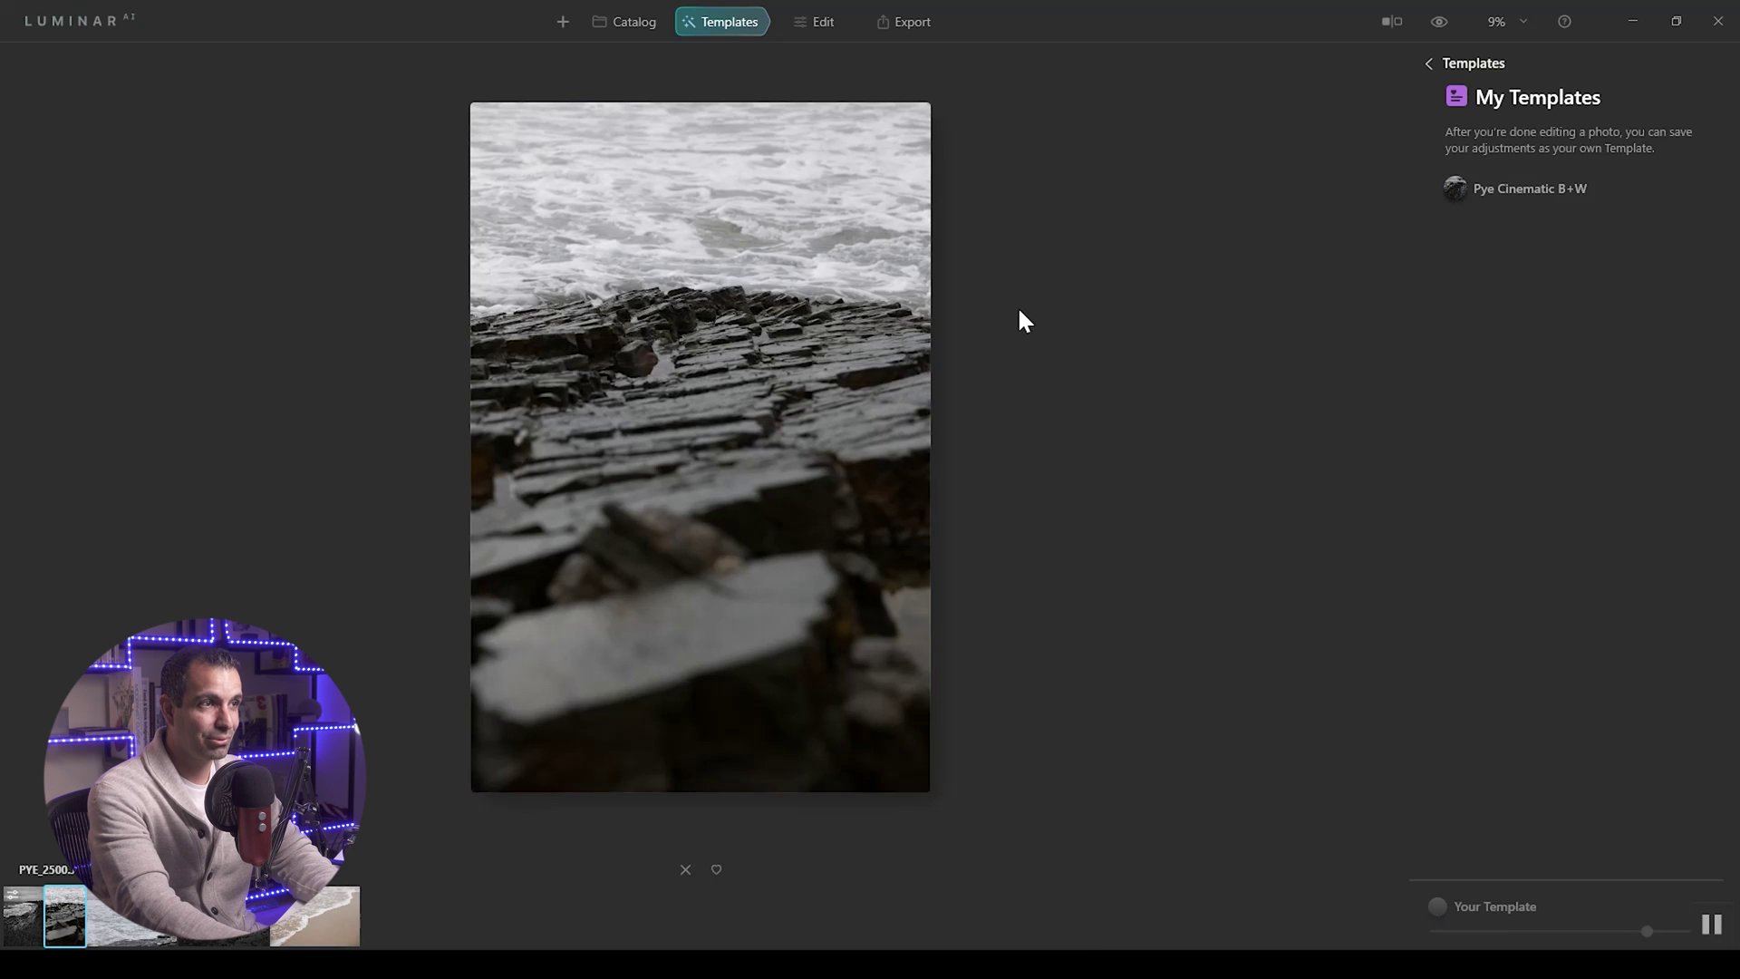
click(27, 925)
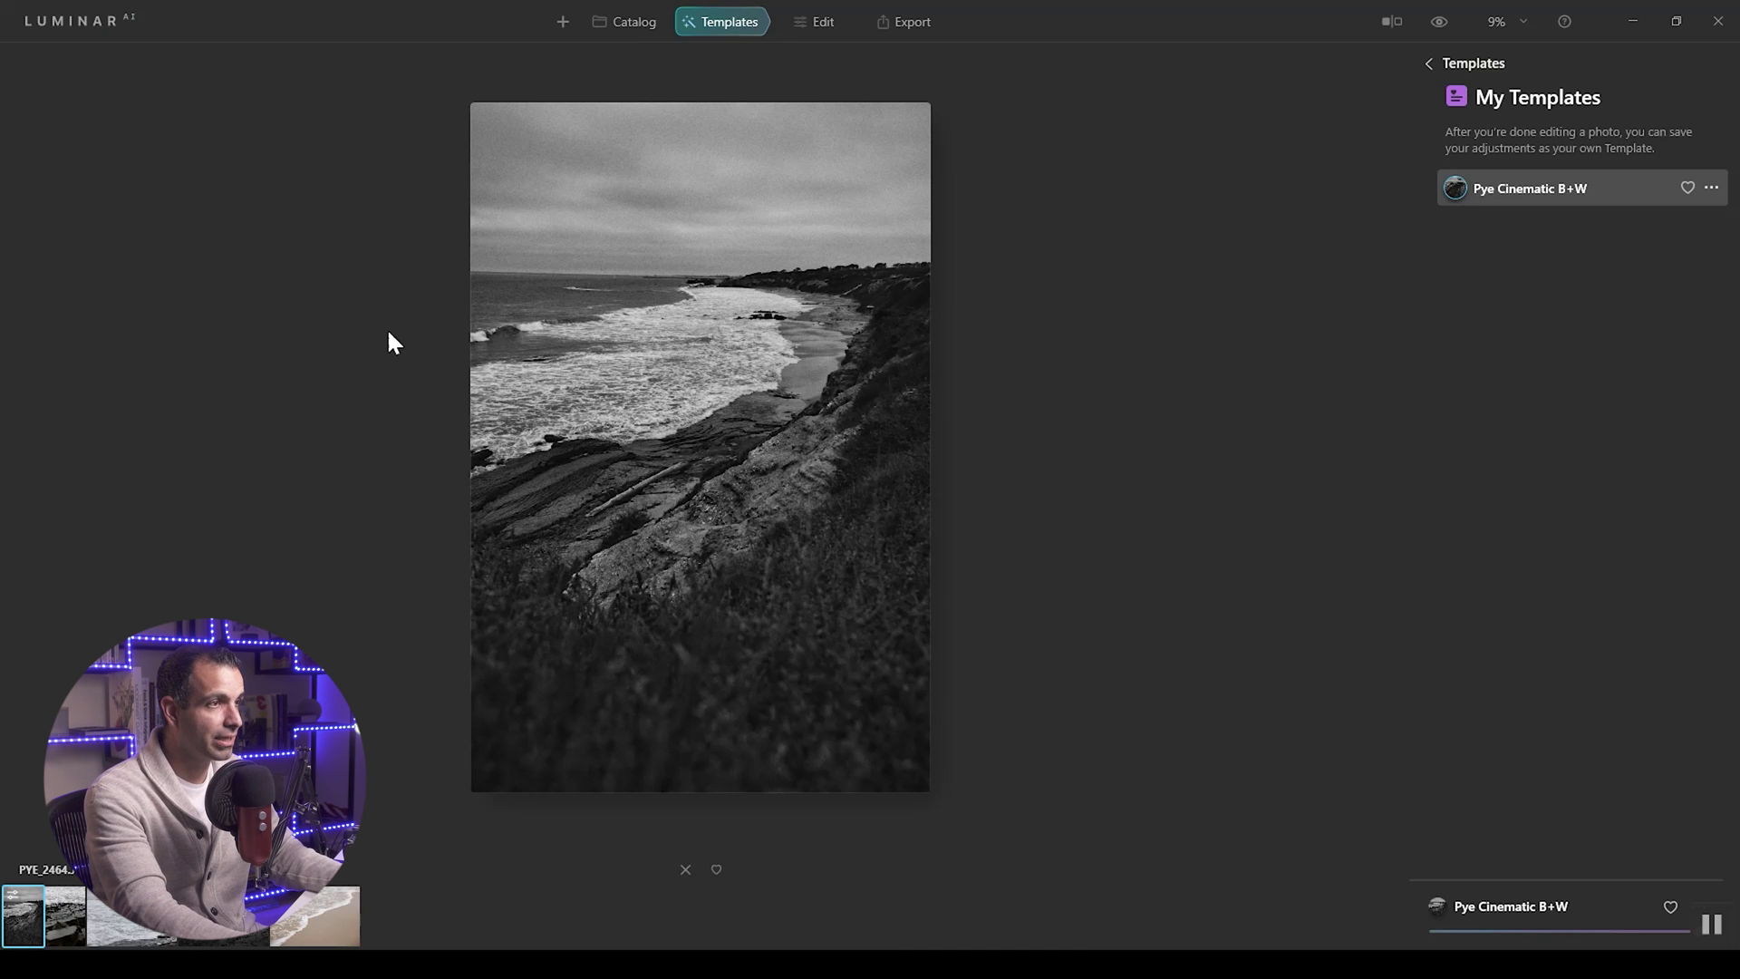
click(1428, 61)
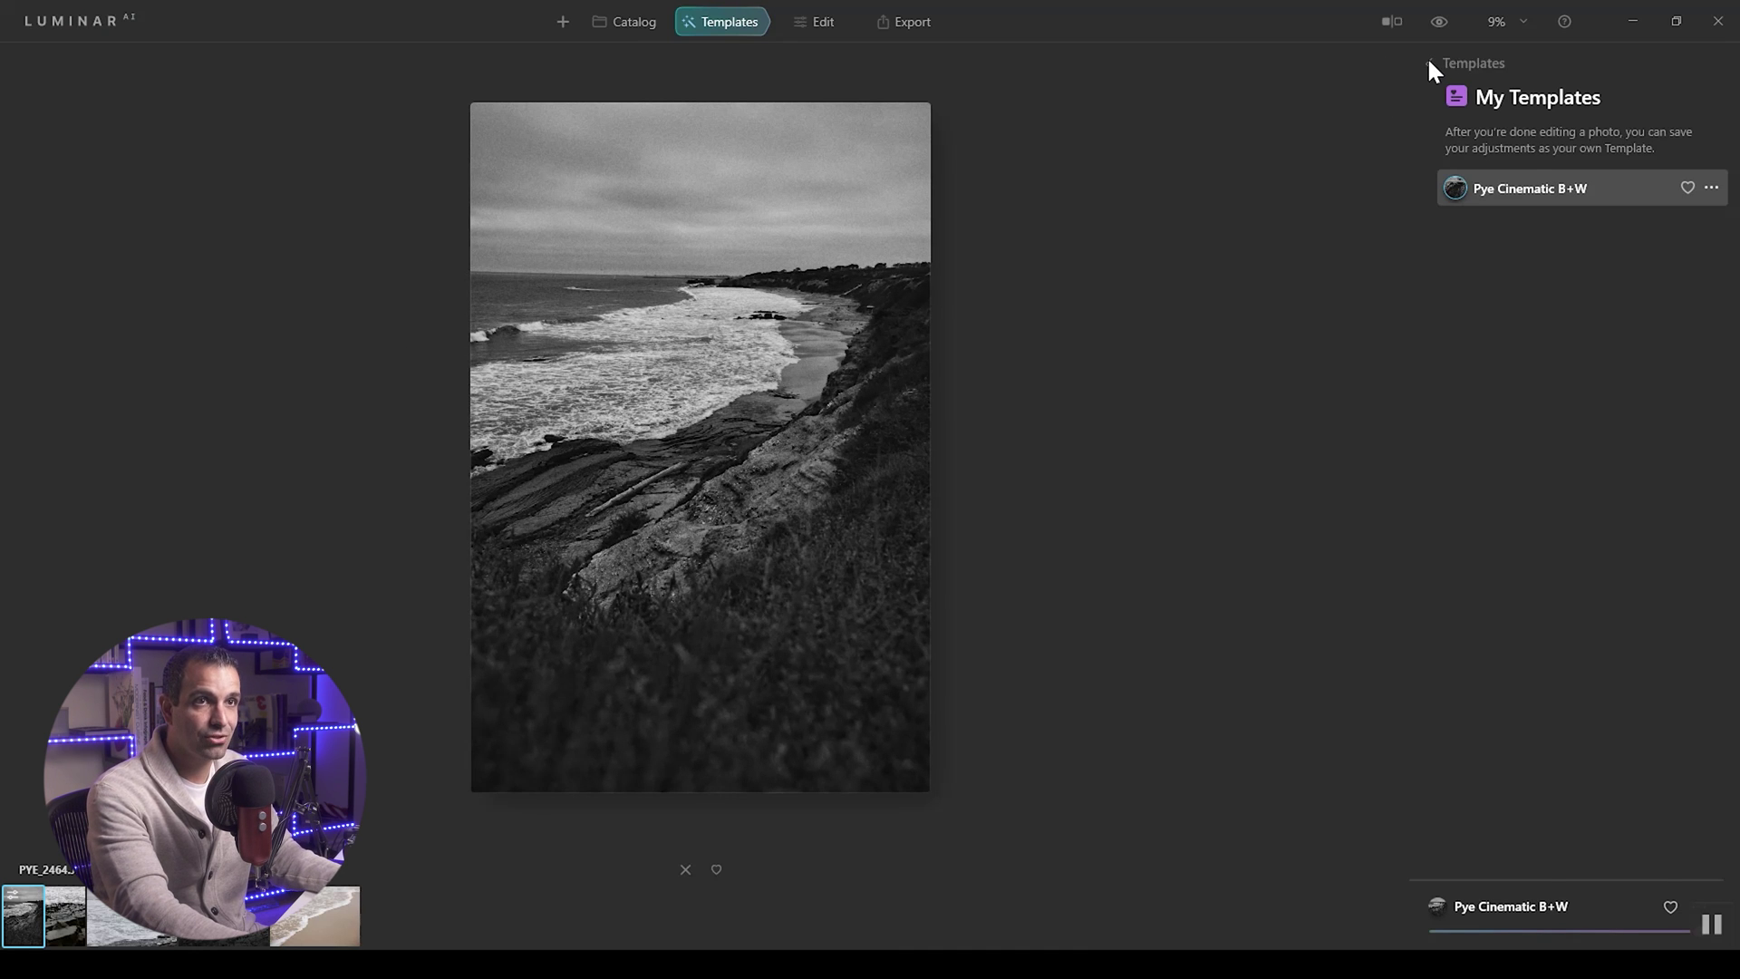
click(820, 22)
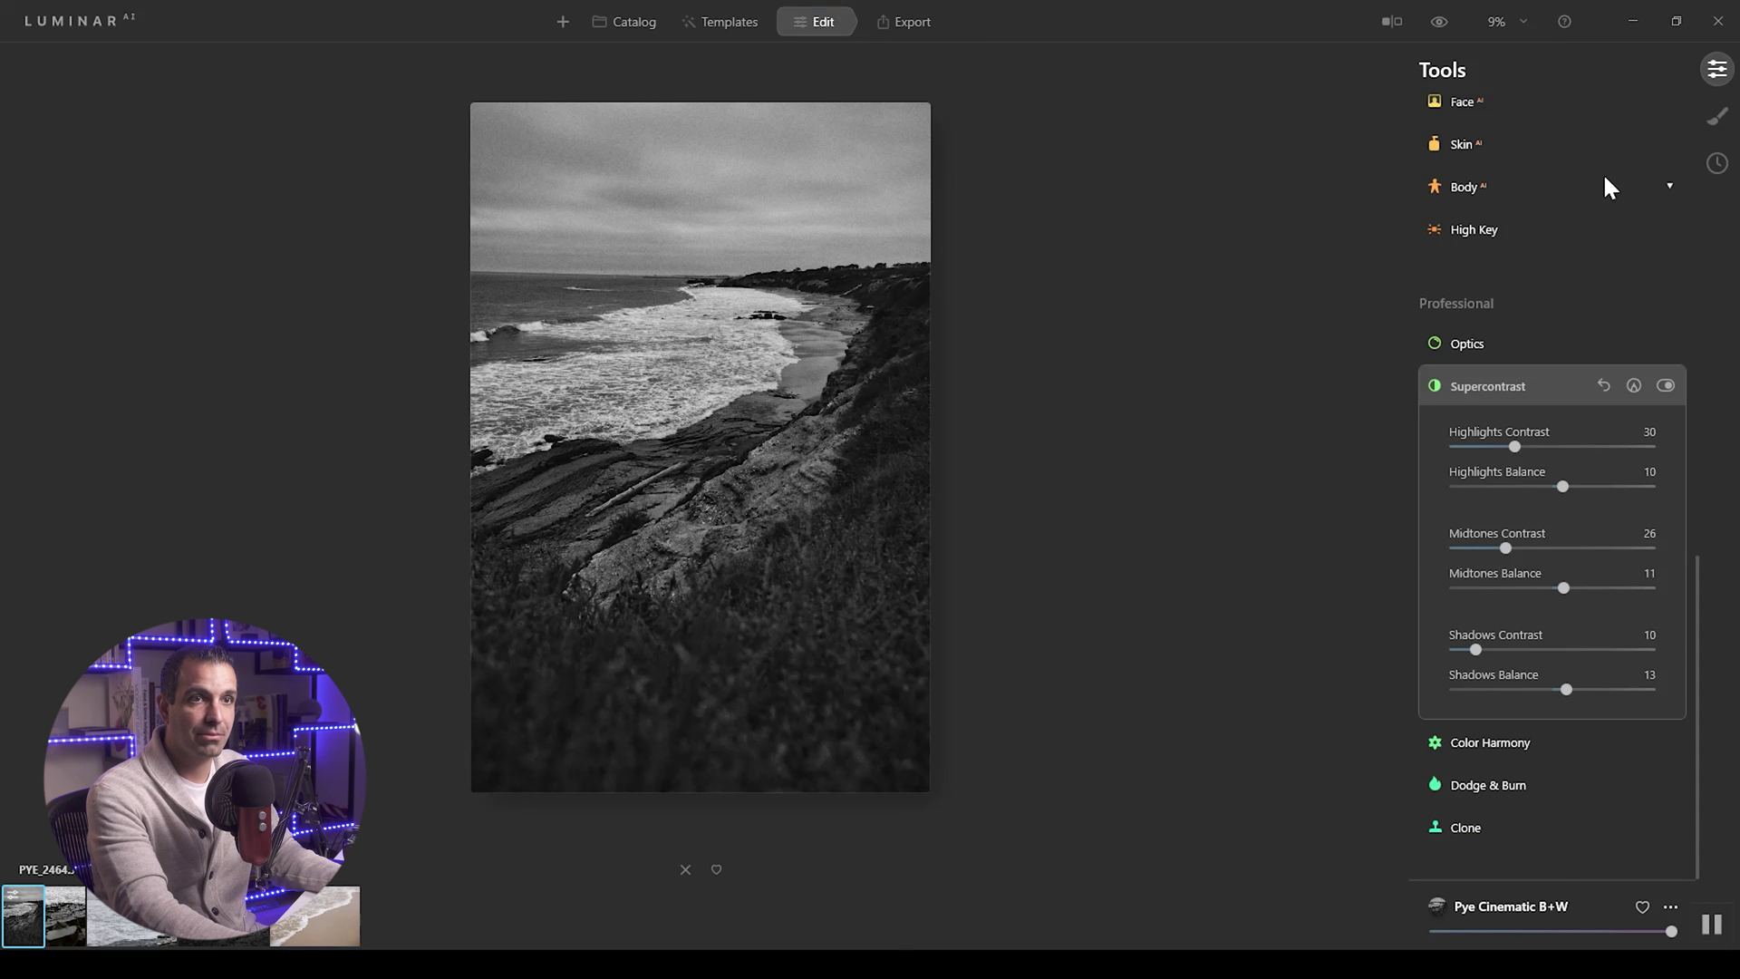
scroll(1671, 338, up, 10)
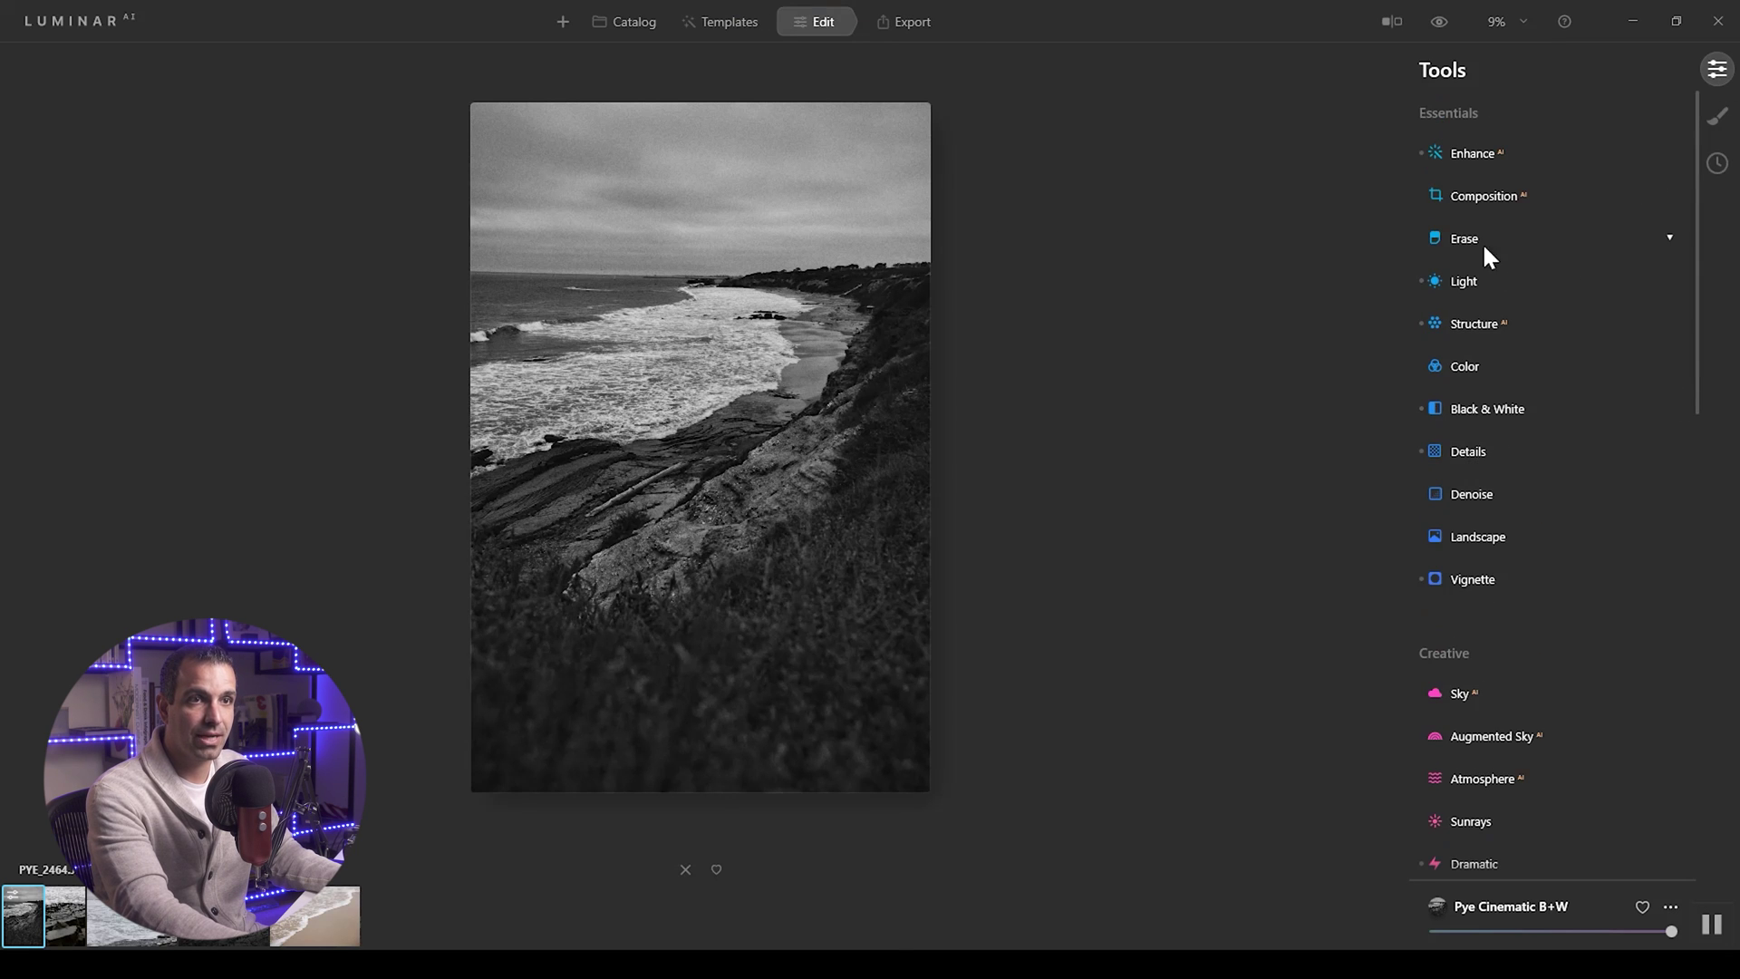
Apply Pye Cinematic B+W to the surfer and beach photos, then return to the cliff photo.
click(132, 916)
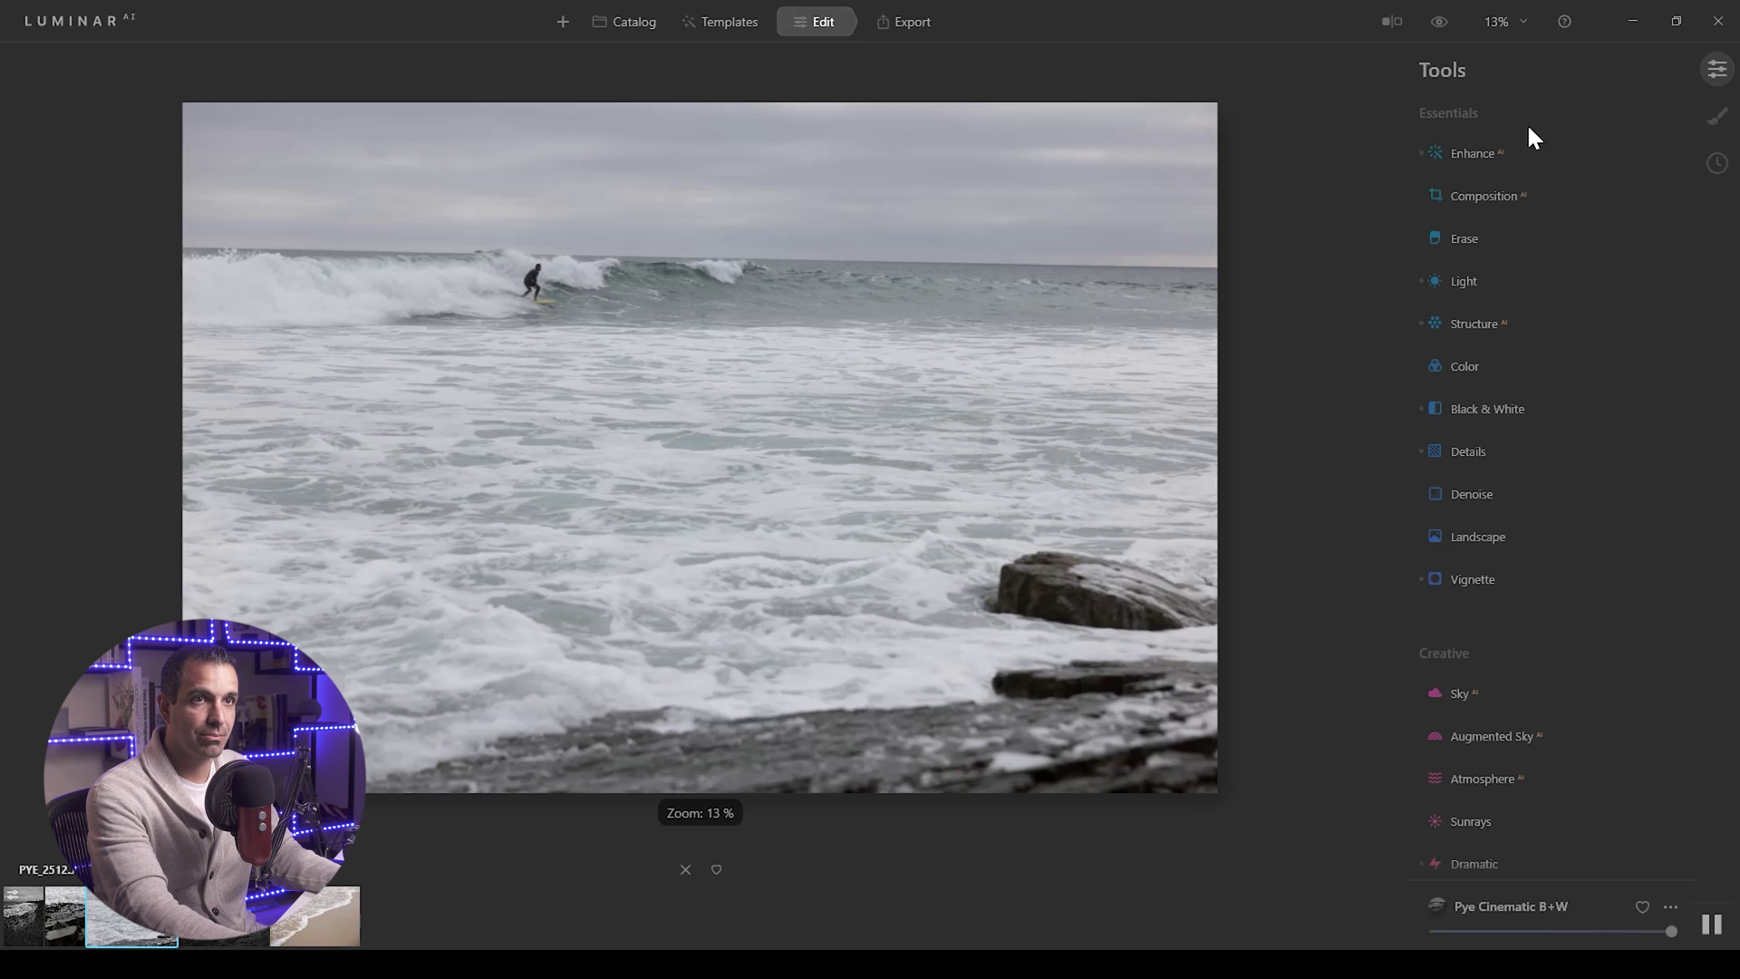
click(695, 22)
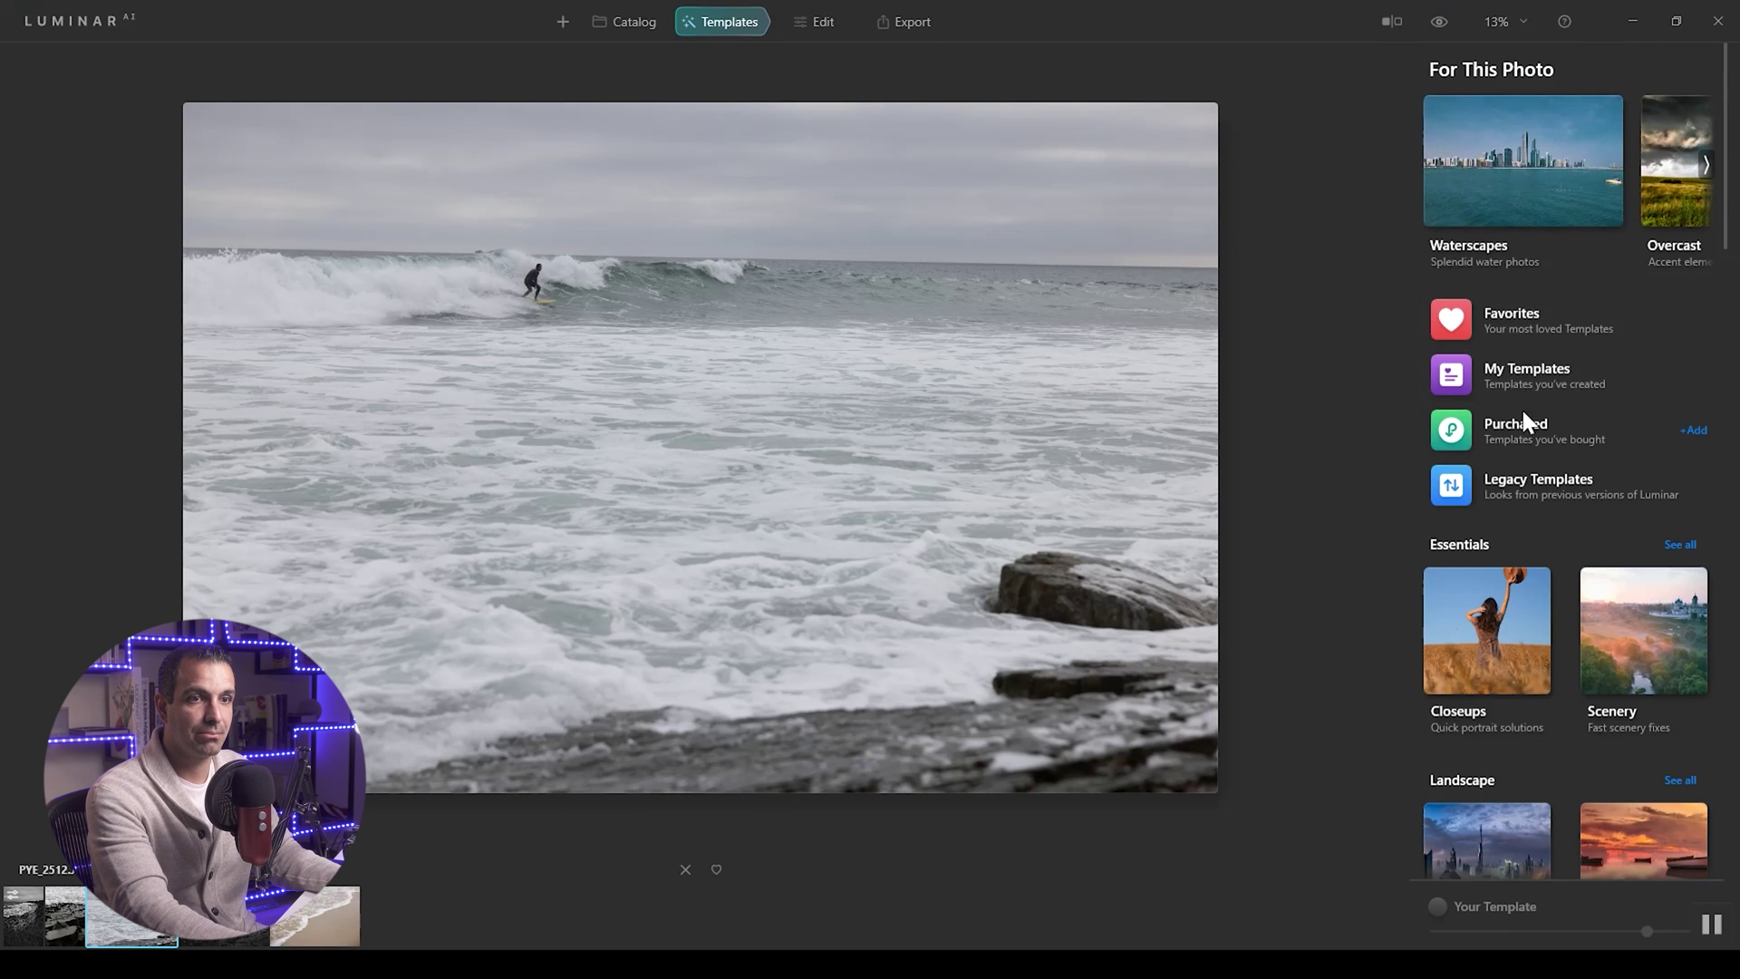
click(1525, 372)
click(1532, 188)
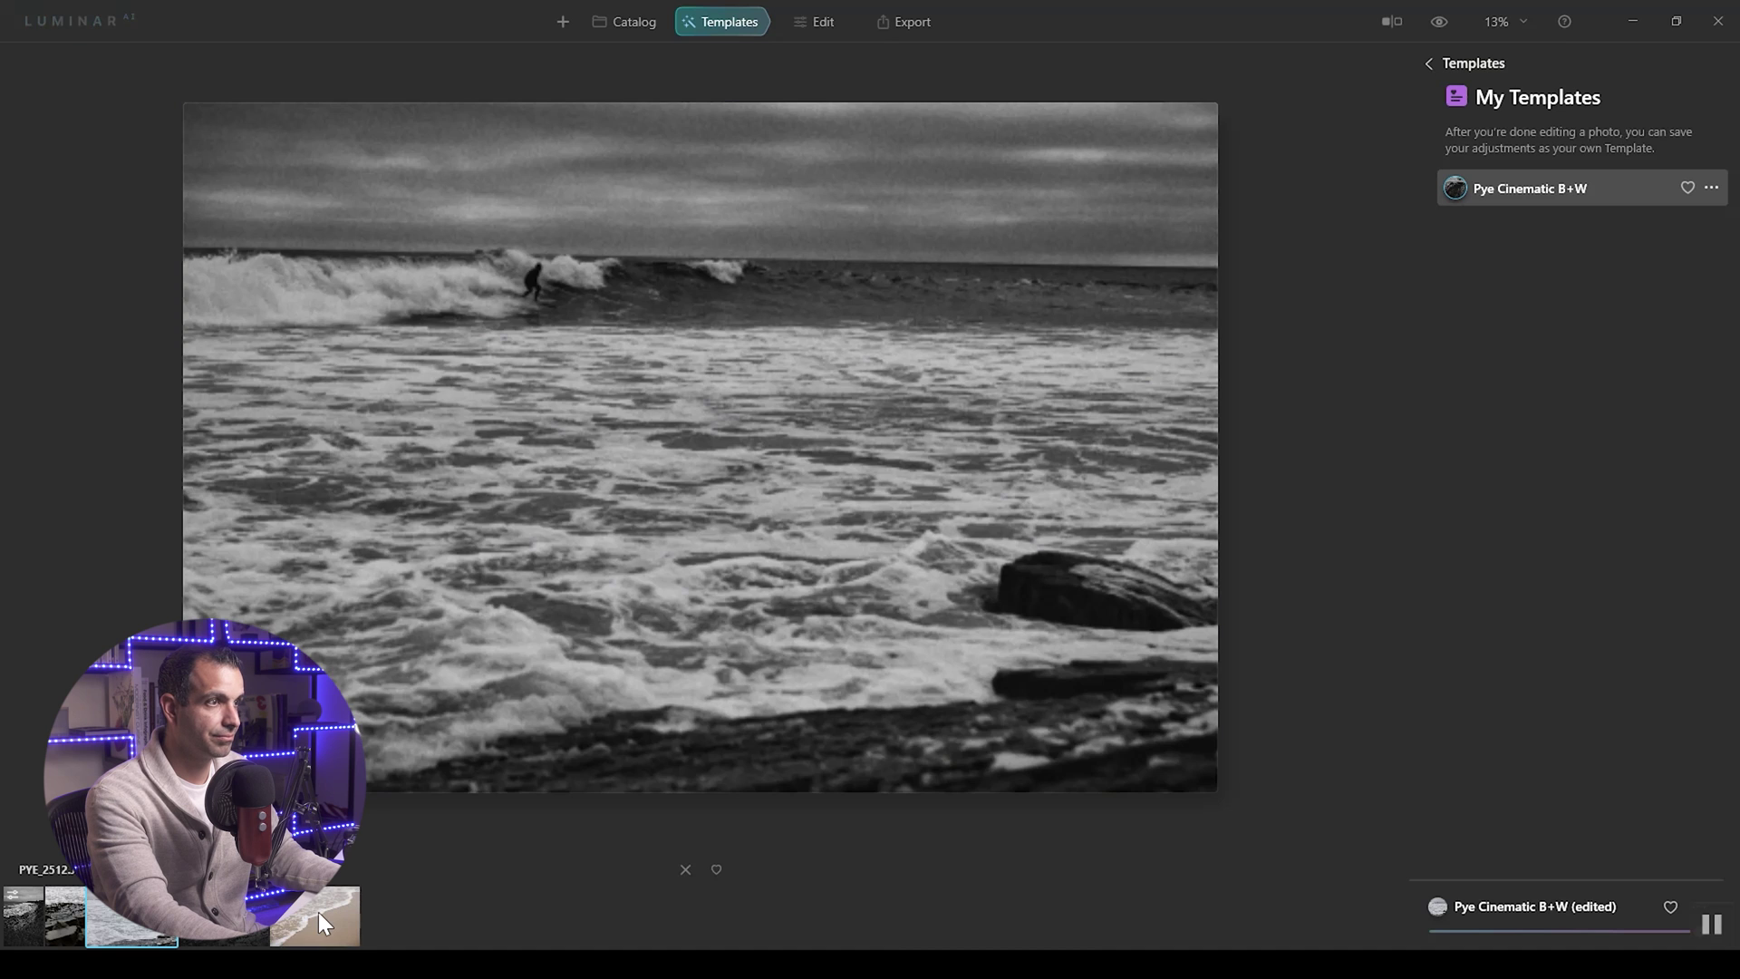
click(317, 912)
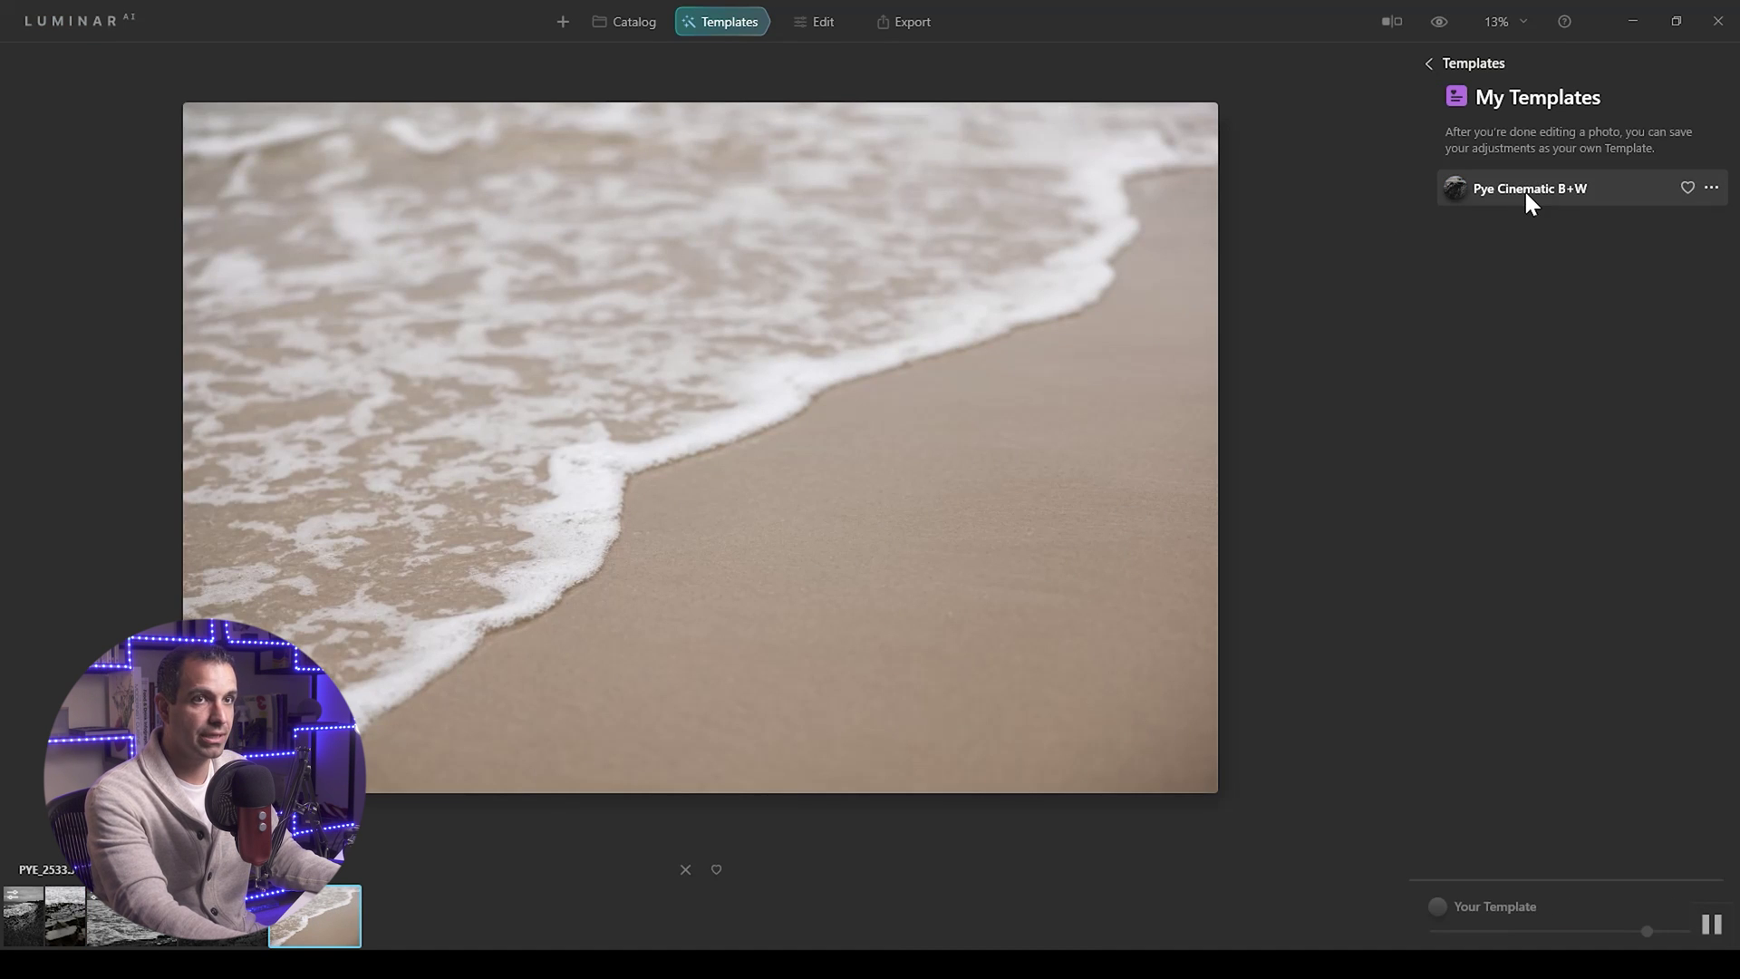
click(1536, 188)
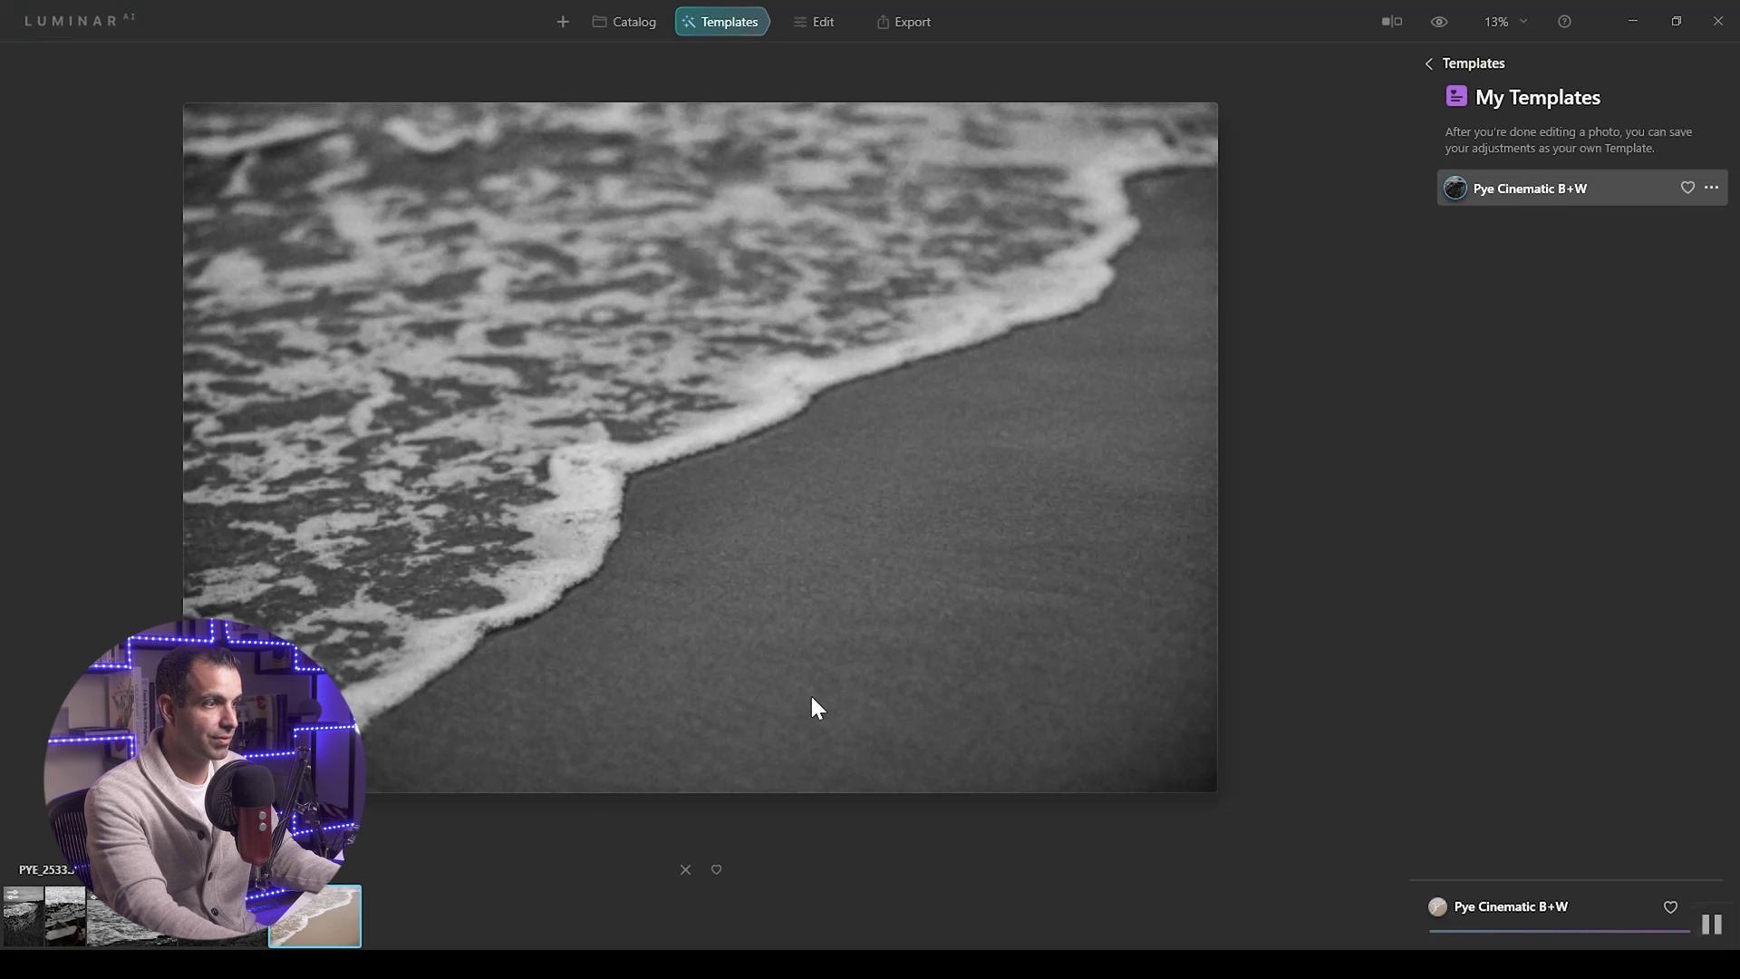
click(20, 918)
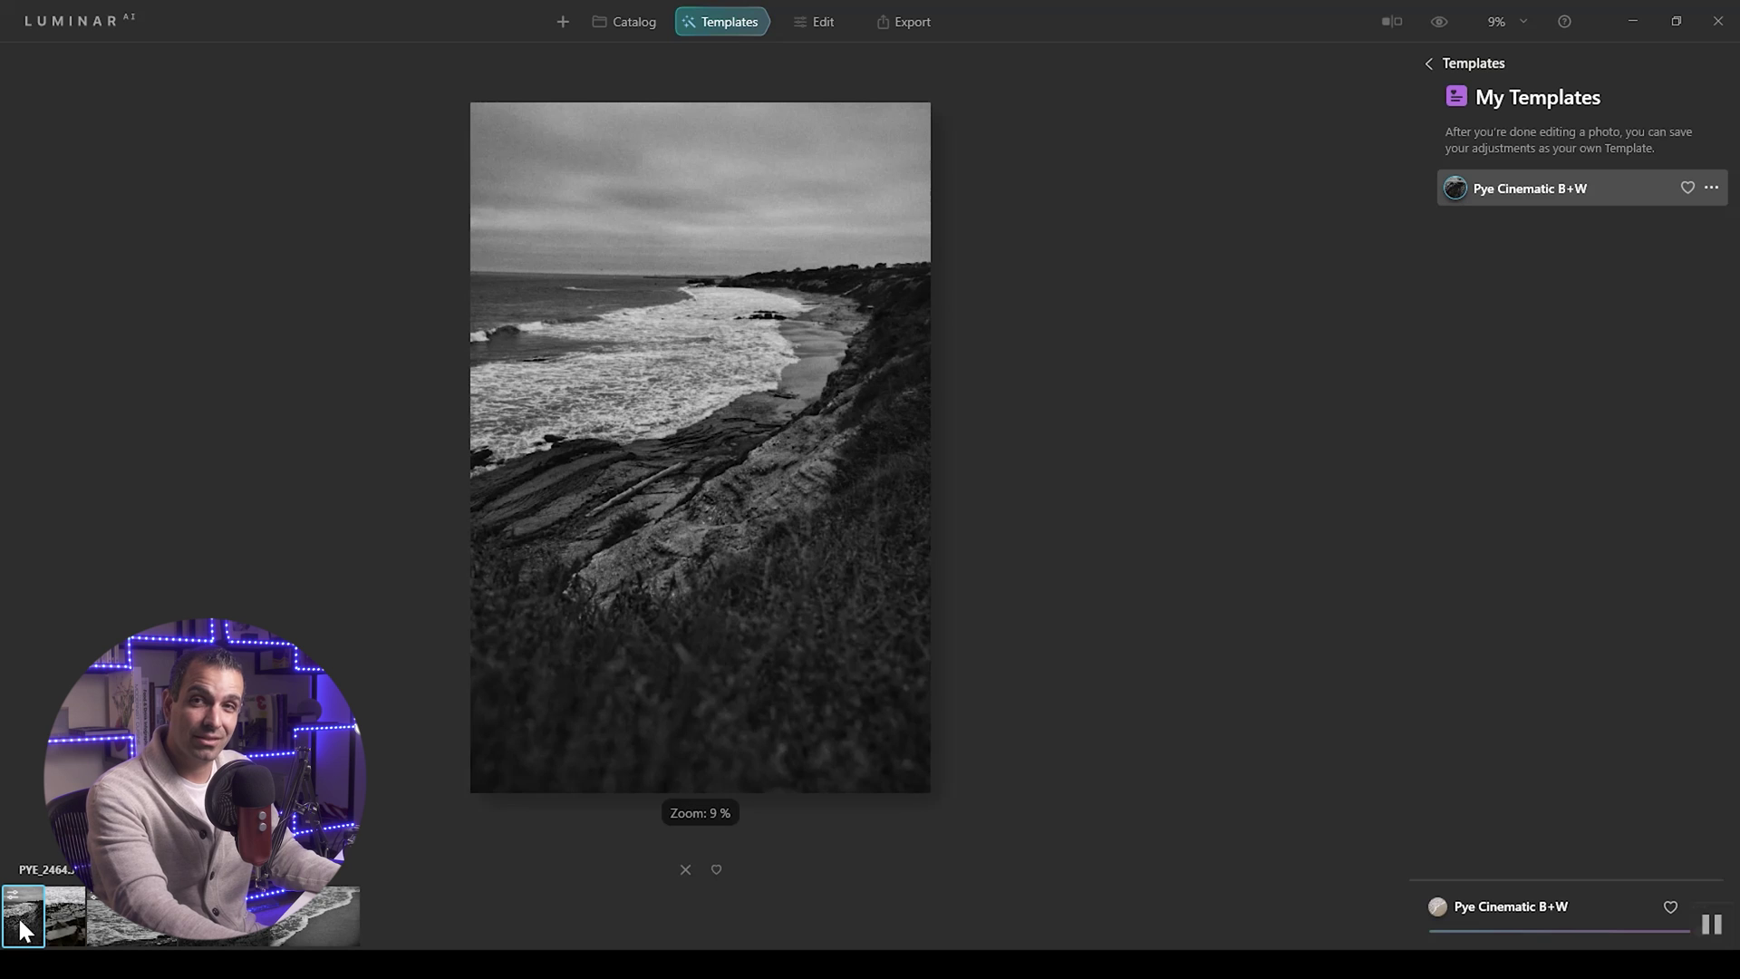
click(809, 20)
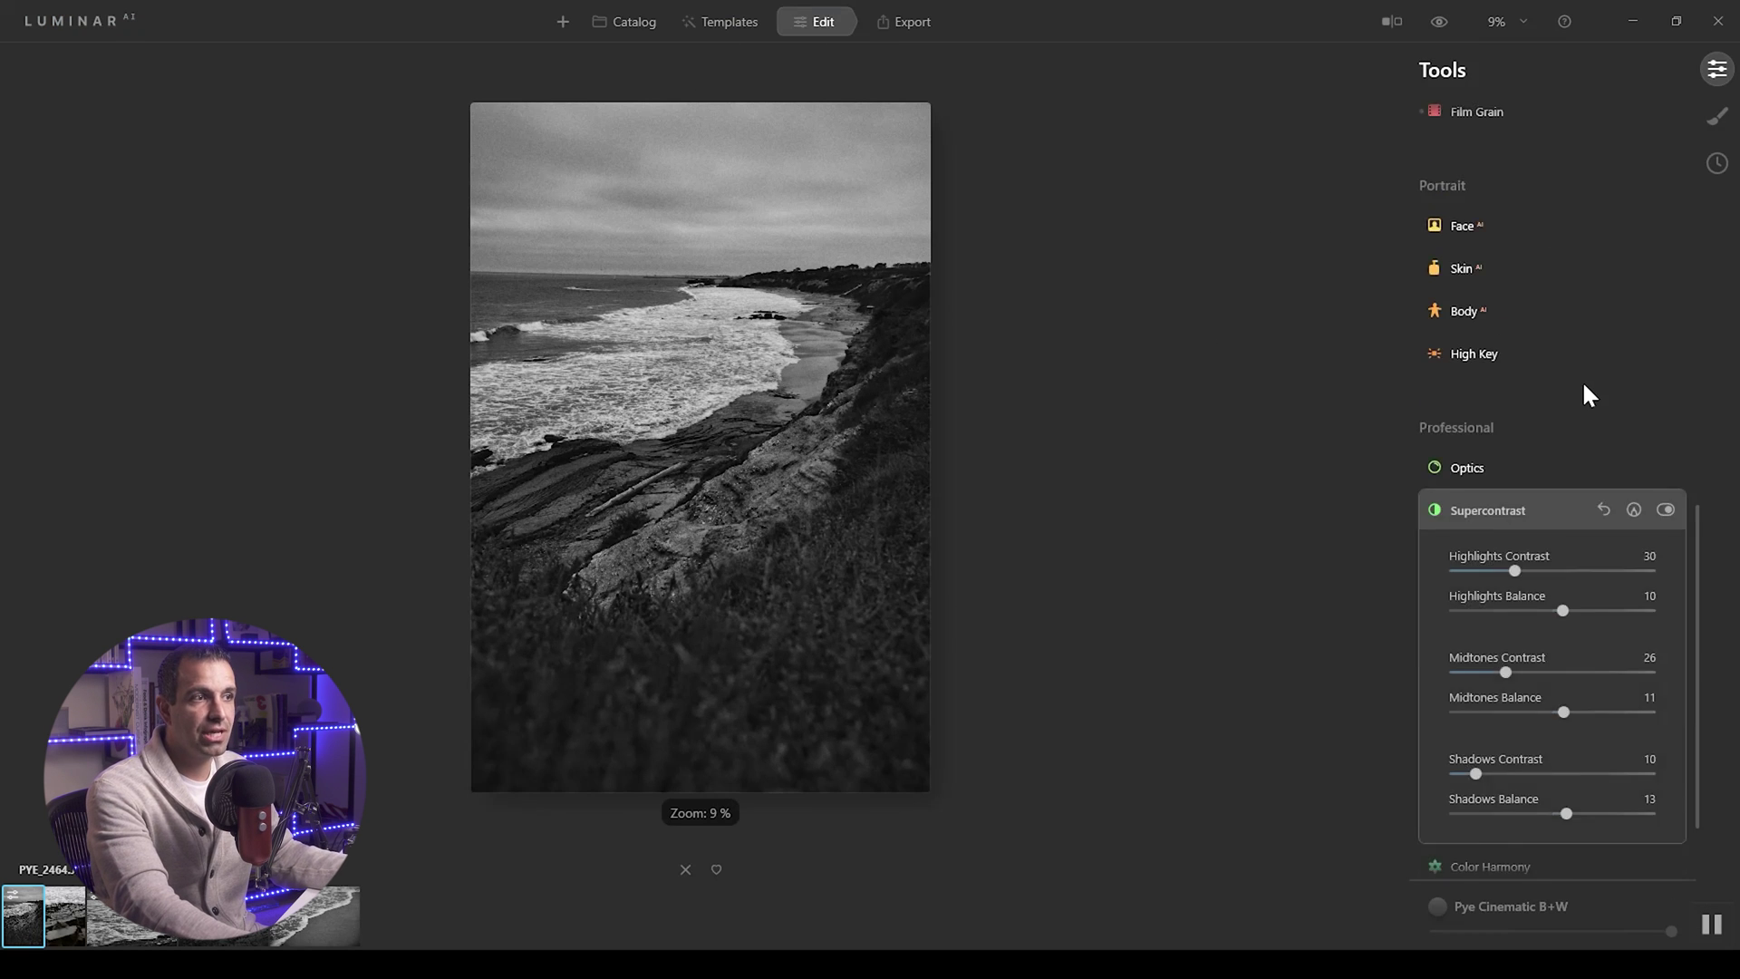
Raise the cliff photo's Light exposure slightly to -1.44.
scroll(1584, 379, up, 5)
scroll(1581, 375, up, 4)
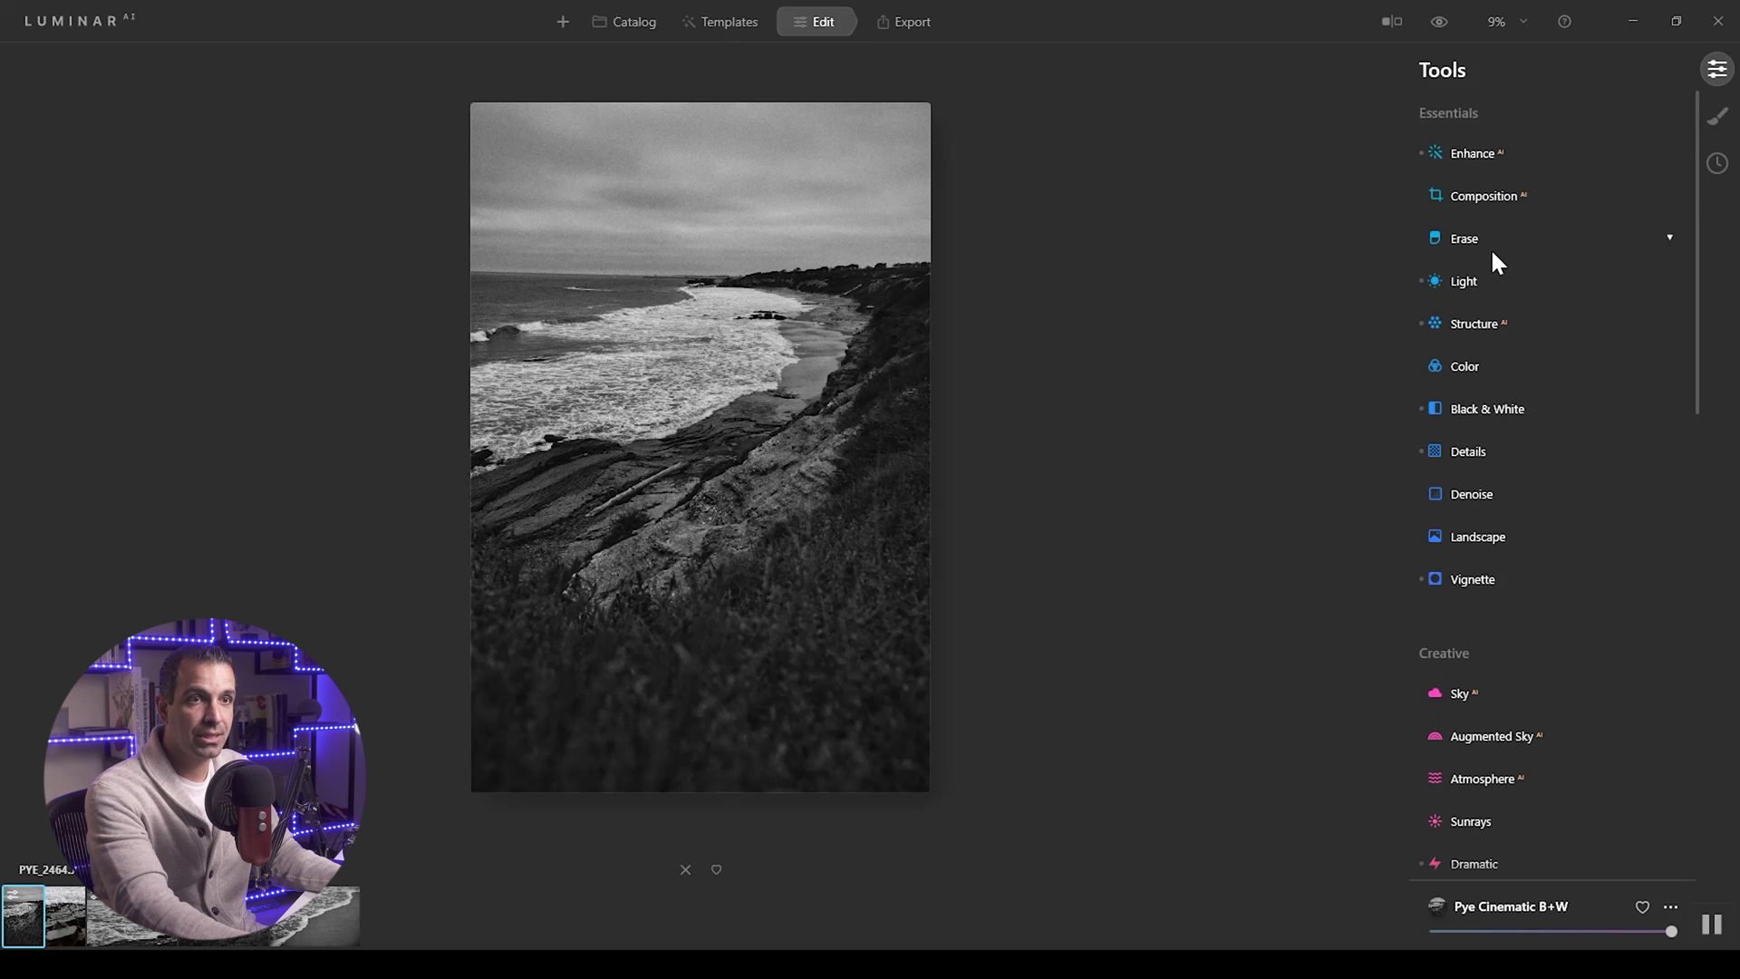
click(1496, 282)
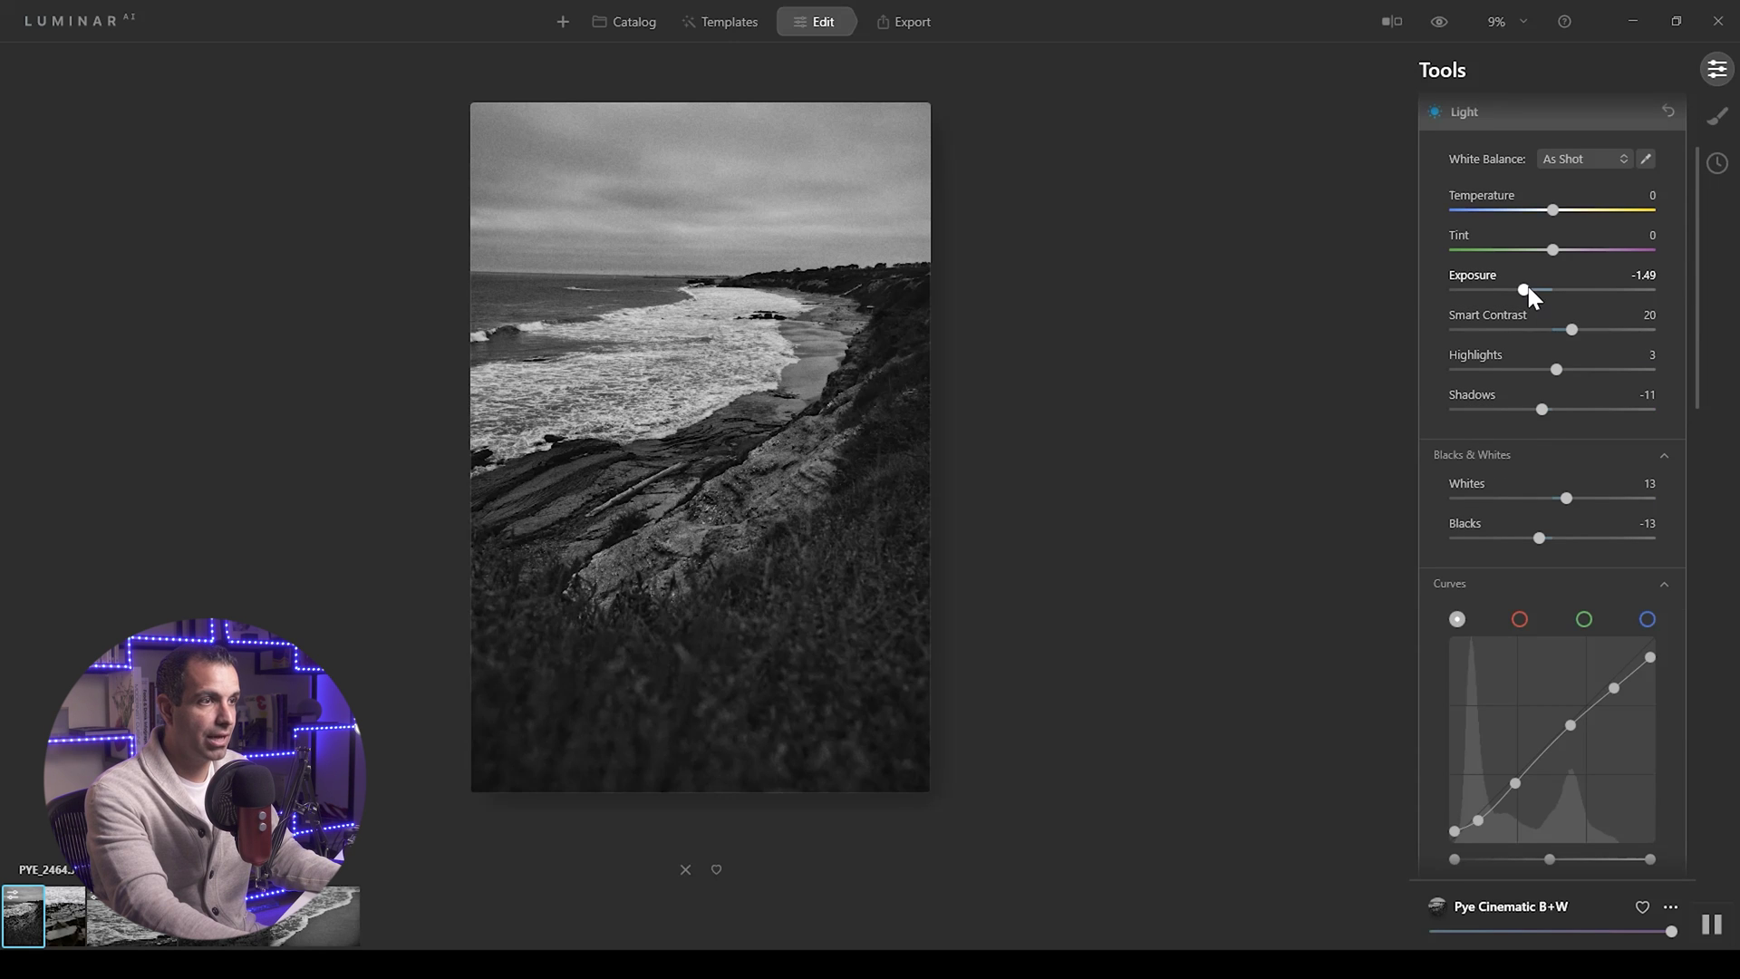
drag(1531, 285, 1532, 286)
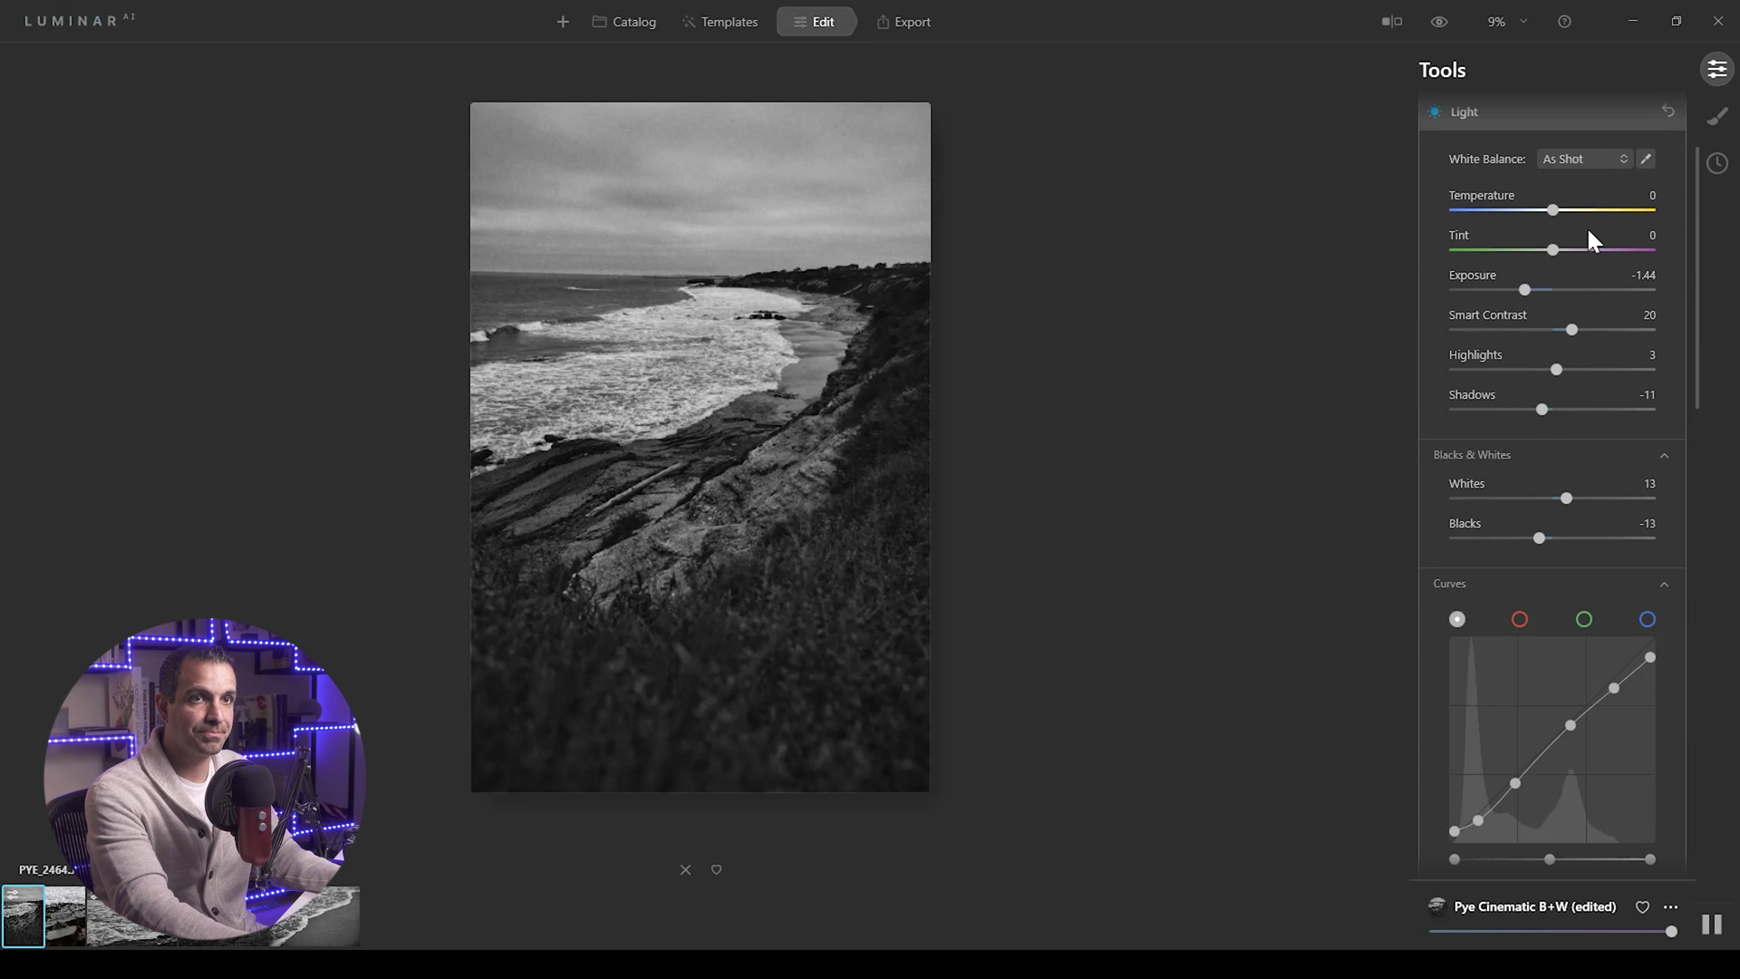
Rotate the cliff photo slightly using the Composition crop controls.
scroll(1591, 249, up, 2)
click(1481, 194)
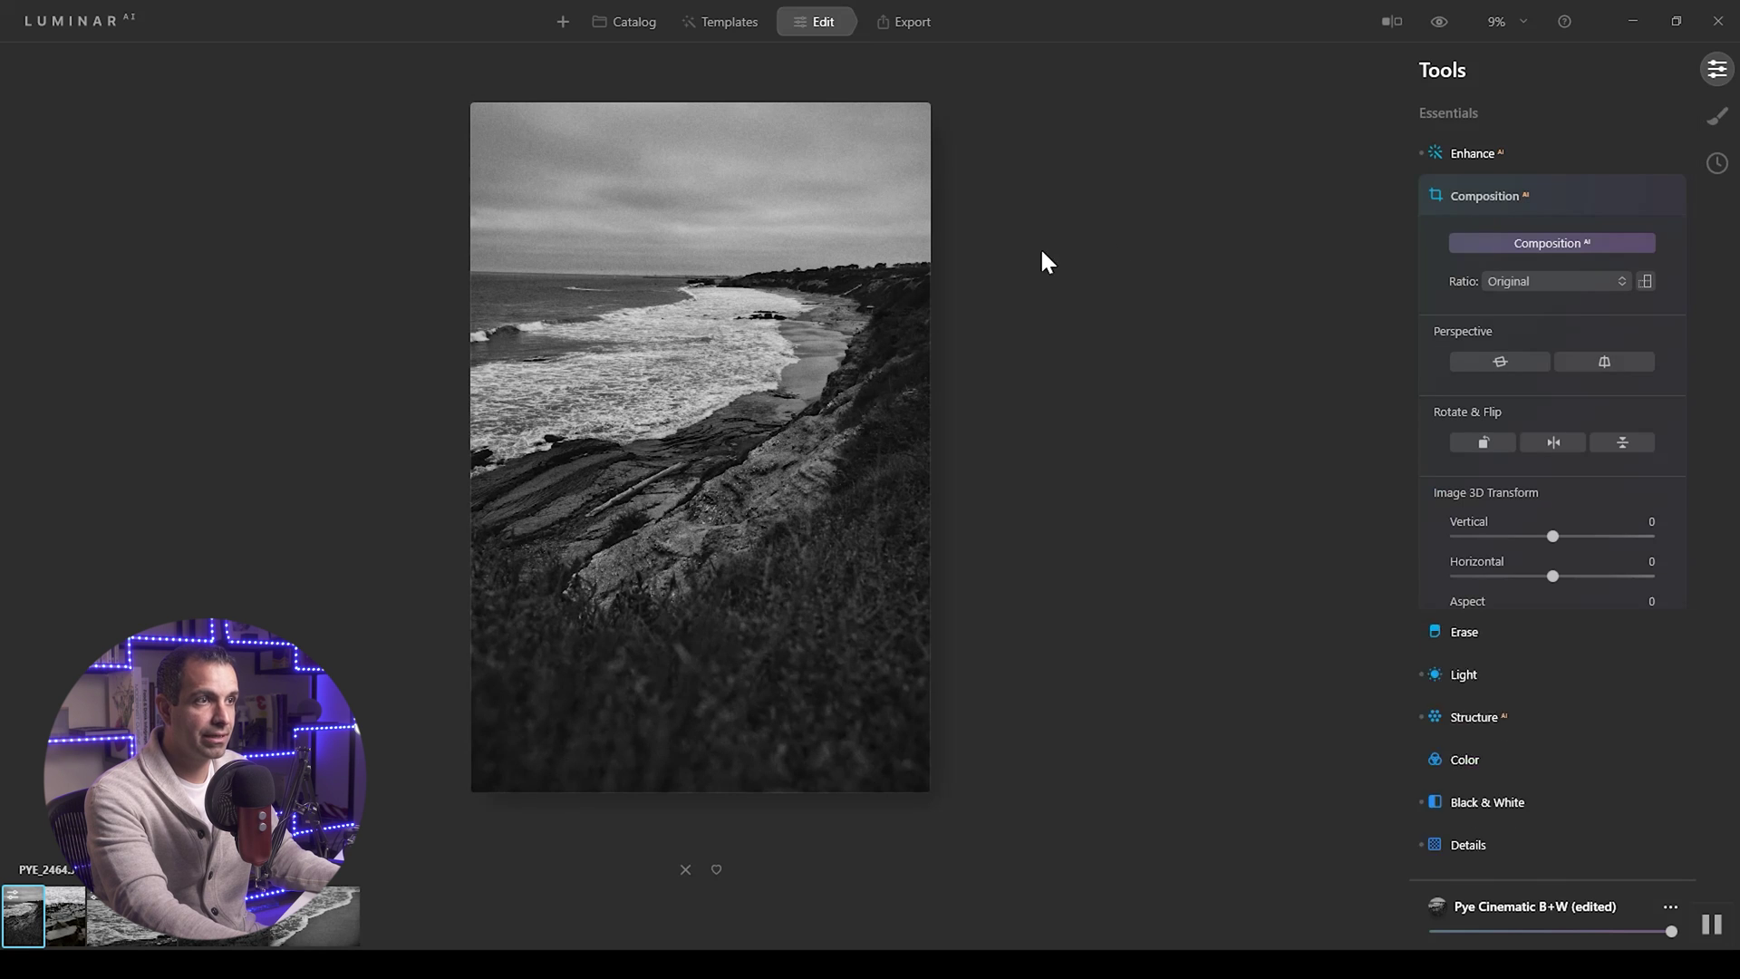
drag(438, 243, 416, 315)
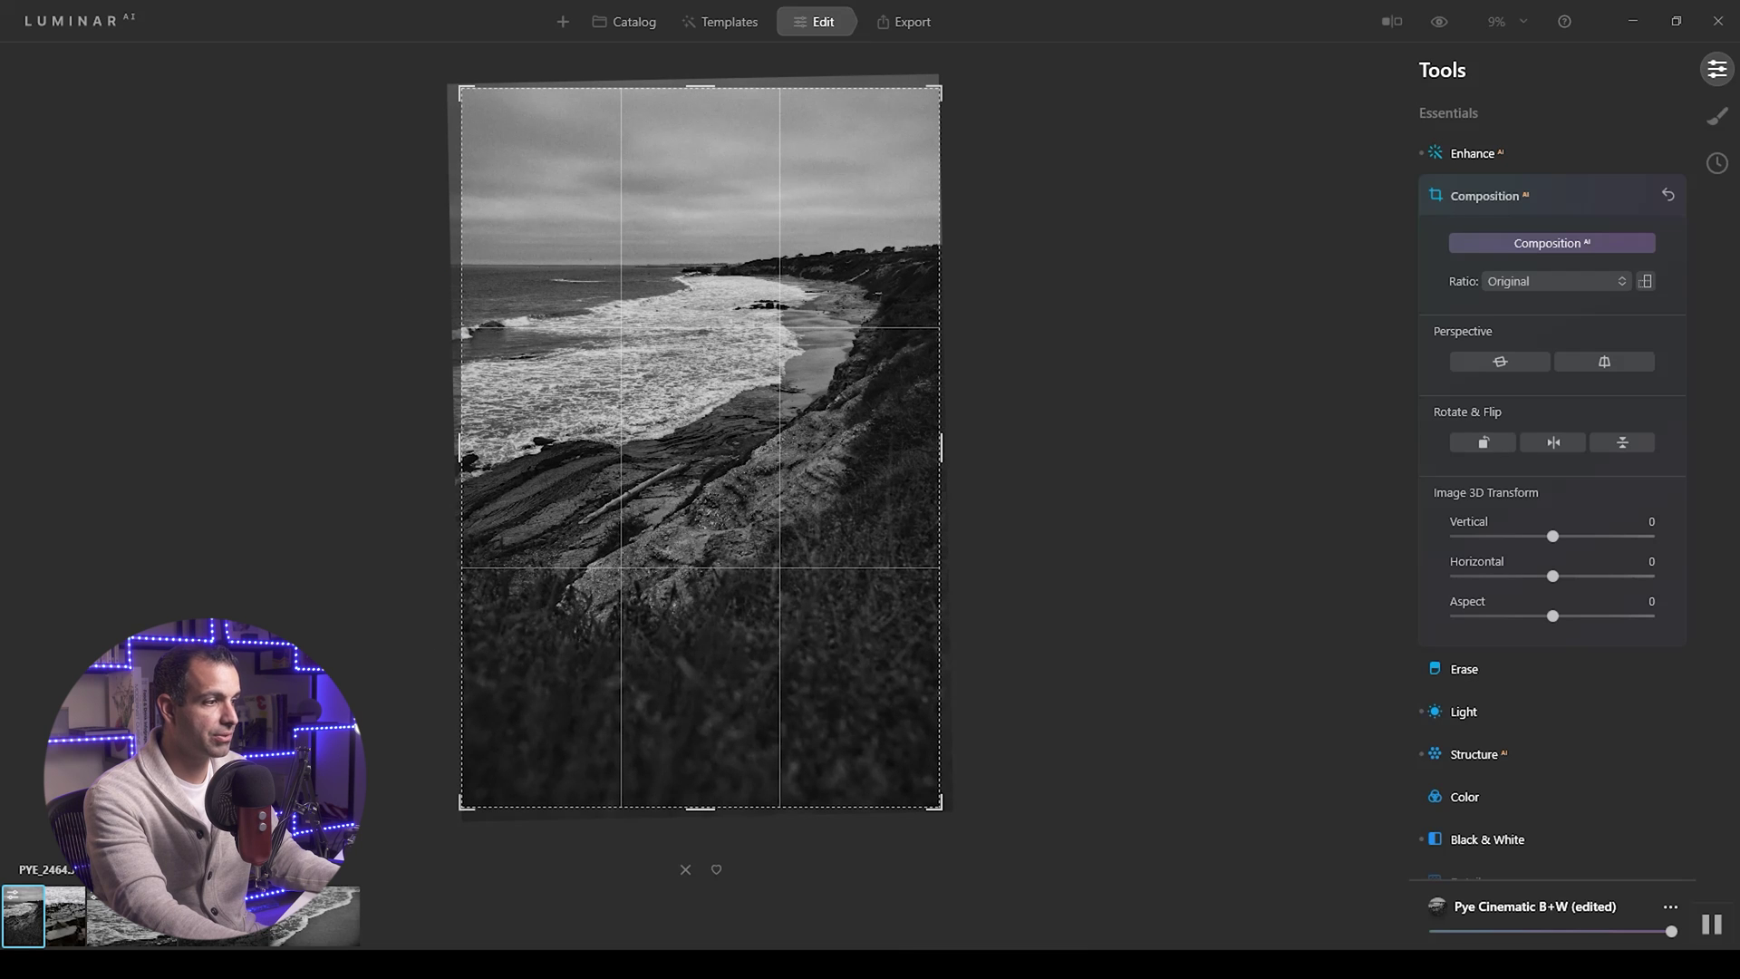
click(76, 926)
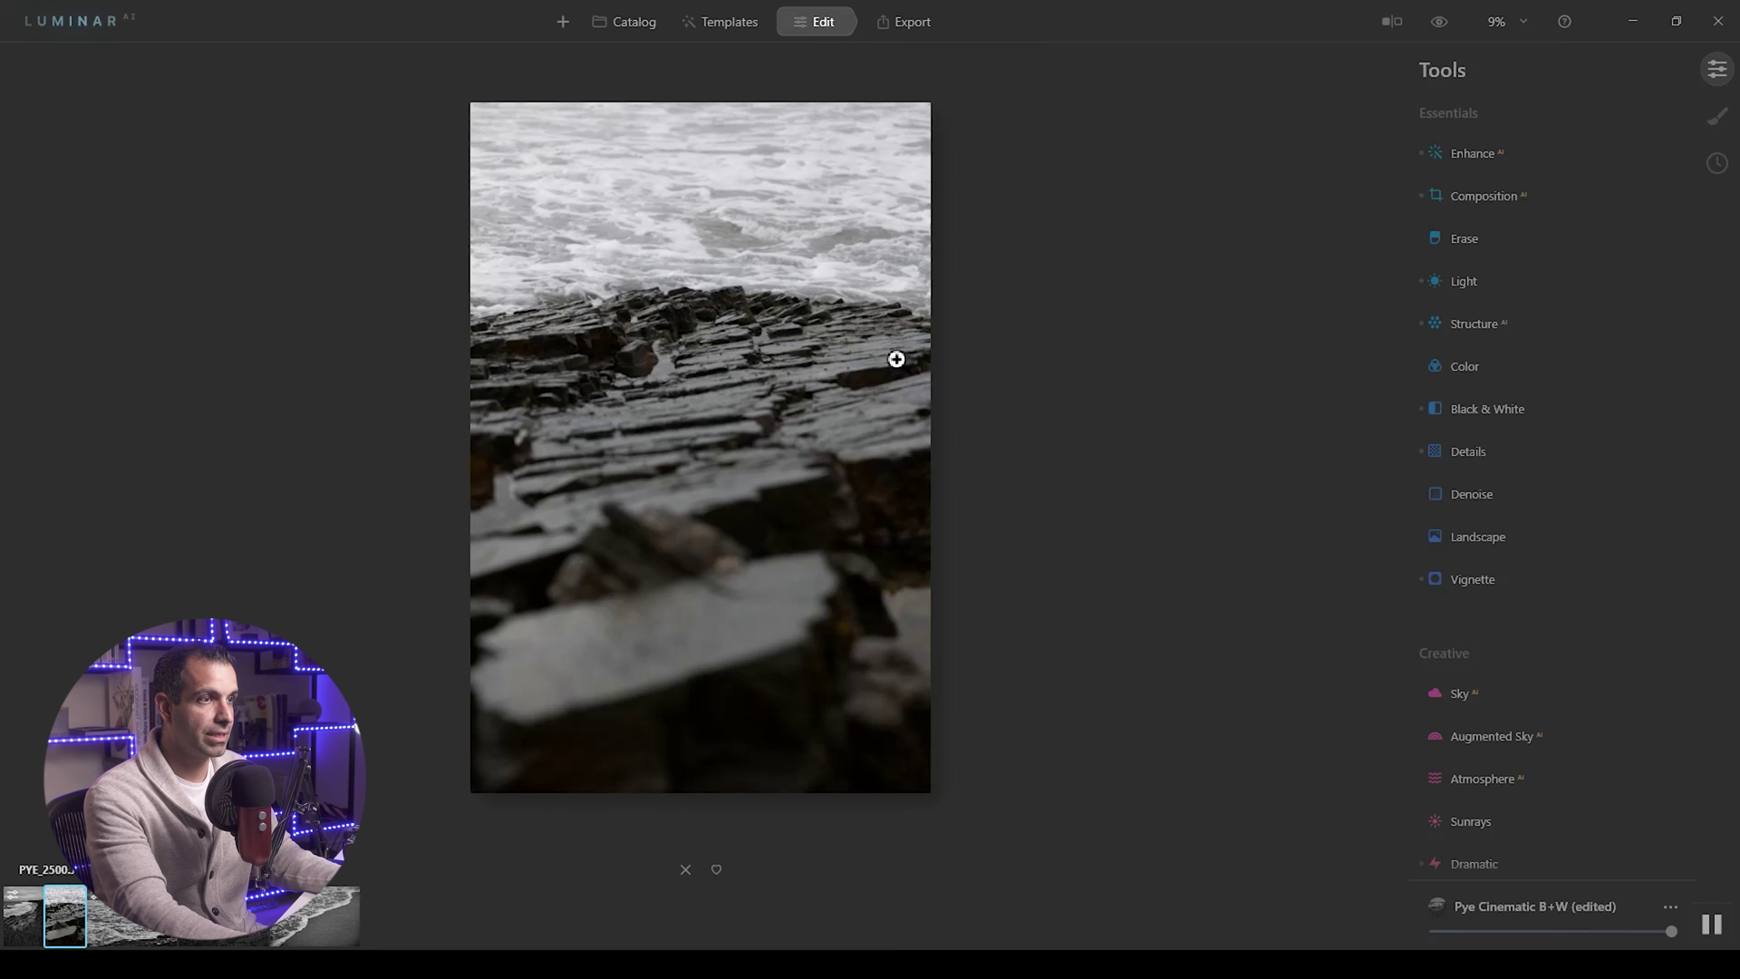
Apply the Pye Cinematic B+W template to the rock photo, then return to the cliff photo.
click(732, 19)
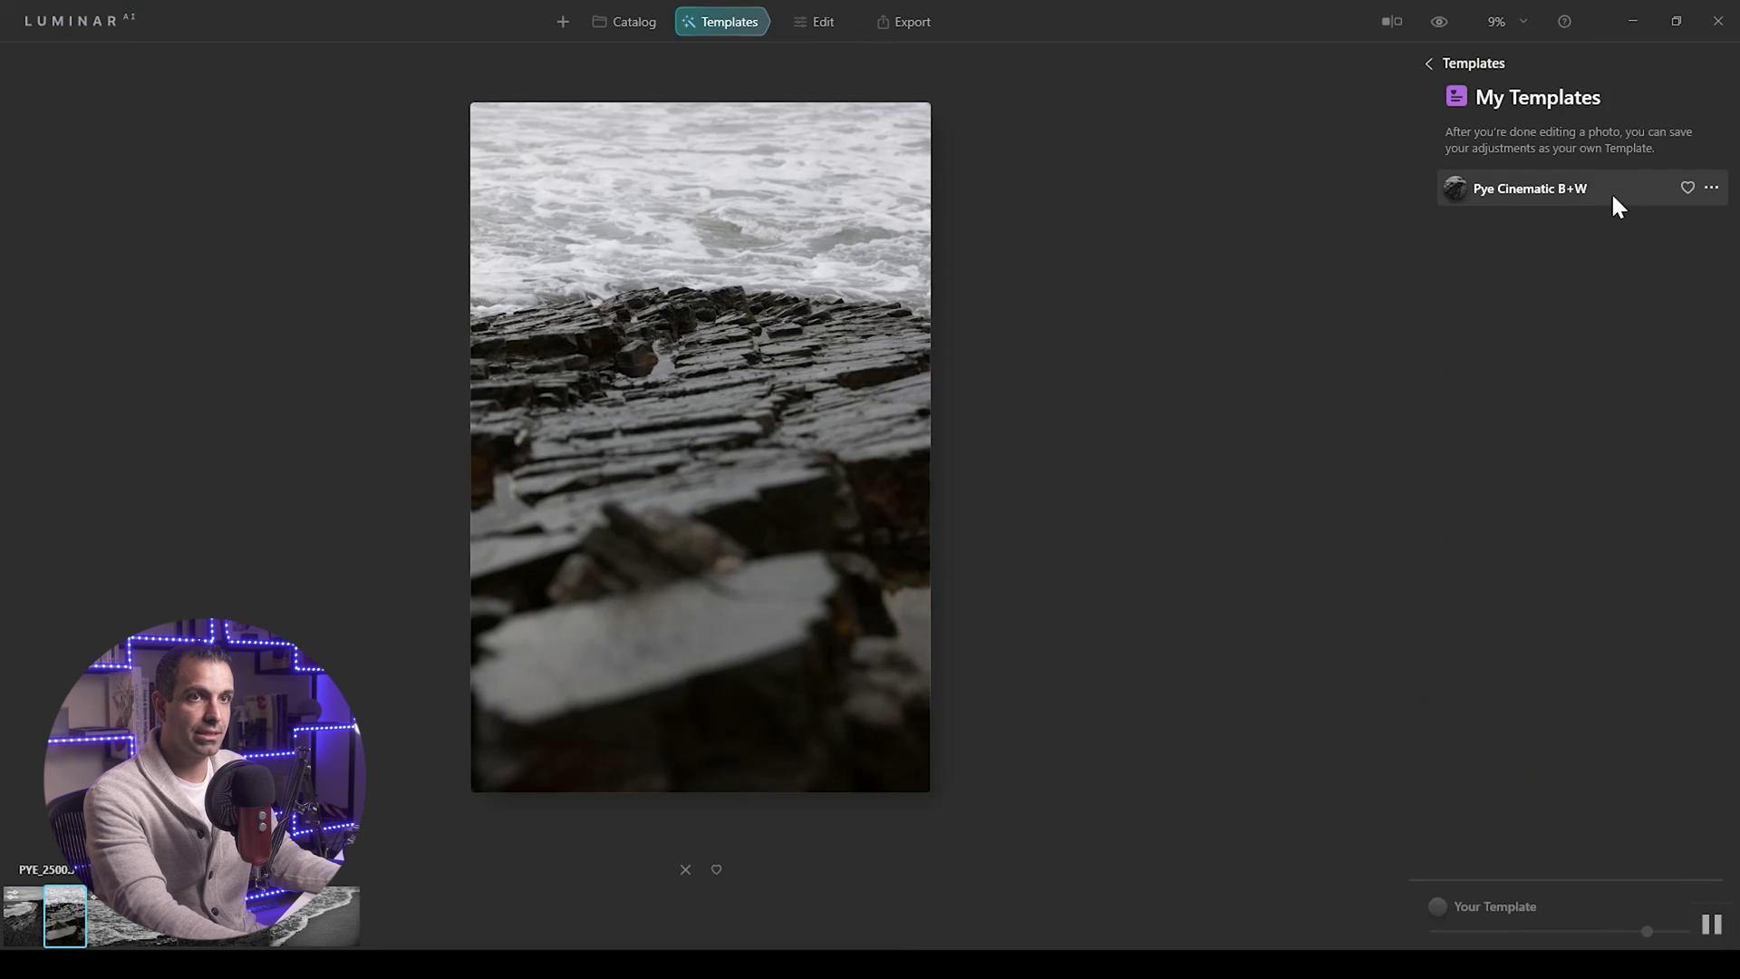
click(1574, 190)
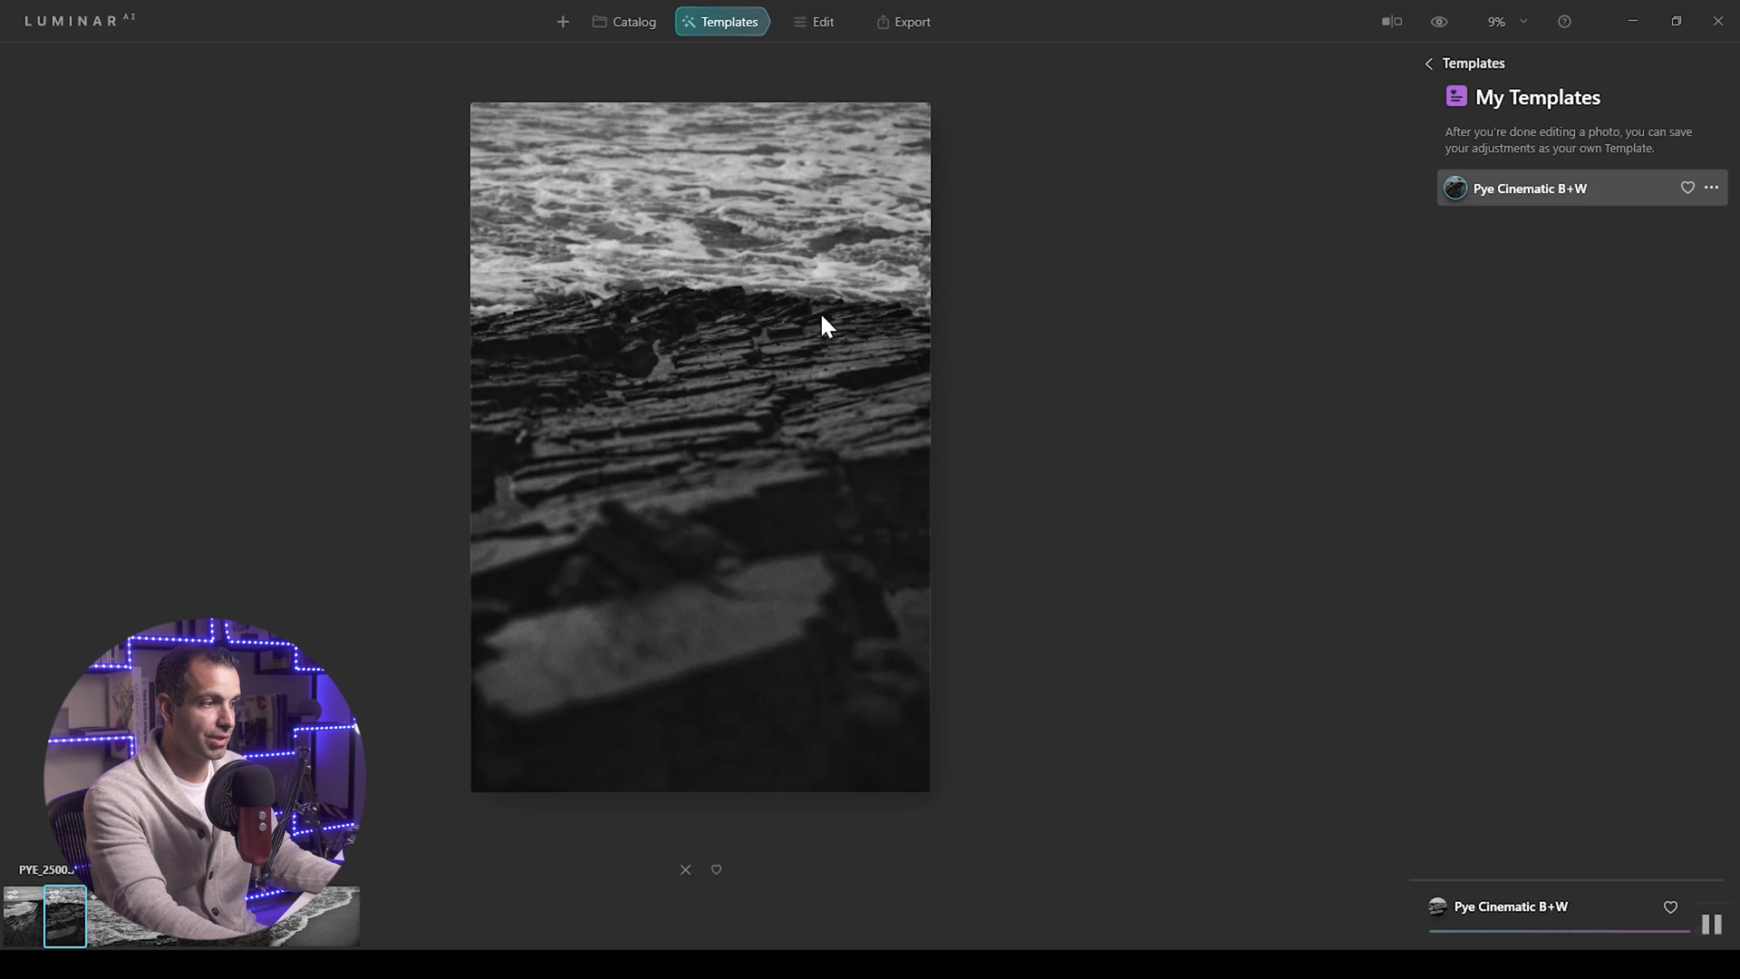
click(23, 923)
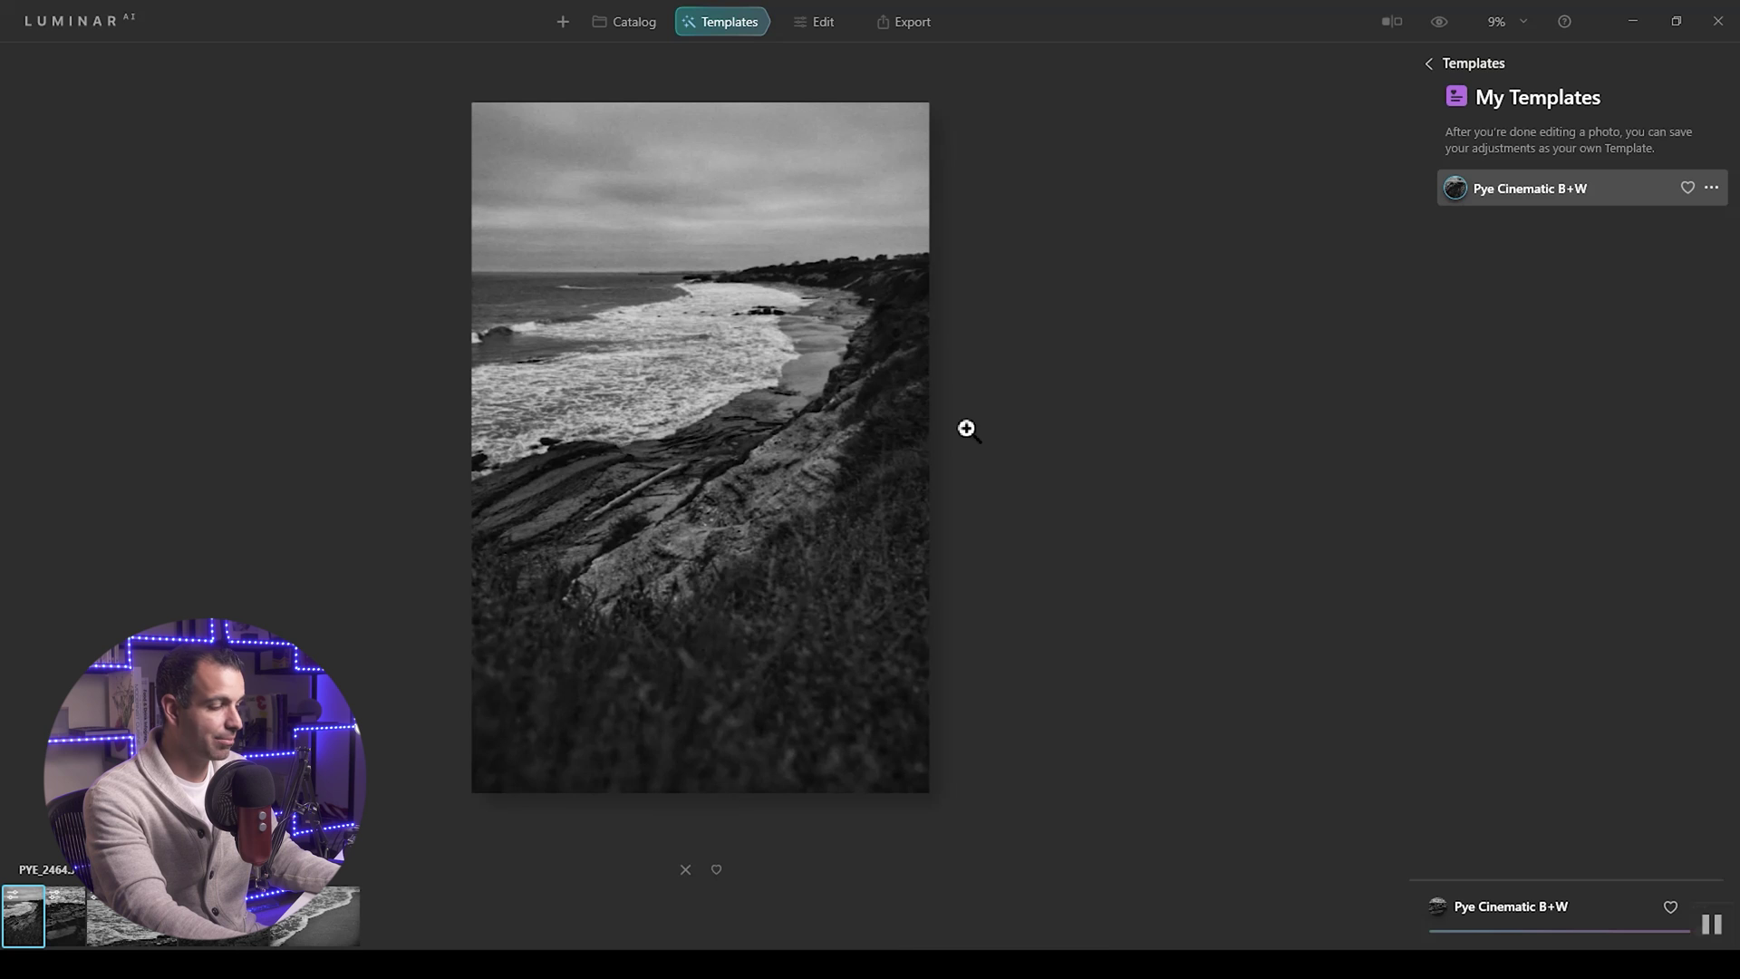
click(1432, 62)
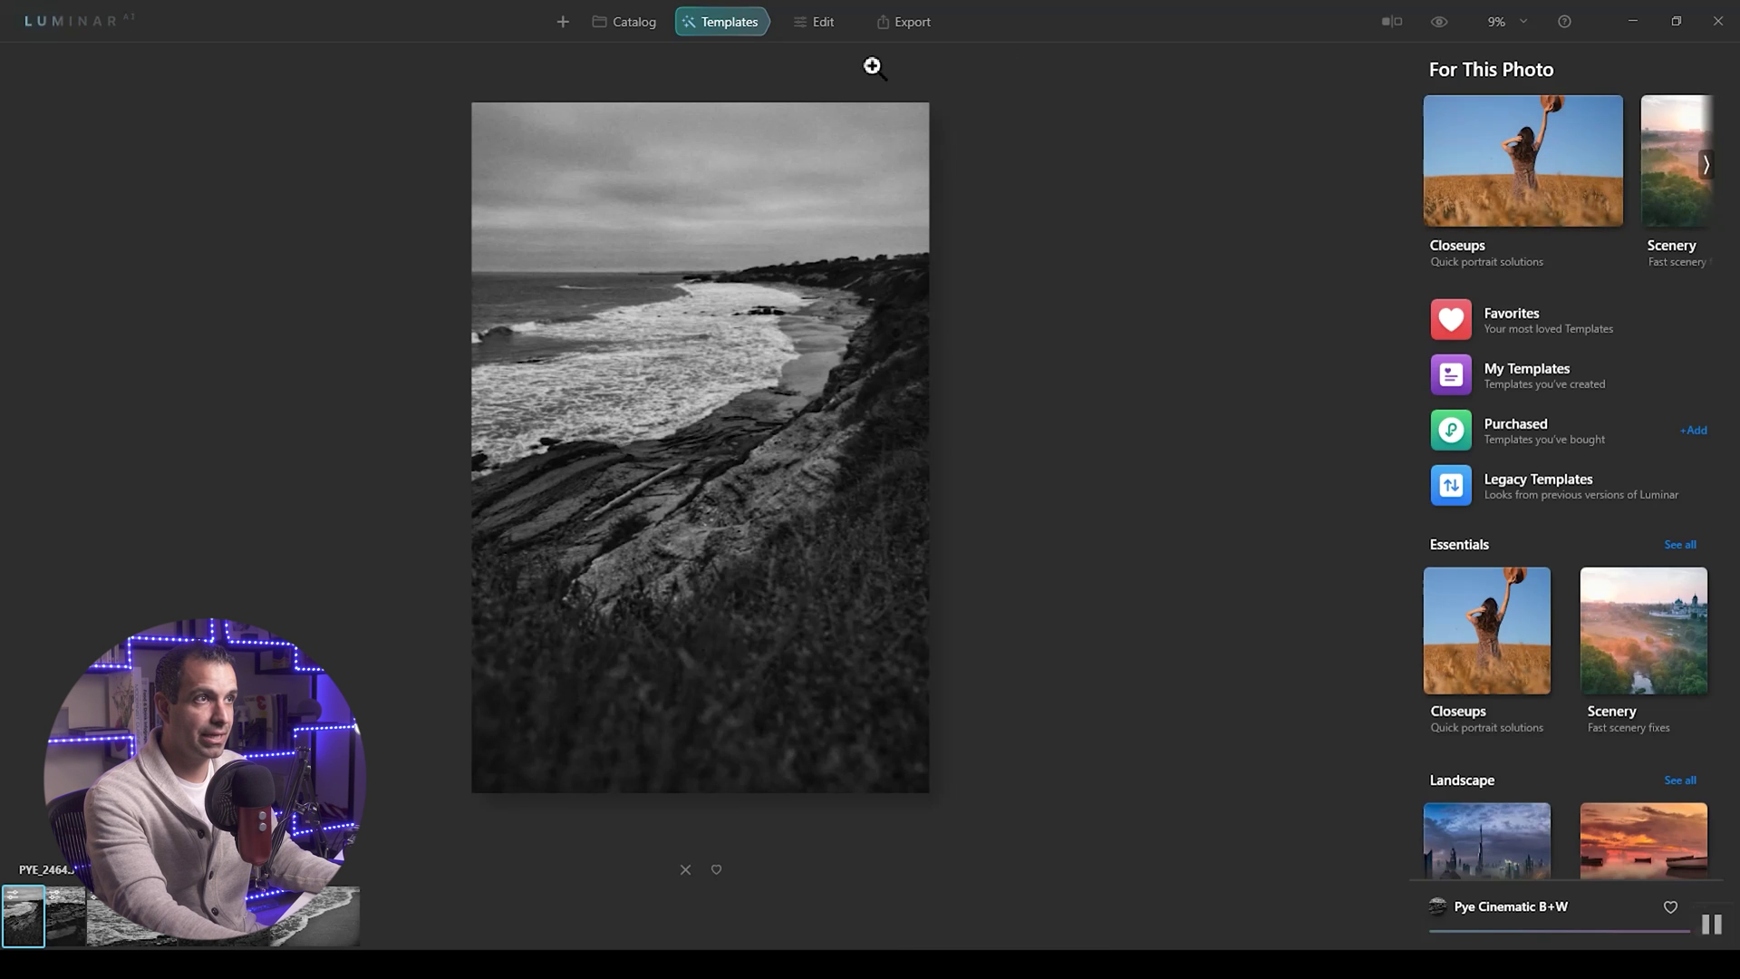
click(823, 25)
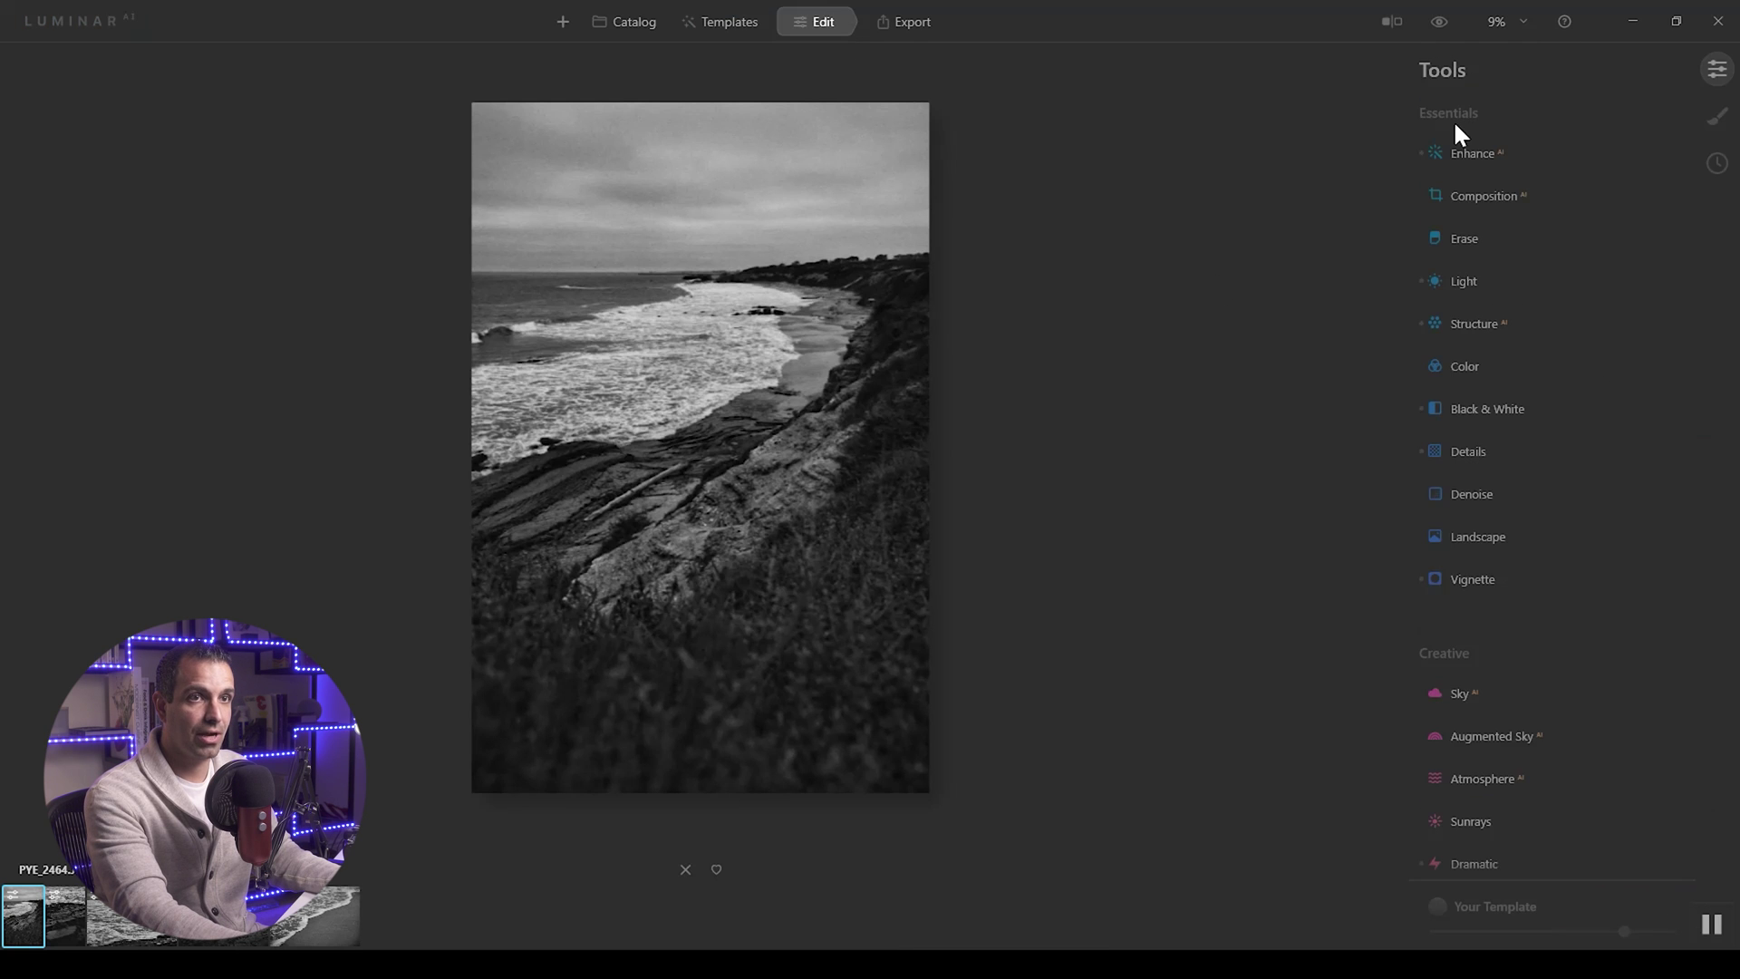
Crop the coastal cliff photo to a 1:1 square, repositioning it within the frame.
click(1487, 196)
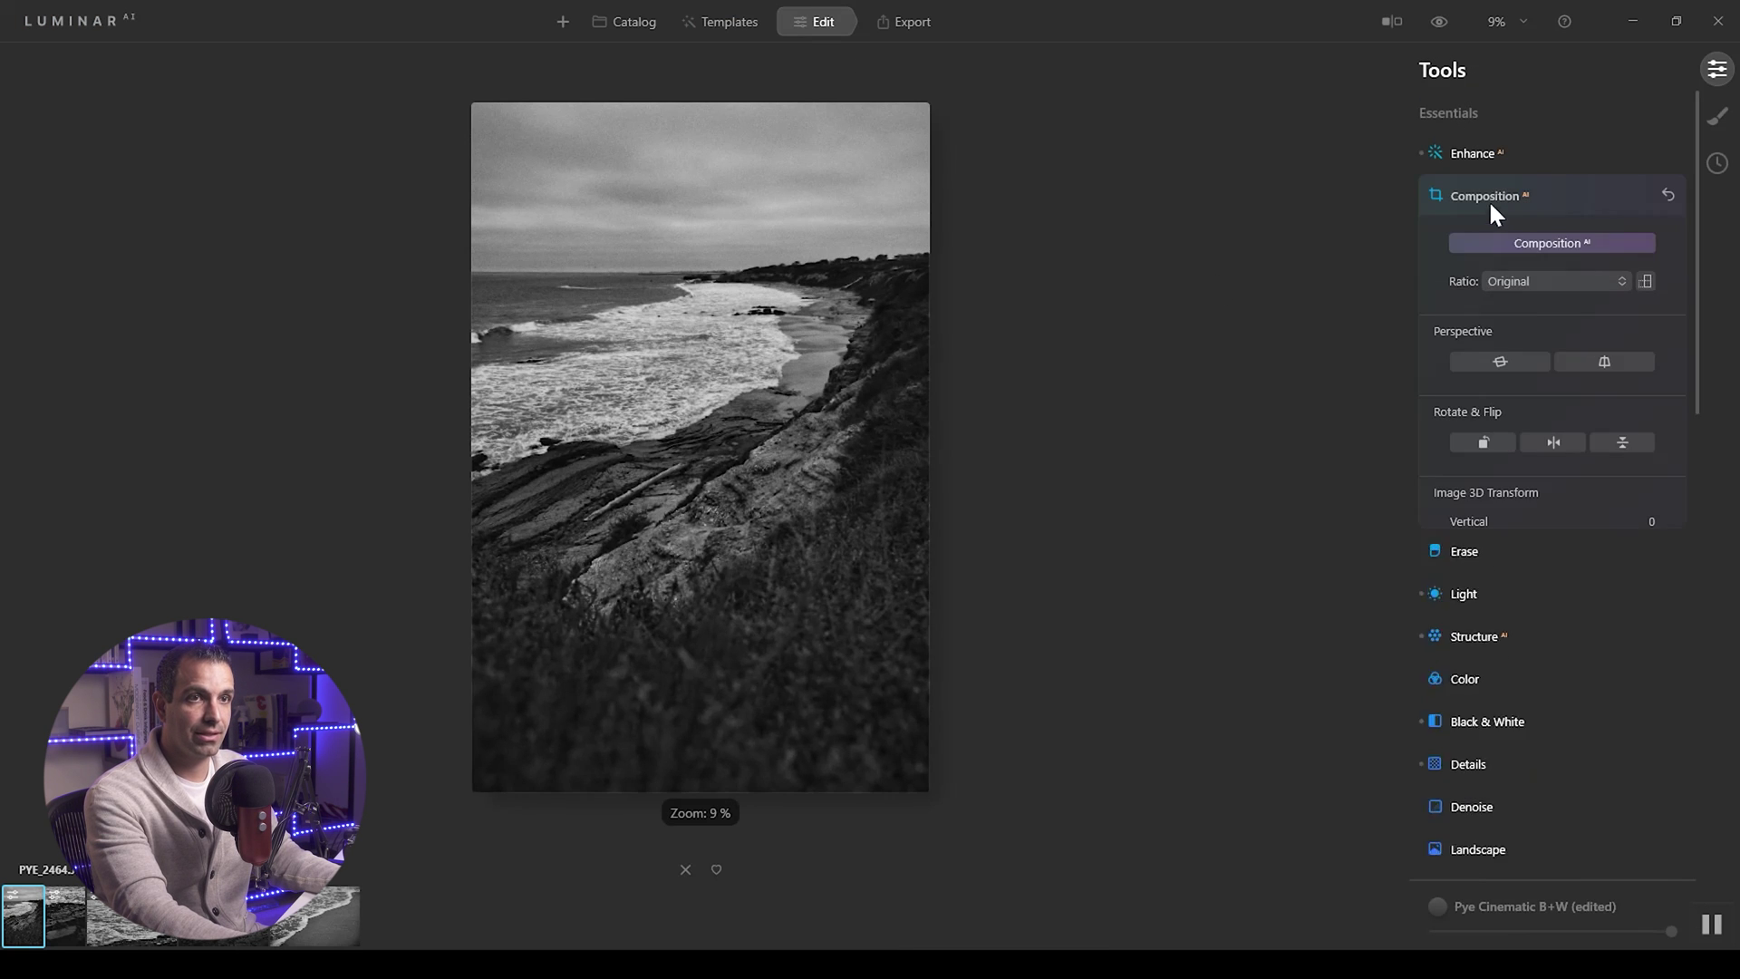
click(1541, 281)
click(1534, 279)
click(1528, 361)
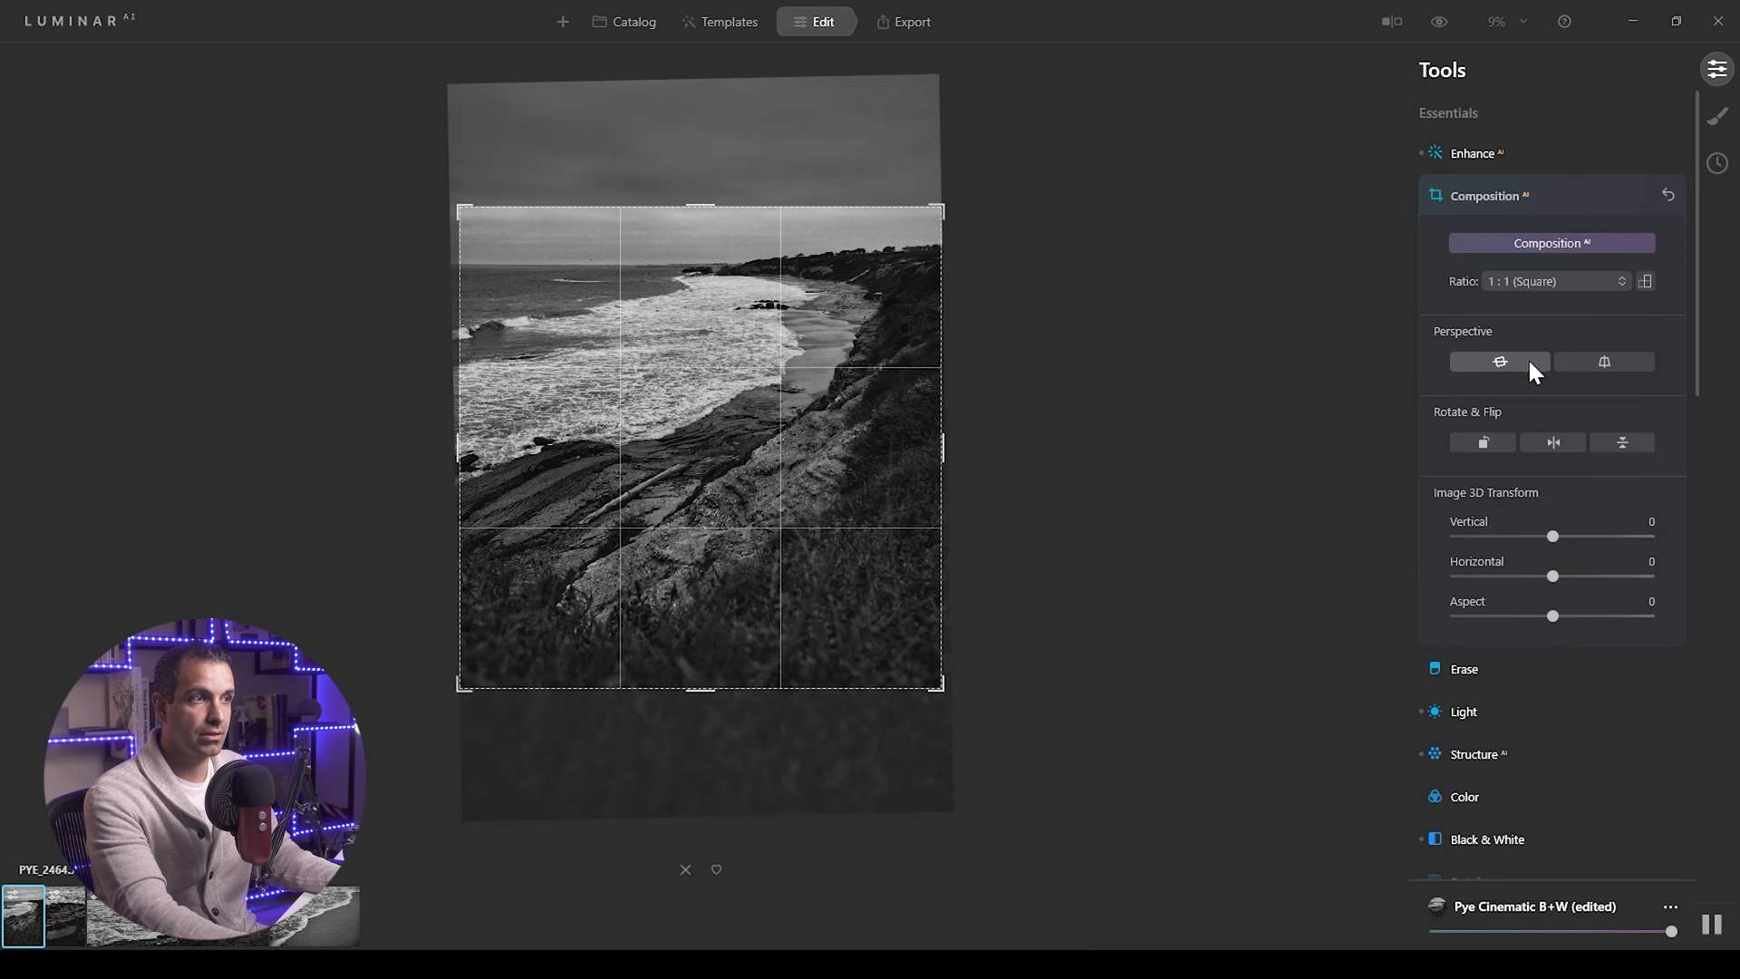
drag(866, 482, 864, 511)
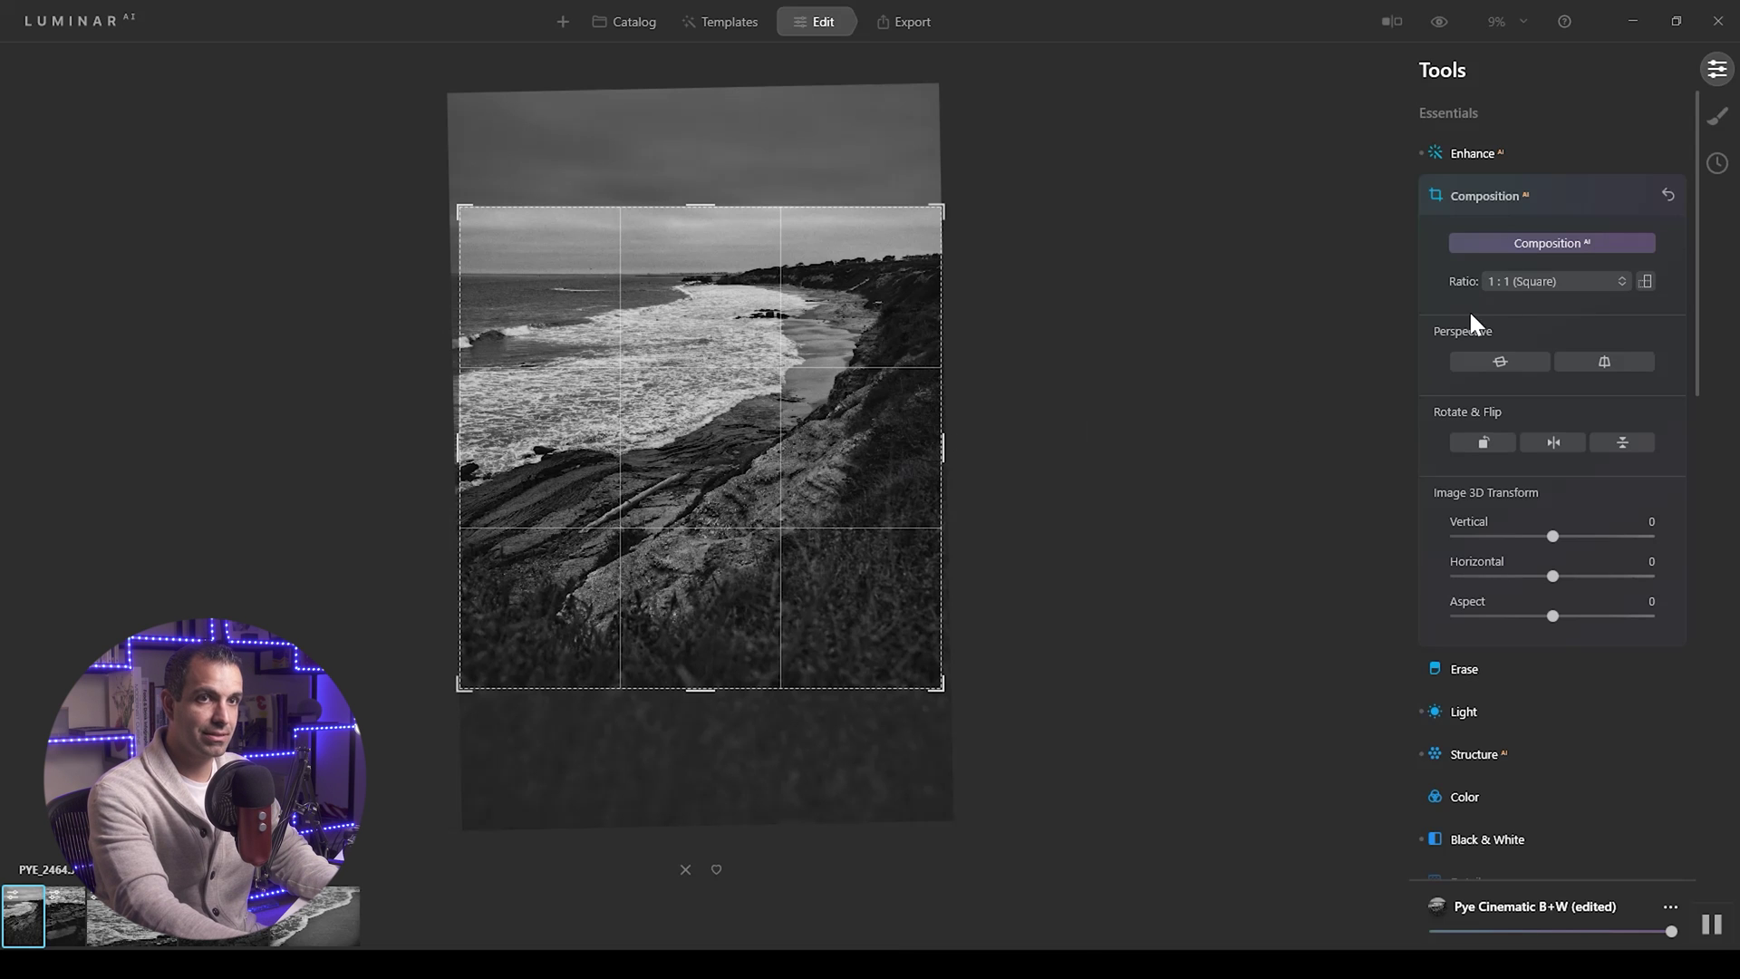
key(Return)
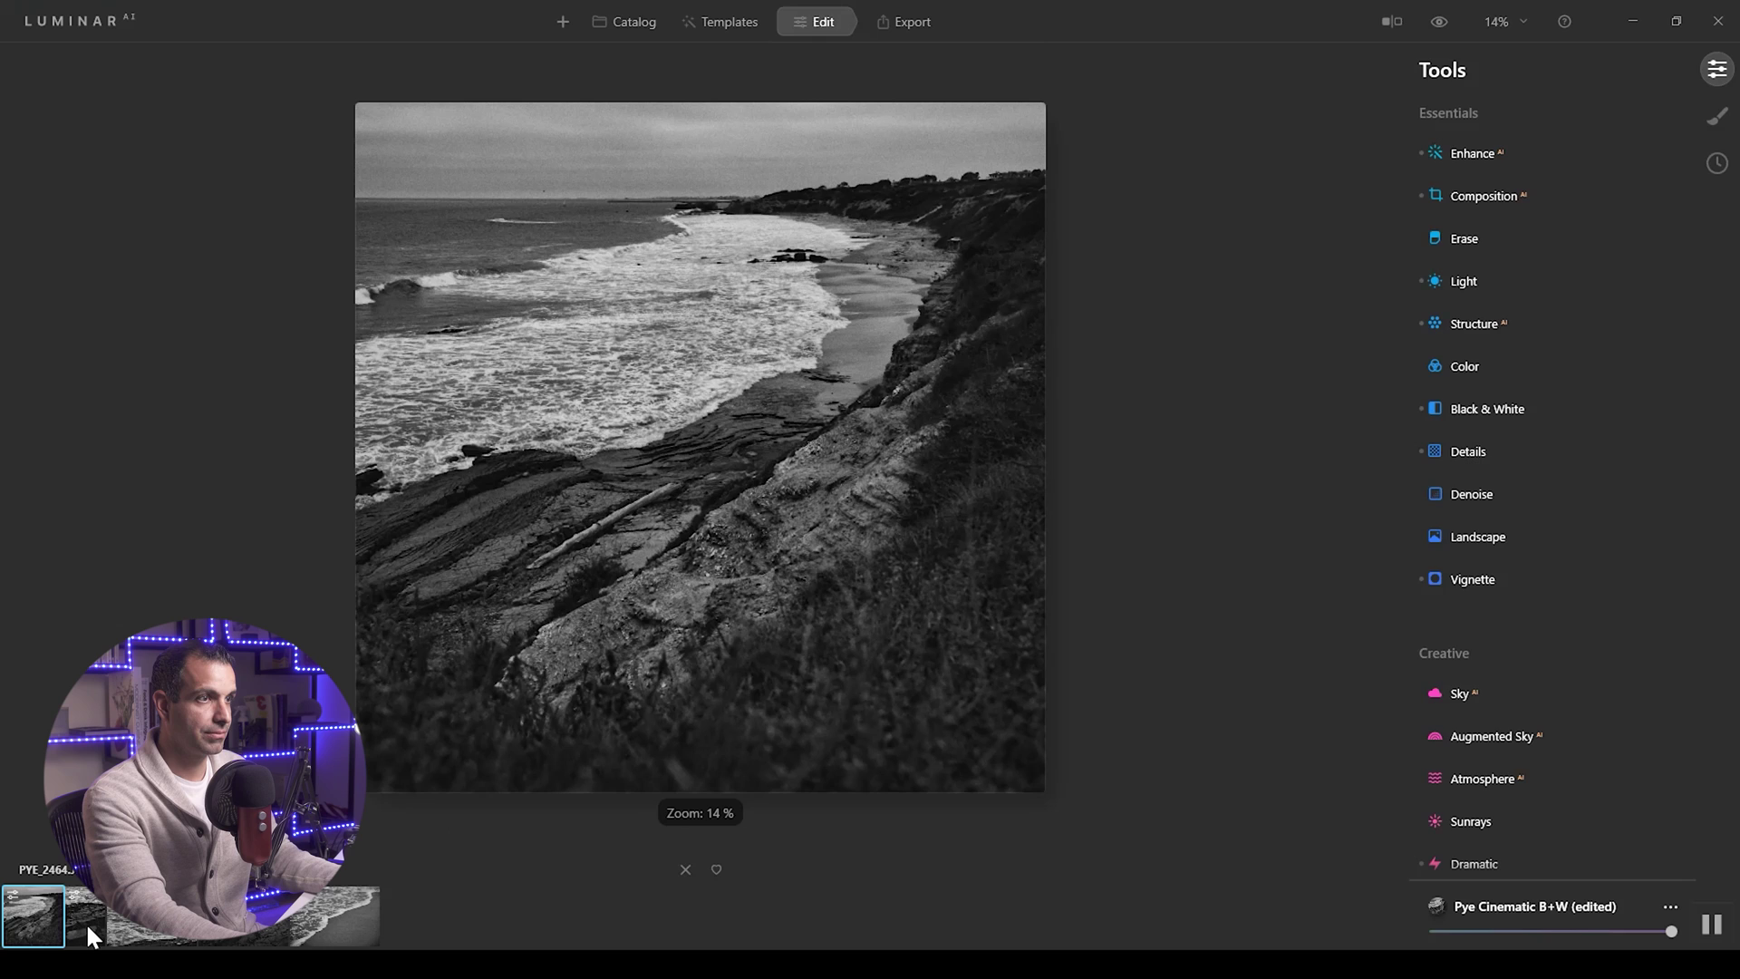
Raise the rock photo's Light exposure to -1.02.
click(86, 926)
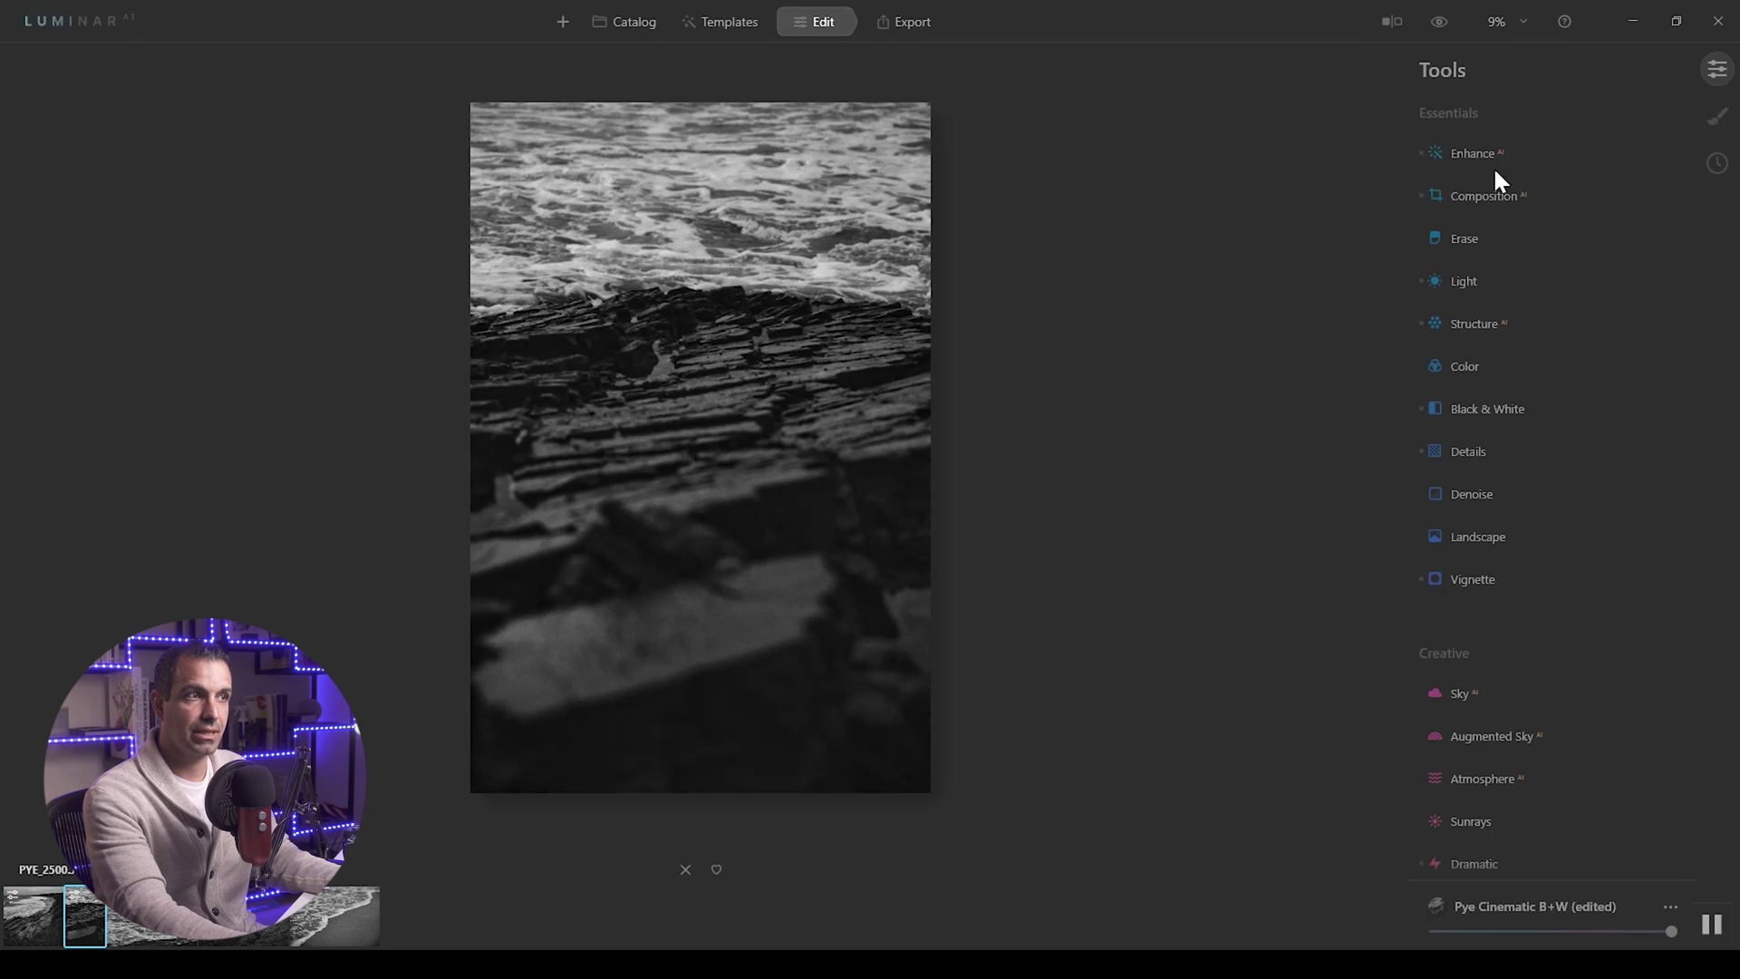
click(1472, 277)
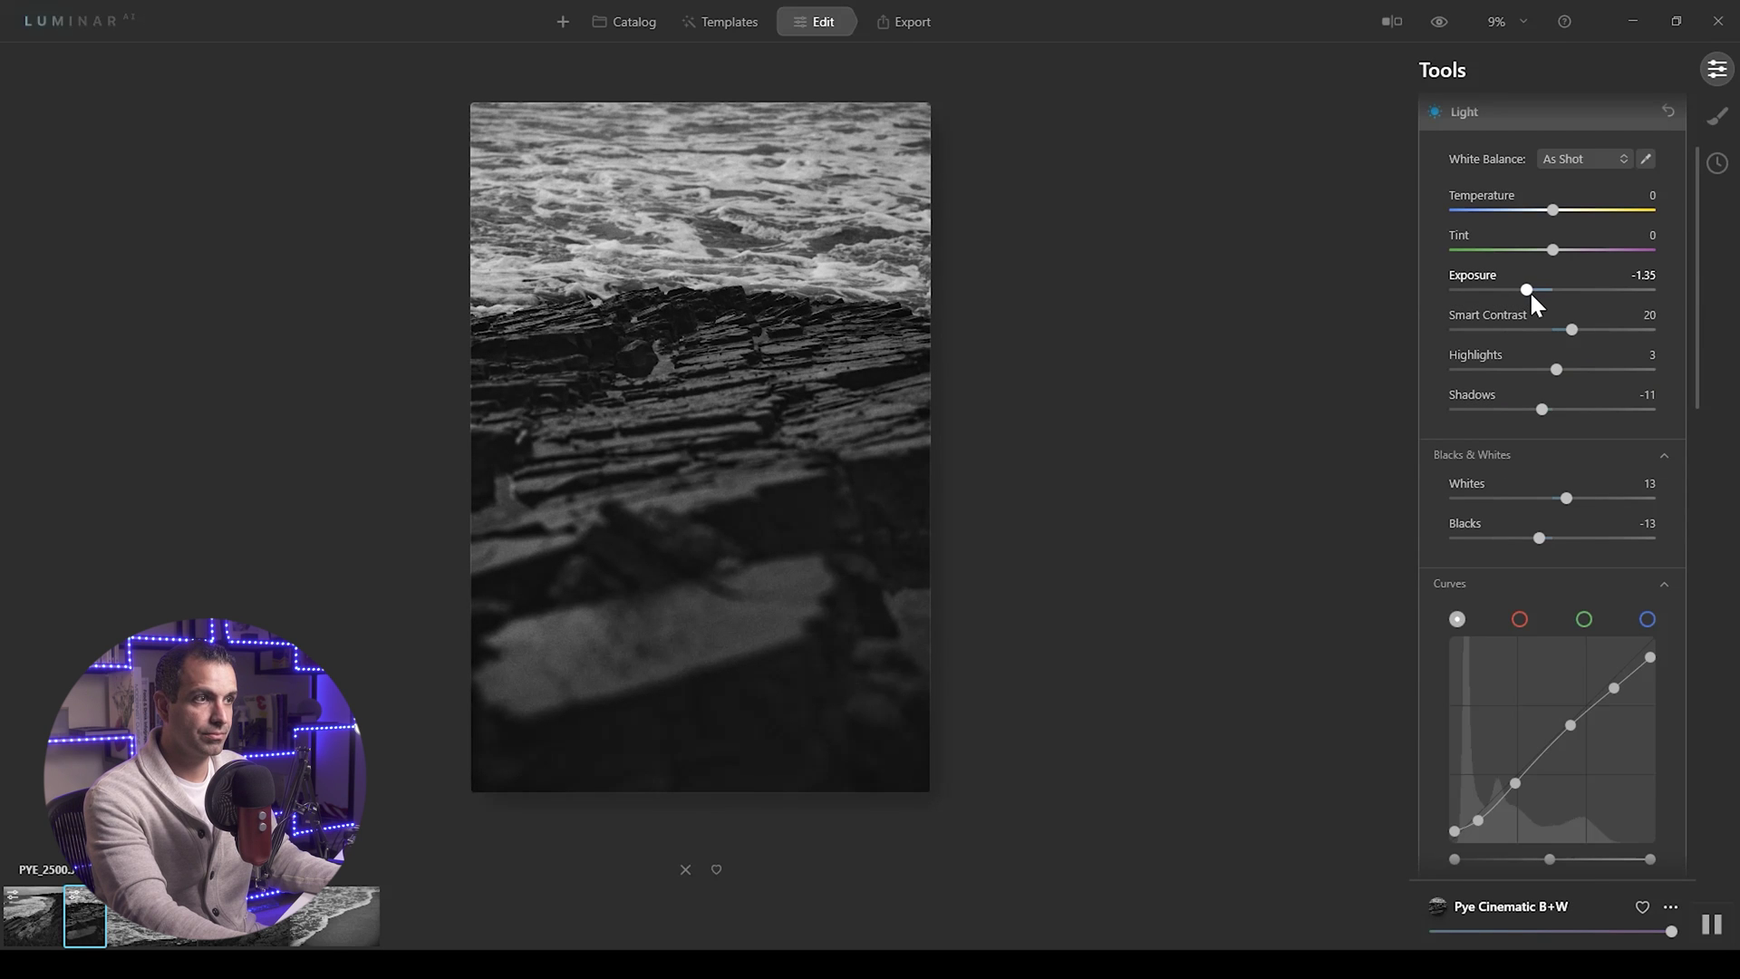
drag(1530, 291, 1537, 288)
scroll(1603, 201, up, 1)
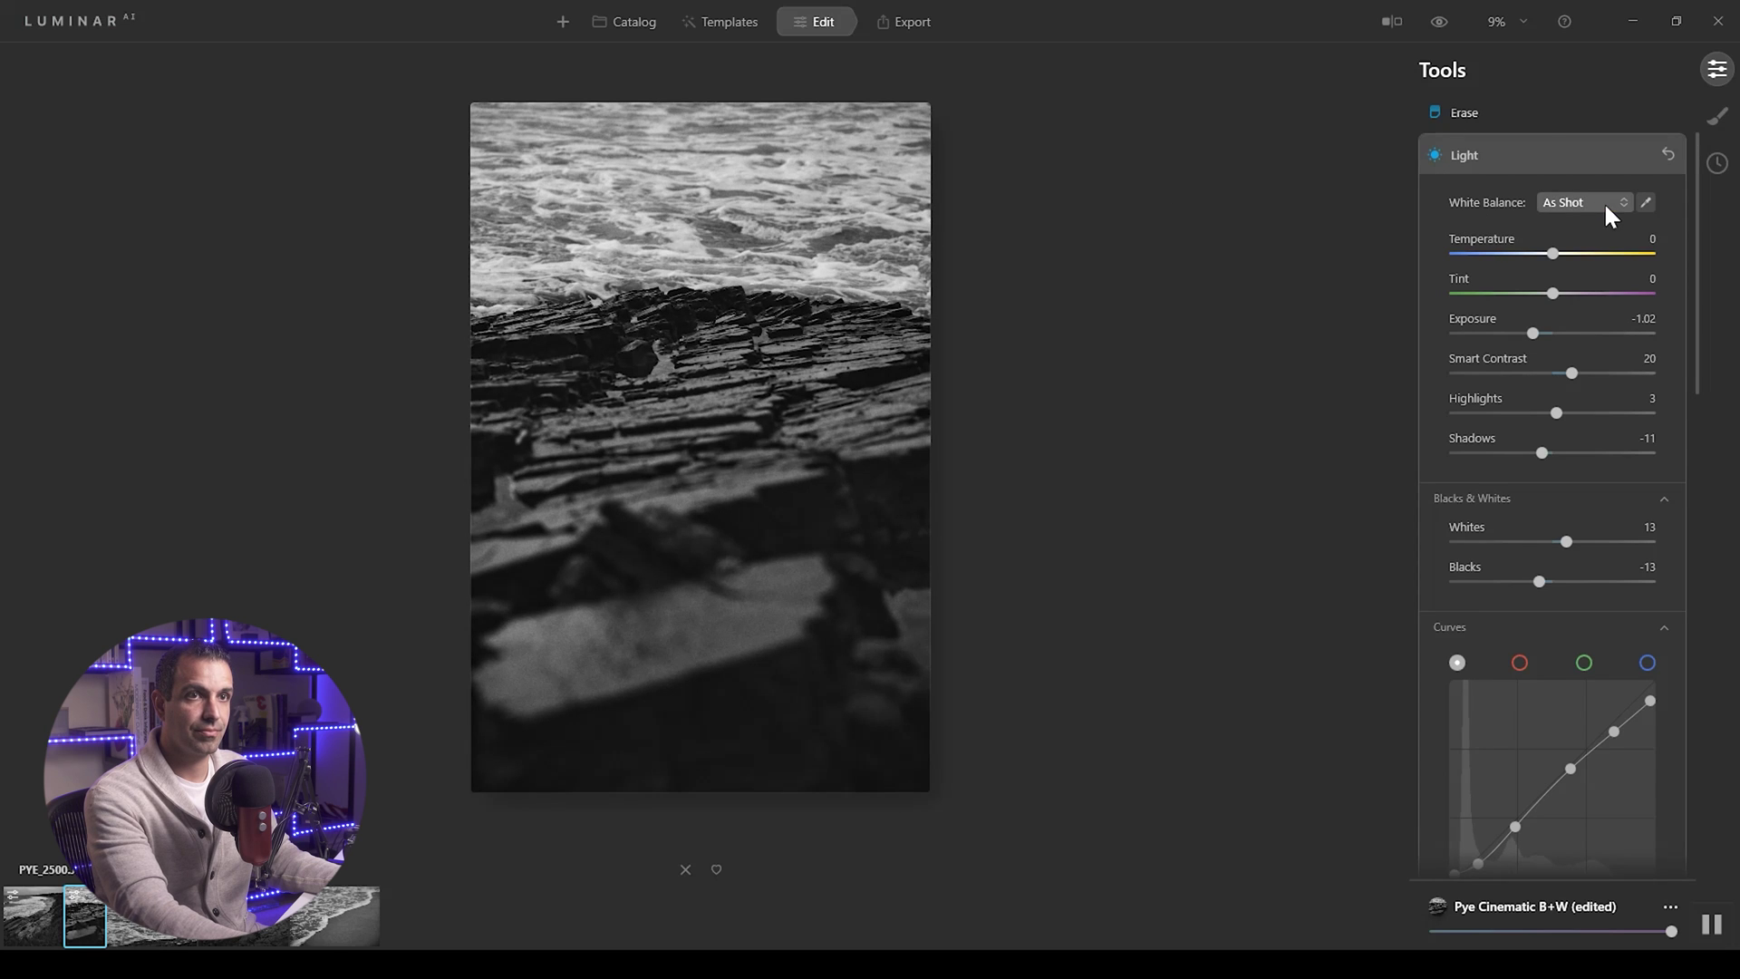
scroll(1532, 380, down, 10)
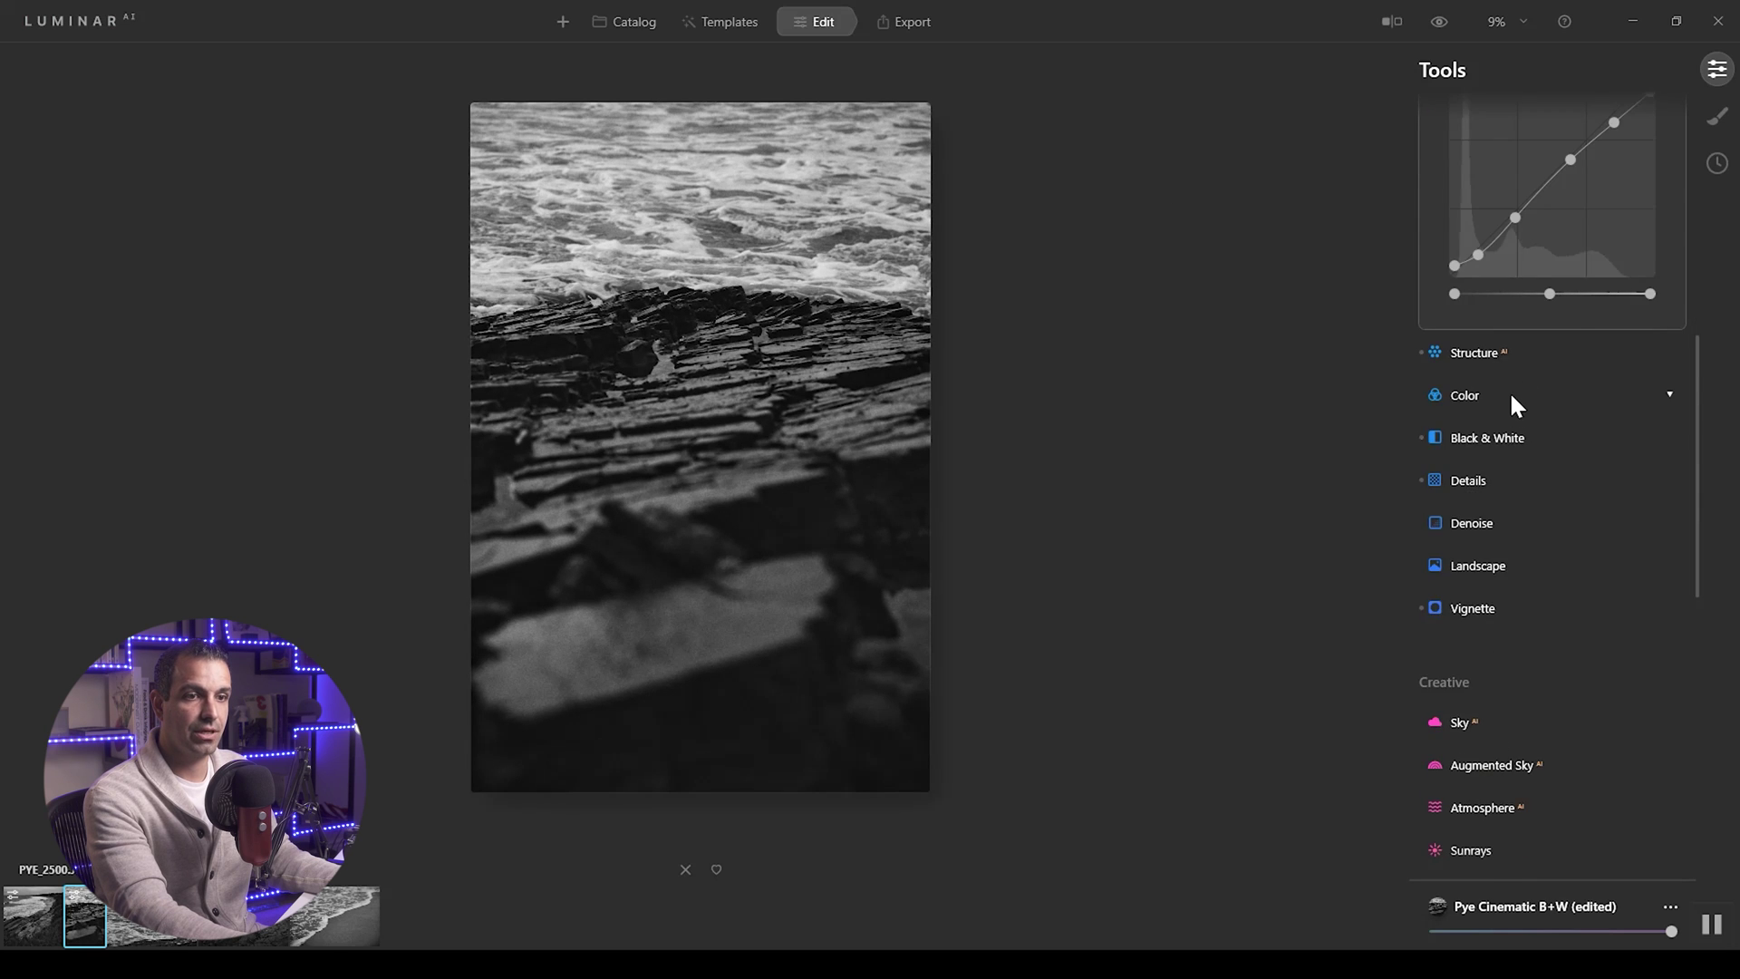
scroll(1515, 404, up, 12)
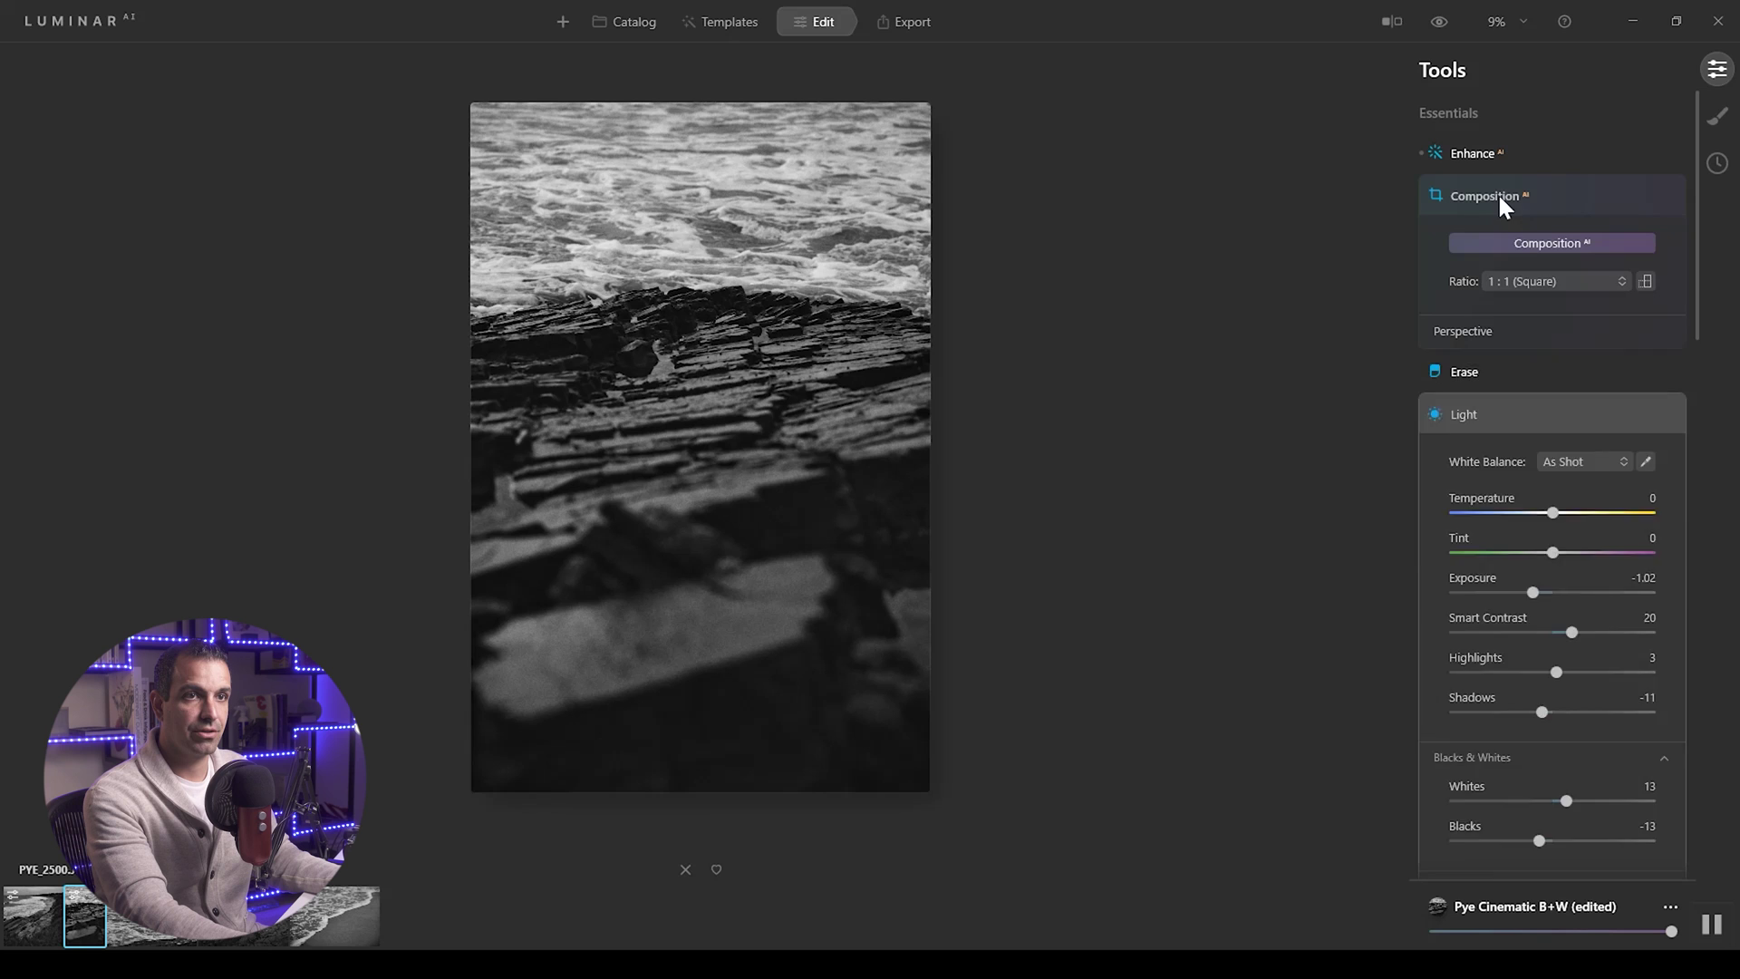
Crop the rock photo to a 1:1 square, shifting the image down within the frame.
click(1498, 194)
click(1535, 281)
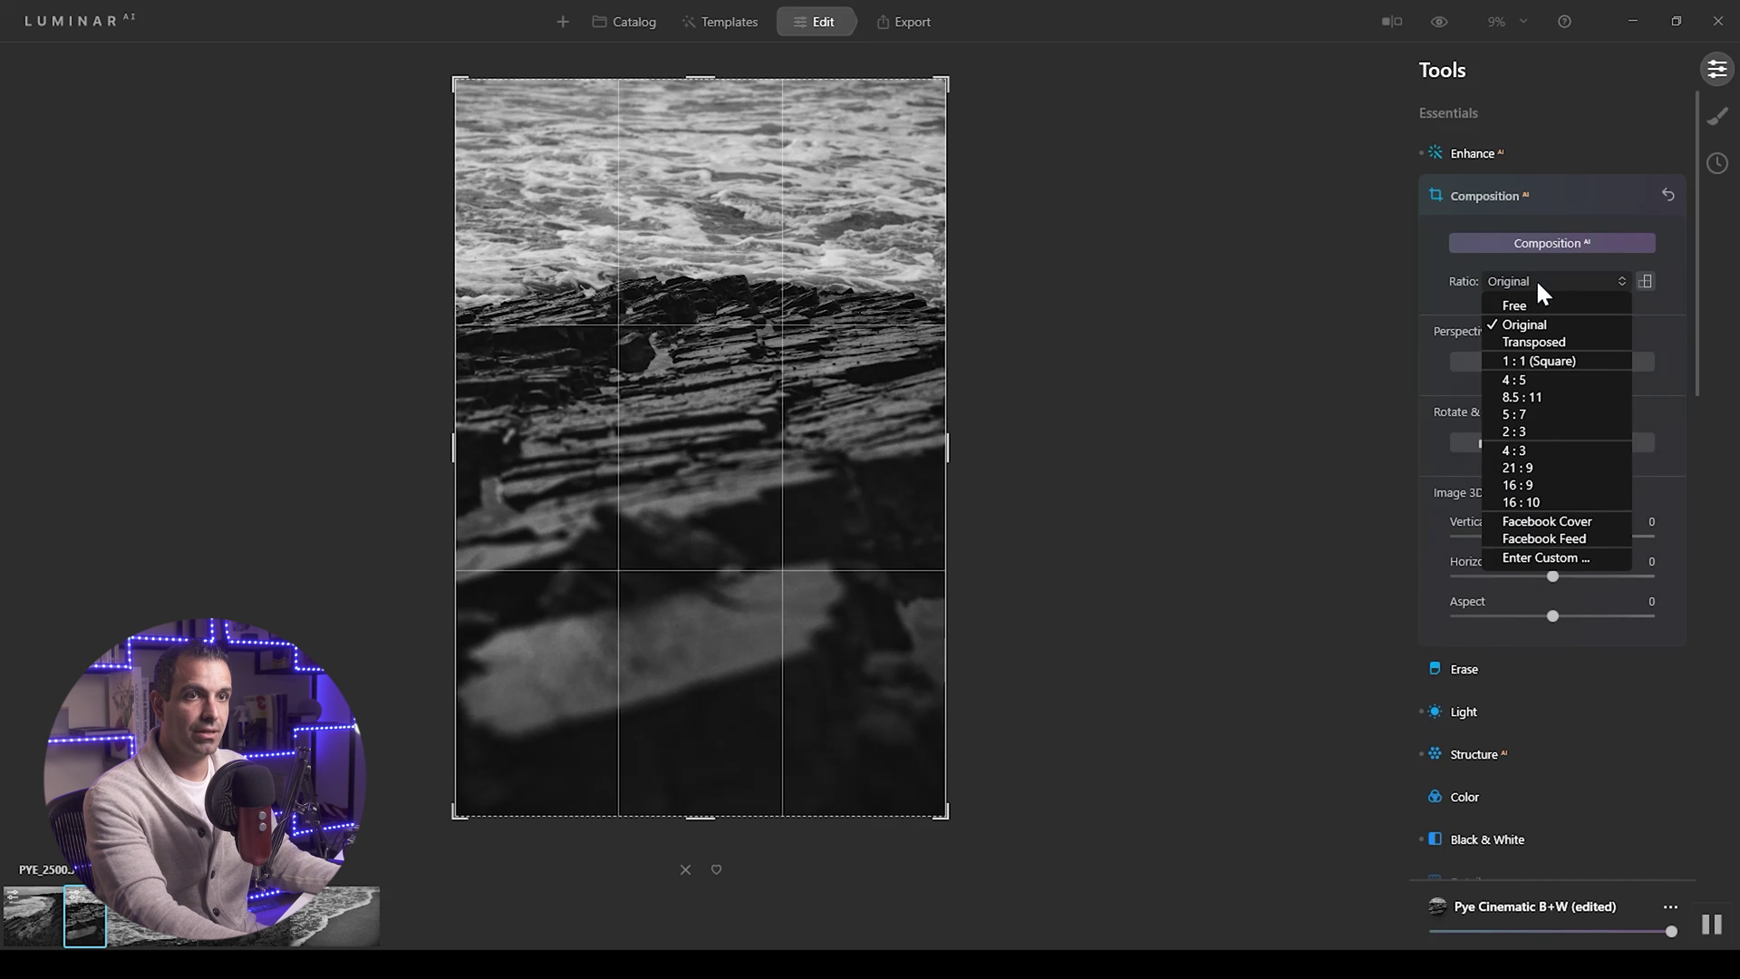
click(1542, 361)
drag(816, 416, 810, 480)
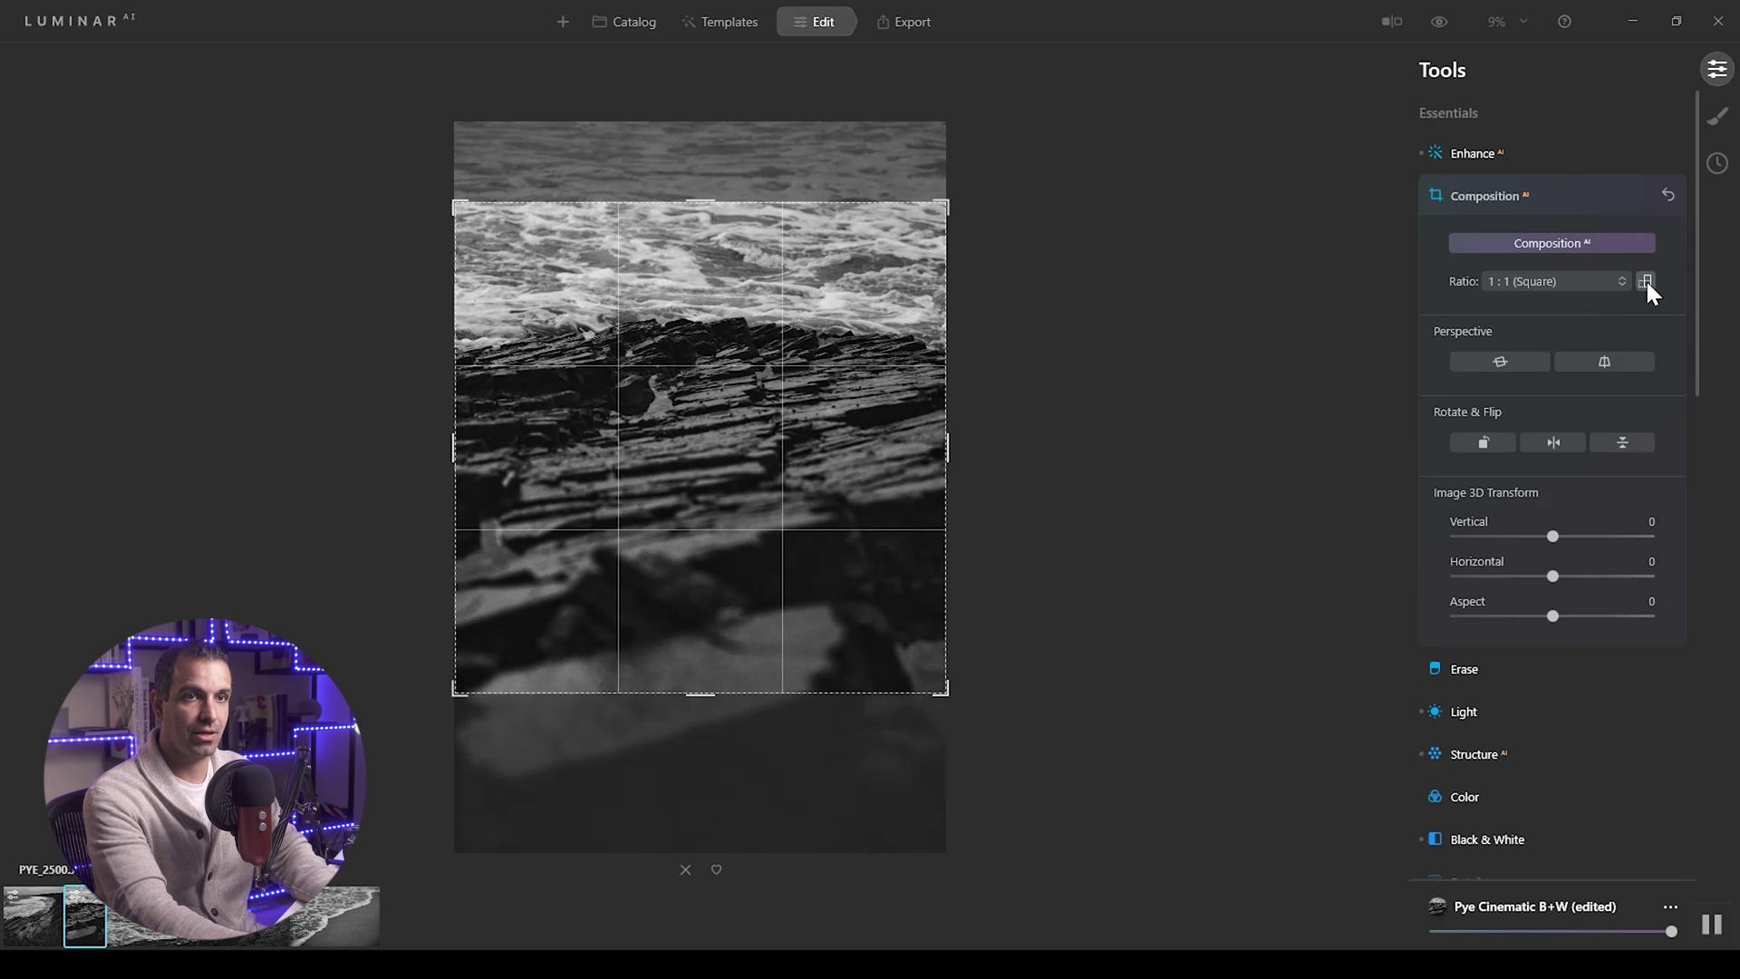
key(Return)
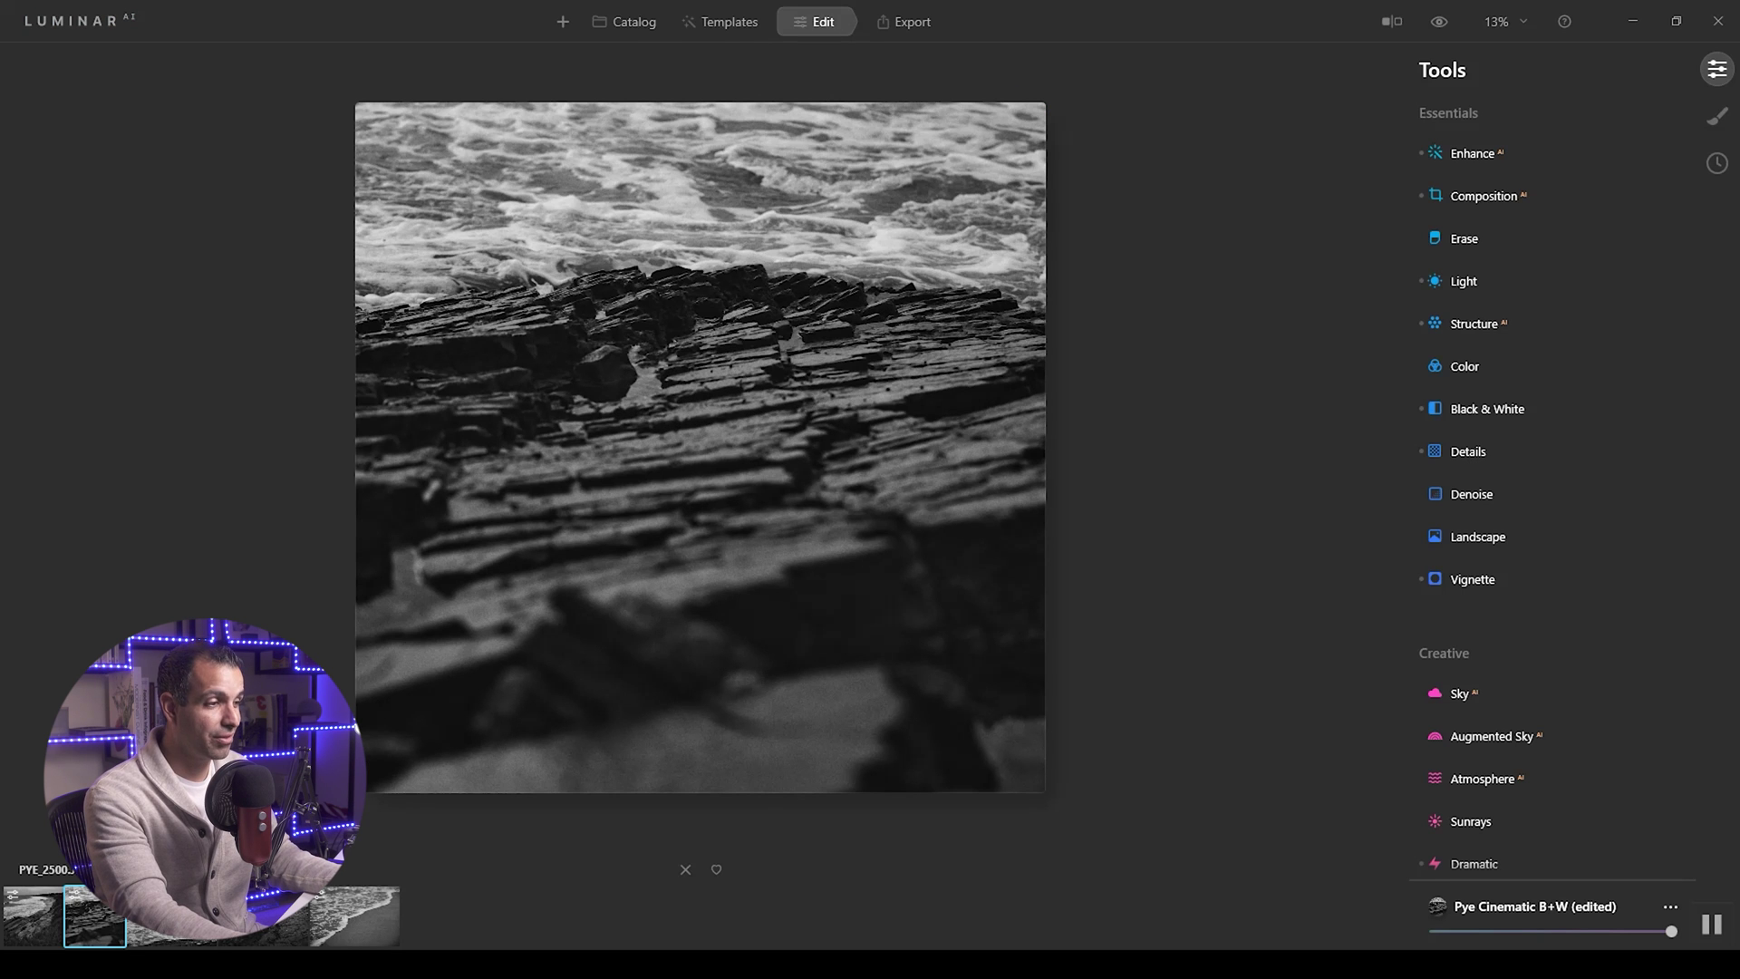
key(Right)
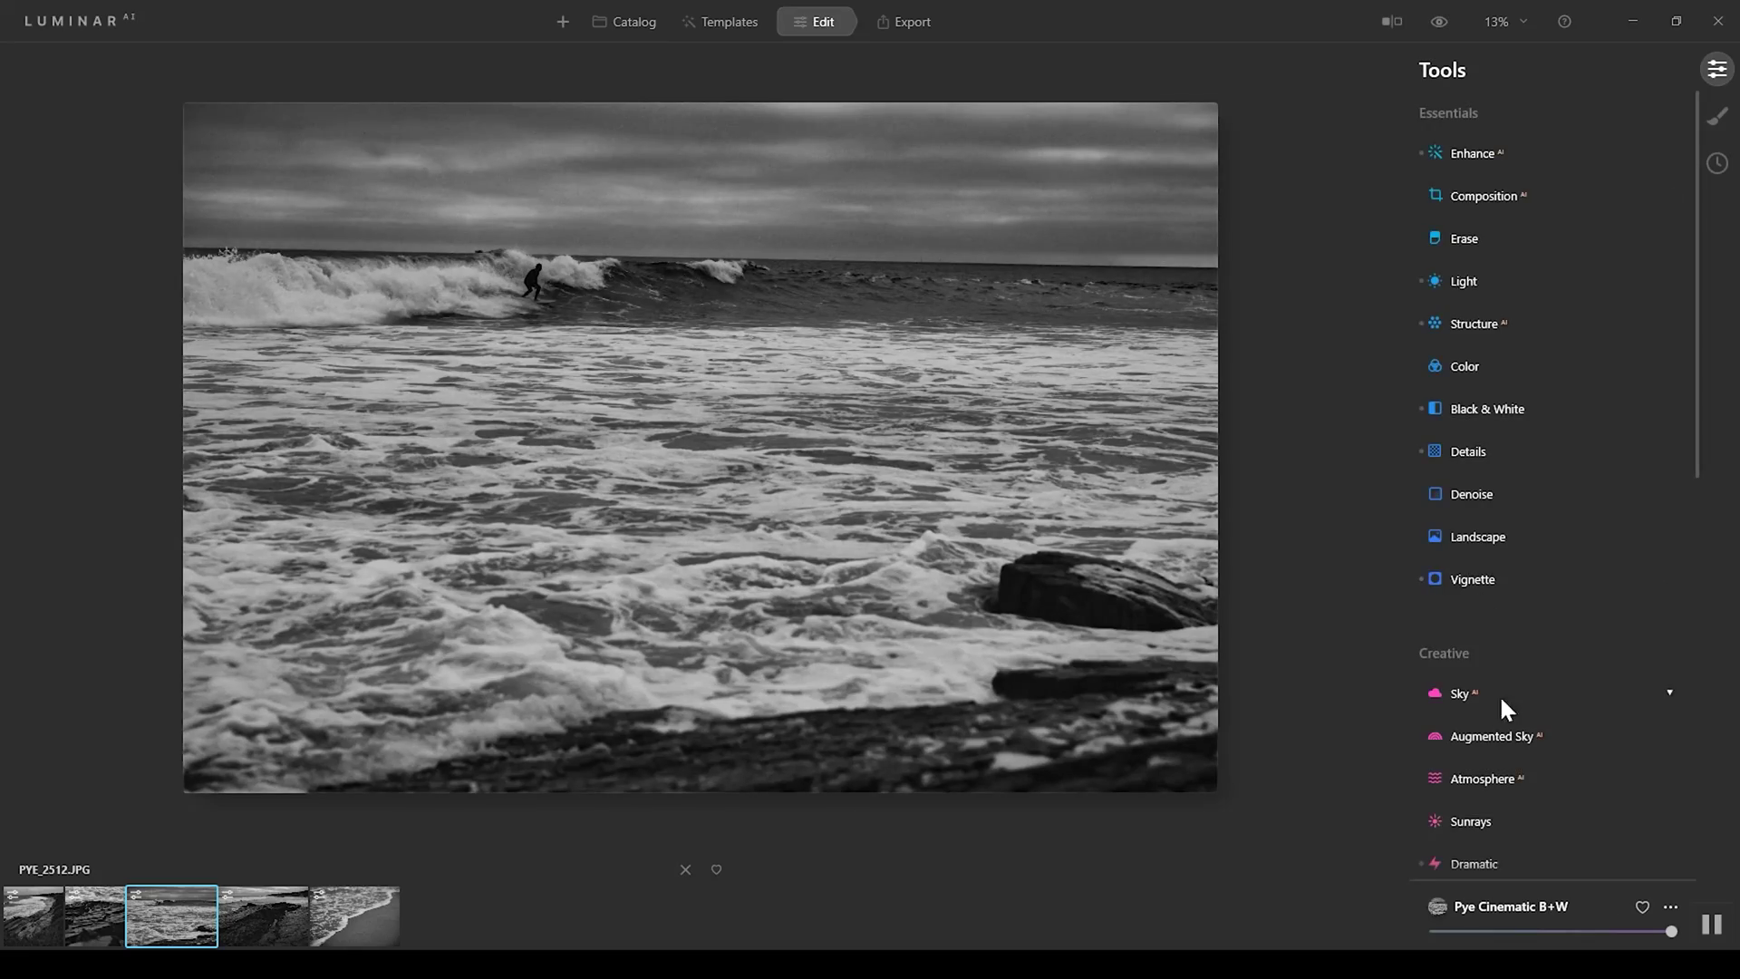
Apply 1:1 square crops to the flat rock, beach wave and surfer photos.
click(1539, 283)
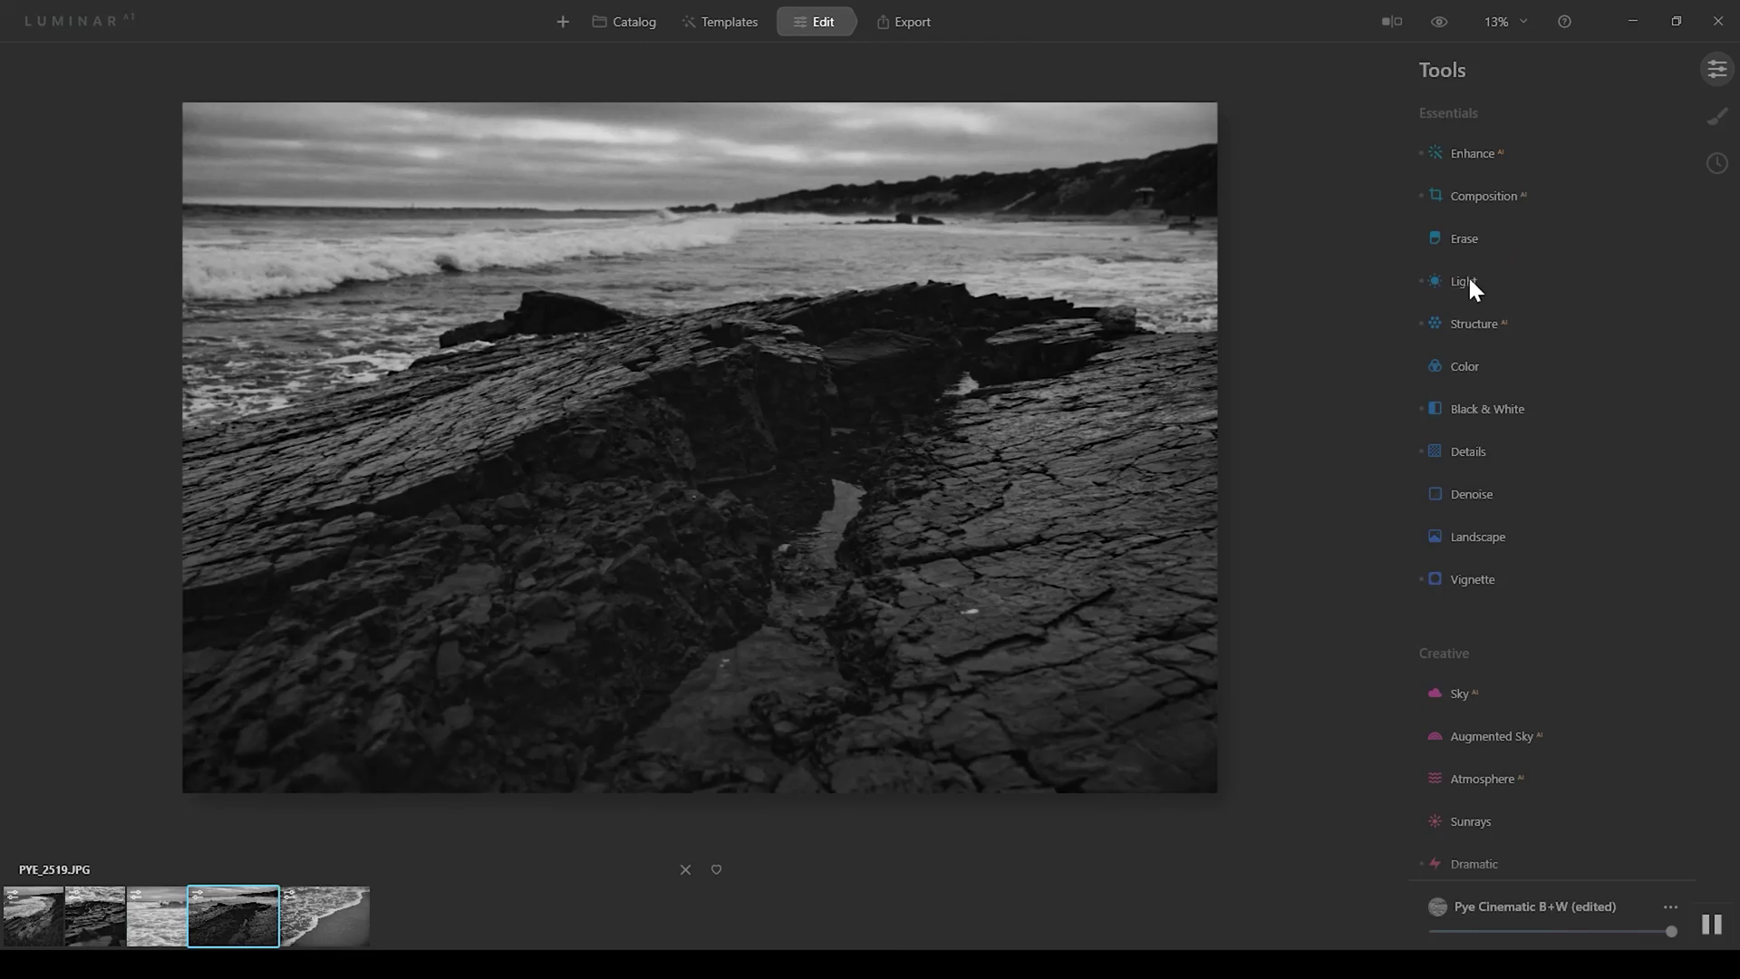
click(1464, 281)
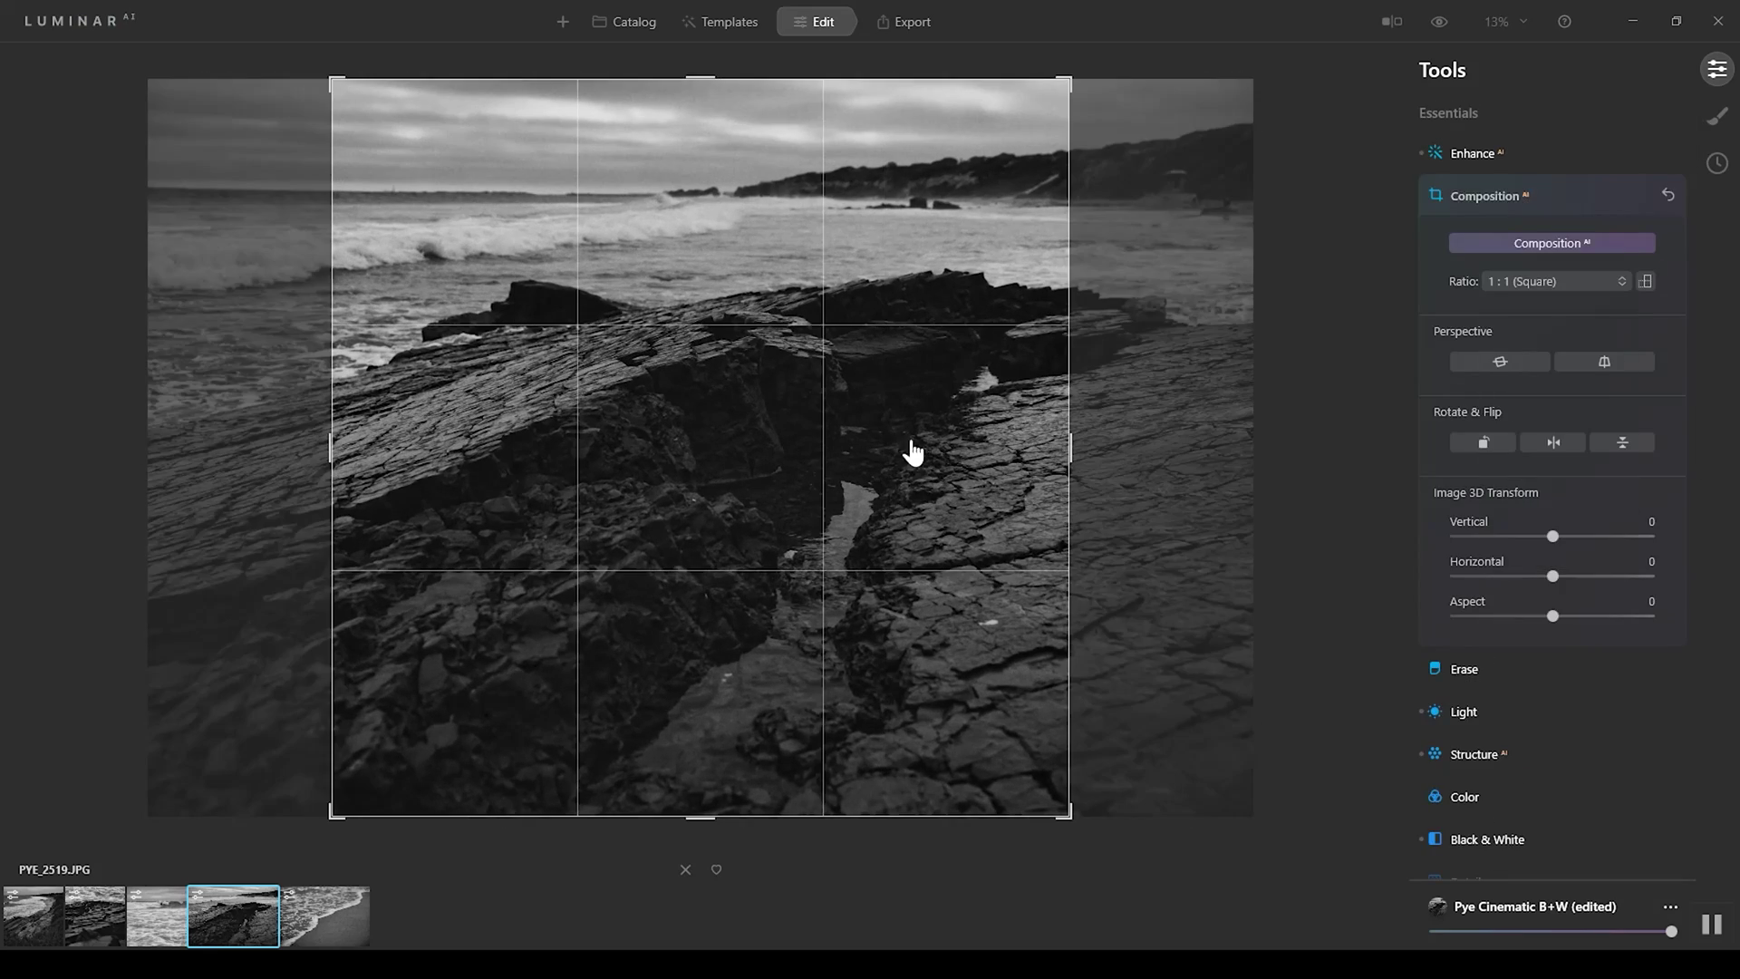
key(Right)
click(1492, 196)
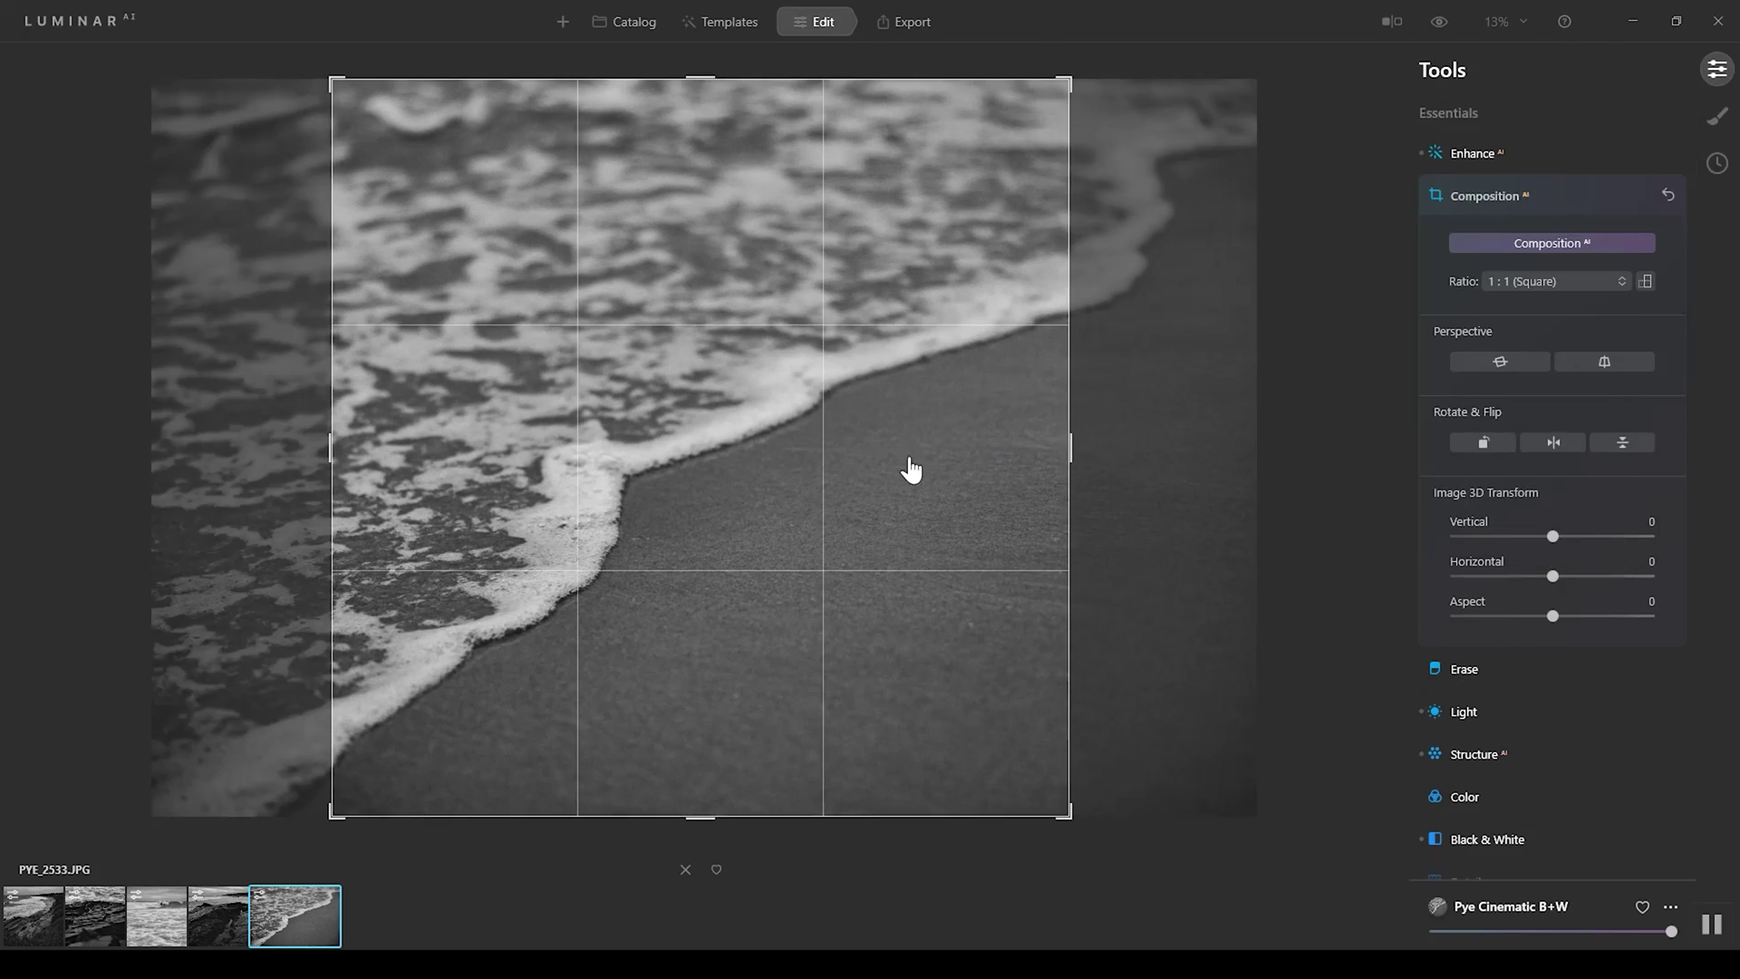
click(159, 917)
click(1473, 243)
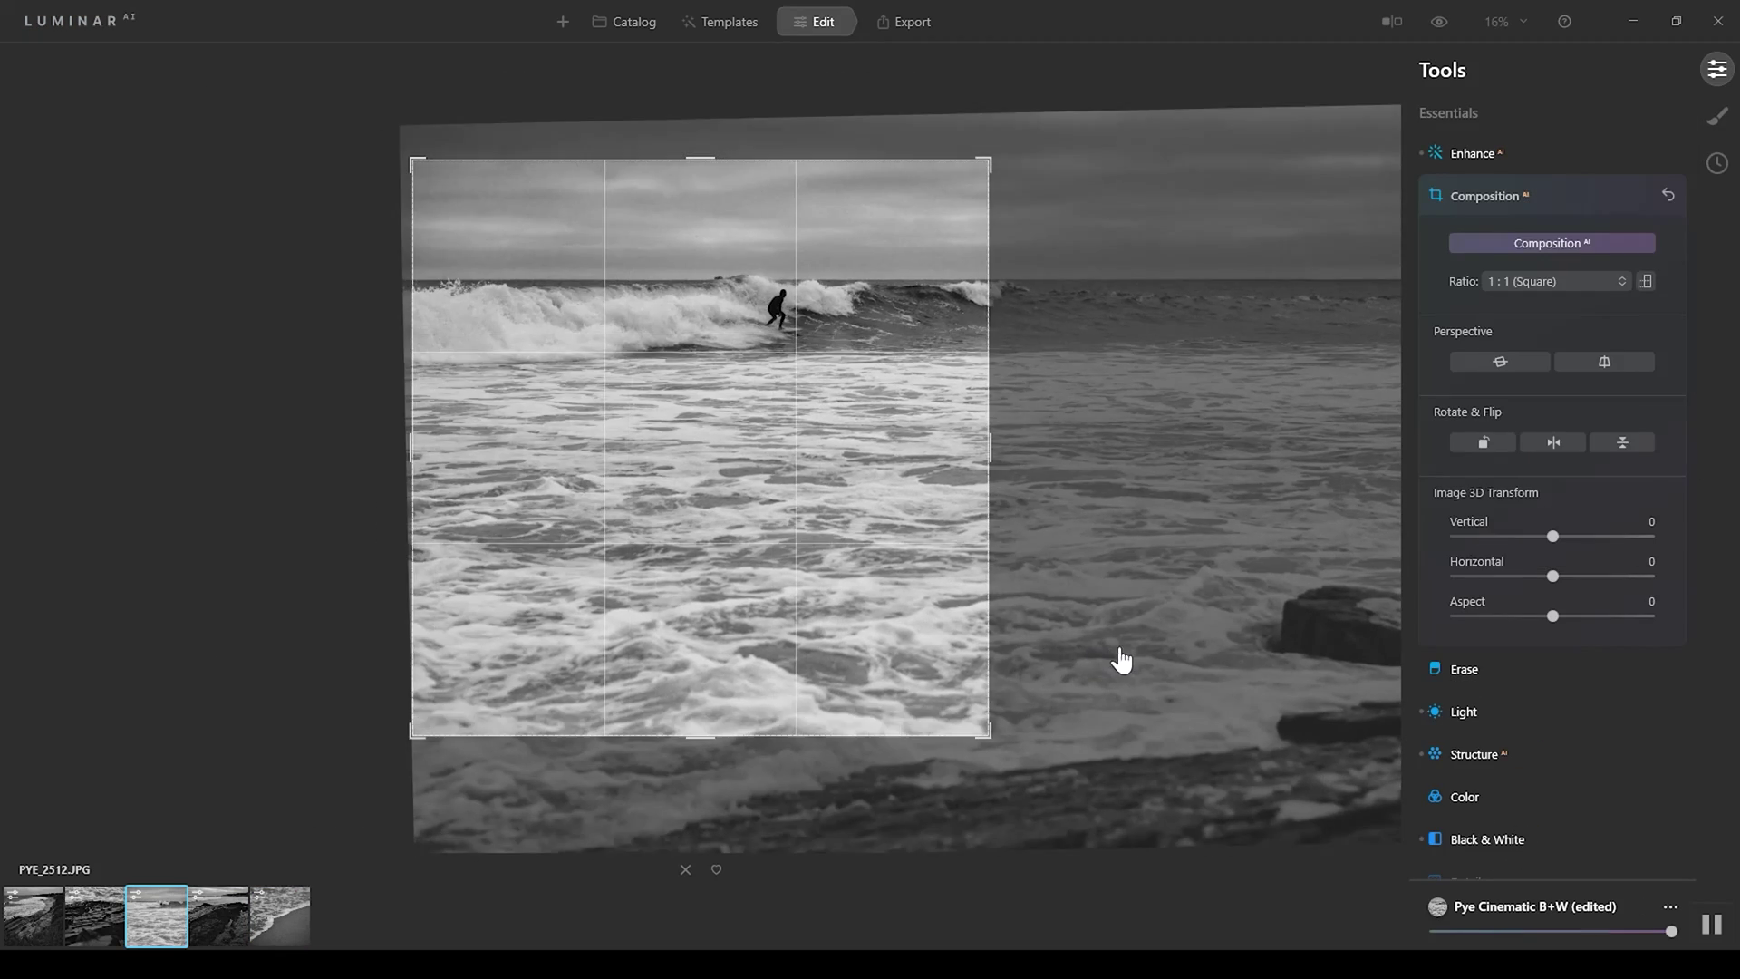
click(78, 912)
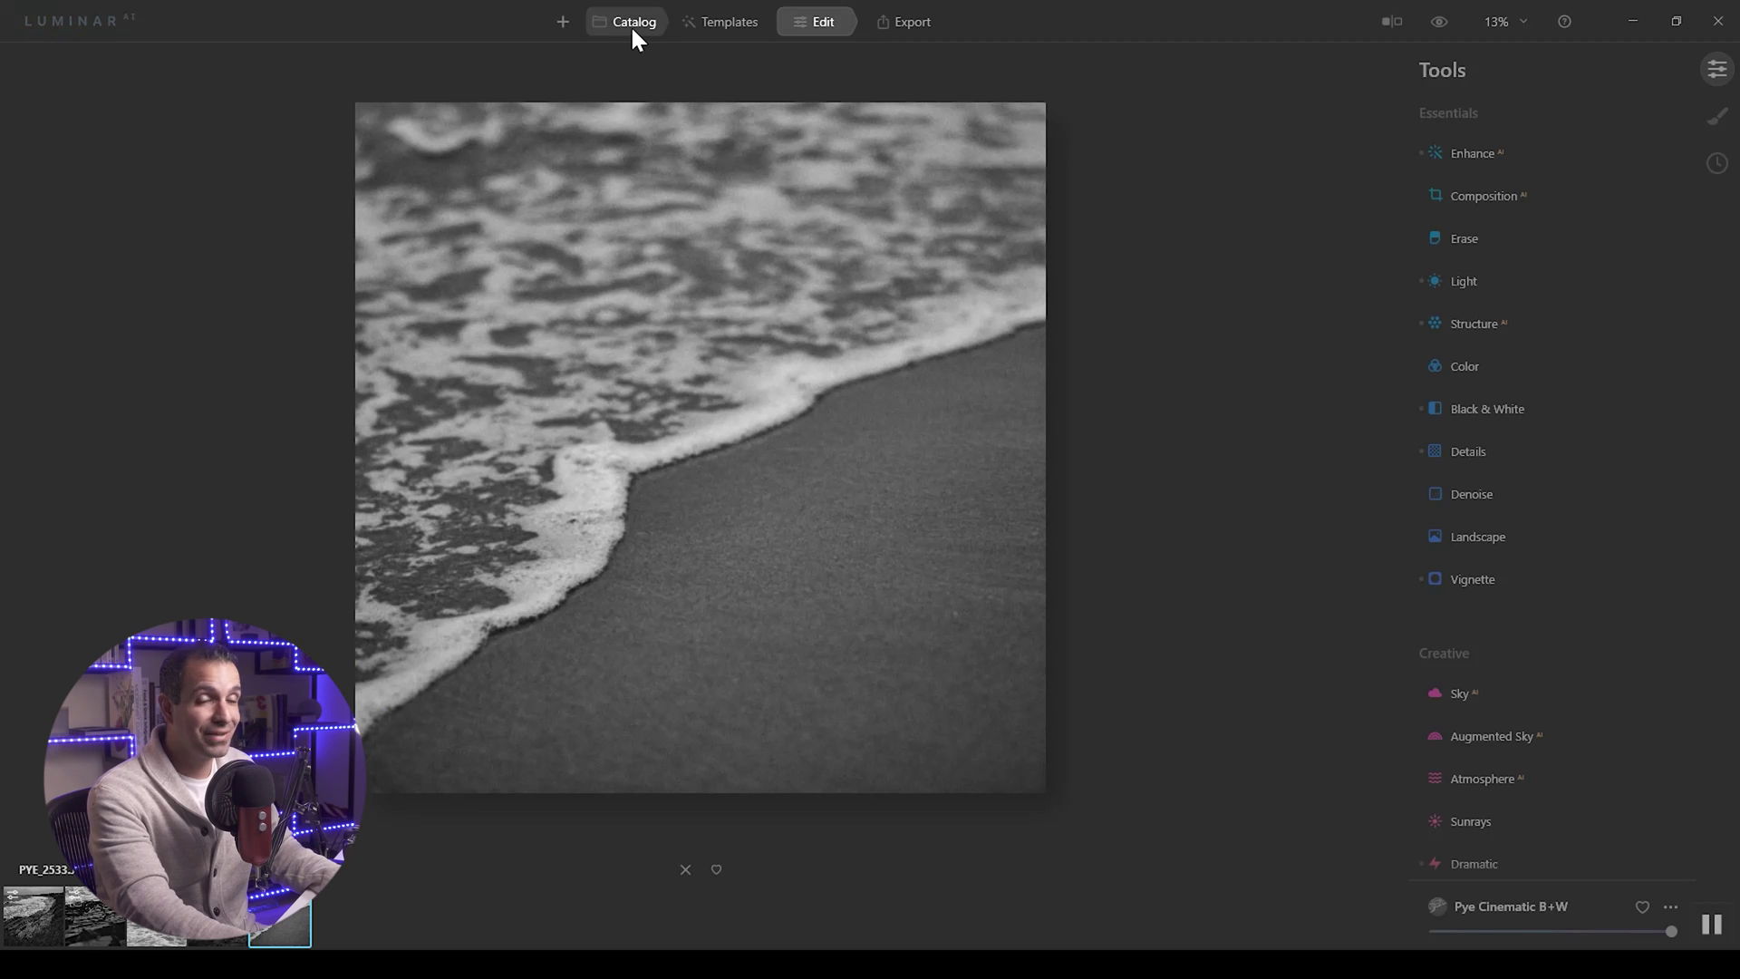
click(632, 28)
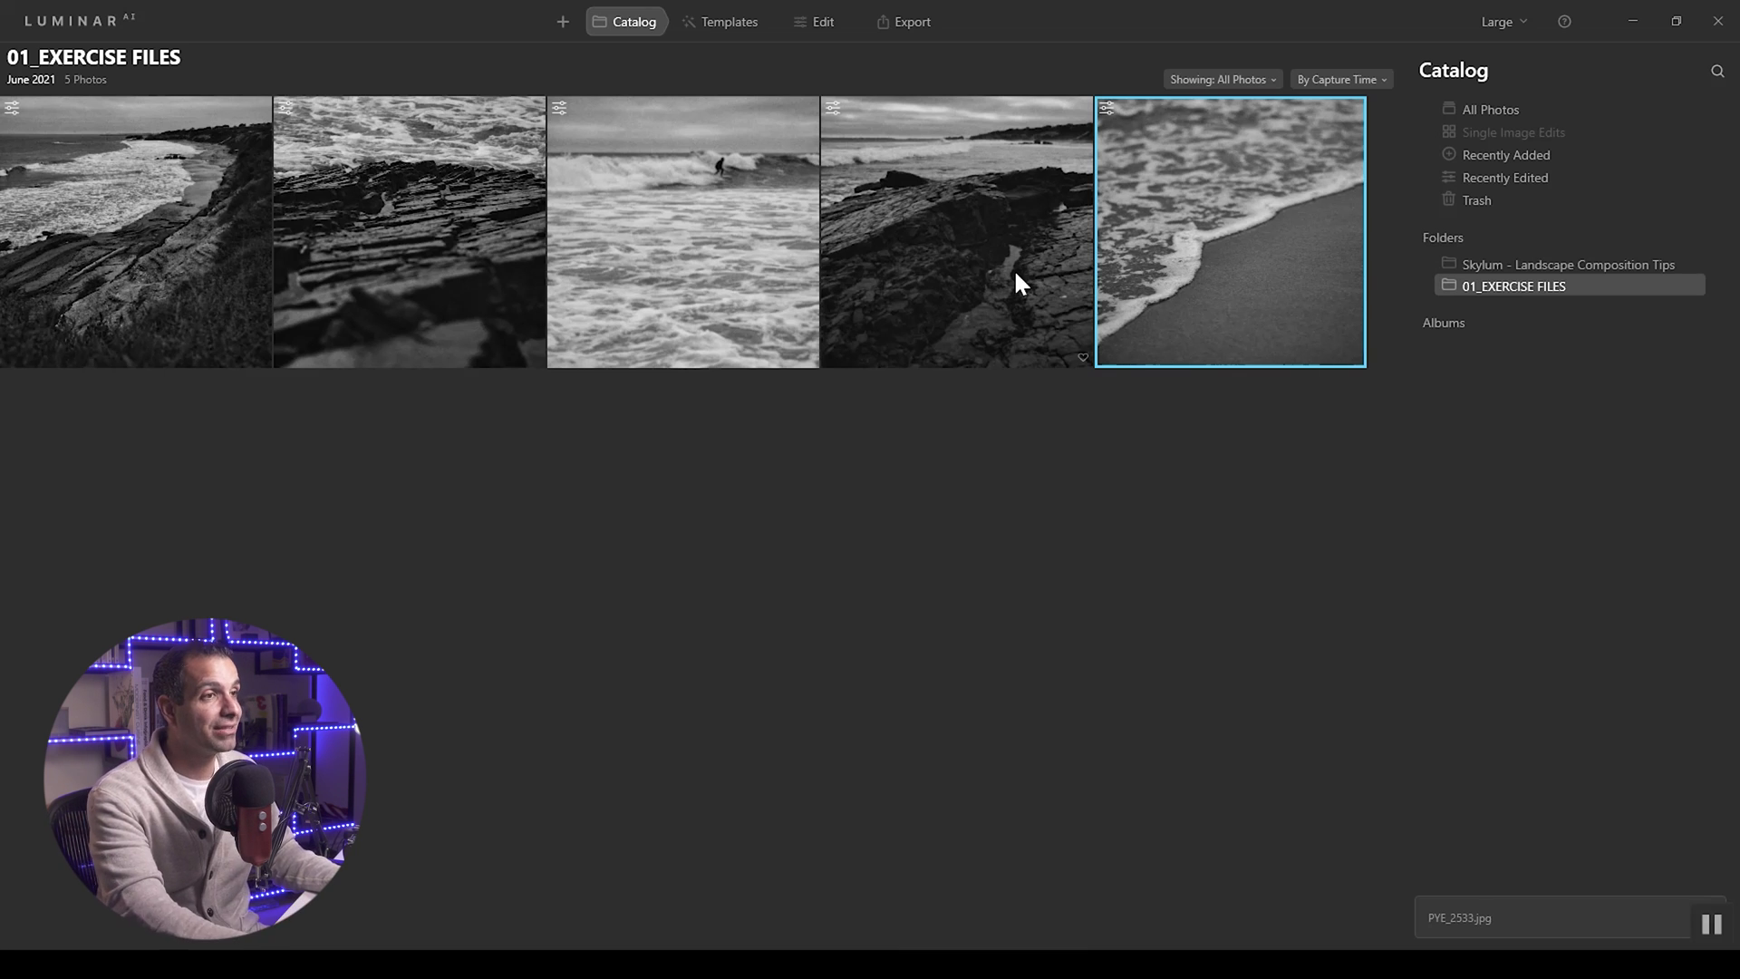
Select all five photos in the 01_EXERCISE FILES catalog and bring up their context menu.
key(ctrl+a)
right_click(737, 245)
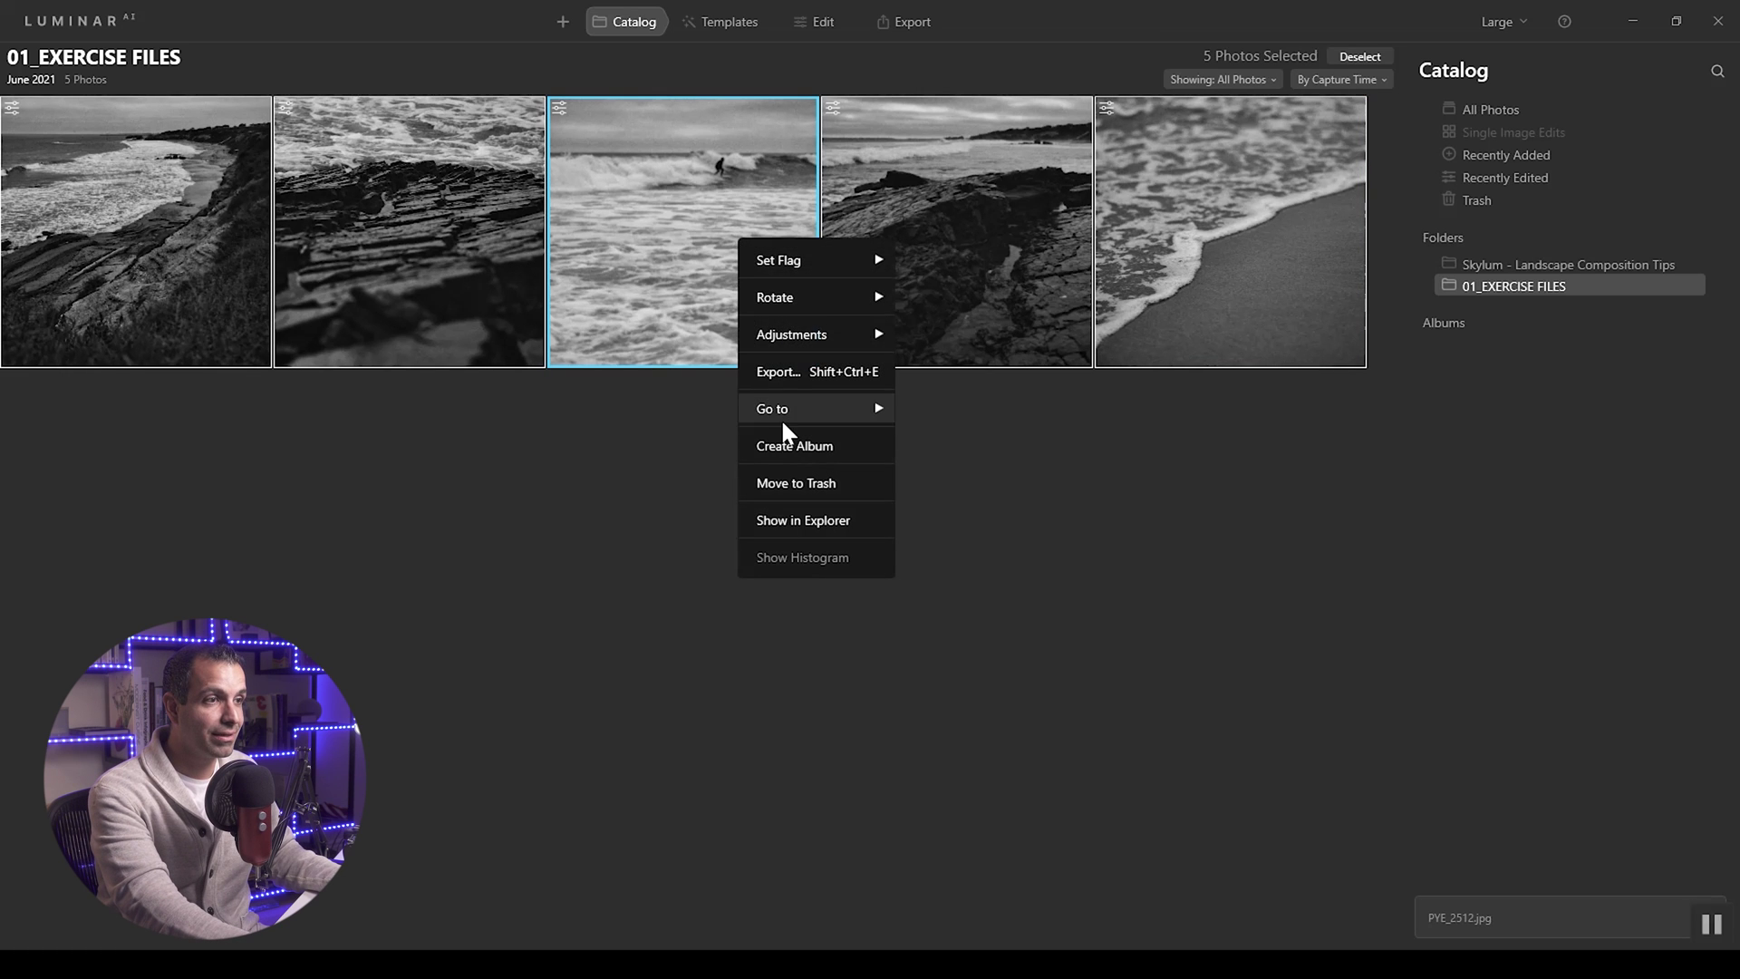